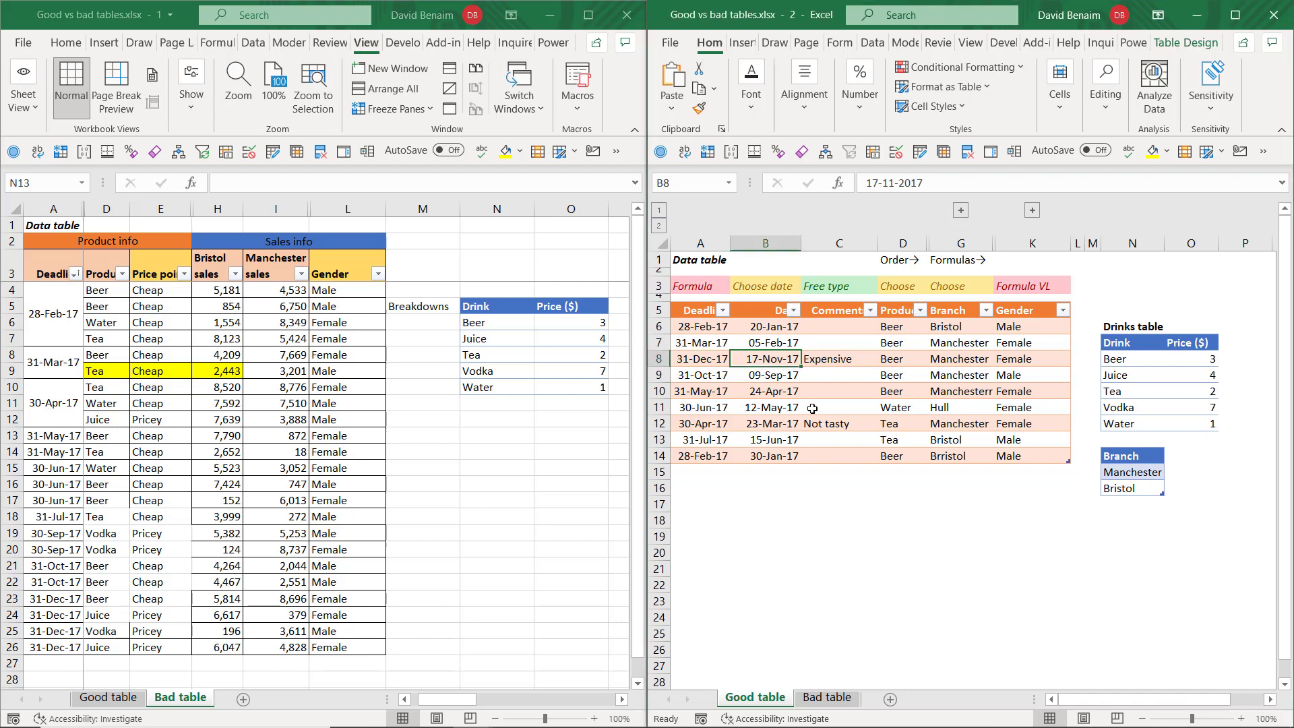
Step: Switch between the Bad and Good table windows and select the merged Deadline dates
click(205, 395)
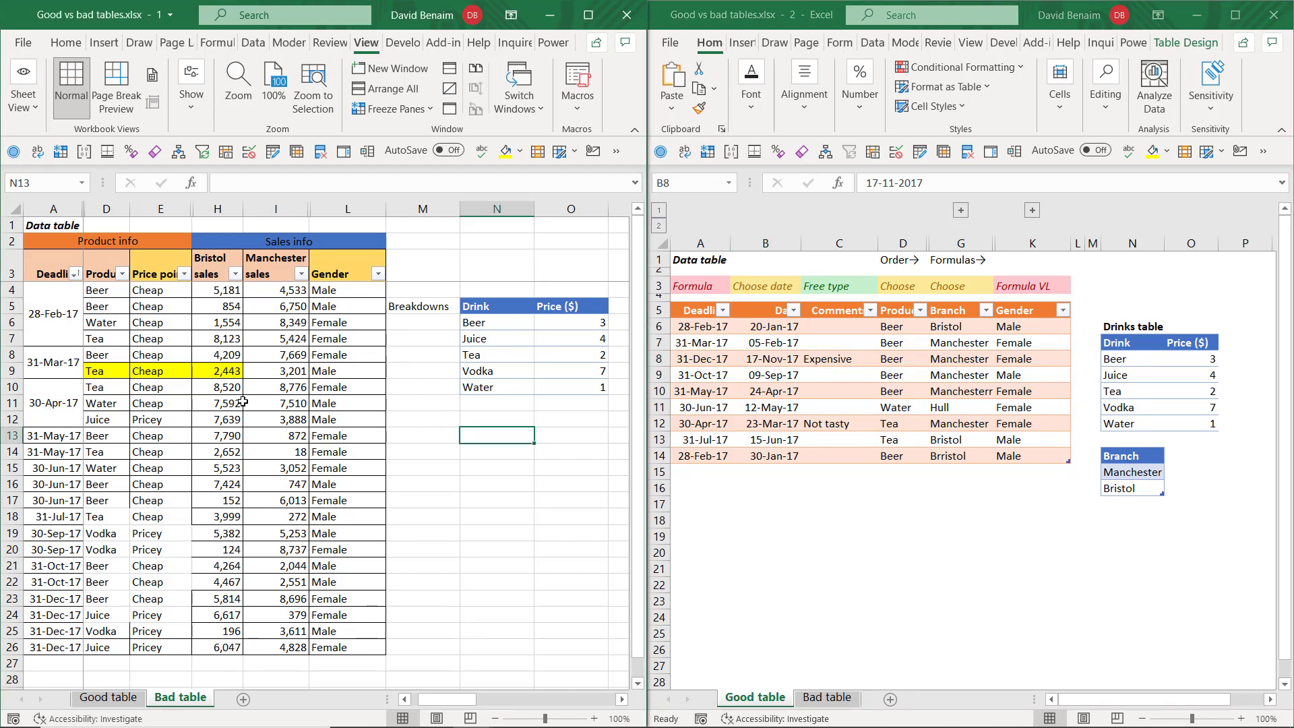
click(756, 366)
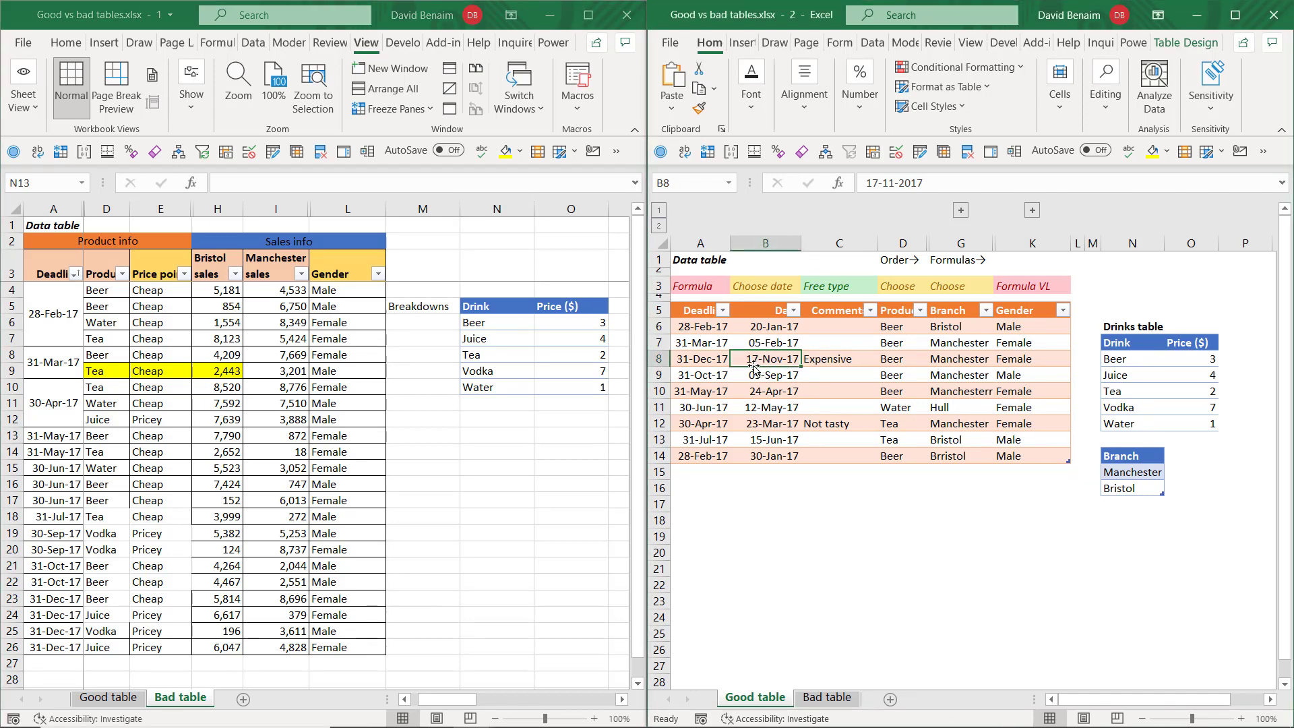
click(231, 352)
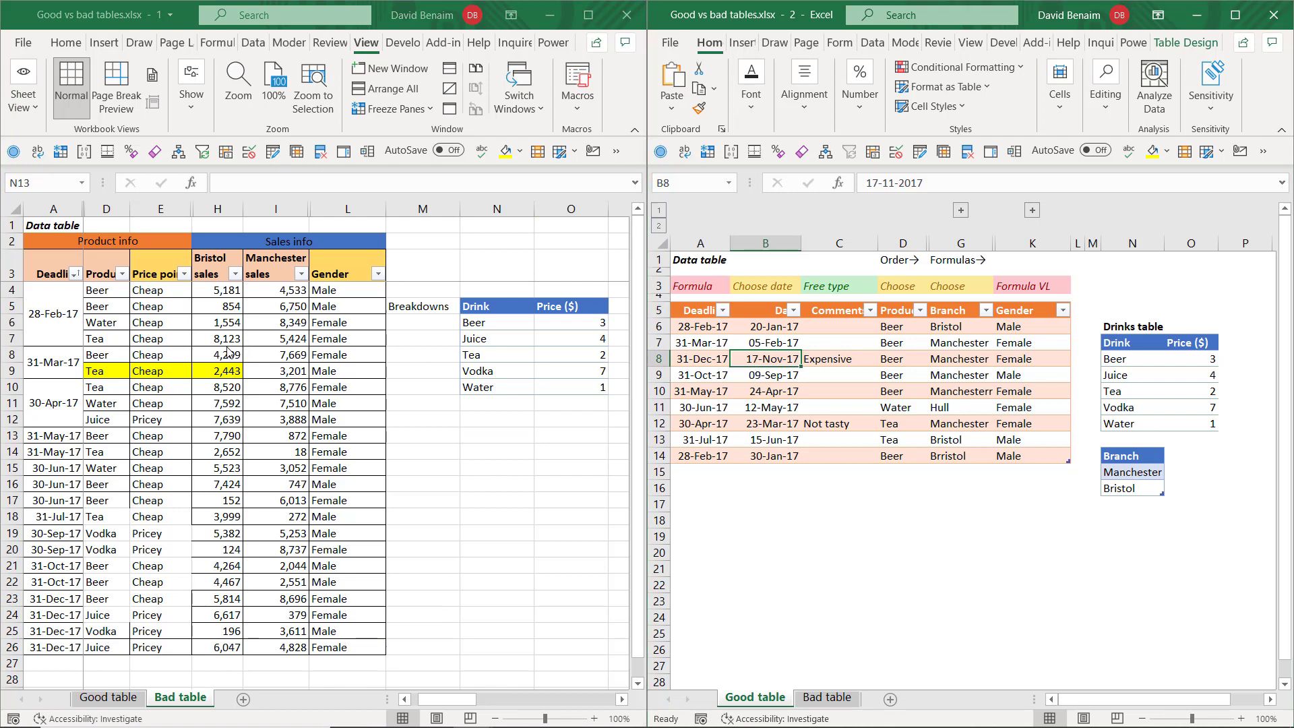
click(43, 303)
key(shift+Down)
key(shift+Down)
Step: Filter the Deadline column to February only, then undo the filter so every row shows
click(54, 266)
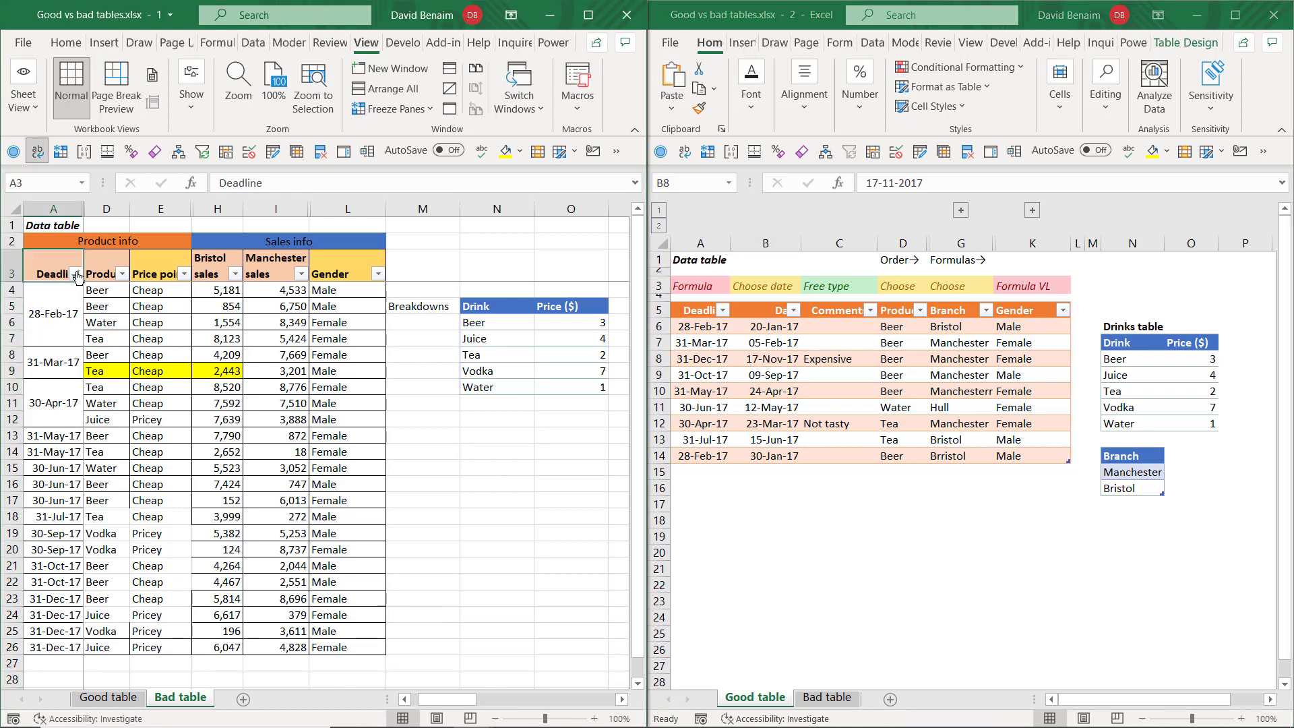
click(75, 274)
click(45, 474)
click(58, 503)
click(121, 631)
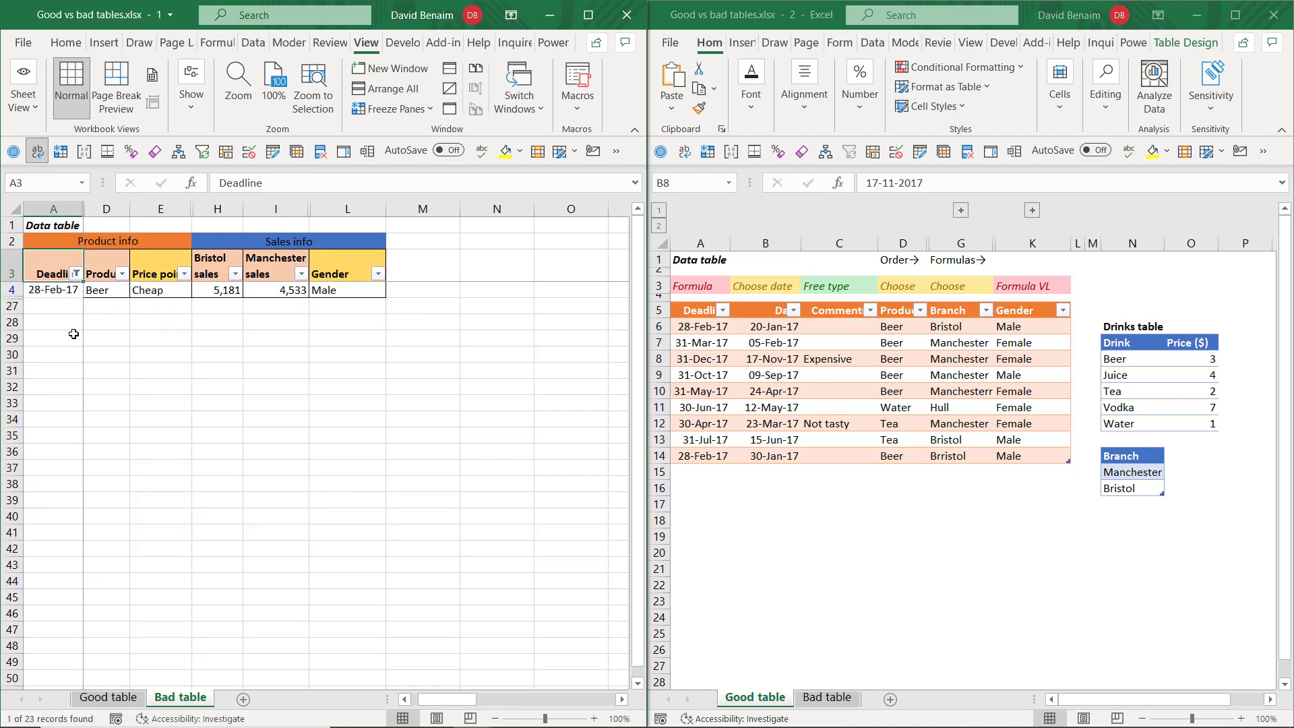
key(ctrl+z)
key(ctrl+z)
key(ctrl+z)
key(ctrl+z)
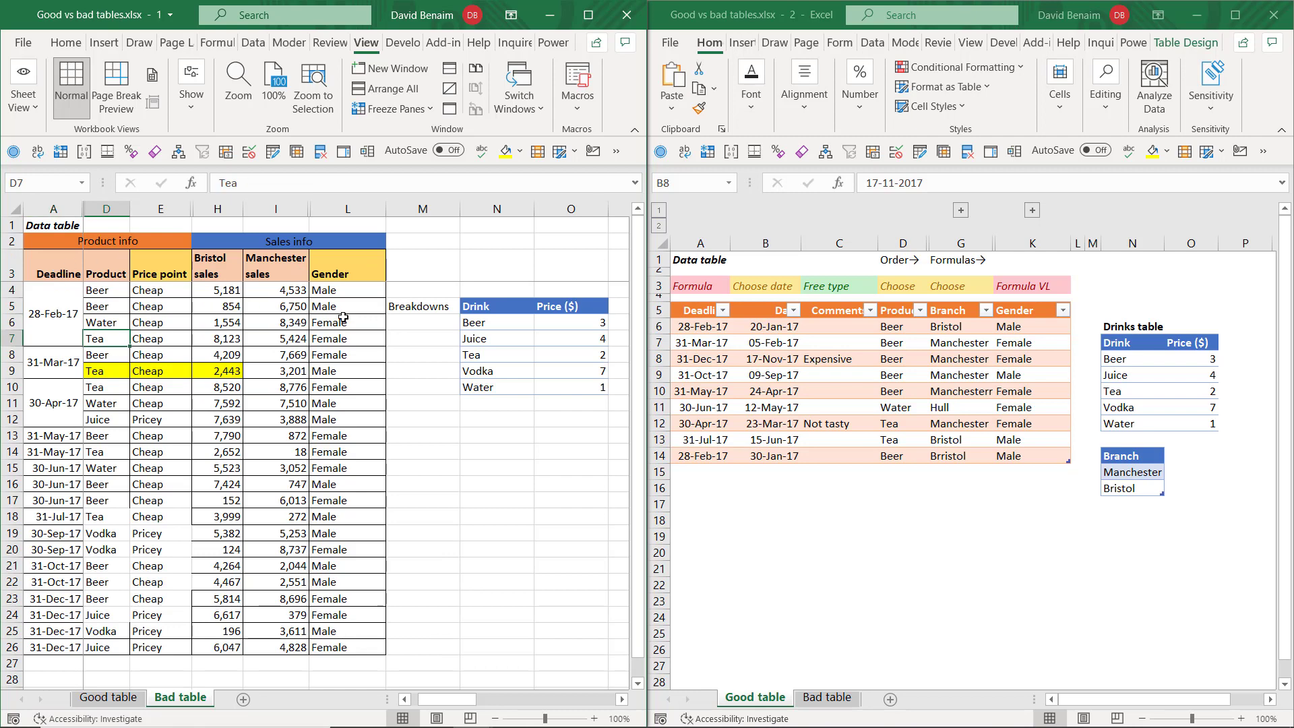
click(418, 306)
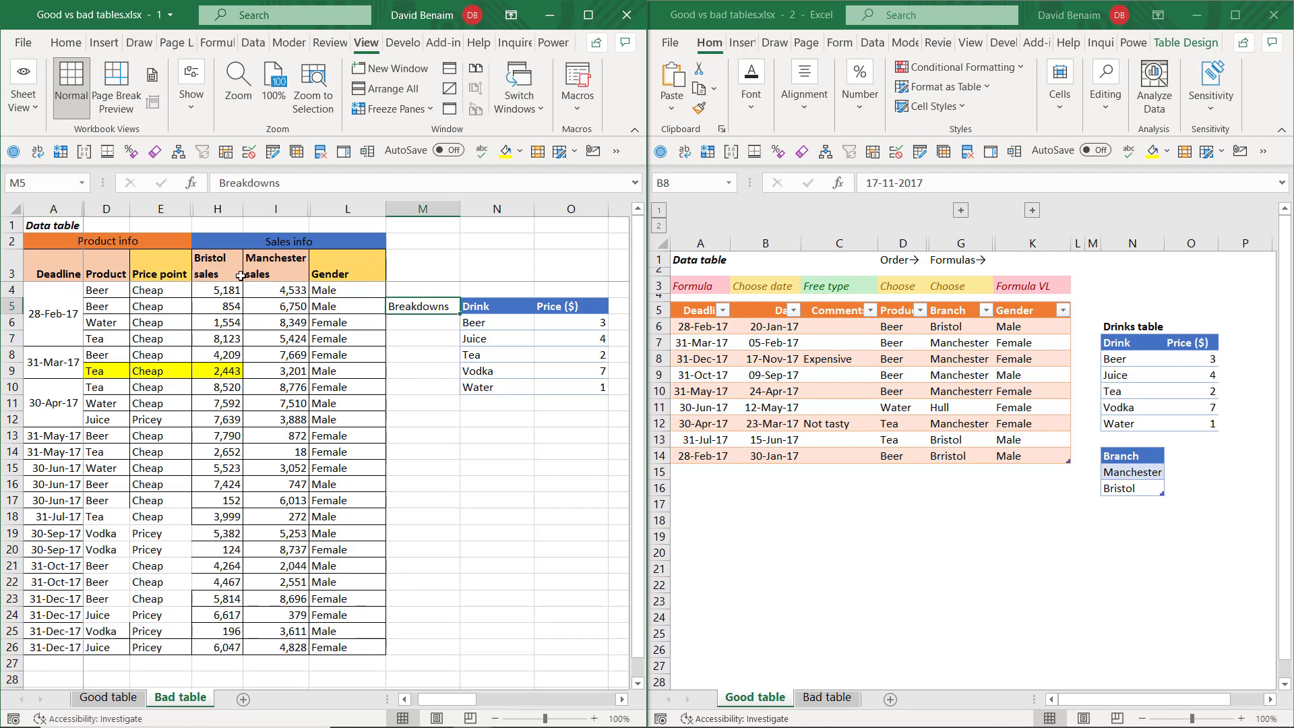
click(11, 273)
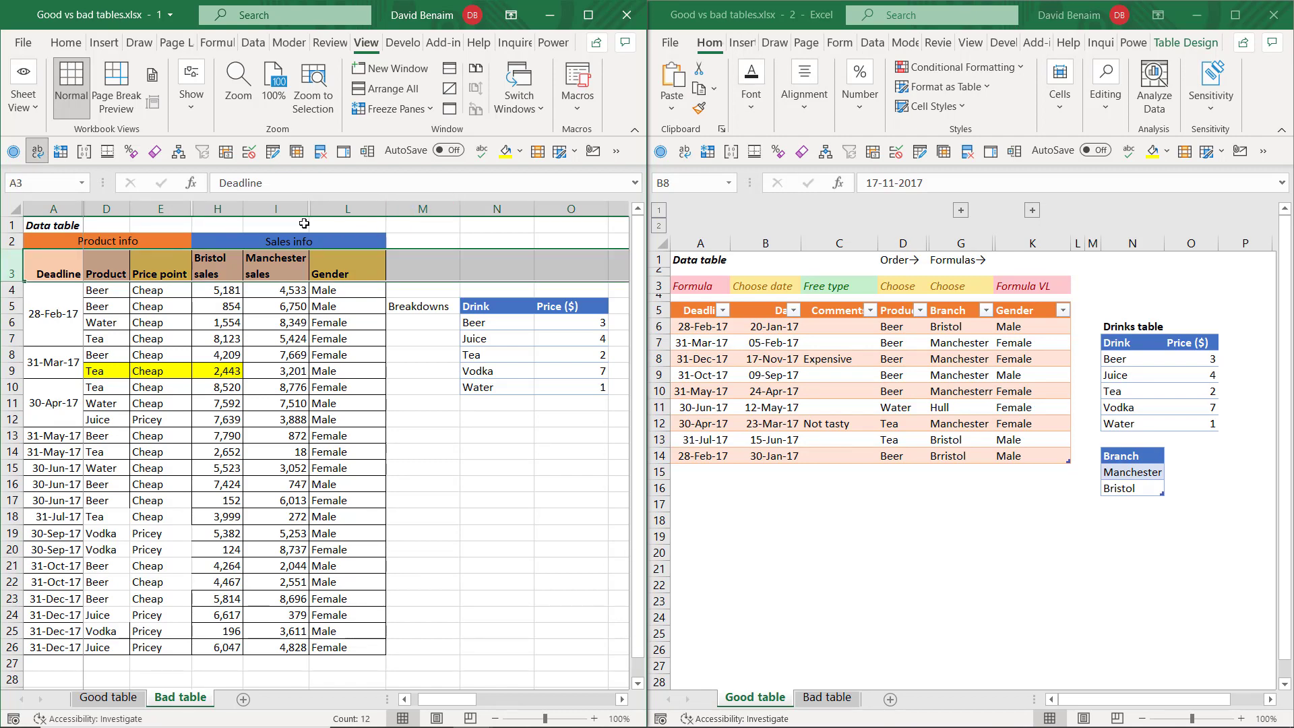
click(333, 372)
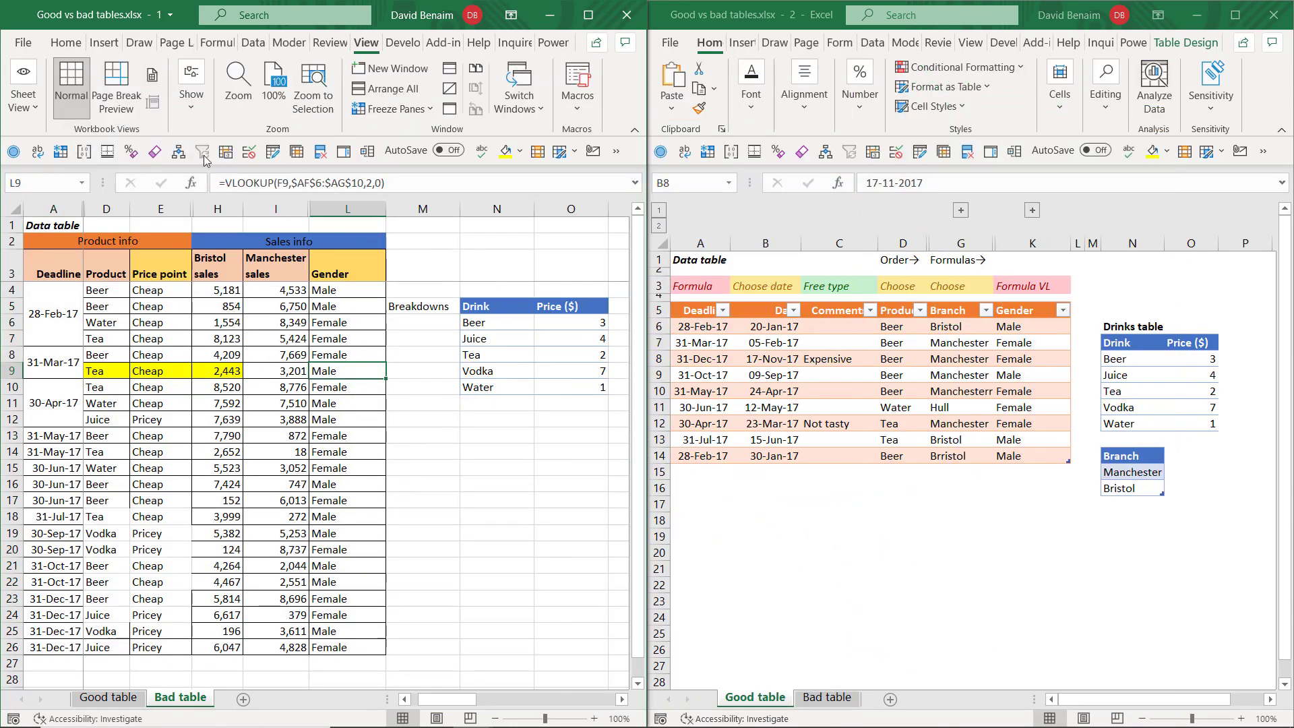
key(ctrl+shift+l)
key(Up)
key(Up)
key(Up)
key(Up)
key(Up)
key(Up)
key(Up)
key(ctrl+shift+l)
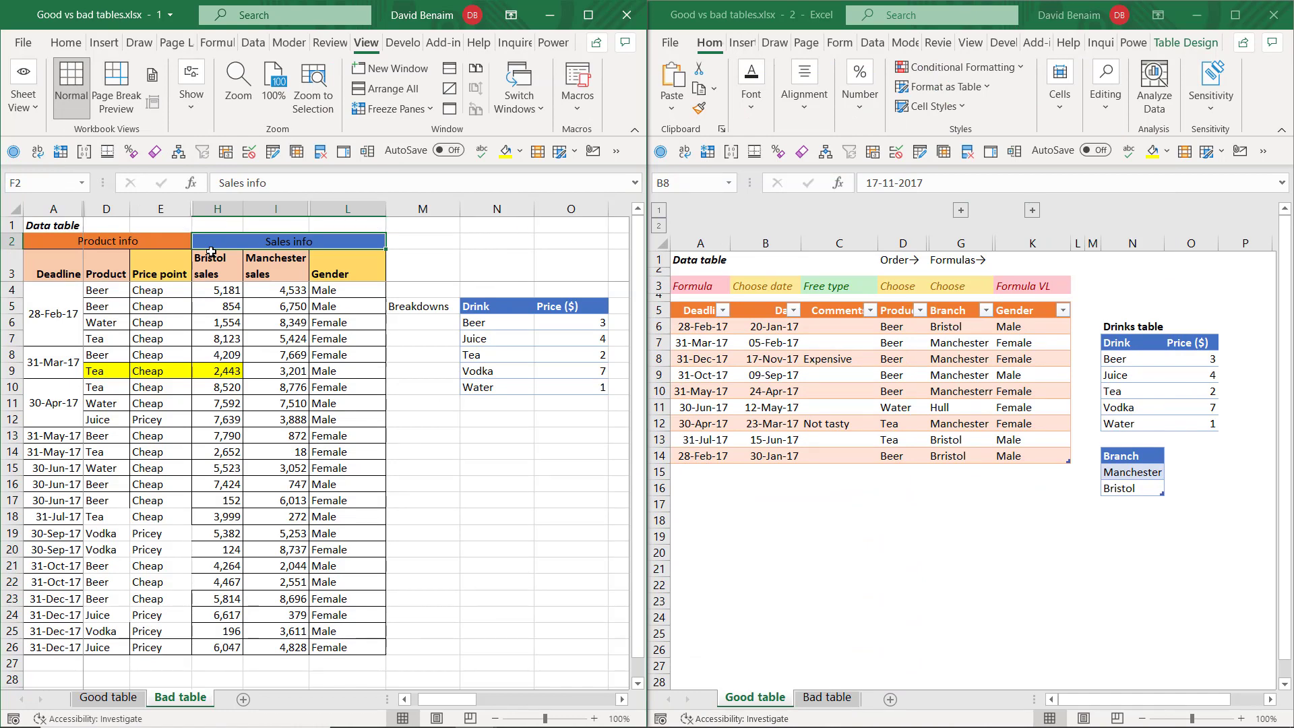
key(Down)
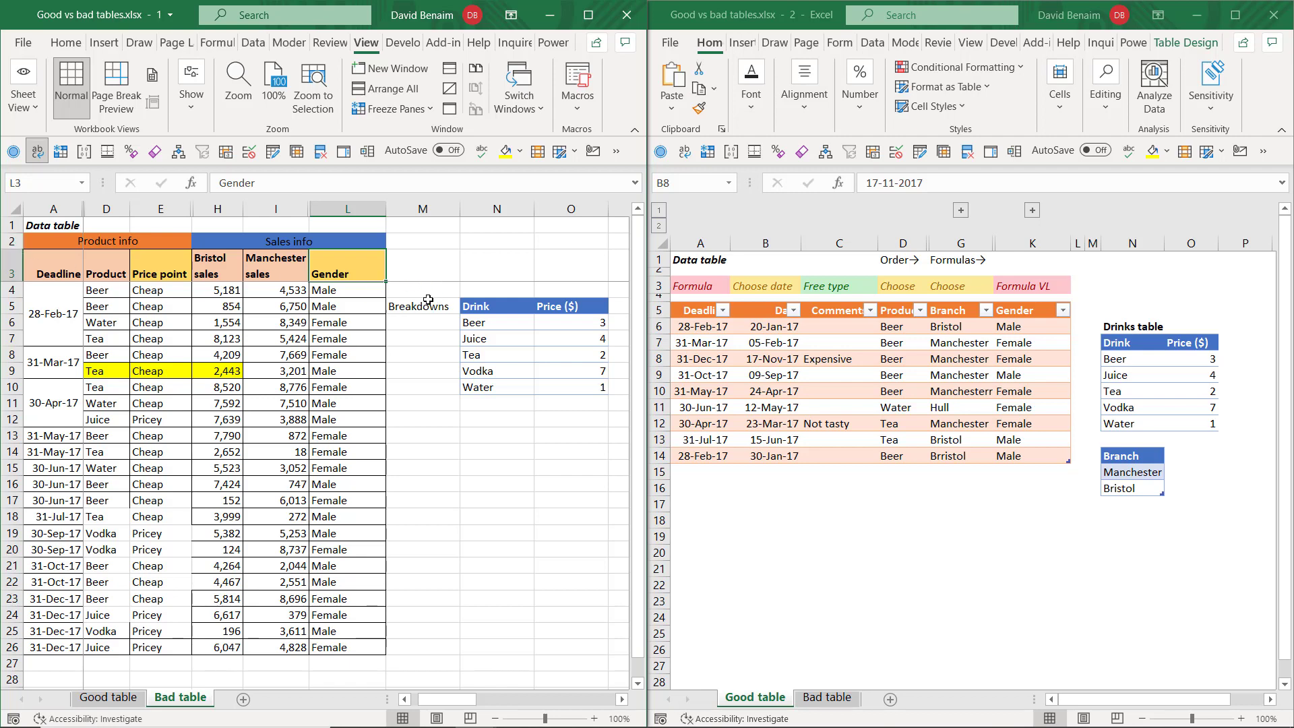
drag(296, 209, 347, 209)
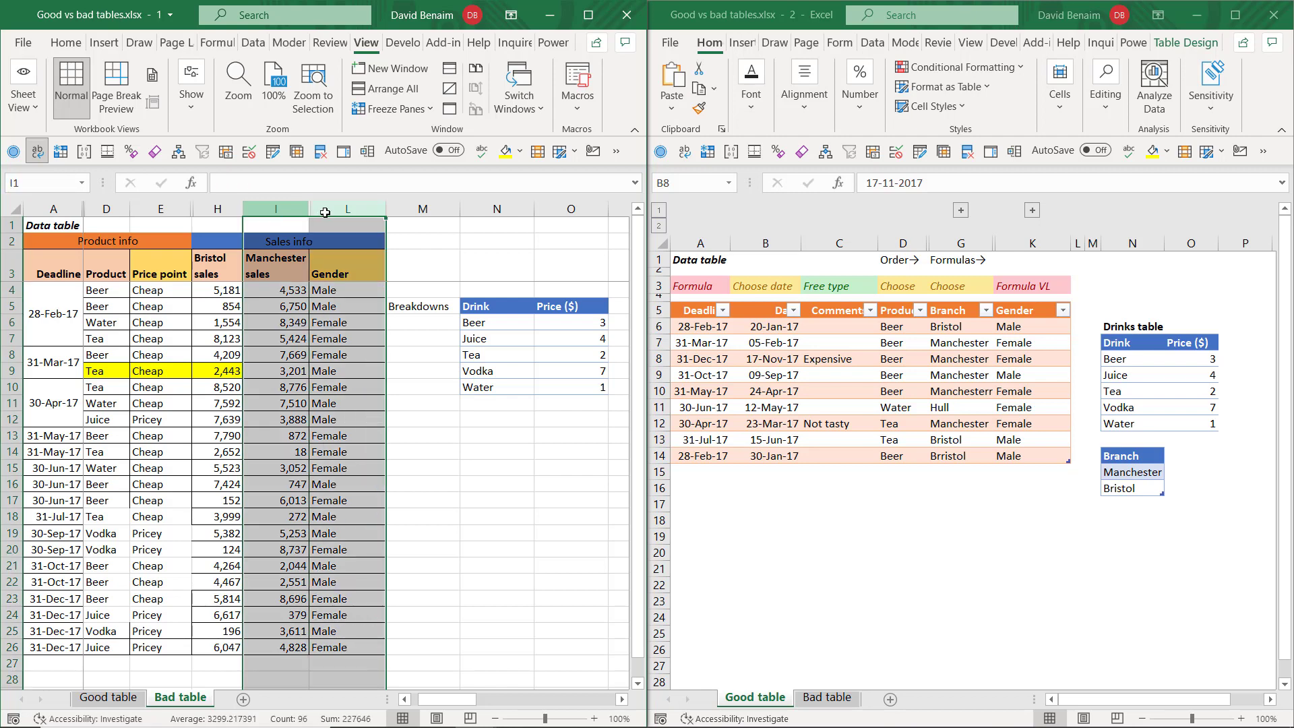
drag(153, 209, 334, 214)
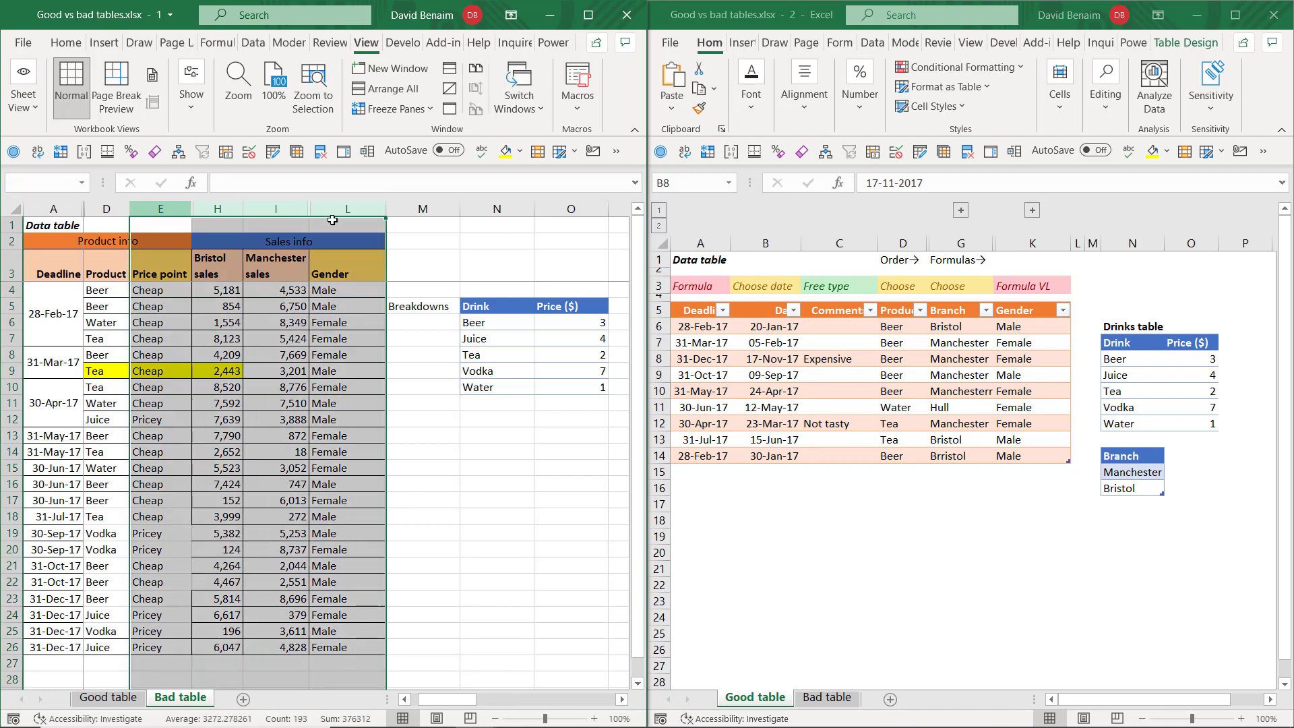
Step: Inspect the Good table's Product choice list in D8 and the Price point formula in E19
click(855, 388)
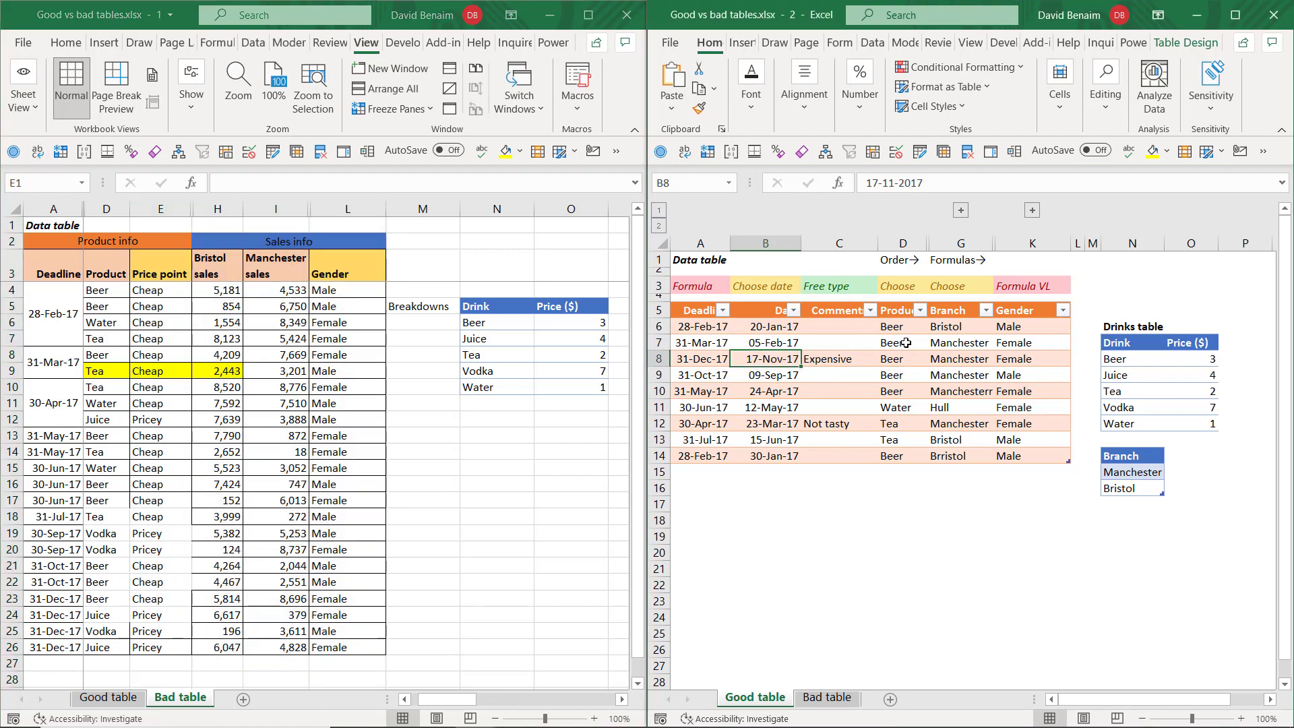
click(914, 365)
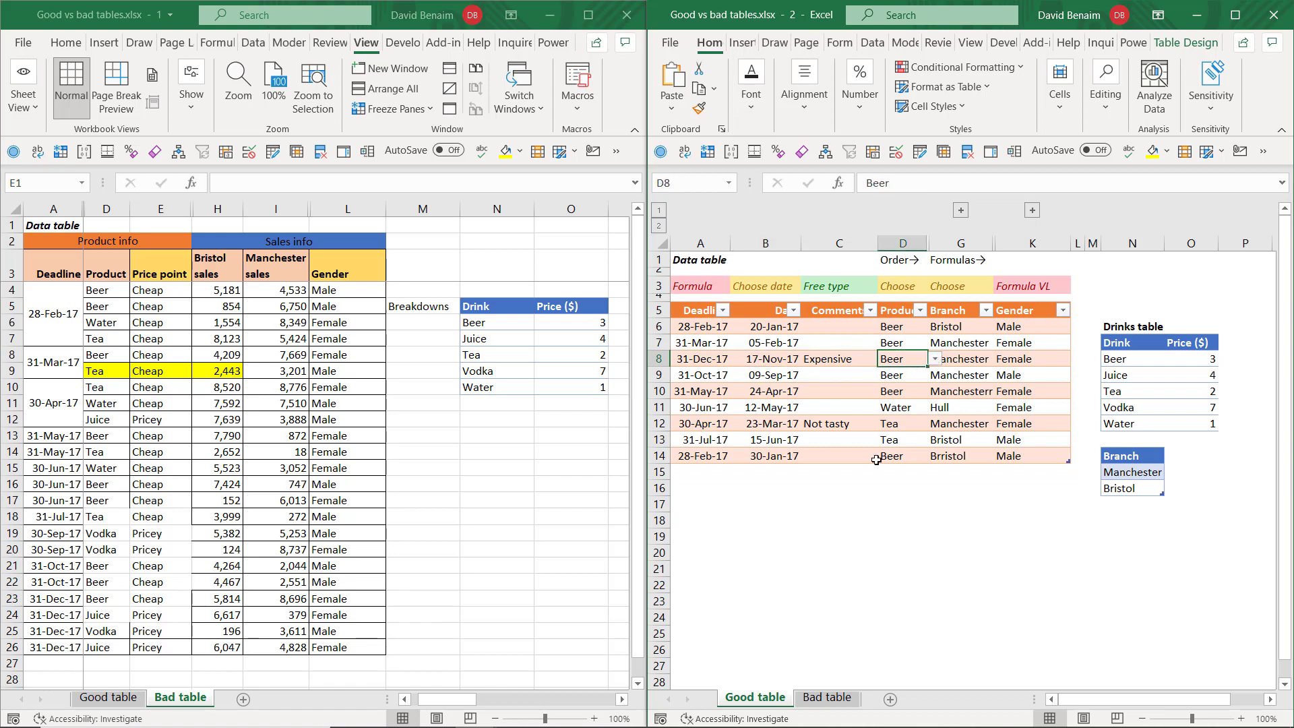
key(Down)
key(Down)
key(Down)
key(Down)
key(Down)
key(Down)
key(Down)
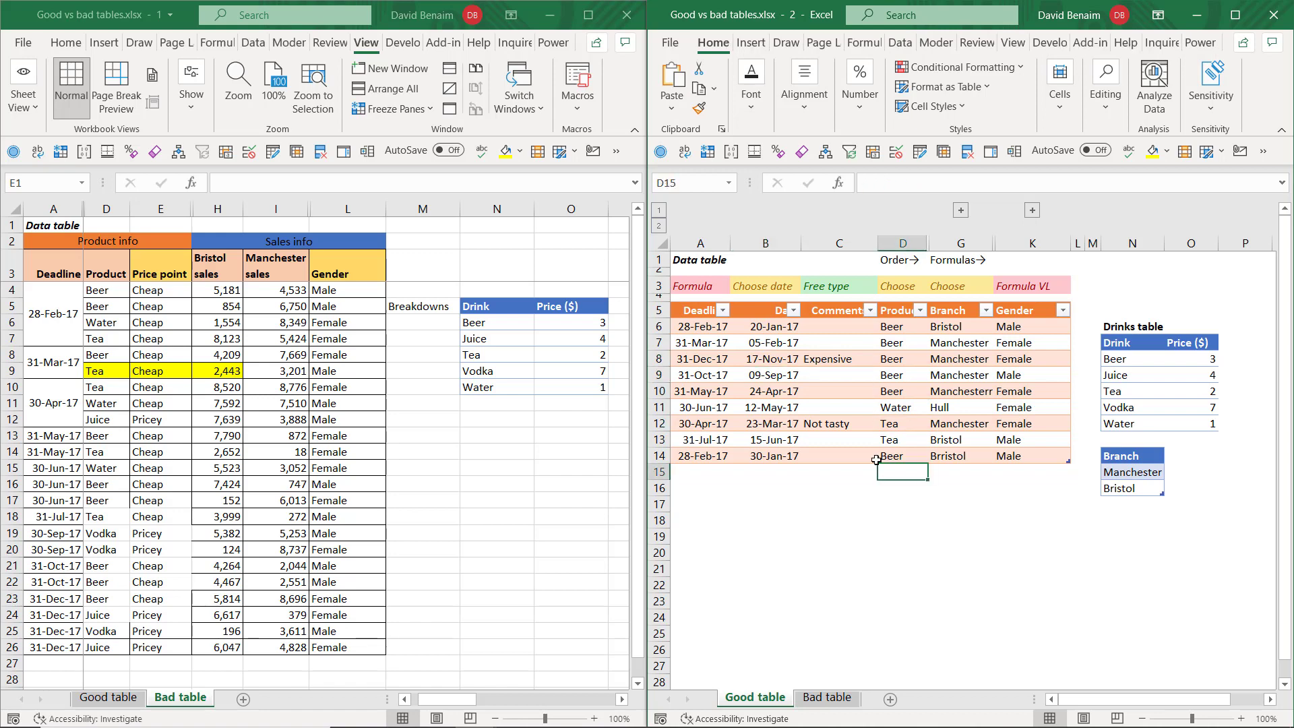
click(135, 525)
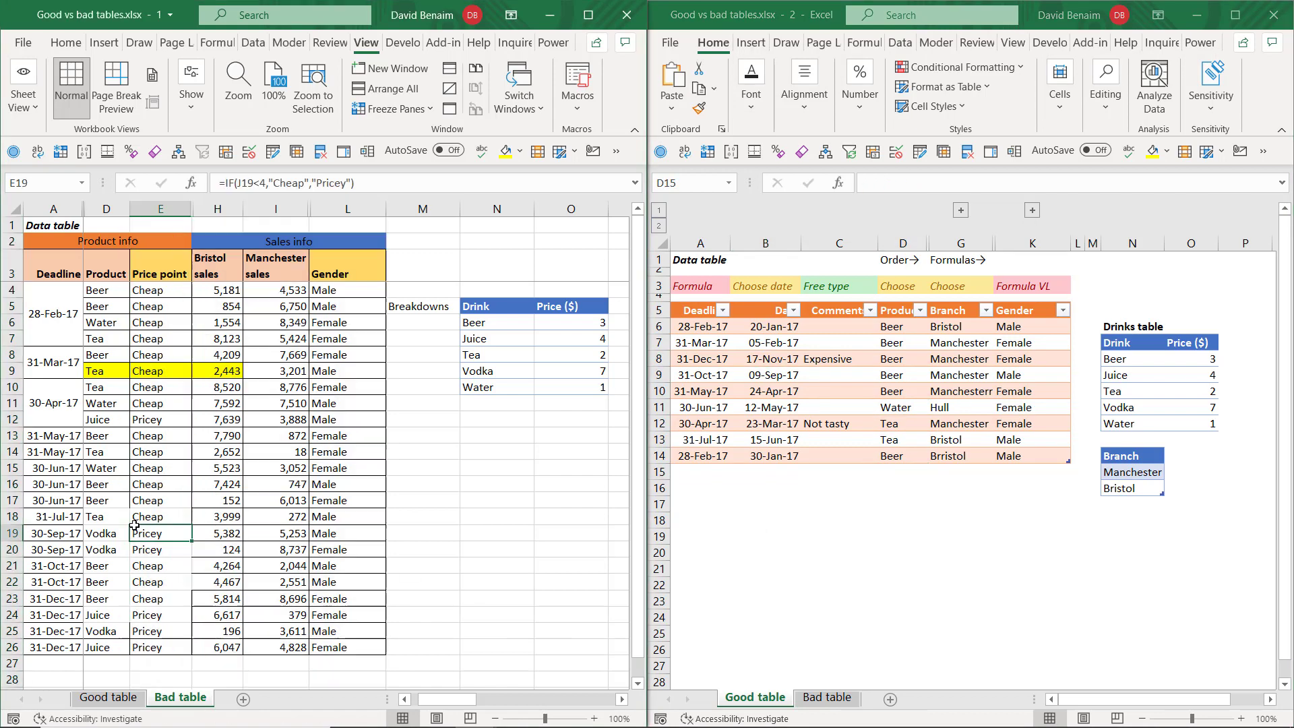
key(alt+Tab)
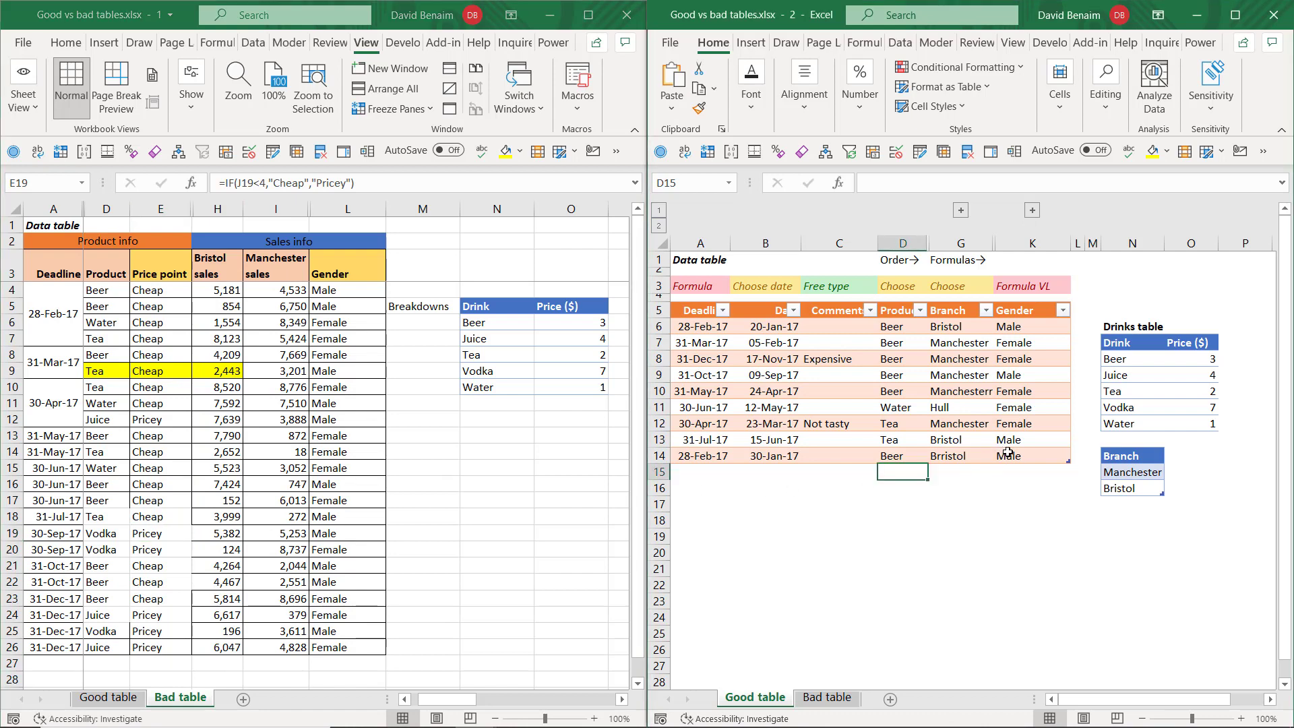
key(alt+Tab)
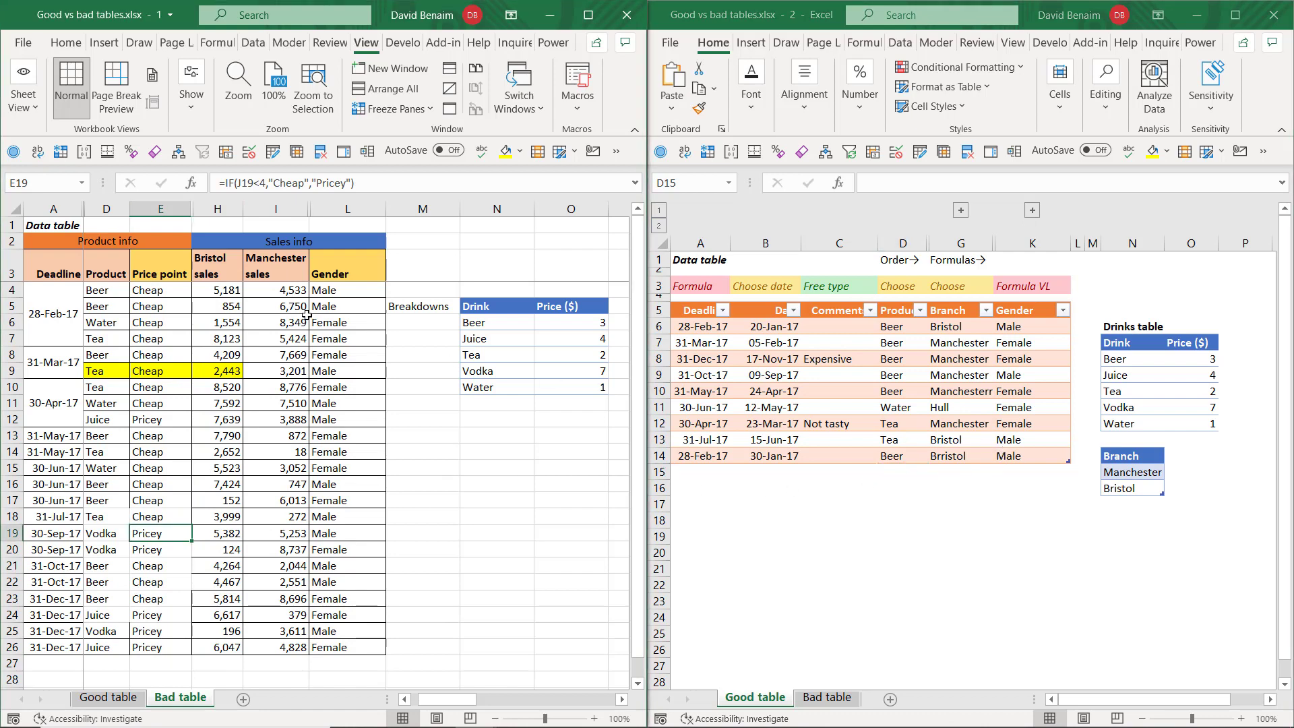
Step: Enter junk 'sadsadsa' in Gender cell L7 and '23sdasdsad' in Bristol sales H8
click(237, 331)
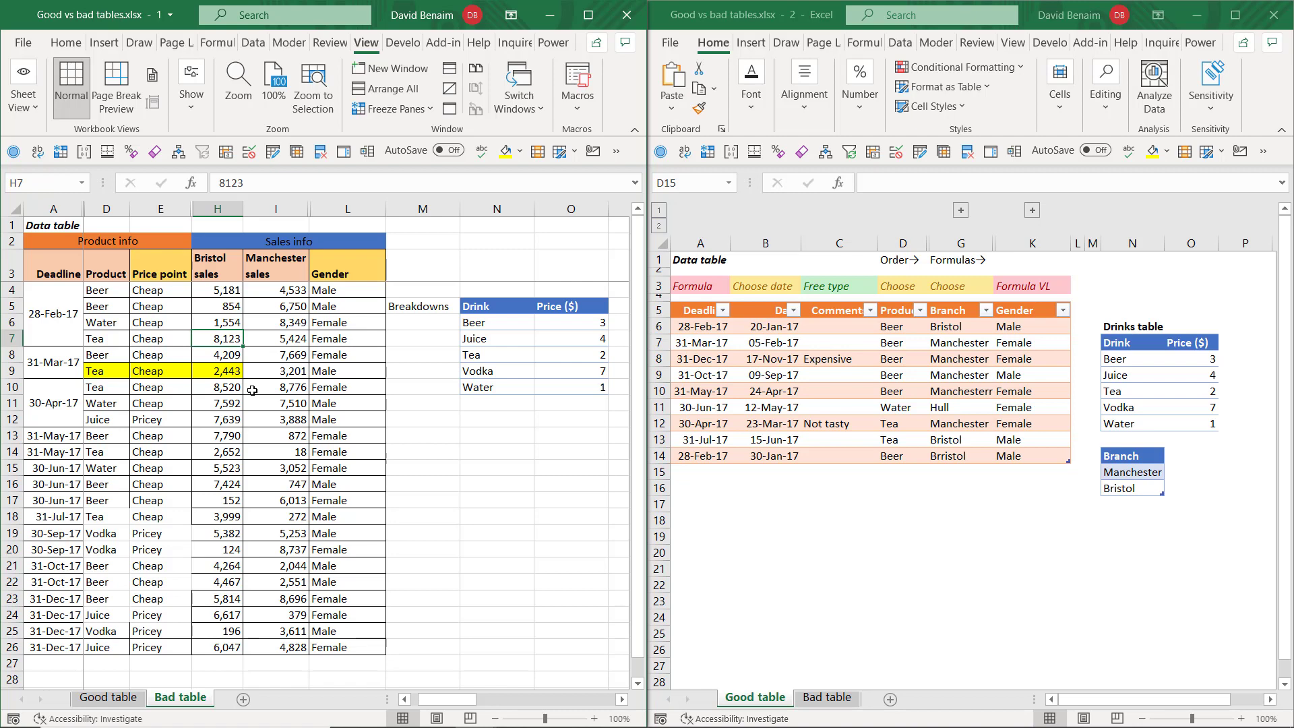
key(Right)
key(Right)
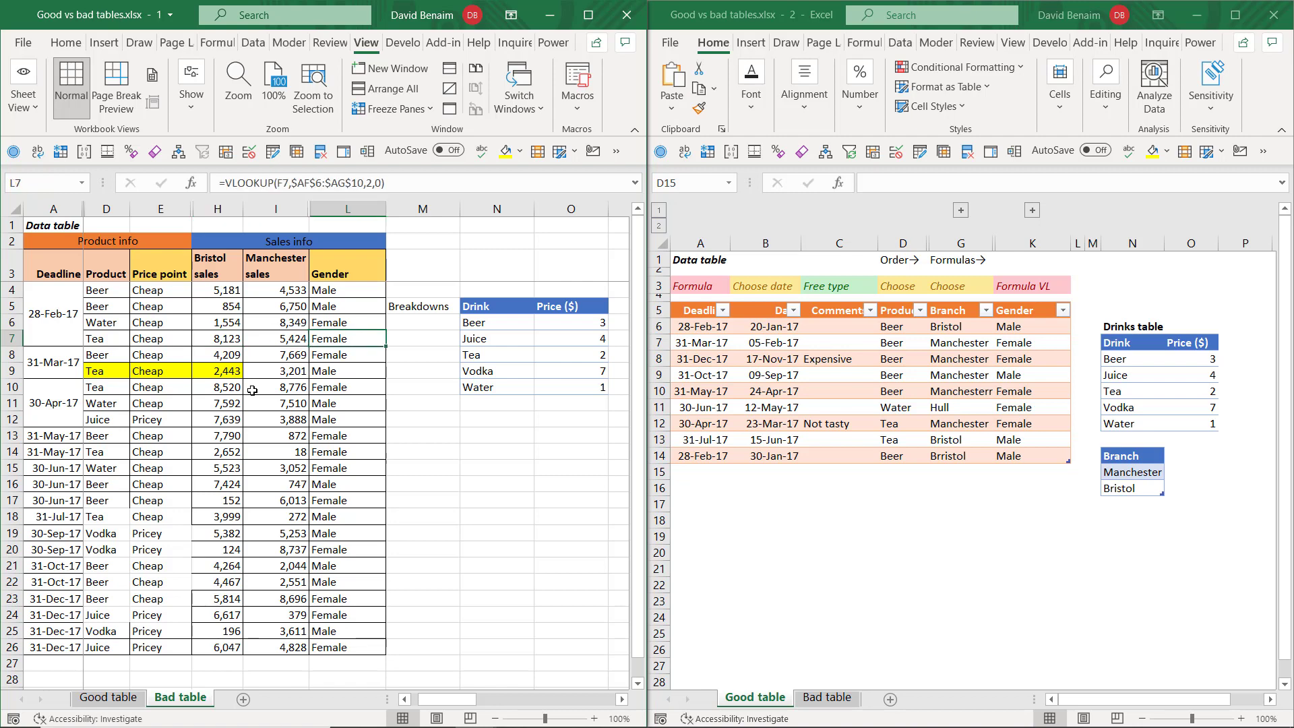
text(sadsadsa)
key(Return)
key(Left)
key(Left)
text(23sdasdsad)
key(Return)
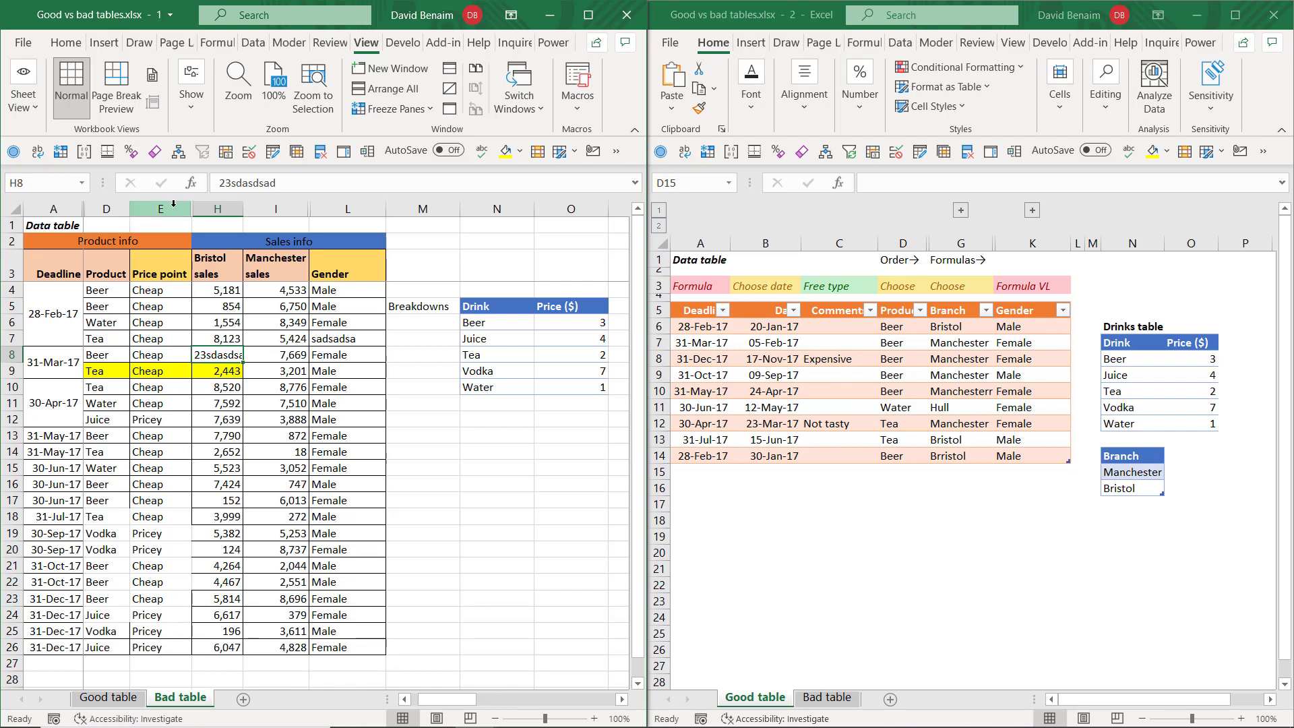
Step: Unhide the hidden columns across A through L
drag(68, 208, 357, 210)
right_click(327, 236)
click(373, 525)
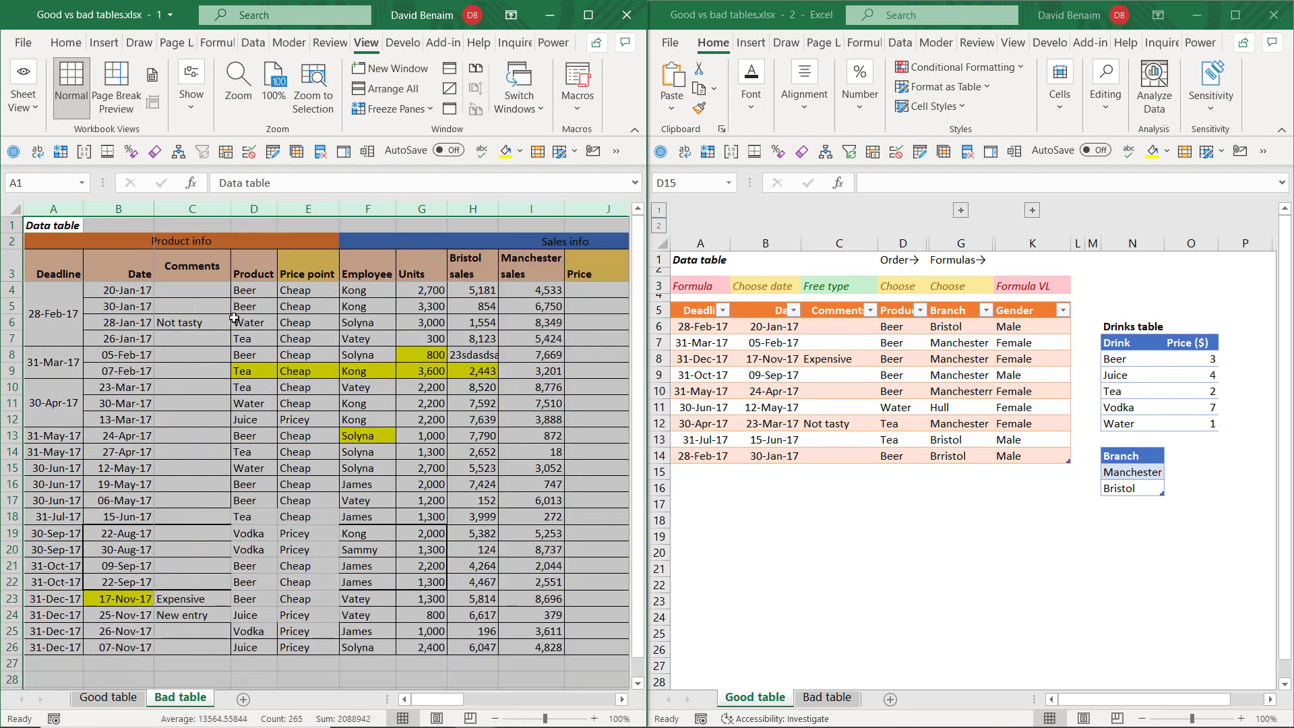
click(254, 322)
Step: Group columns D through H as an outline, then collapse and expand the group
drag(252, 210, 475, 212)
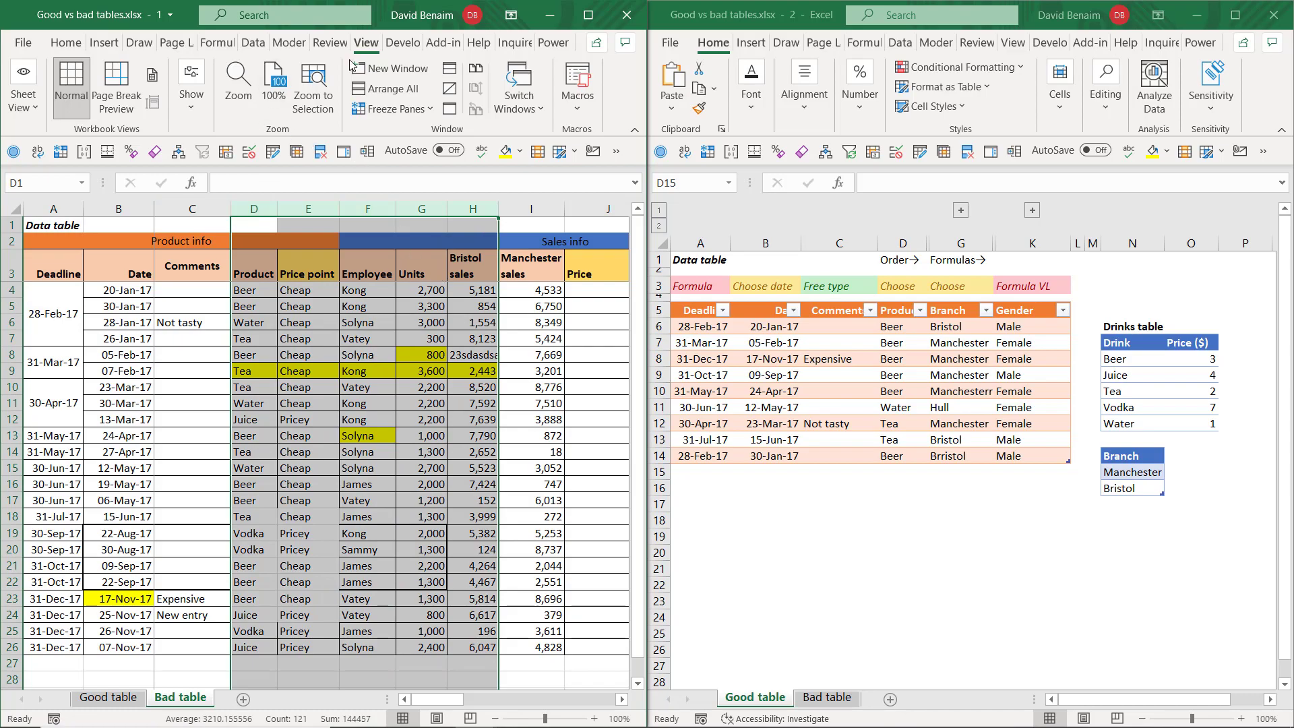
click(253, 42)
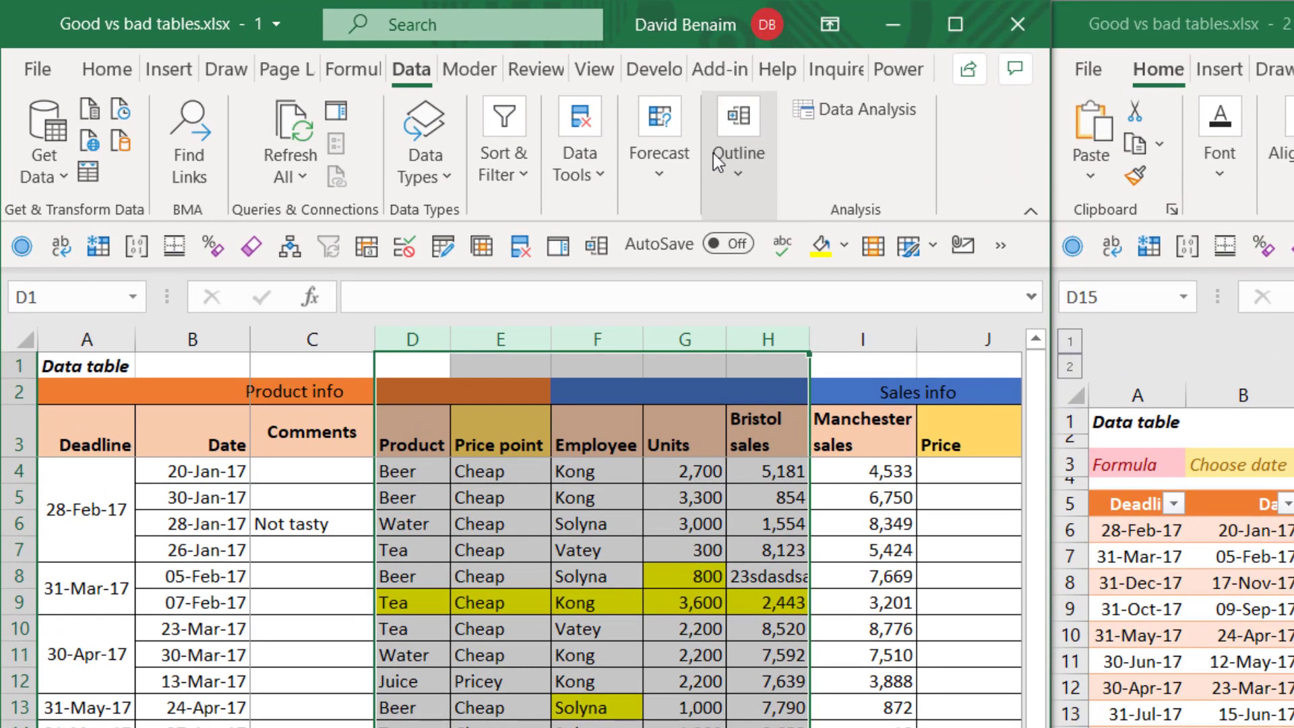
click(718, 162)
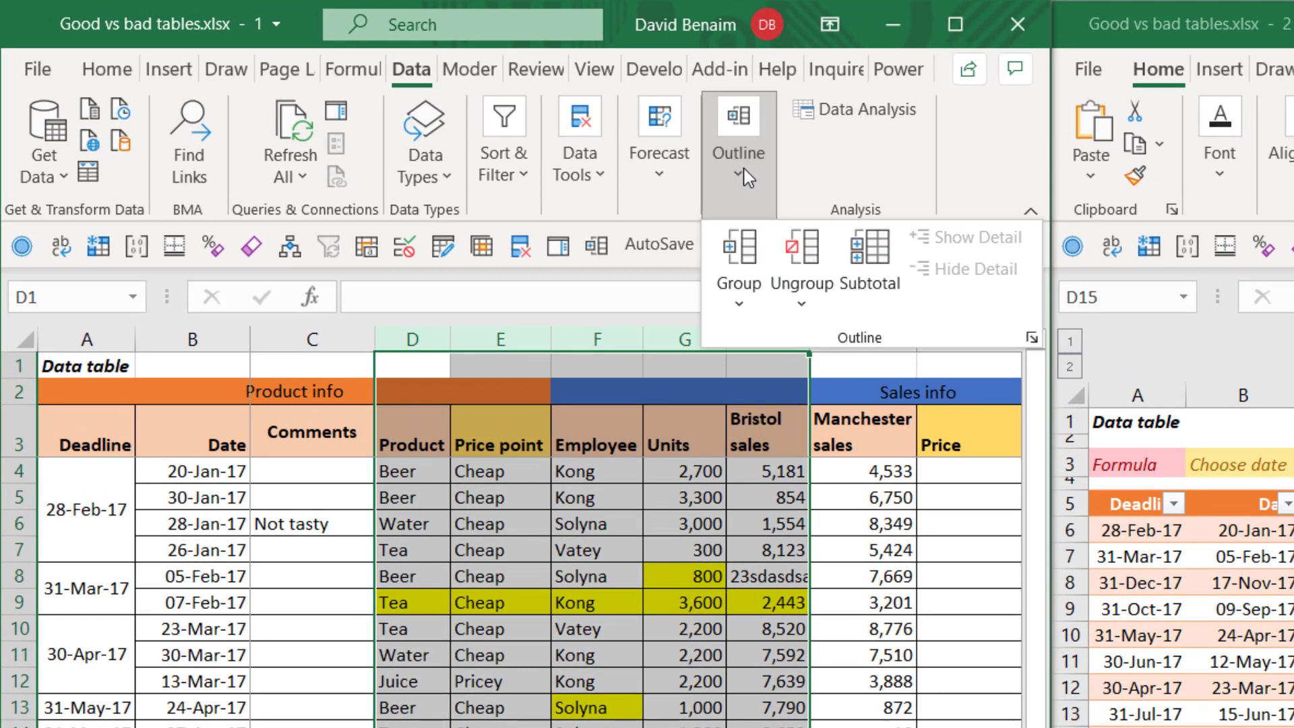
click(740, 253)
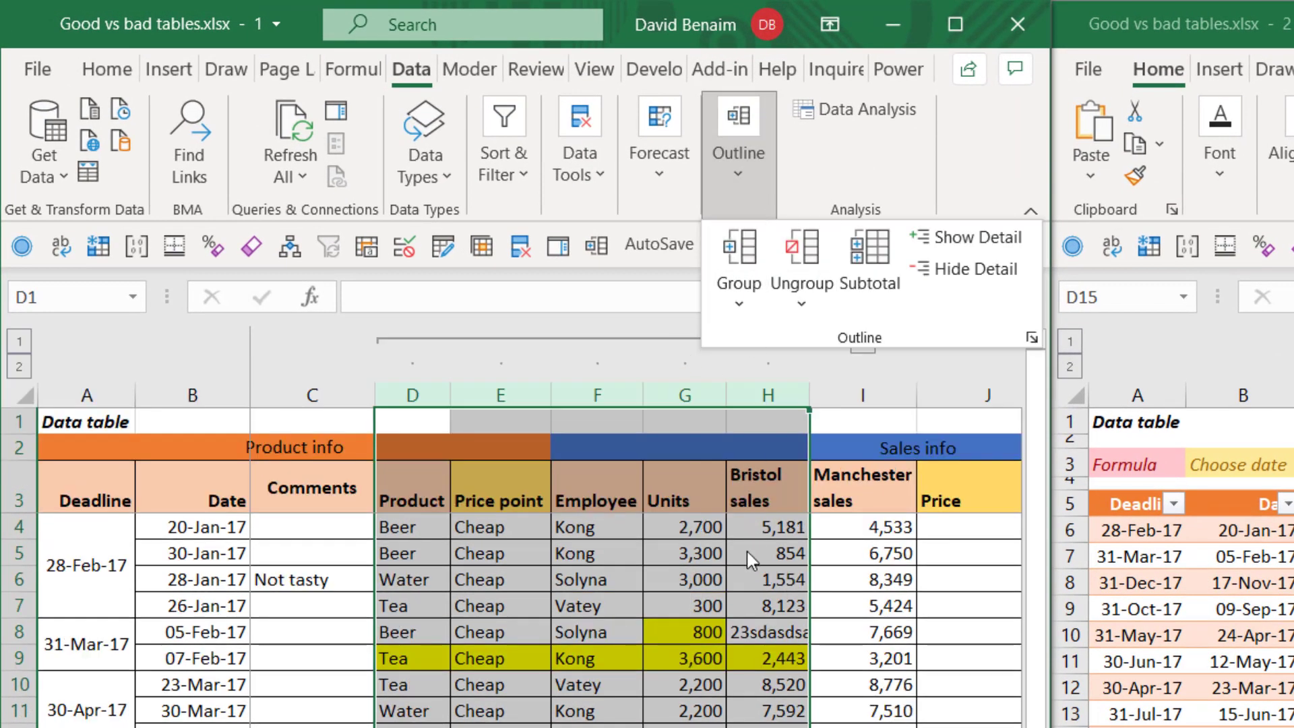
click(863, 339)
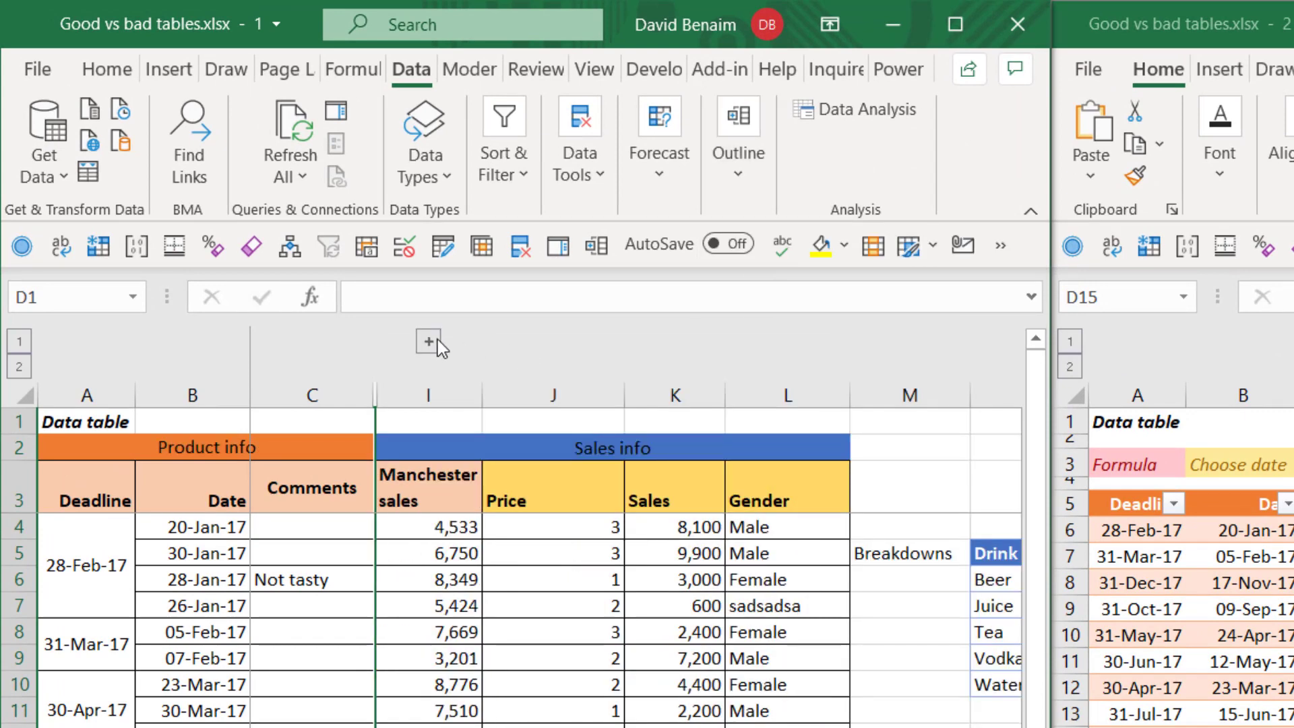
click(431, 342)
click(864, 341)
click(19, 366)
Step: Nest columns E to G as an inner group, then cycle outline levels 1–3 to expand fully
click(501, 395)
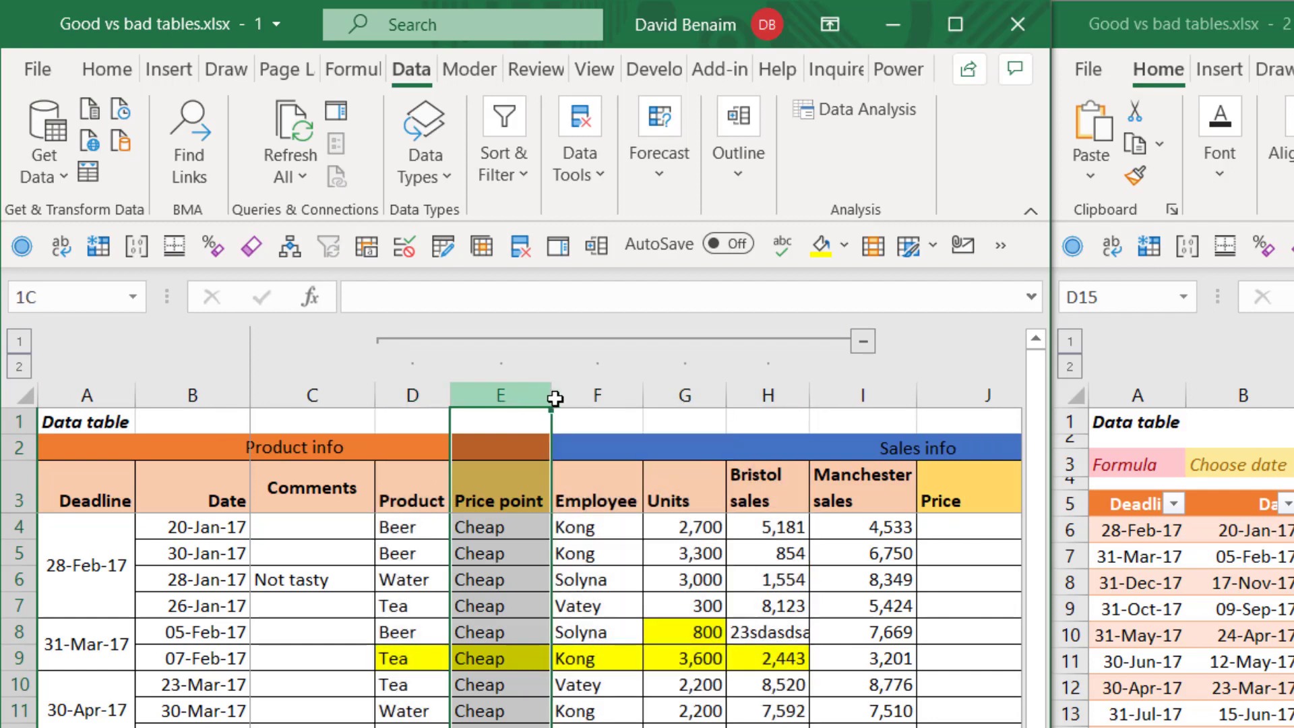
drag(577, 398, 684, 398)
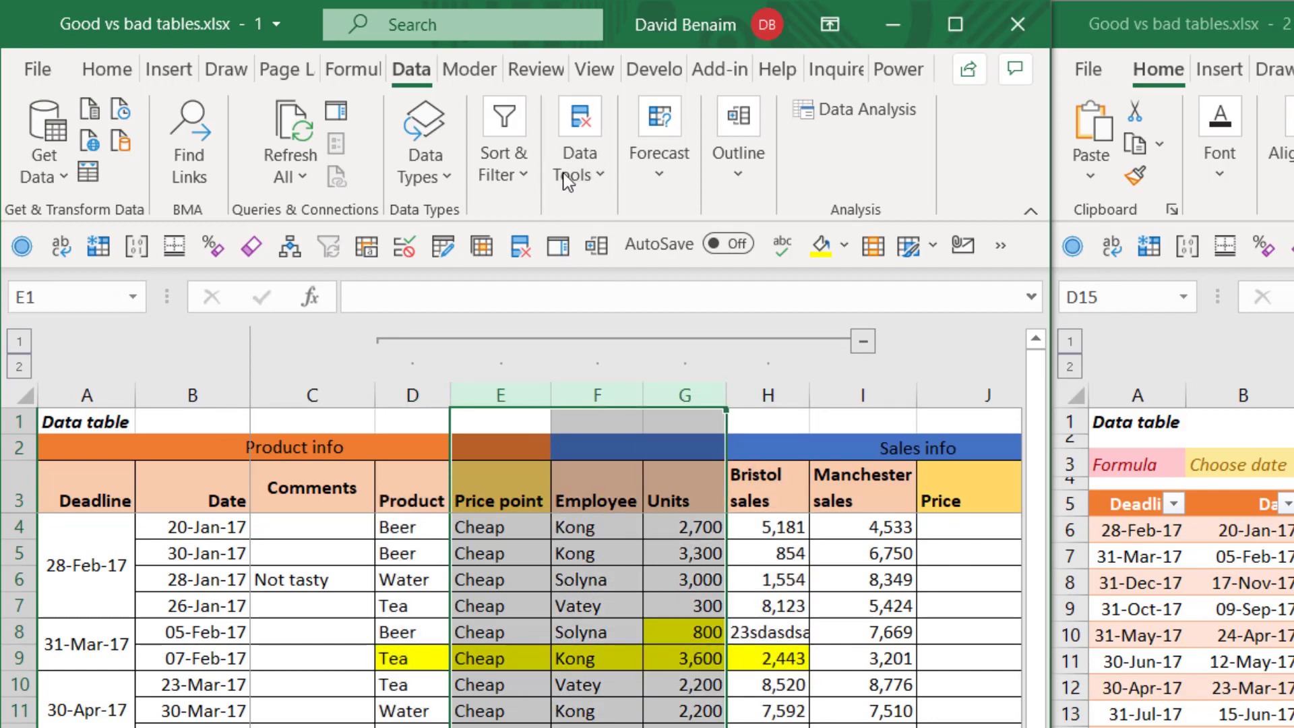
click(718, 176)
click(736, 248)
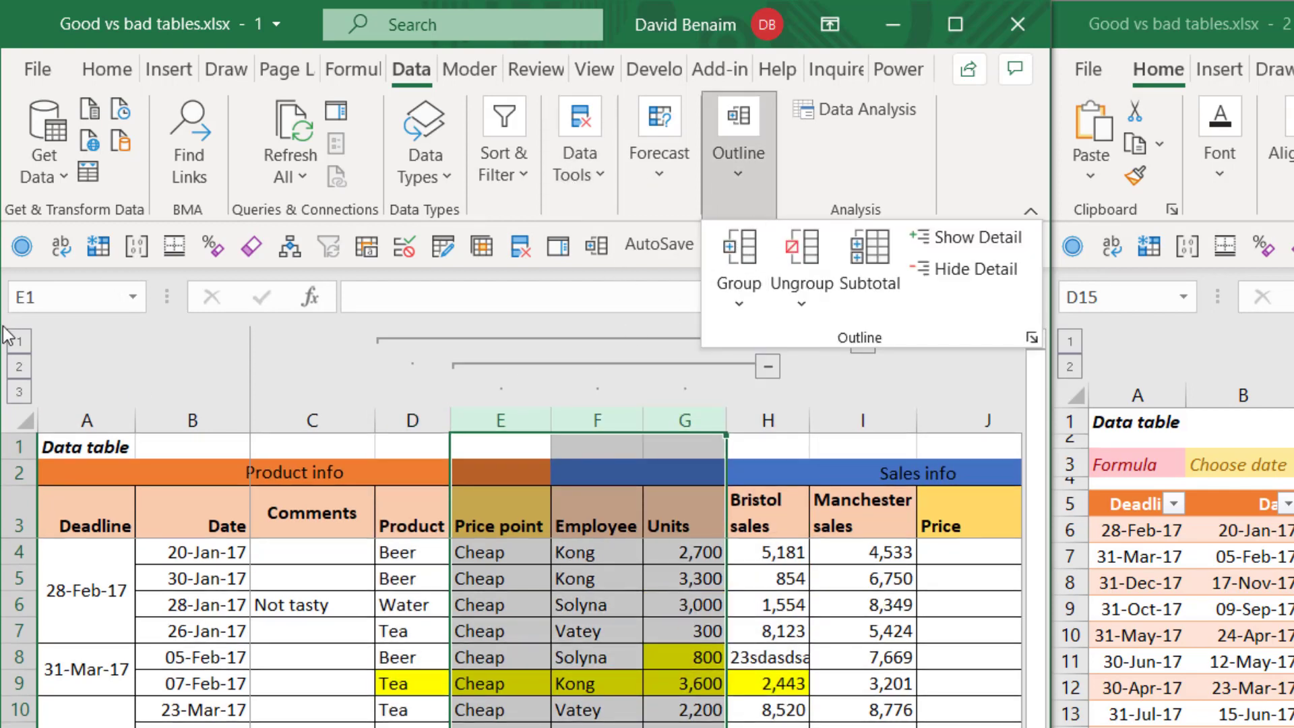
click(18, 338)
click(18, 338)
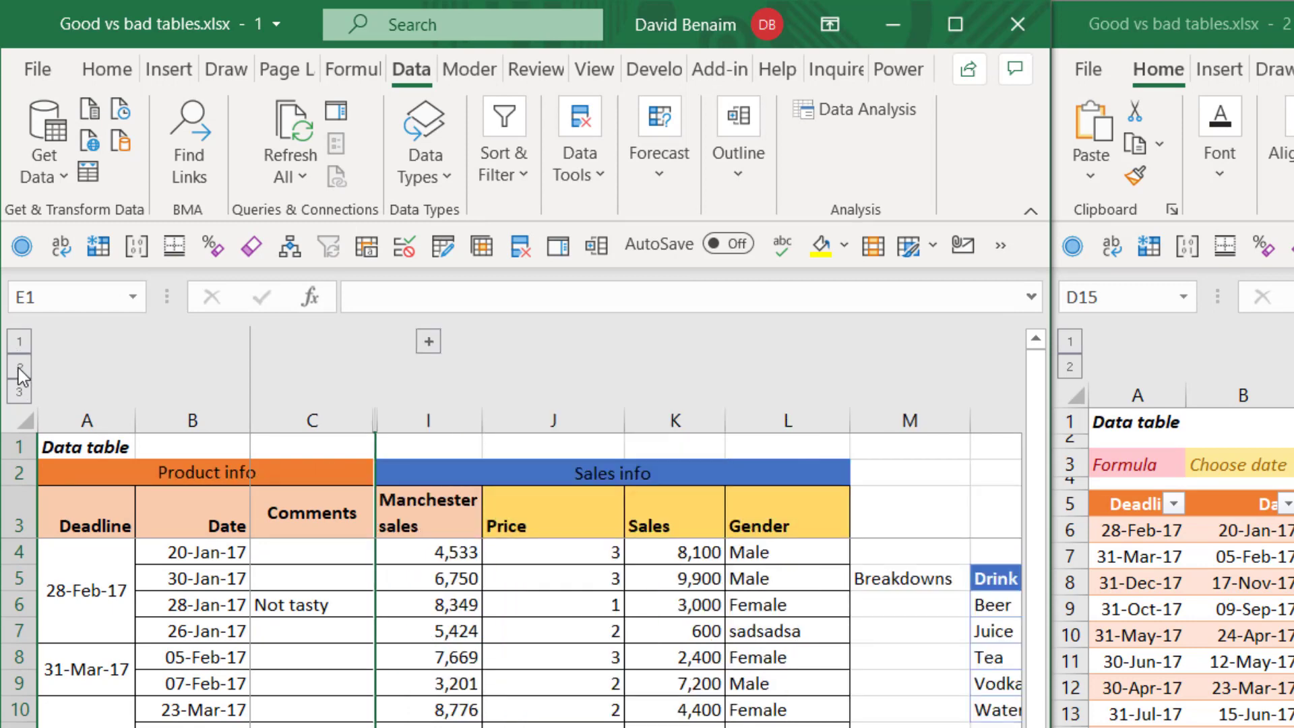
click(19, 369)
click(23, 391)
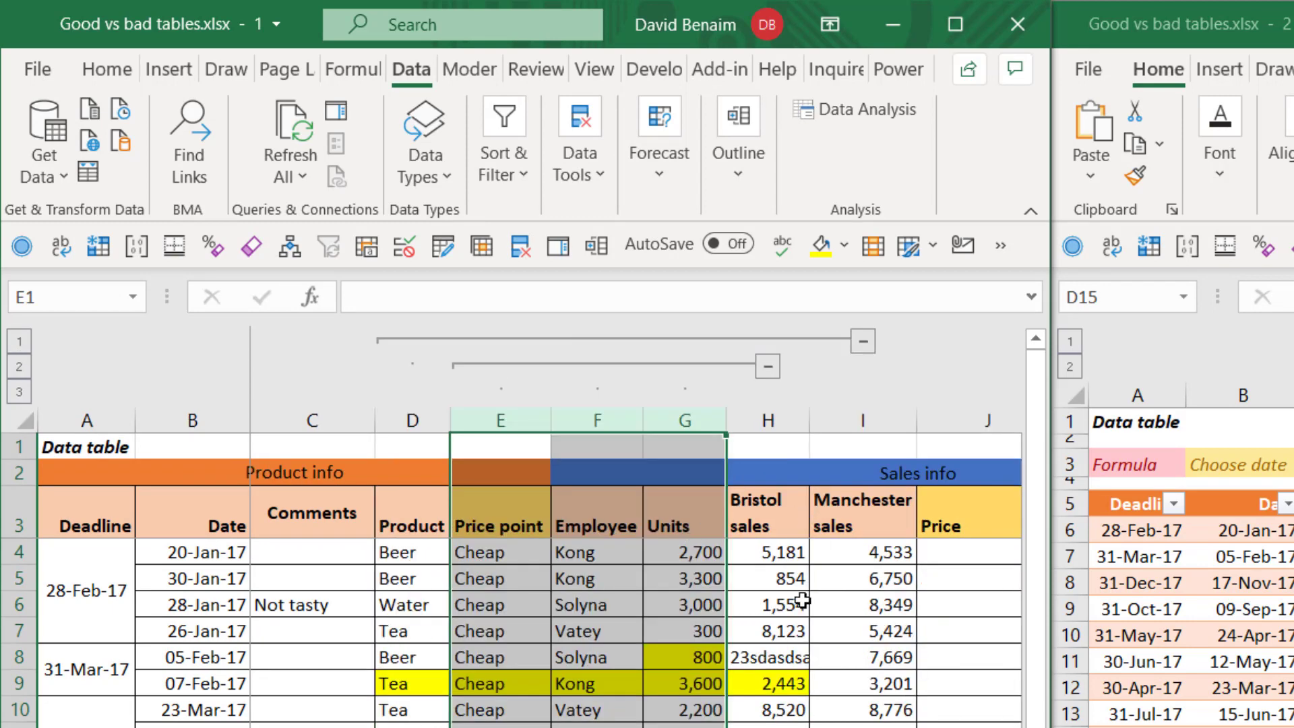
click(799, 628)
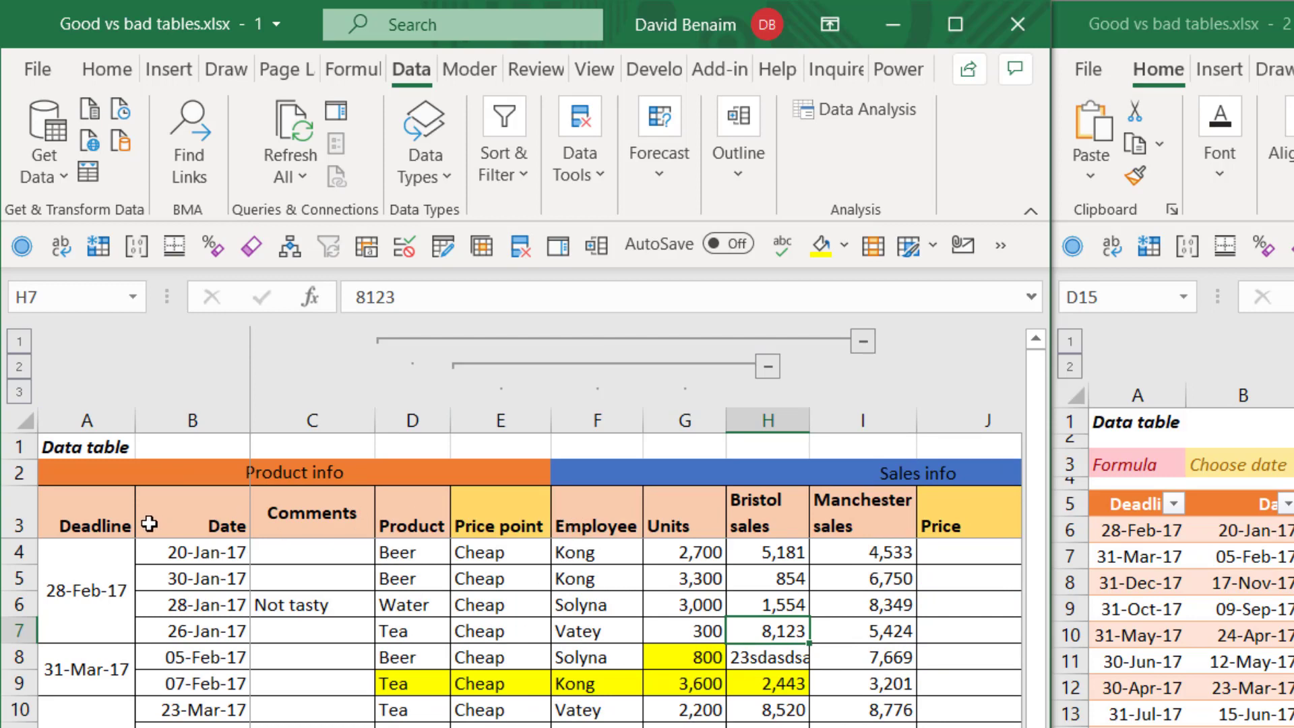
Step: Maximise the window and unmerge the Deadline cells across the data range
drag(101, 520, 943, 725)
scroll(513, 631, down, 1)
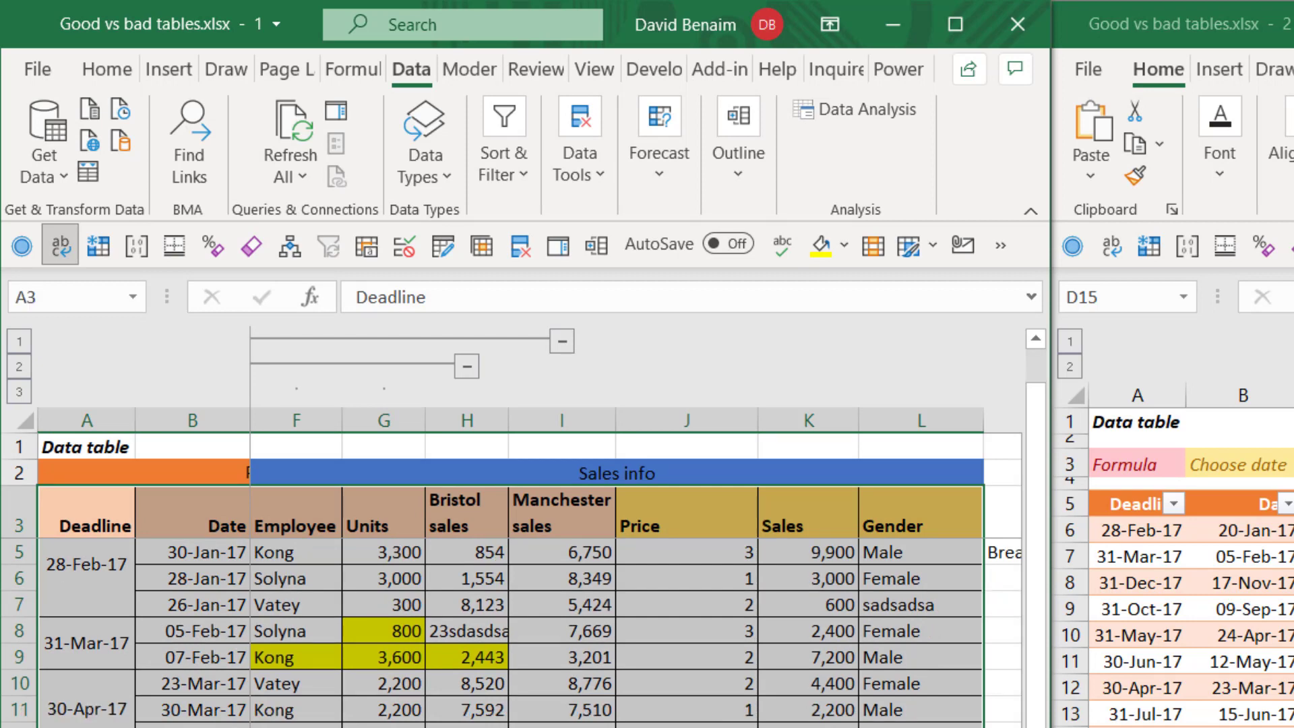
click(107, 70)
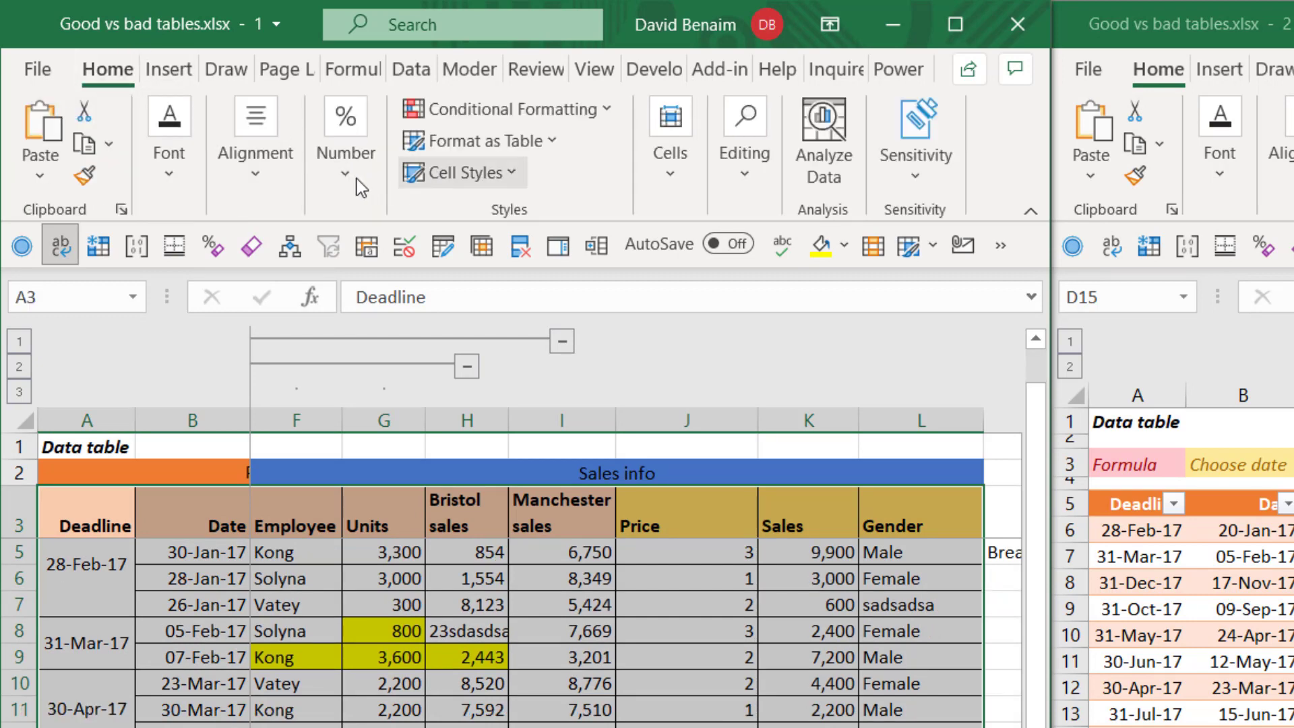
click(957, 27)
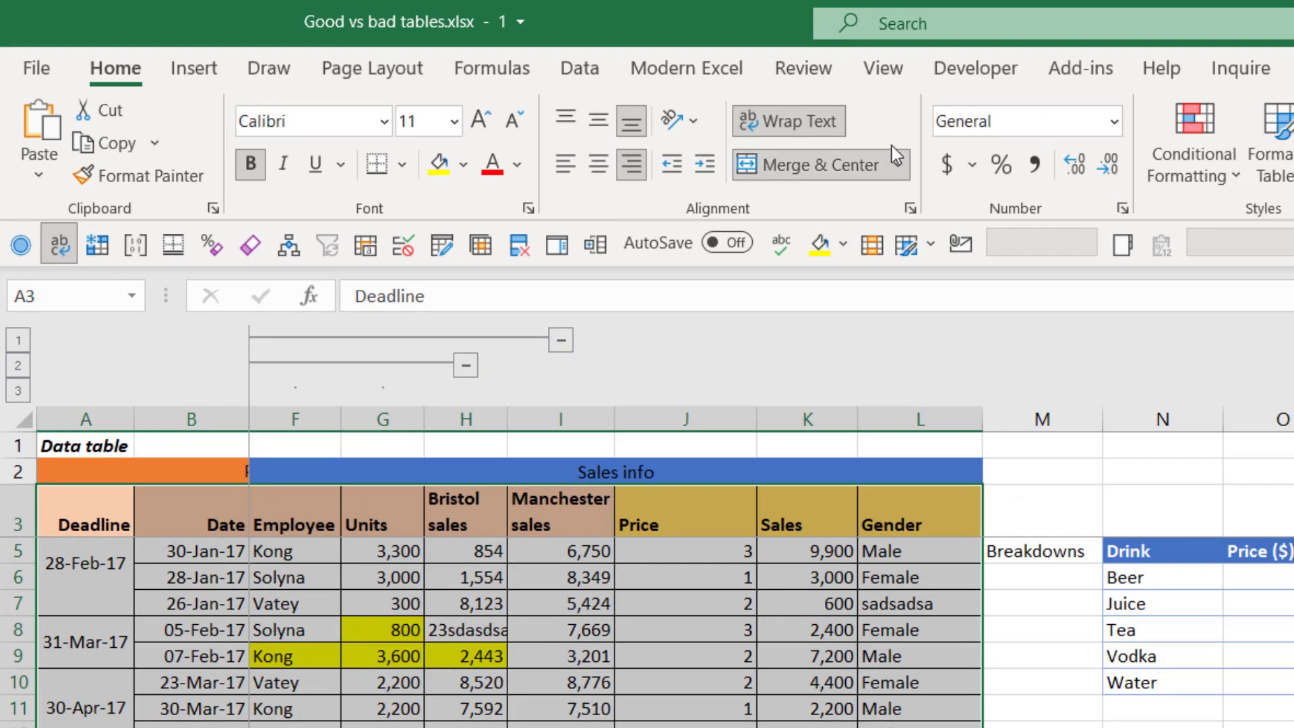
click(900, 164)
click(843, 318)
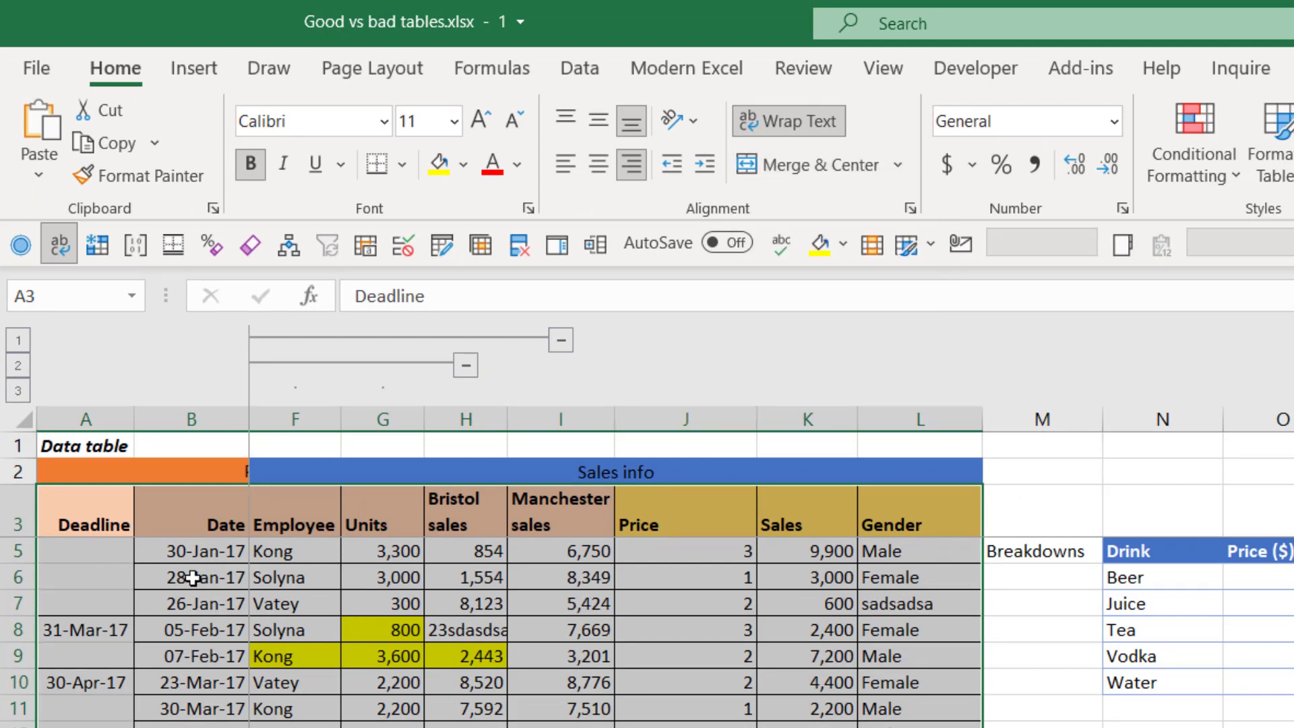
Step: Fill the blank Deadline cells from row 4 down with the dates above
scroll(88, 560, up, 1)
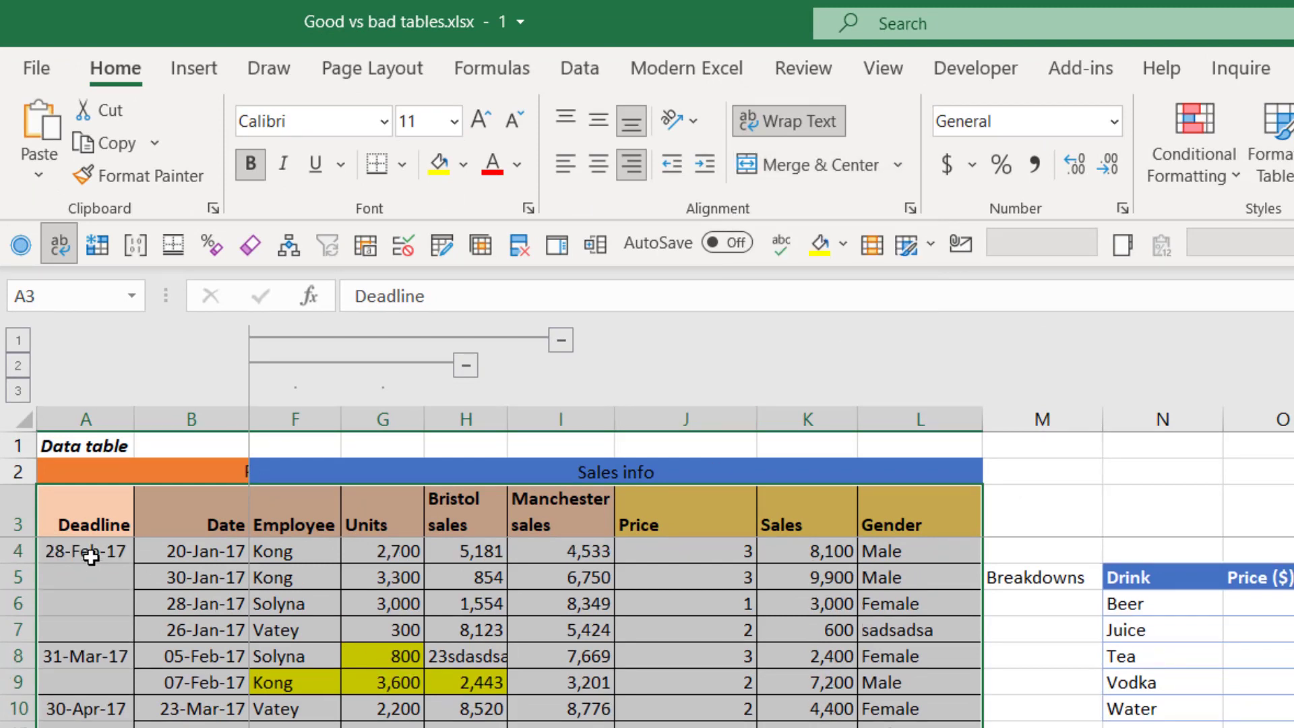
drag(91, 556, 95, 615)
drag(95, 558, 91, 727)
key(ctrl+shift+d)
Step: Check the Price lookup formula in J5 and select header row 3
click(686, 581)
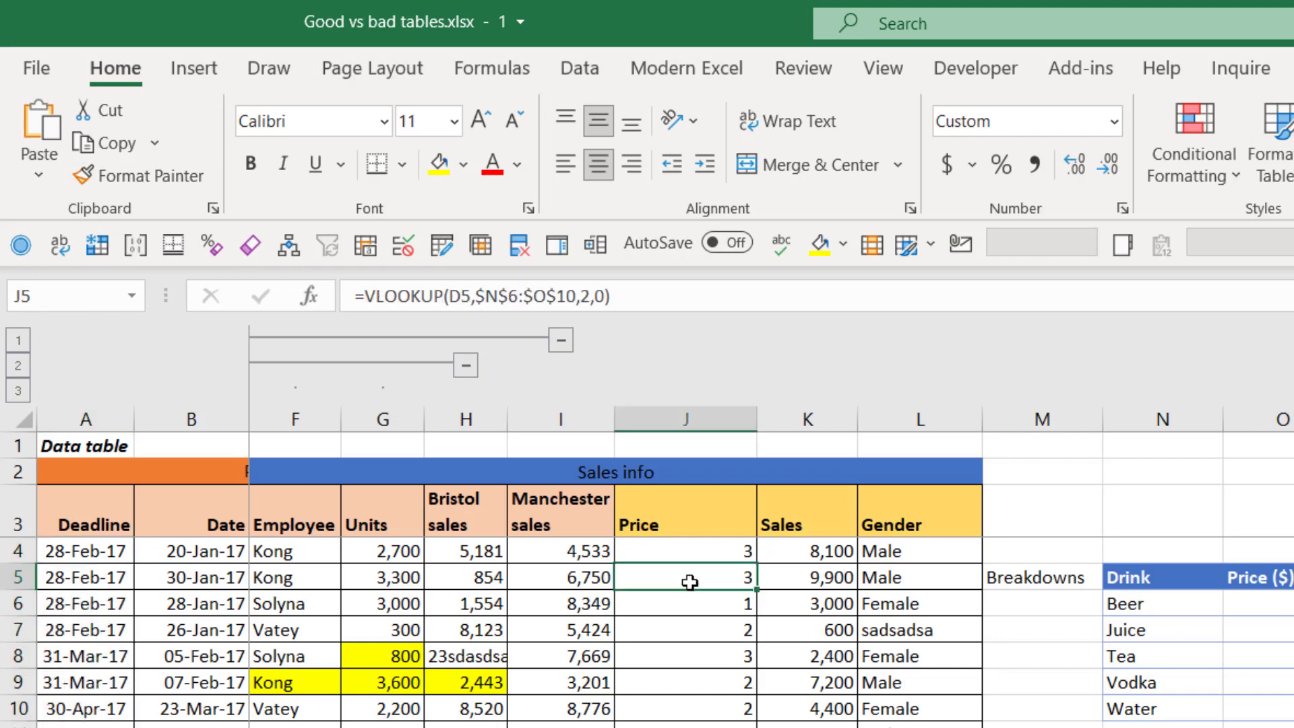
click(18, 529)
right_click(19, 529)
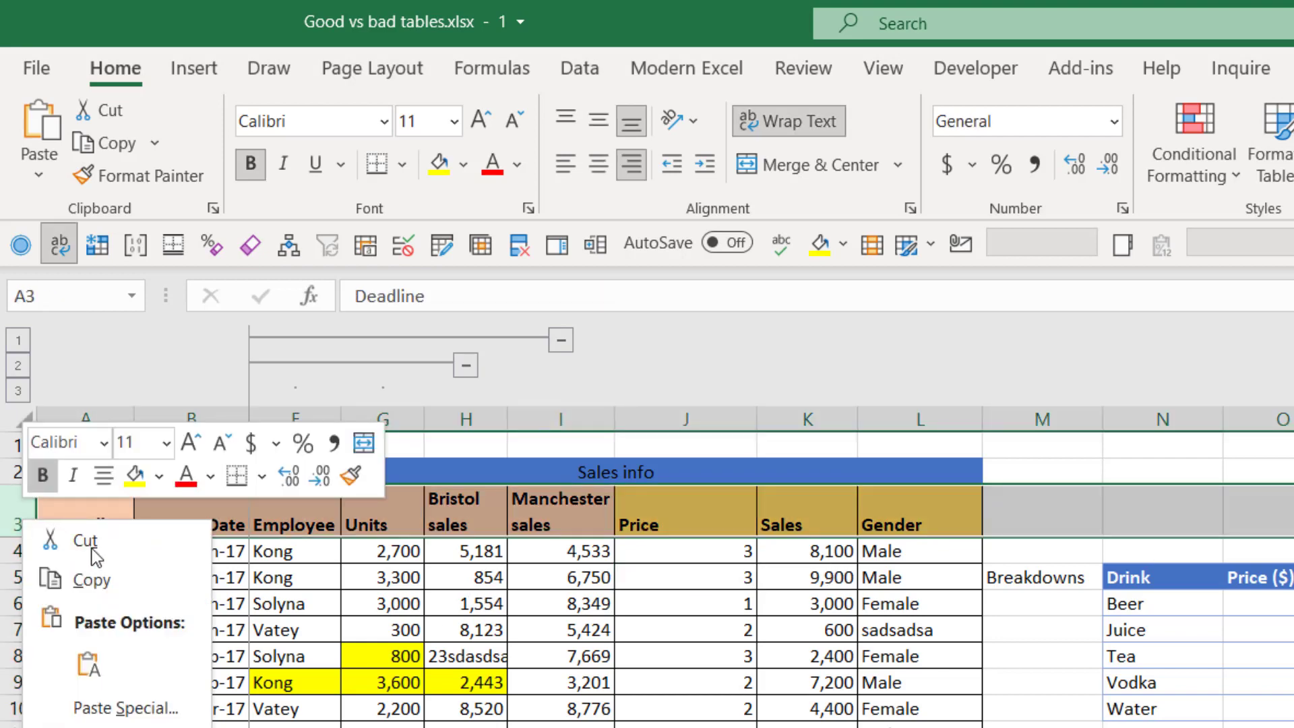
key(Escape)
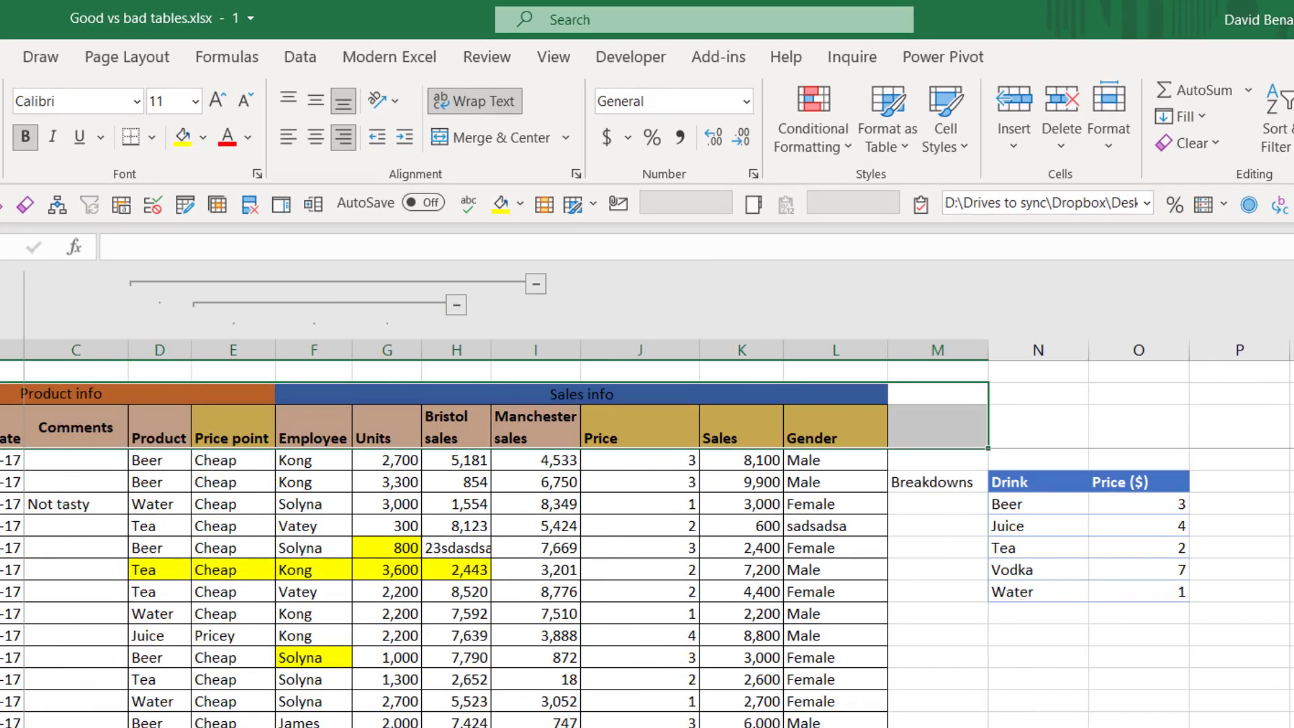
Step: Clear all contents and formatting from the Product info/Sales info banner row 2
key(shift+Up)
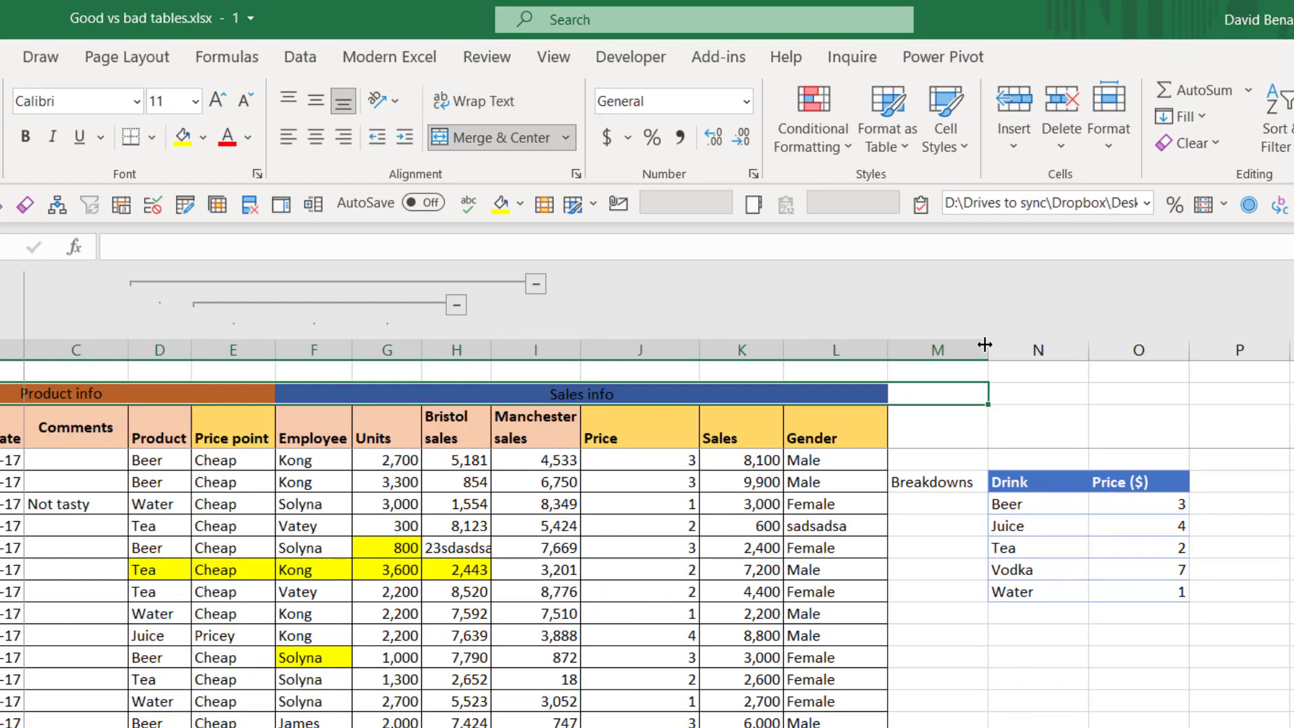
click(1204, 135)
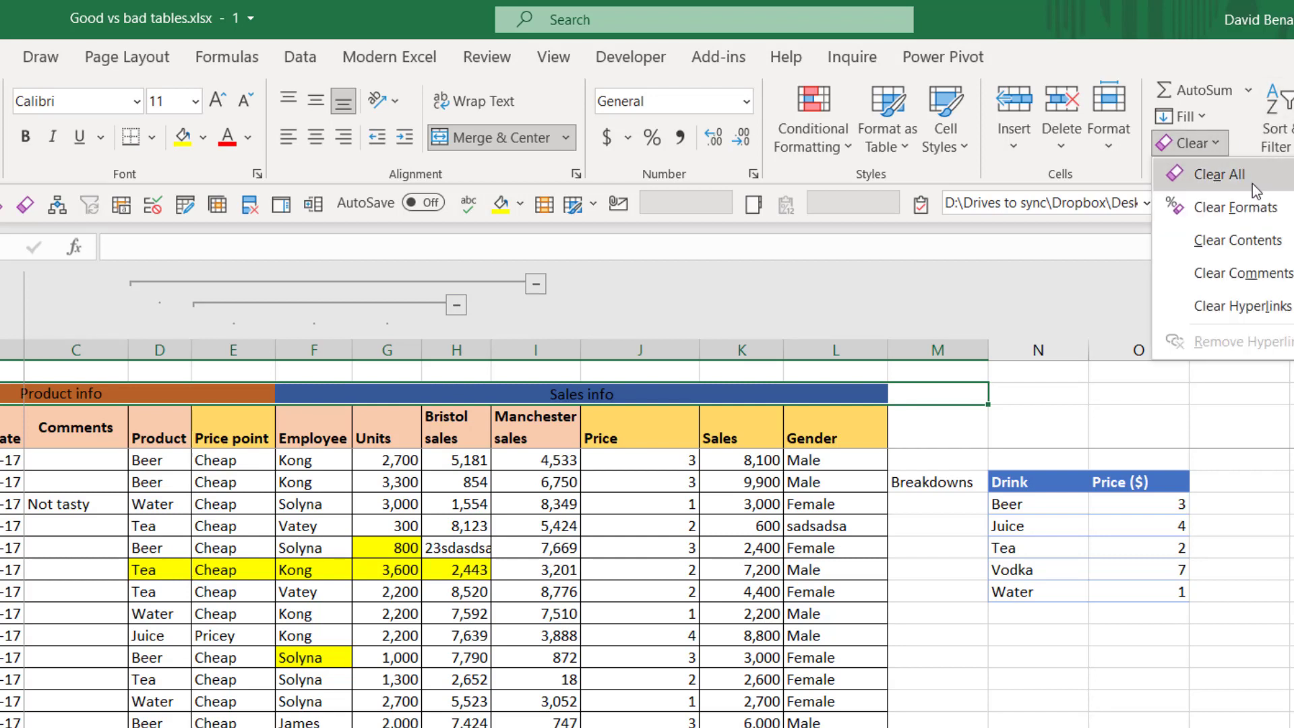
click(1219, 174)
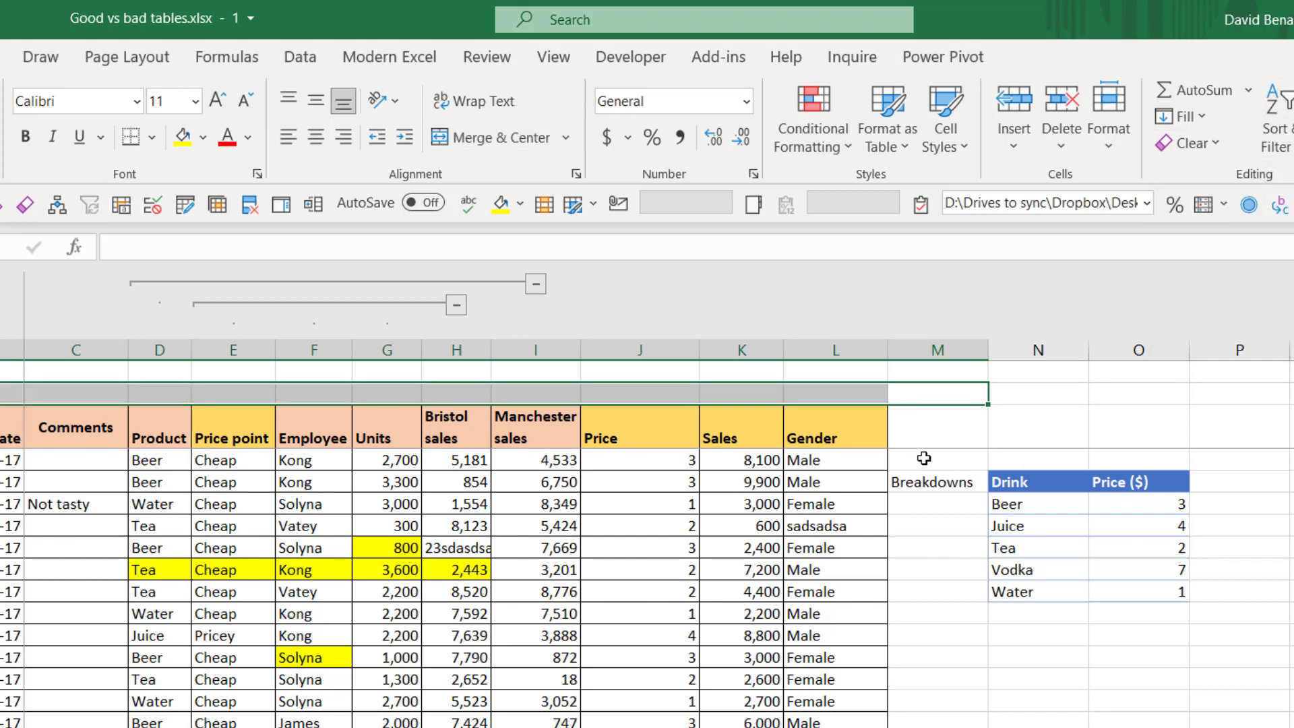
Step: Insert a new column M and clear its formatting to separate the Breakdowns list
click(938, 348)
right_click(940, 348)
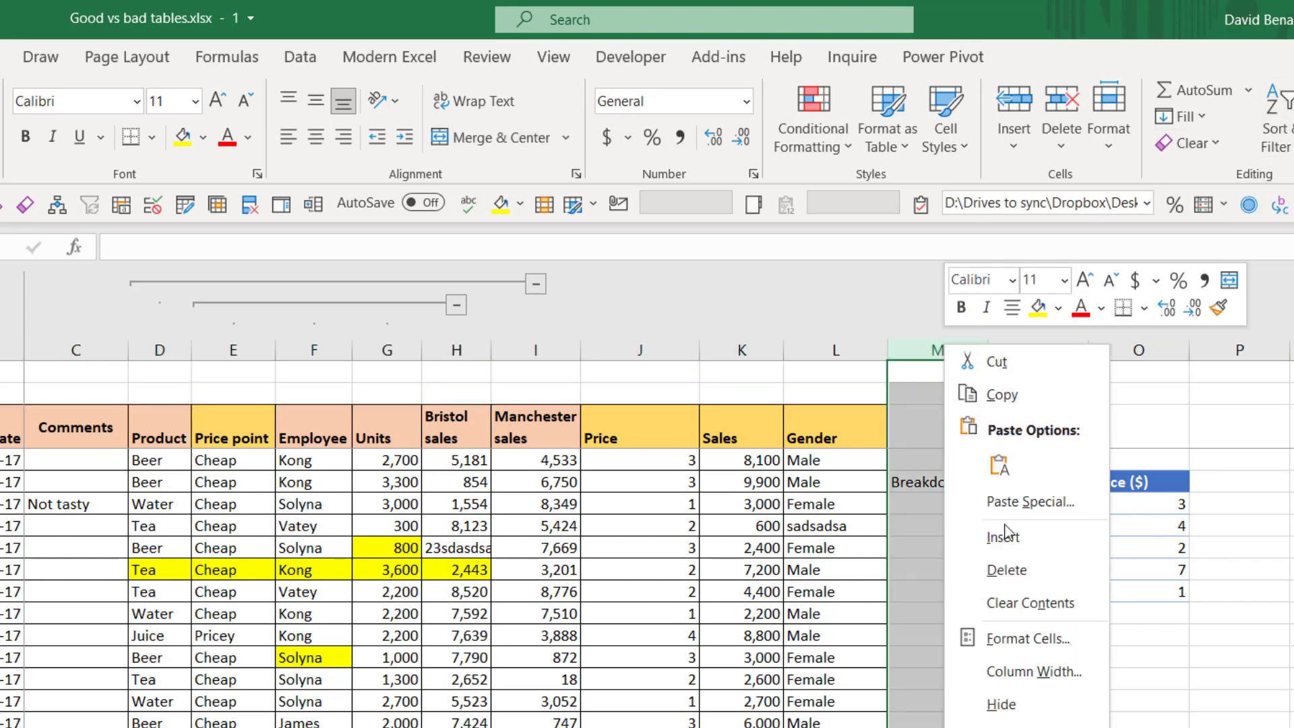
click(964, 534)
click(1191, 145)
click(1224, 205)
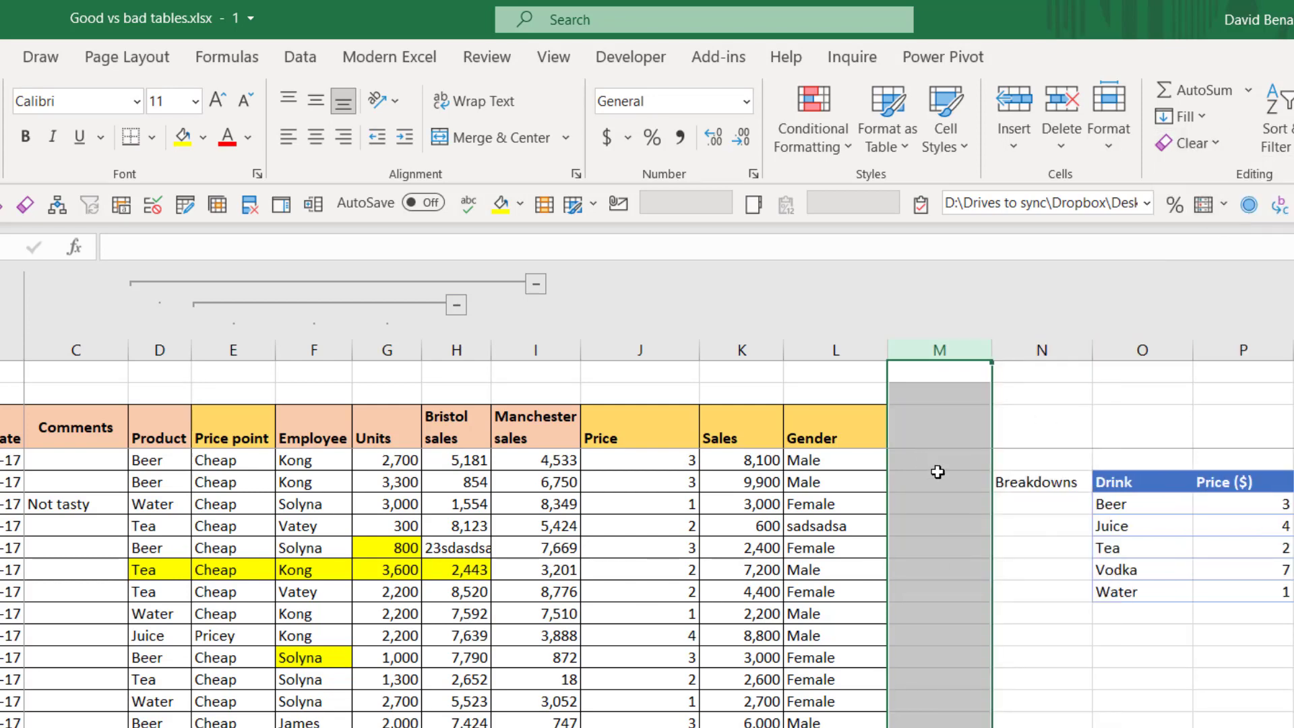
click(938, 475)
Step: Format the whole data range as a table with headers in an orange style
key(ctrl+a)
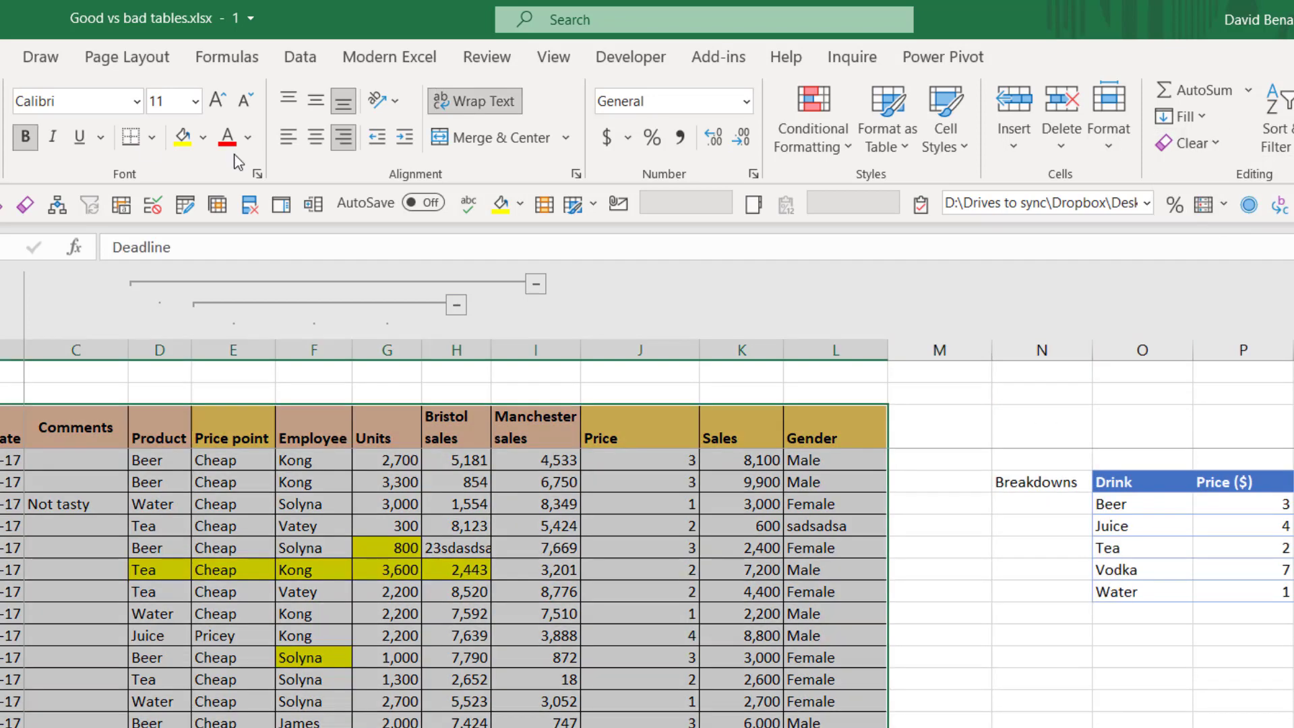
click(884, 137)
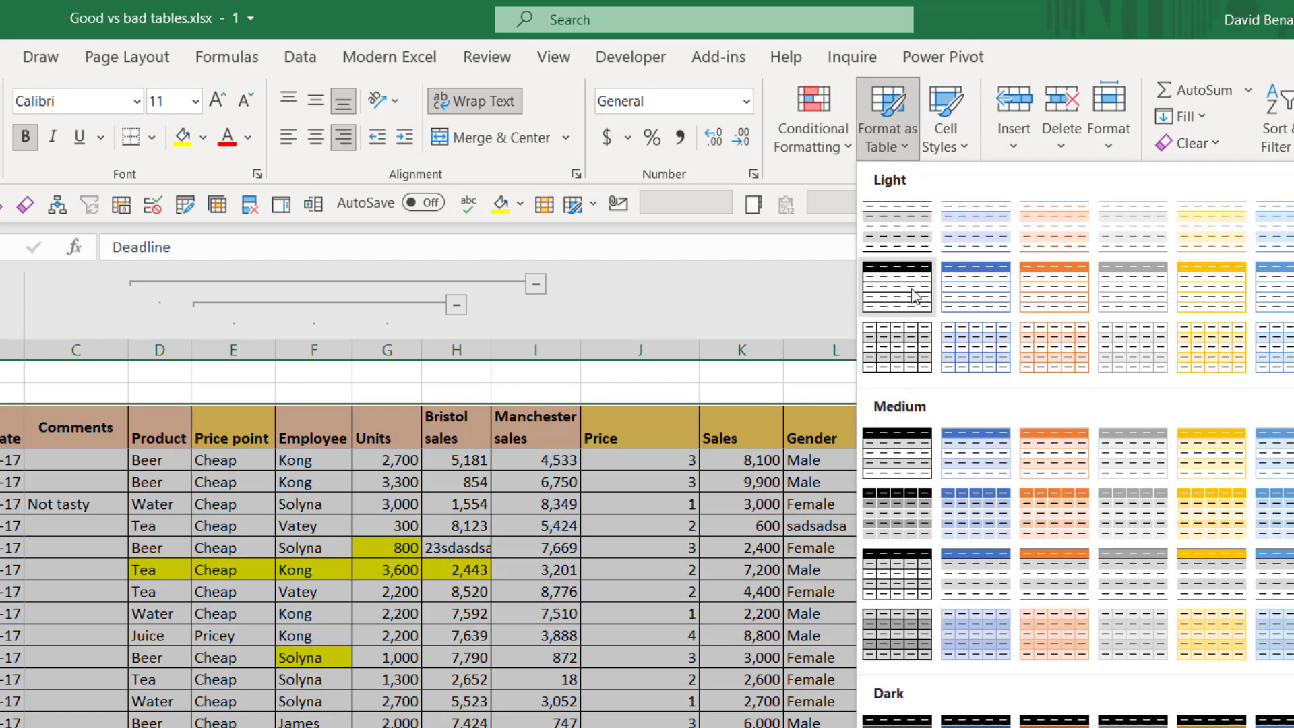
click(1082, 293)
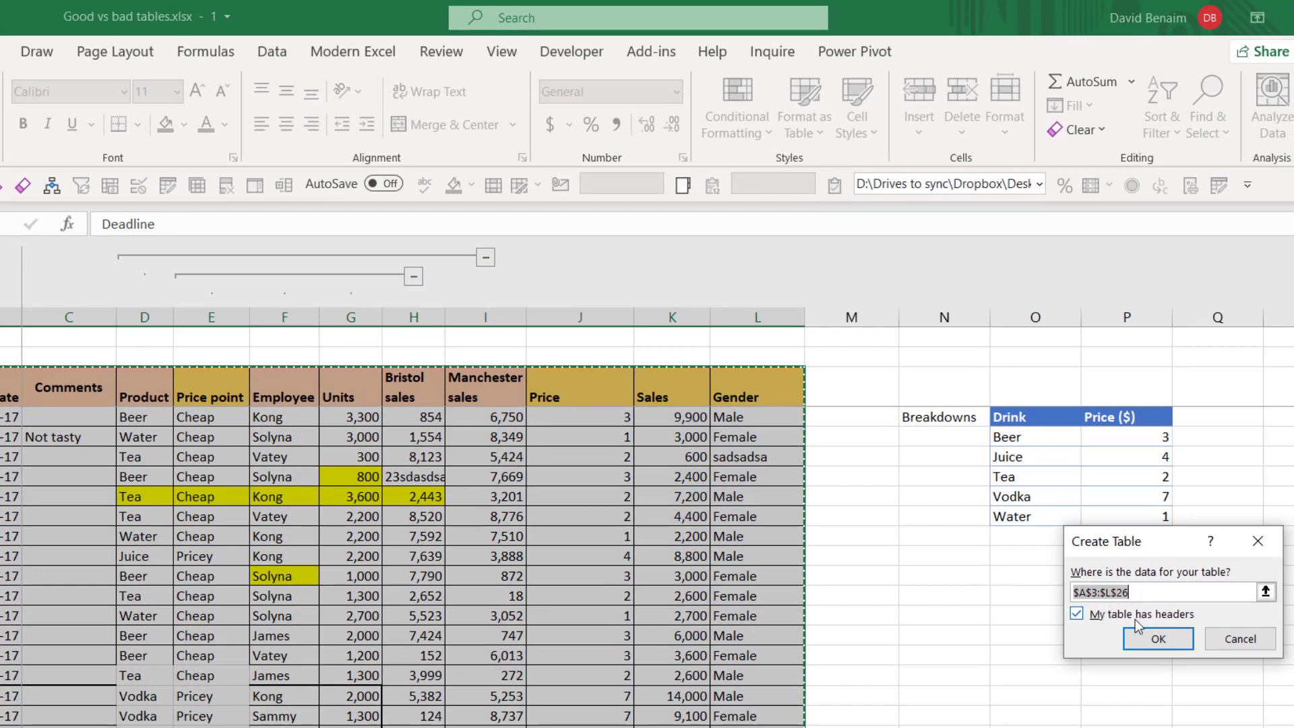
click(1151, 636)
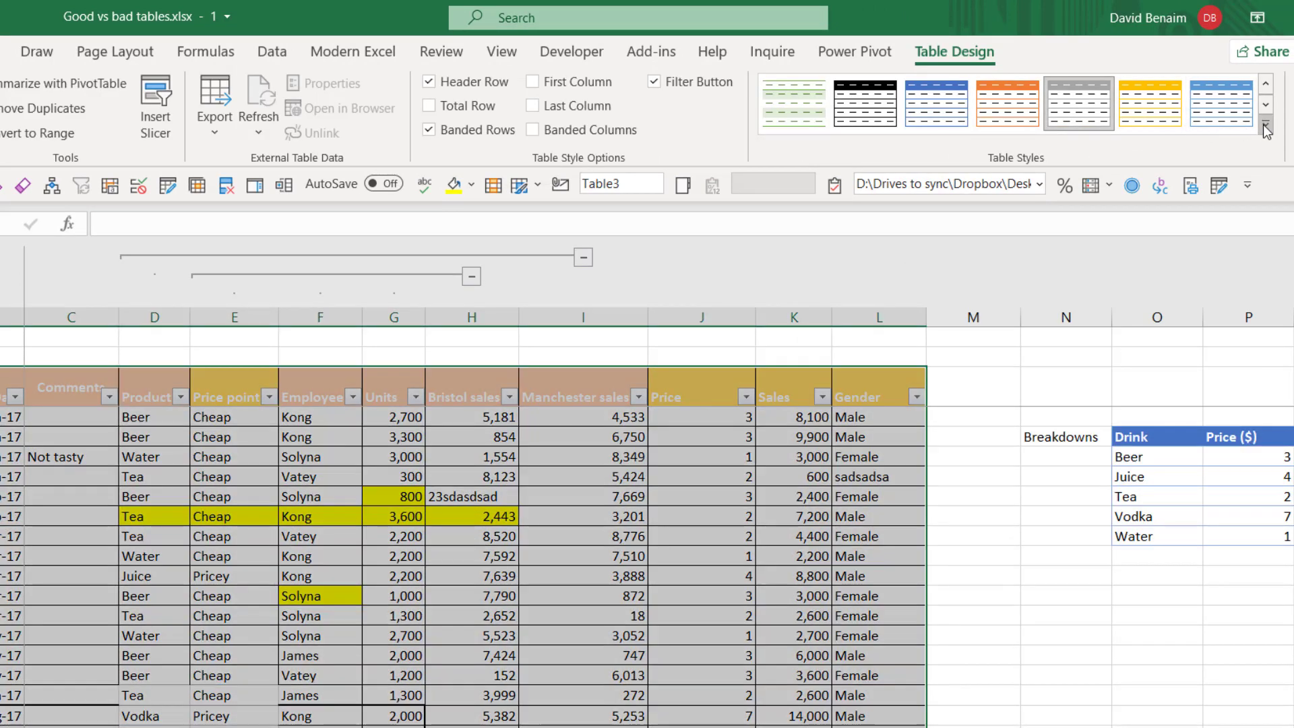
click(1267, 131)
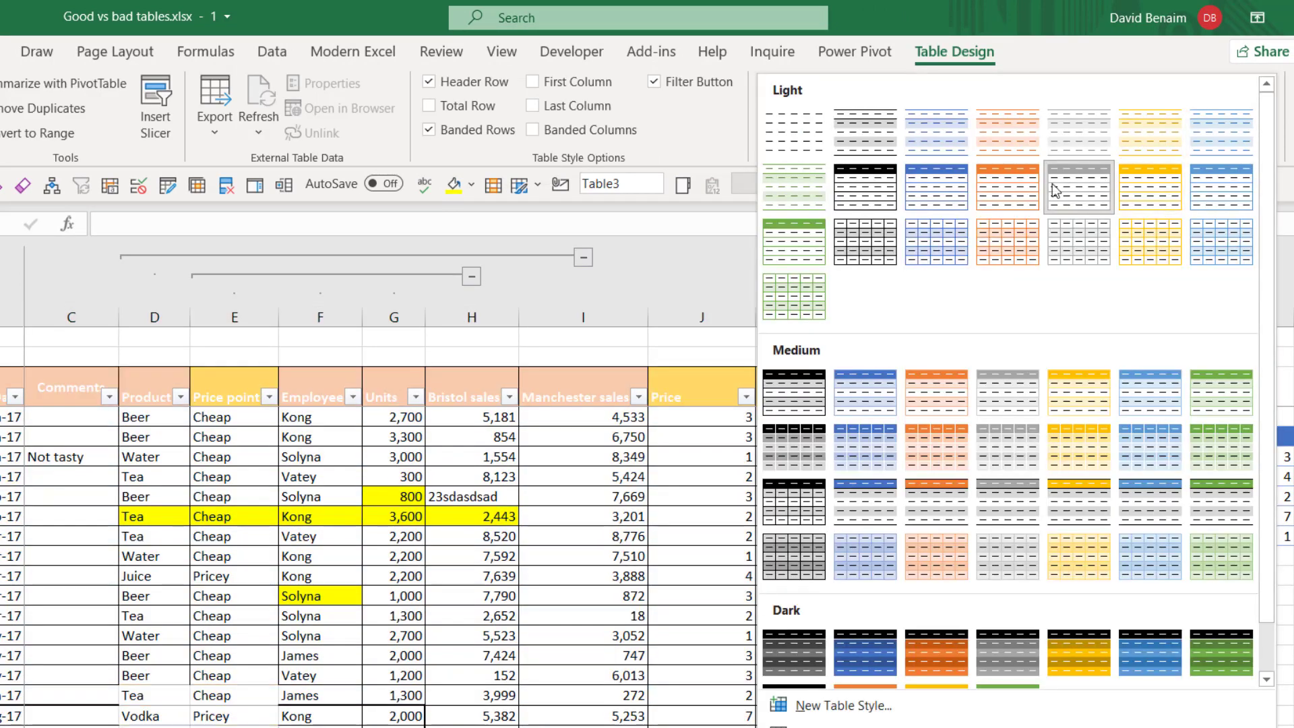
click(929, 394)
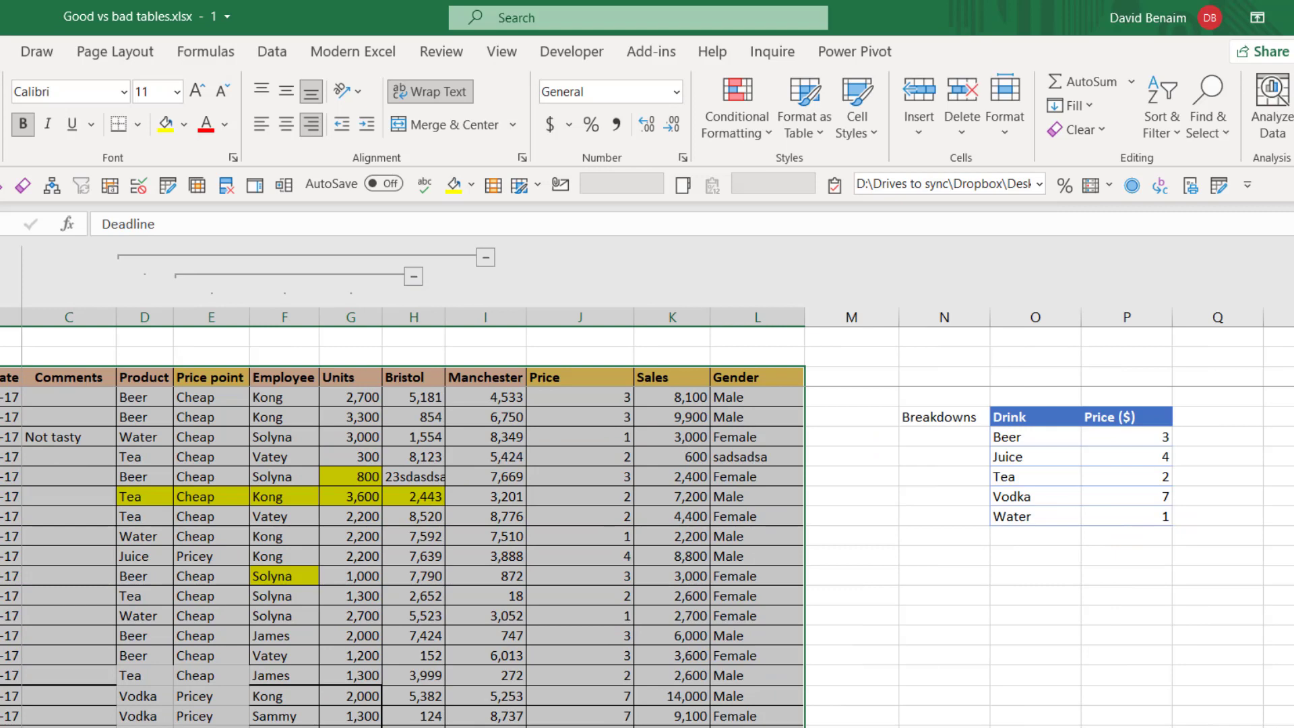
Step: Reapply the orange Medium style using Apply and Clear Formatting, then check the E10 formula
click(819, 130)
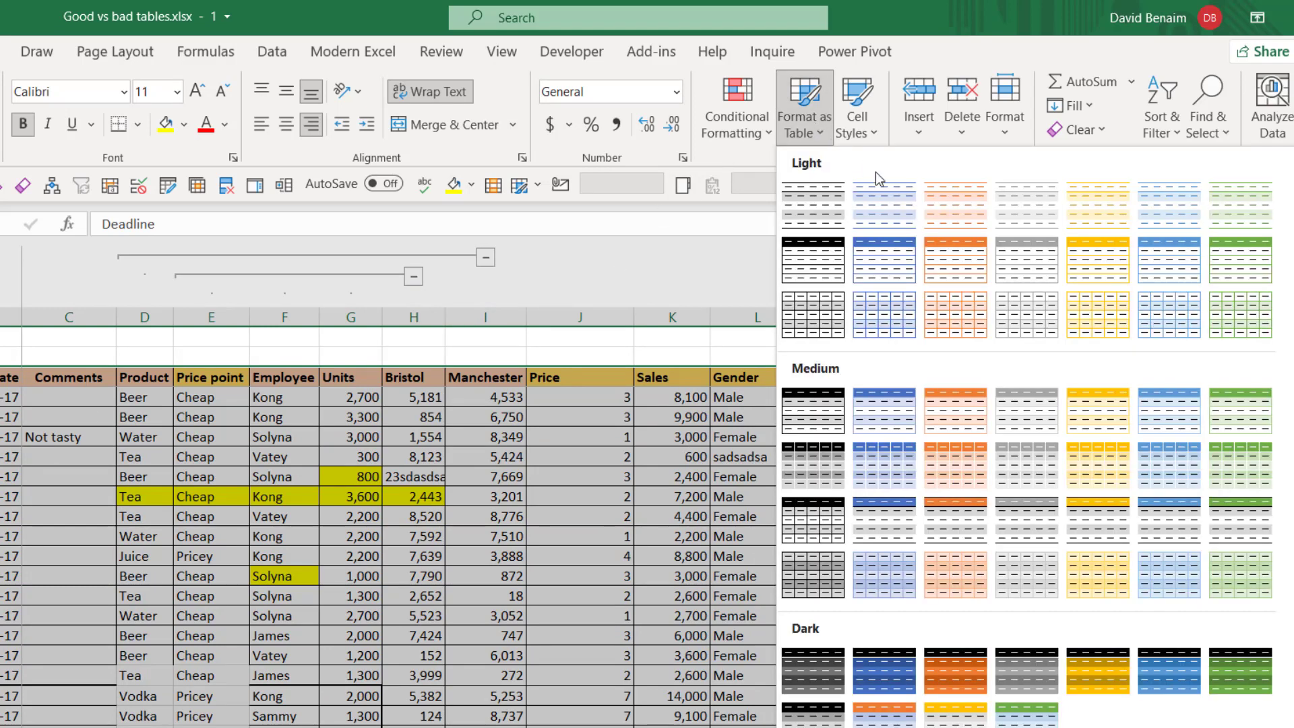
right_click(956, 463)
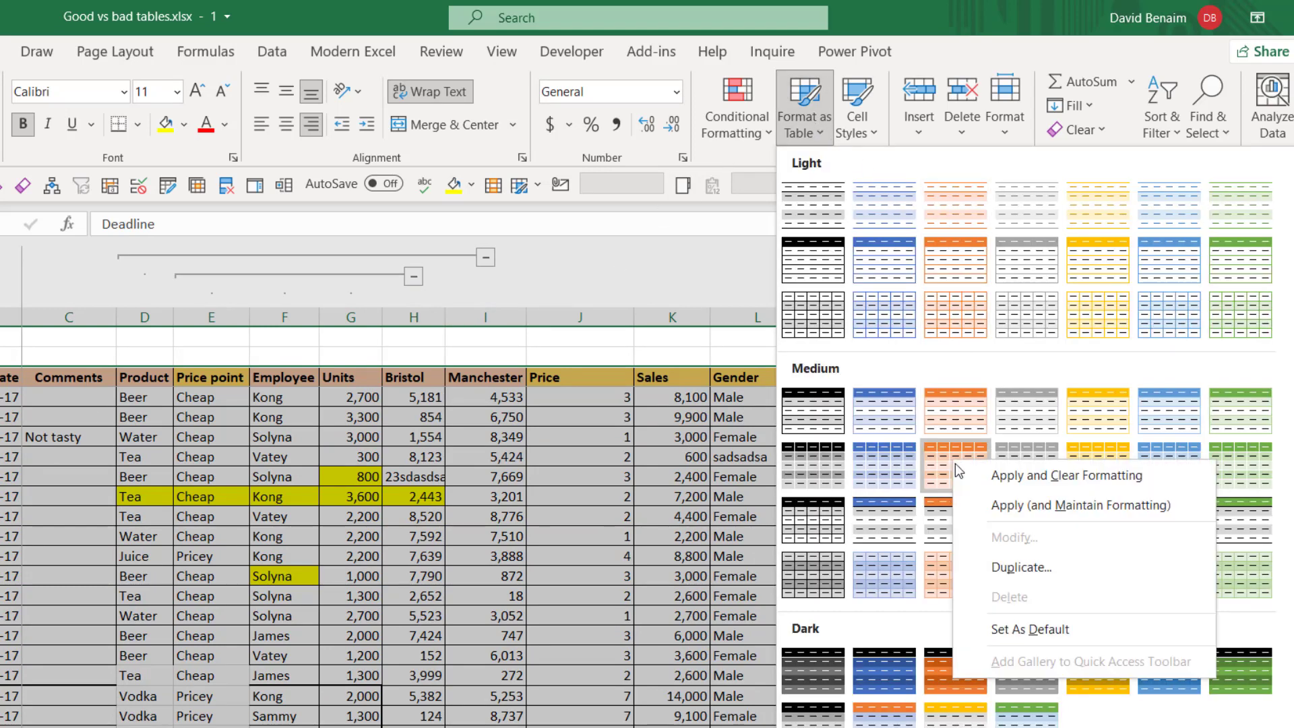
click(1057, 476)
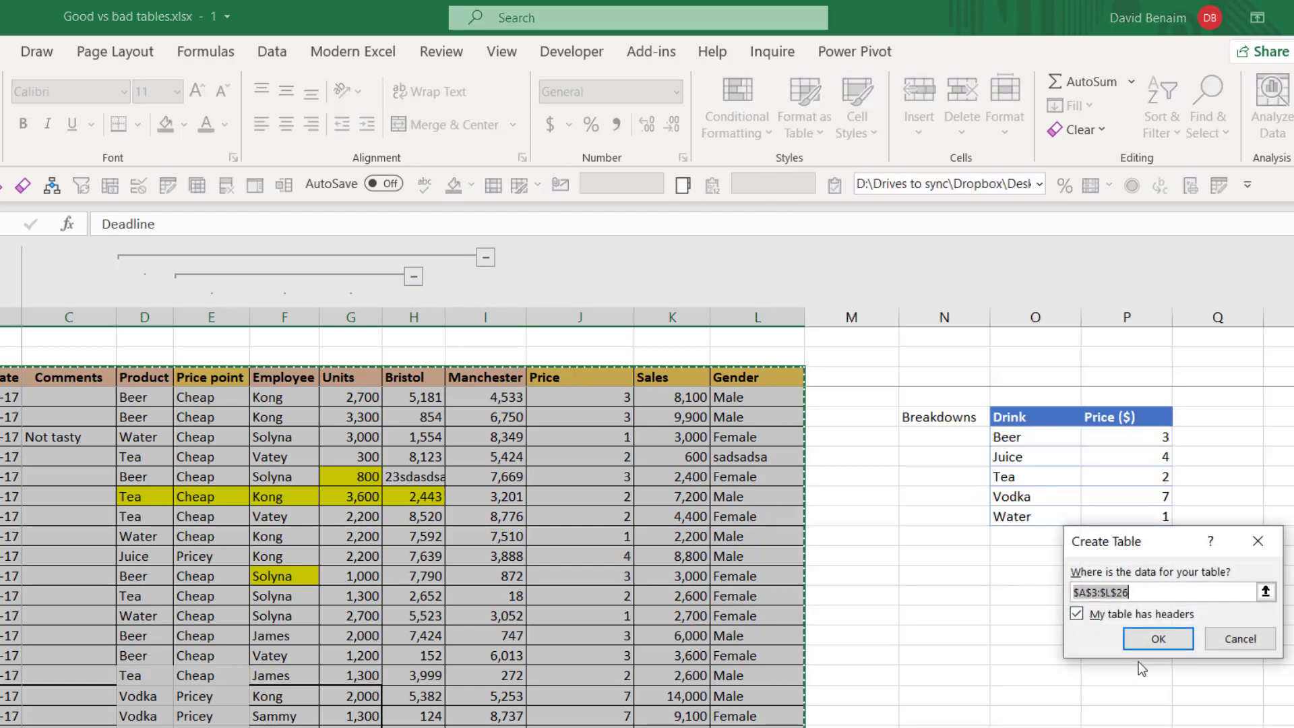
click(1157, 639)
click(12, 496)
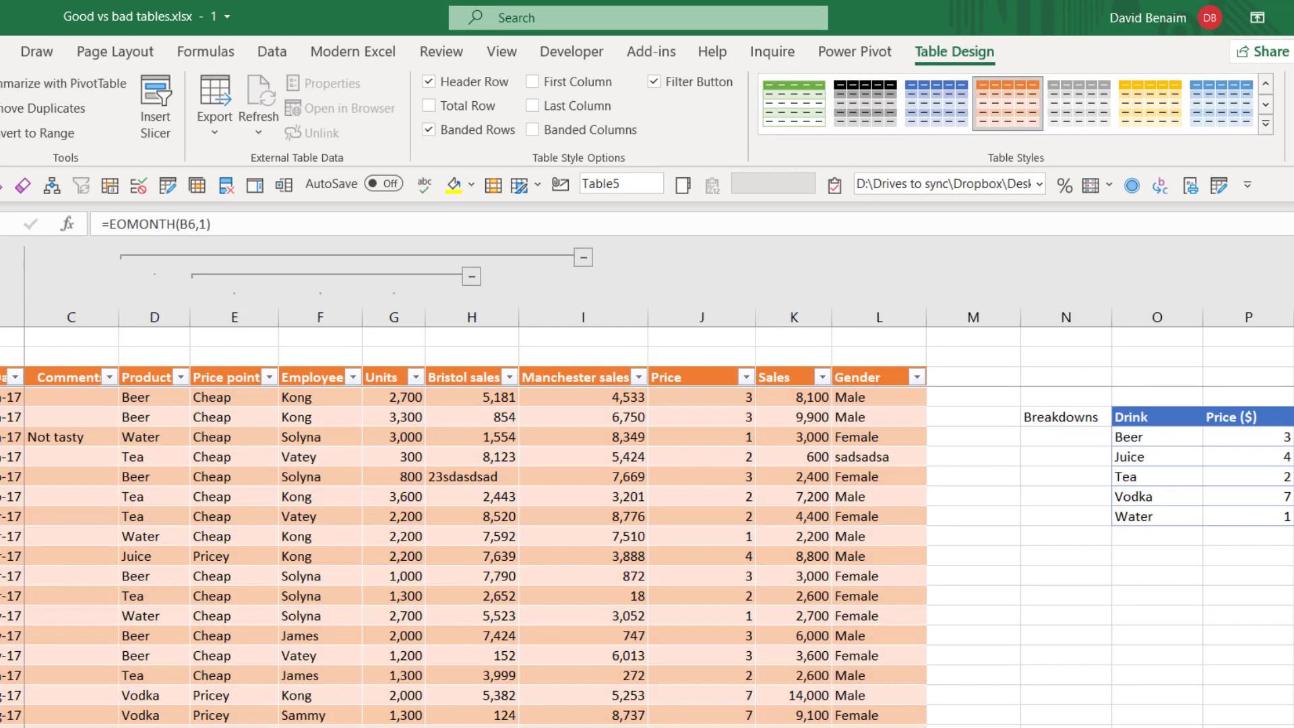
click(86, 497)
click(202, 517)
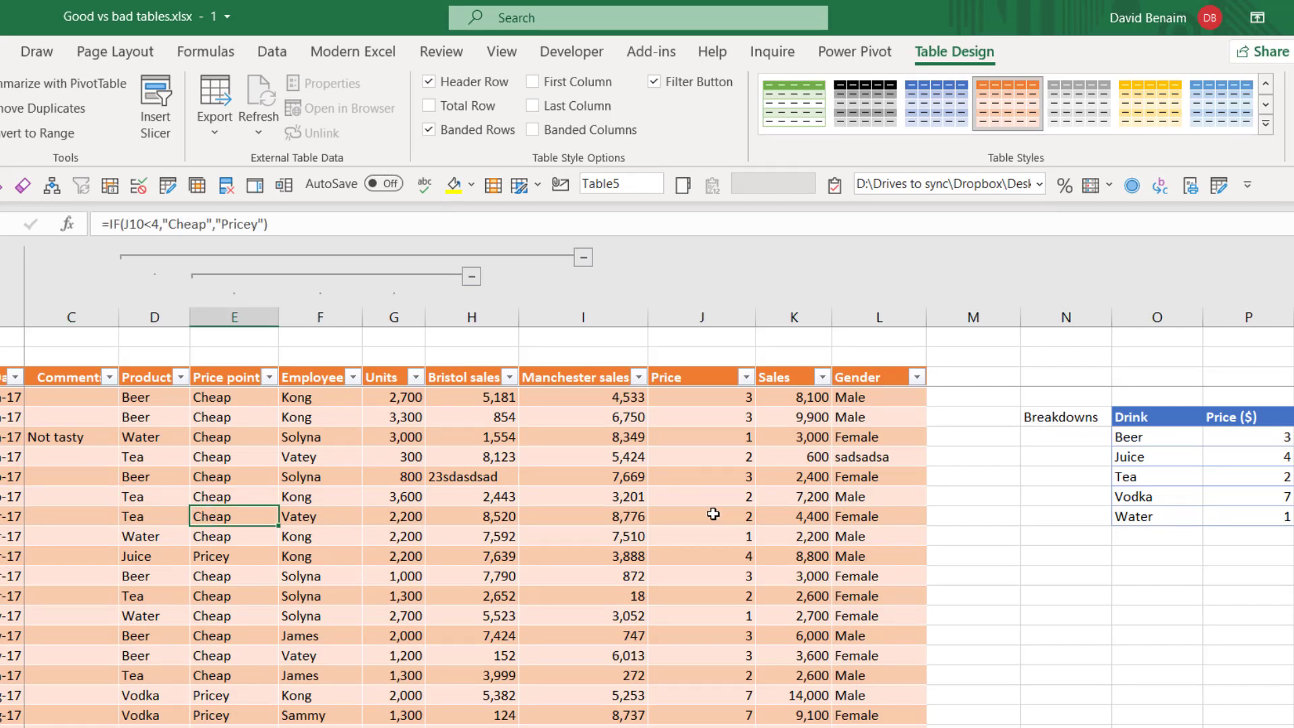
click(702, 457)
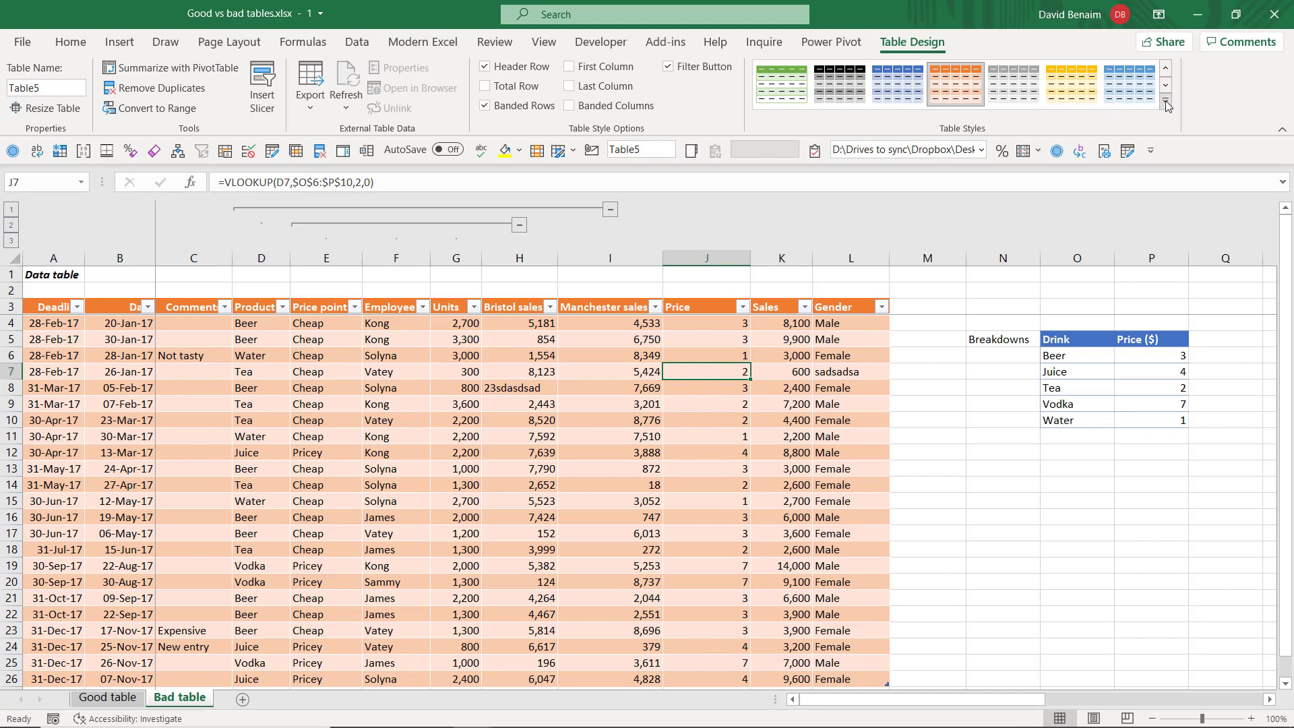
click(1166, 100)
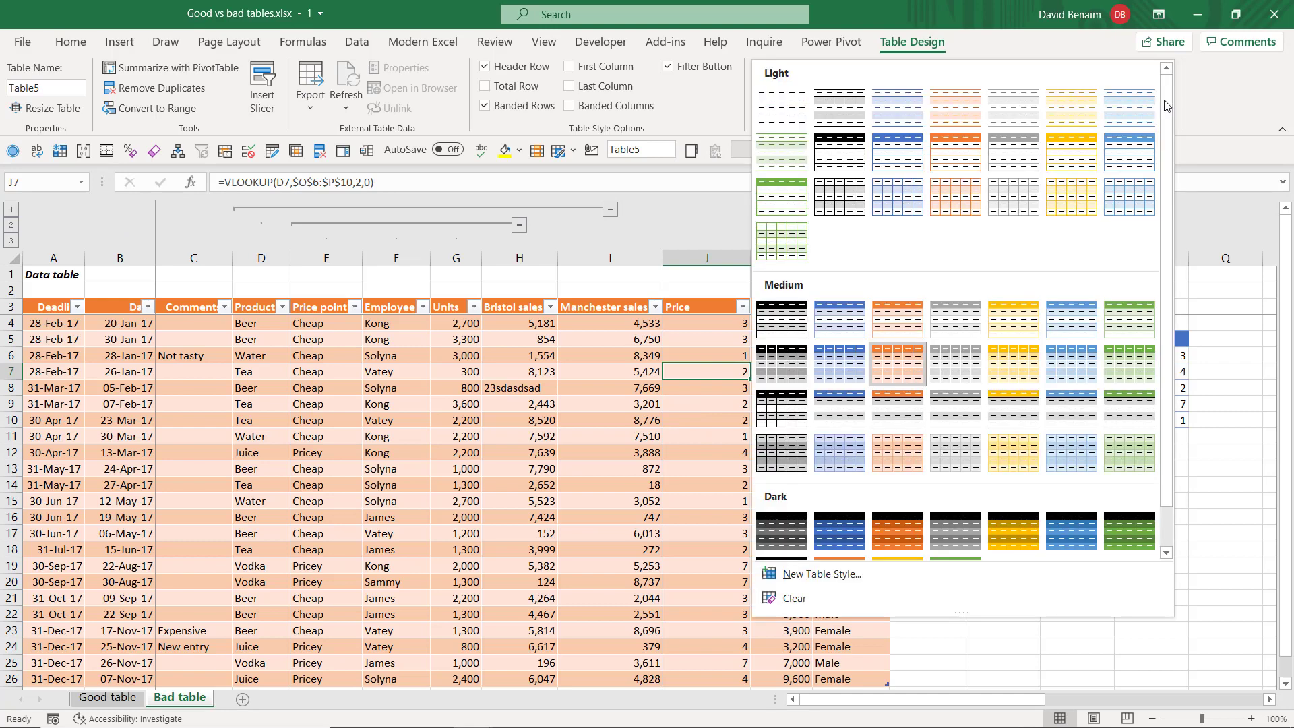
click(937, 335)
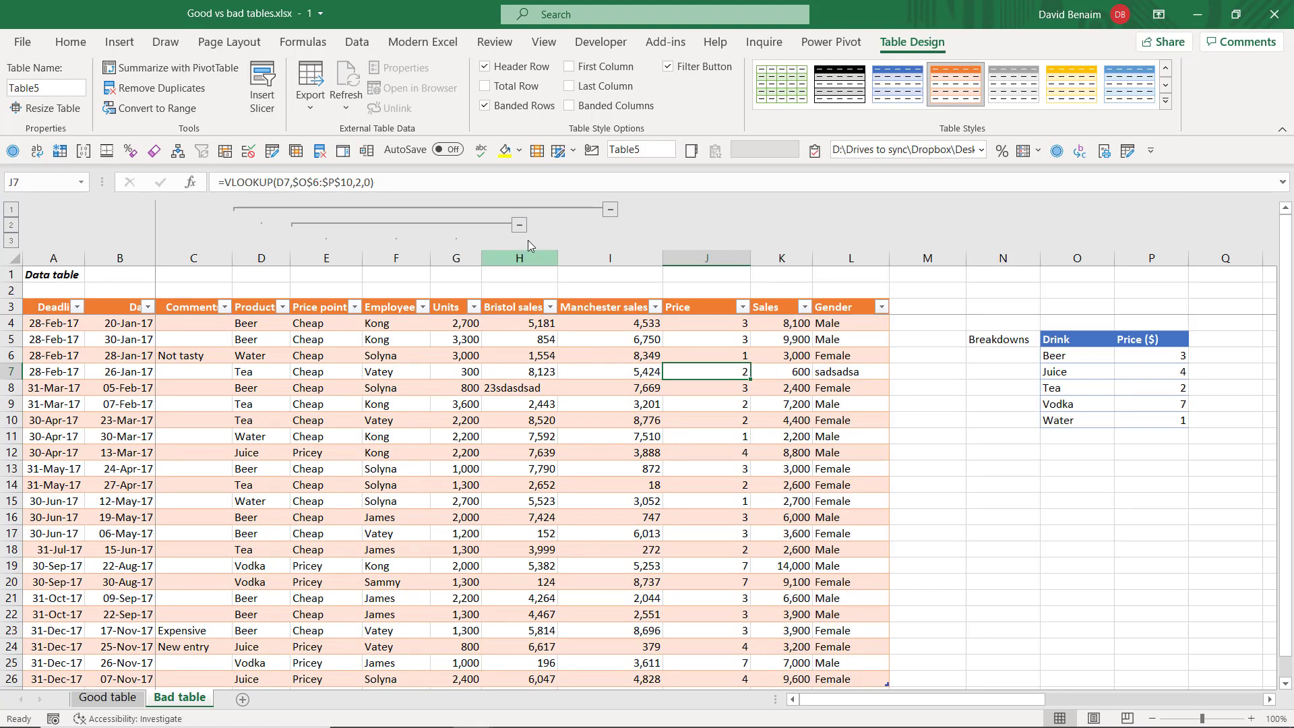
click(485, 105)
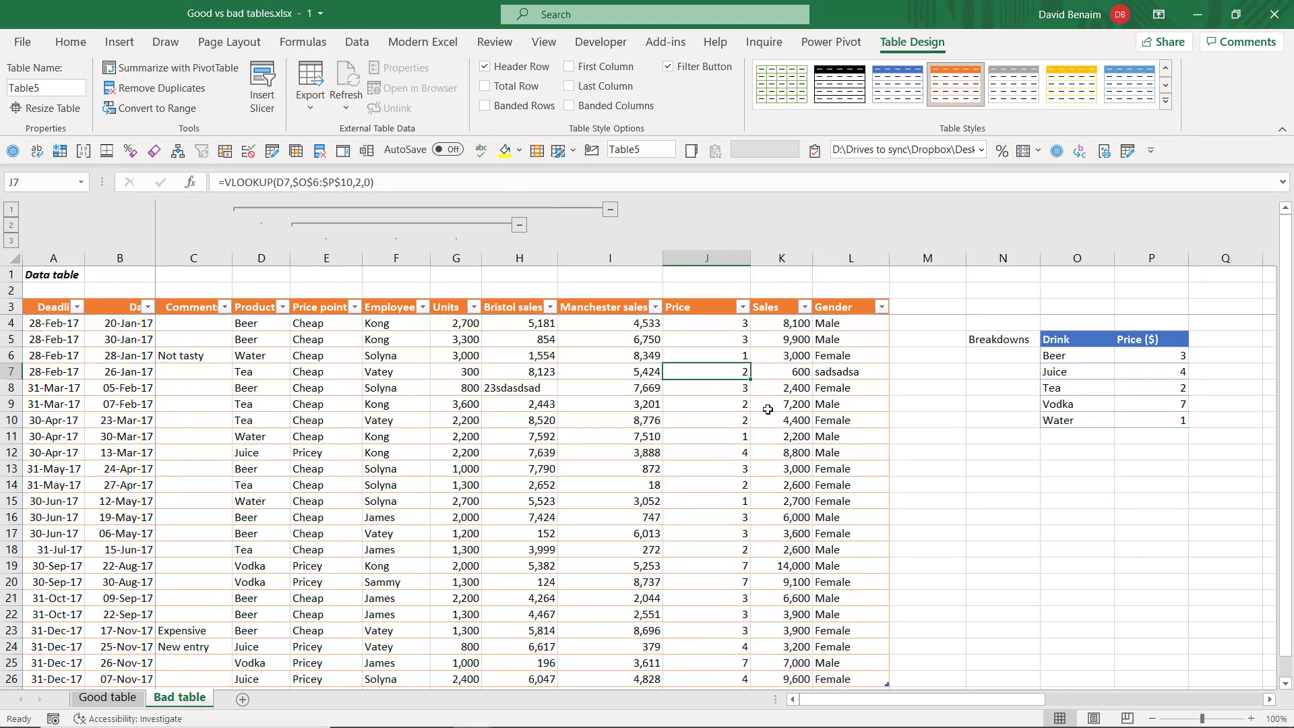
click(569, 106)
click(569, 106)
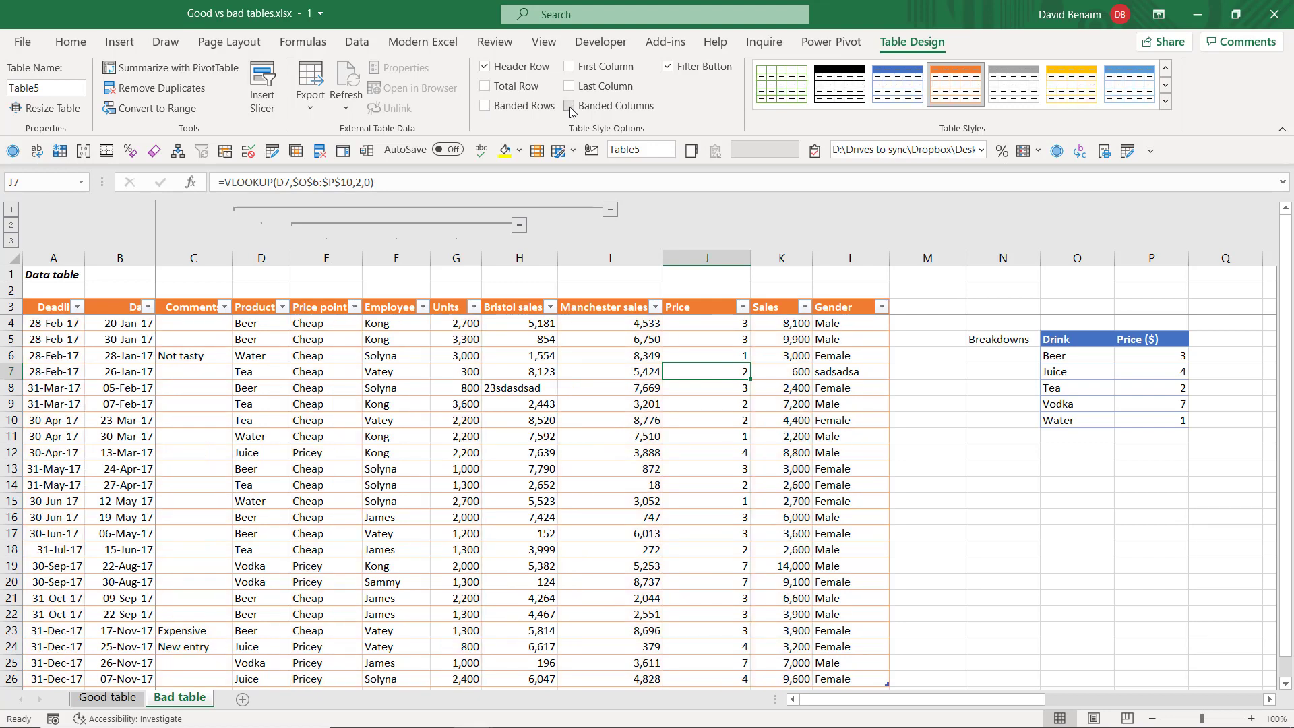
click(485, 106)
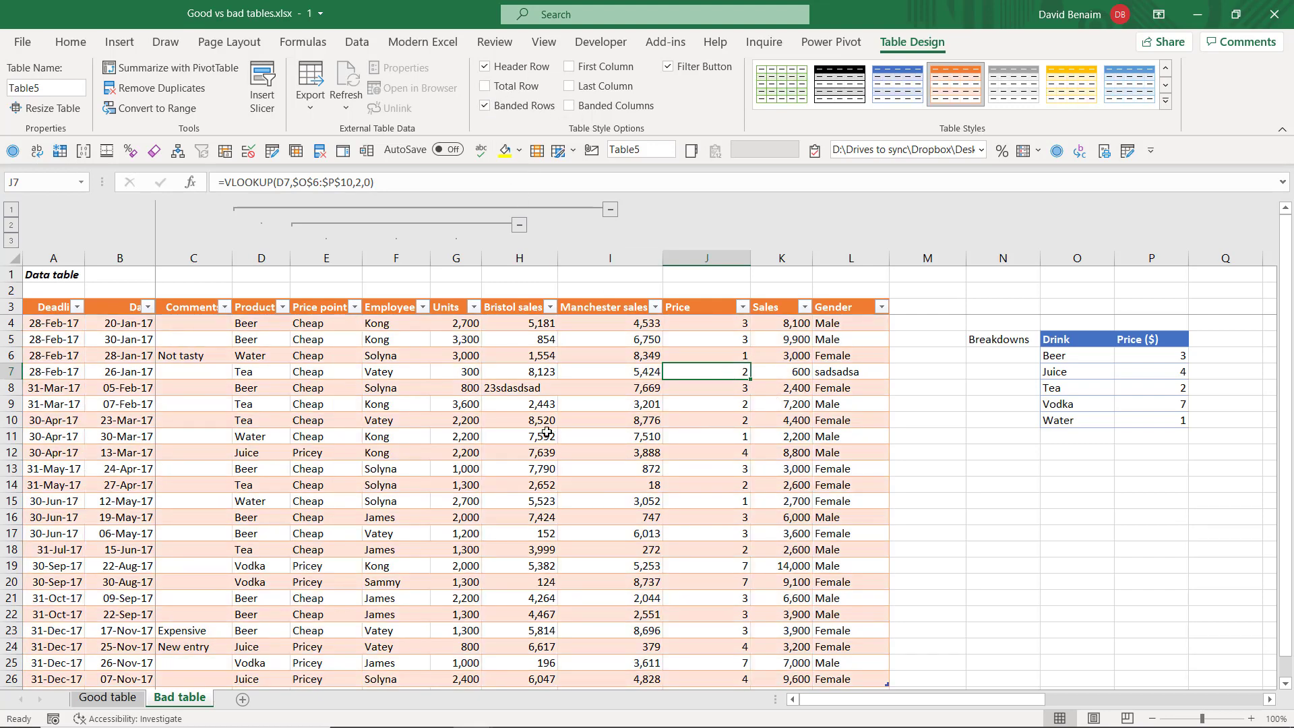
key(Down)
key(Down)
key(Down)
key(Down)
key(Down)
key(Down)
key(Down)
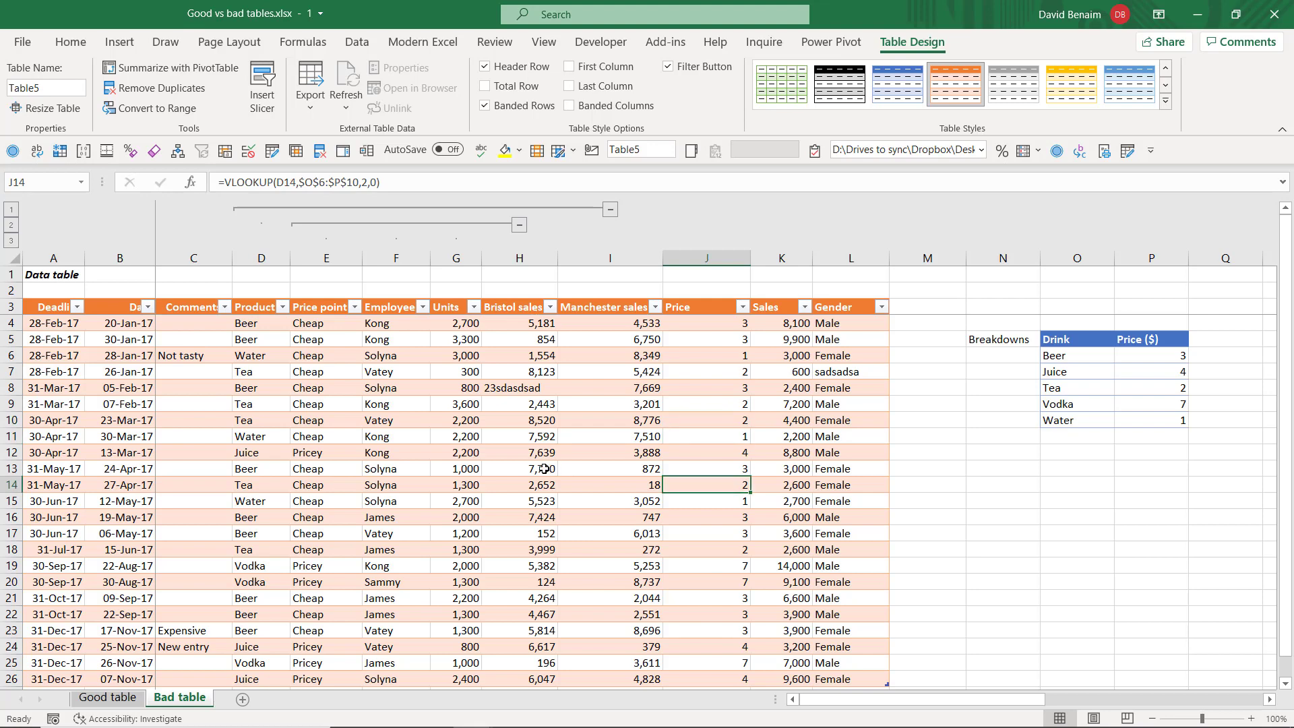
Step: Unfreeze Panes on the Bad table sheet via View > Freeze Panes
scroll(529, 443, down, 6)
scroll(529, 442, up, 6)
click(544, 42)
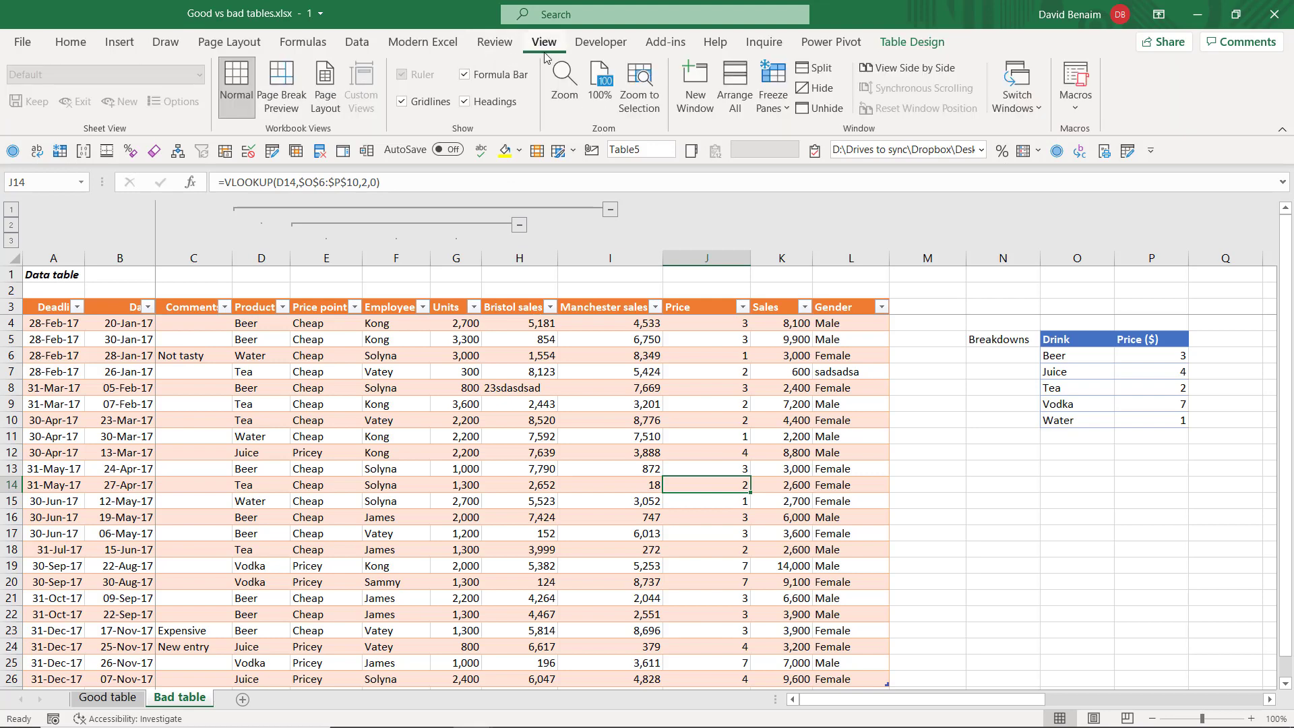
click(773, 88)
click(800, 144)
Step: Scroll the sheet to confirm the table headers replace column letters, selecting Price and Sales cells
scroll(723, 489, down, 6)
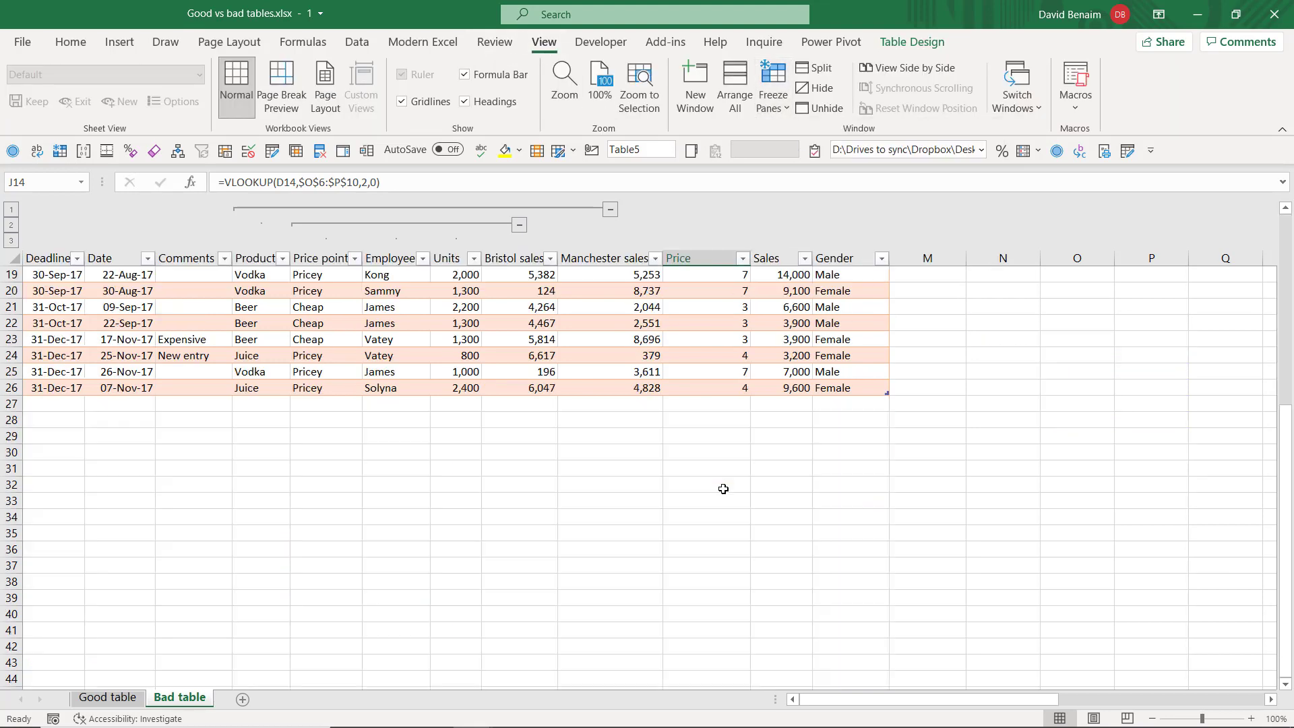
click(733, 357)
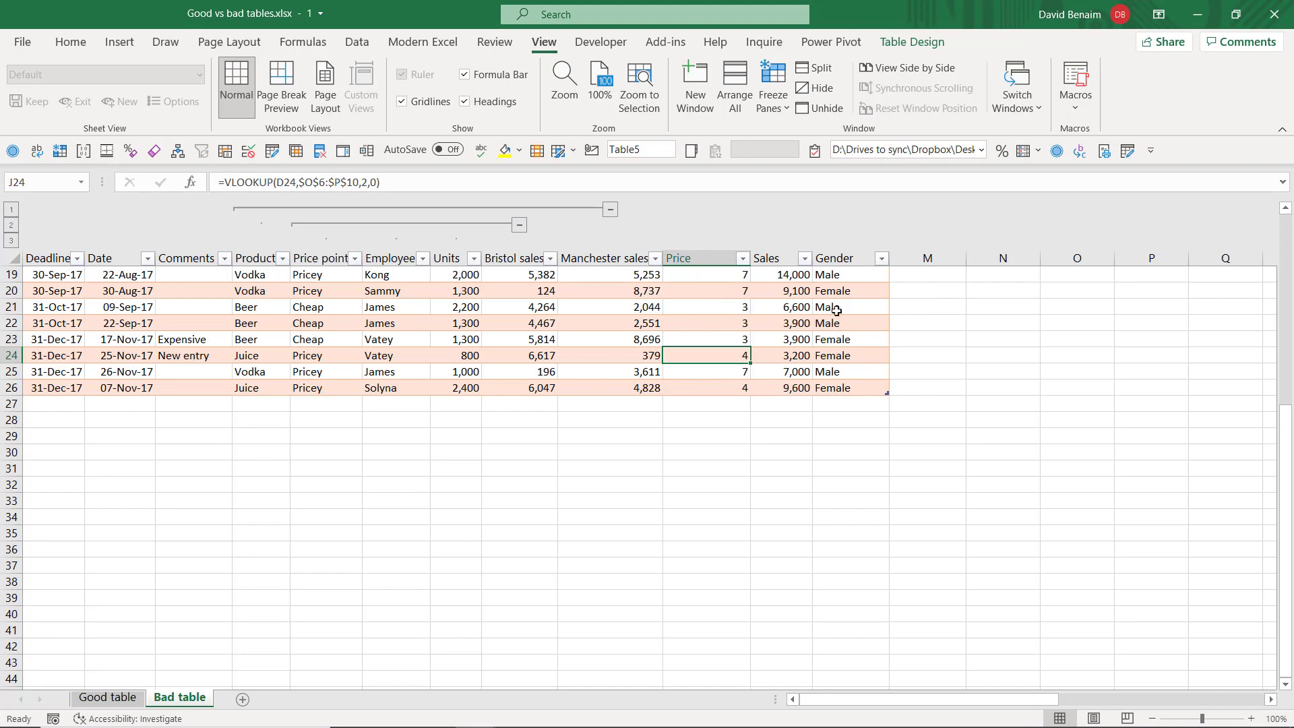
scroll(816, 347, up, 6)
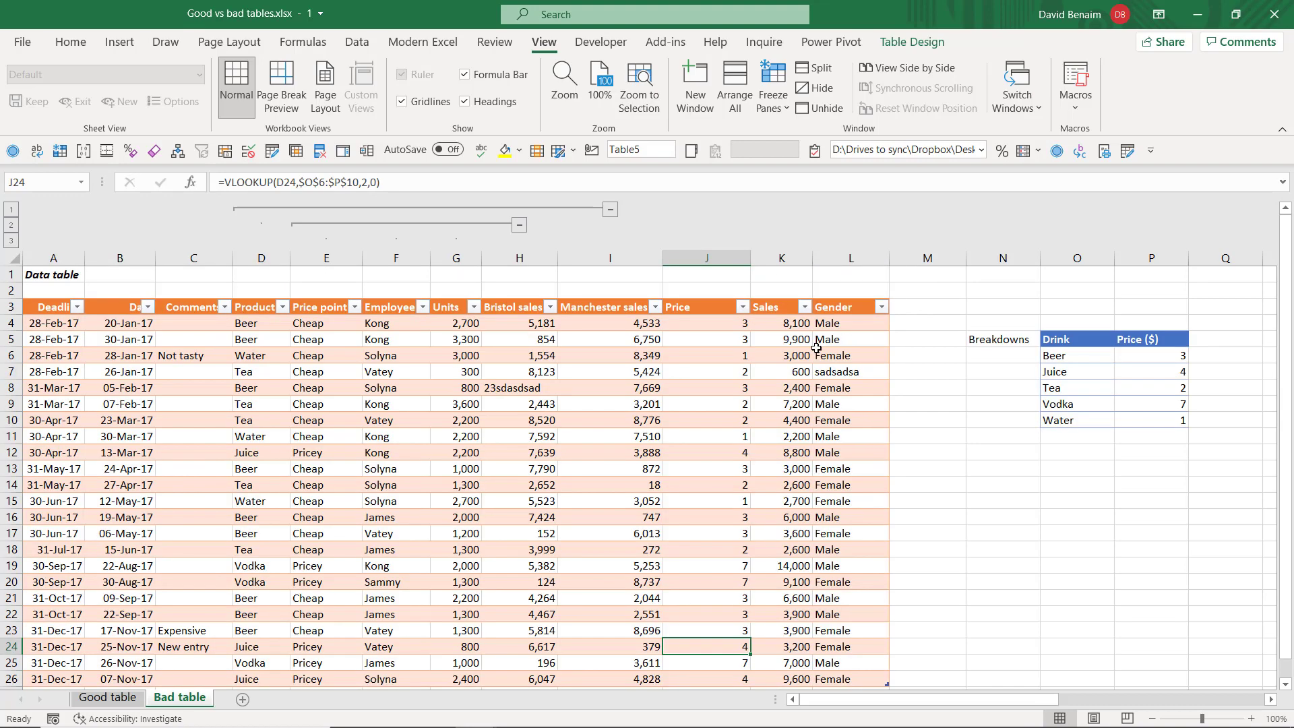
scroll(816, 348, down, 6)
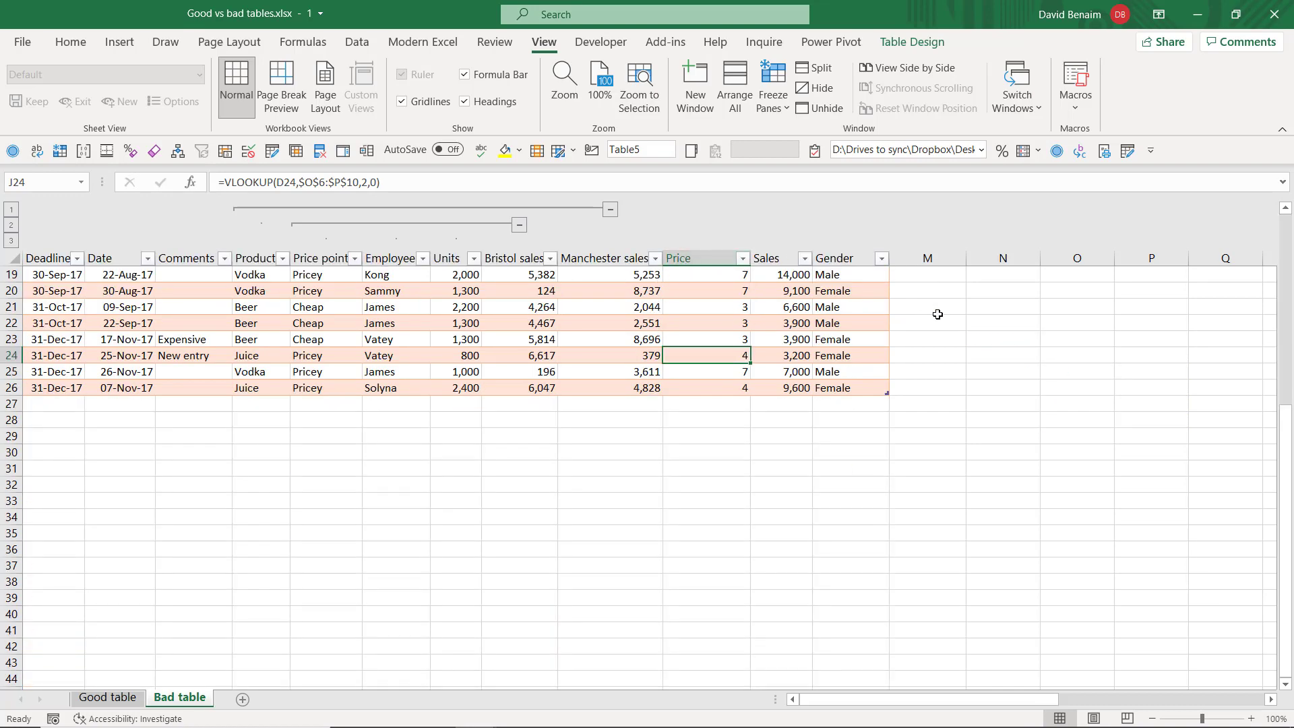
click(995, 312)
scroll(816, 330, up, 6)
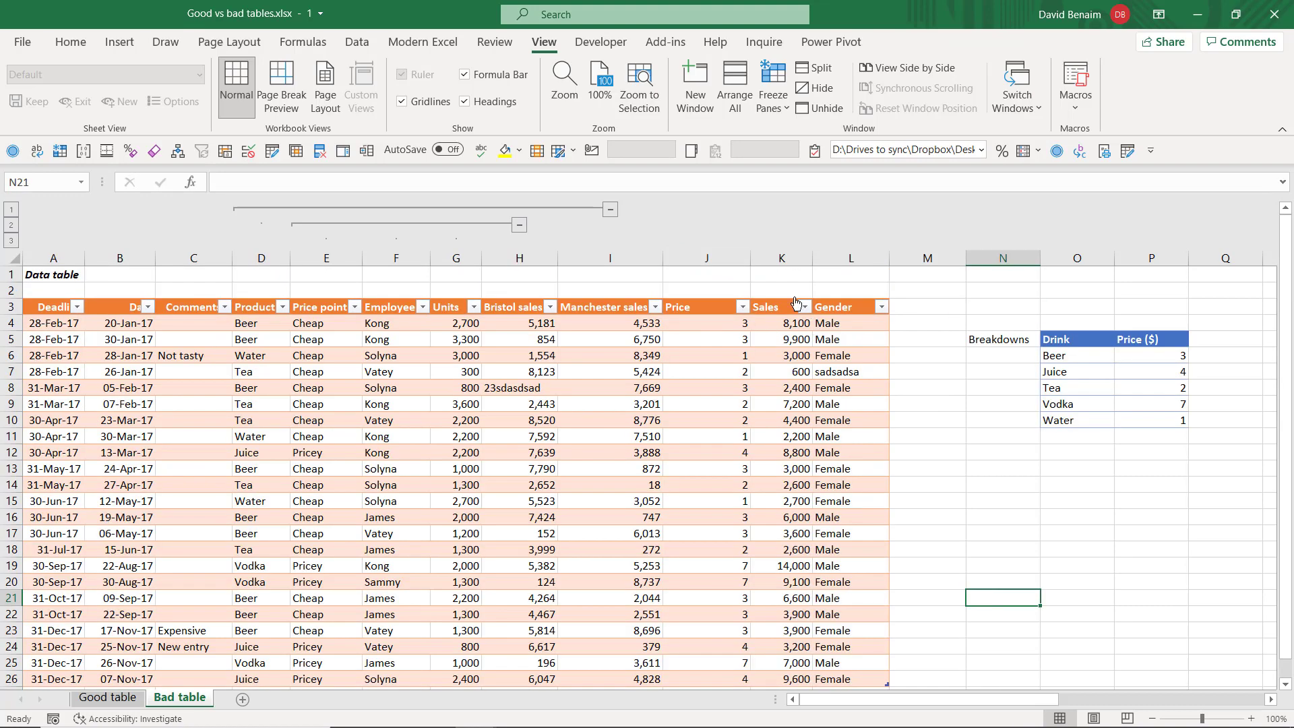
click(798, 352)
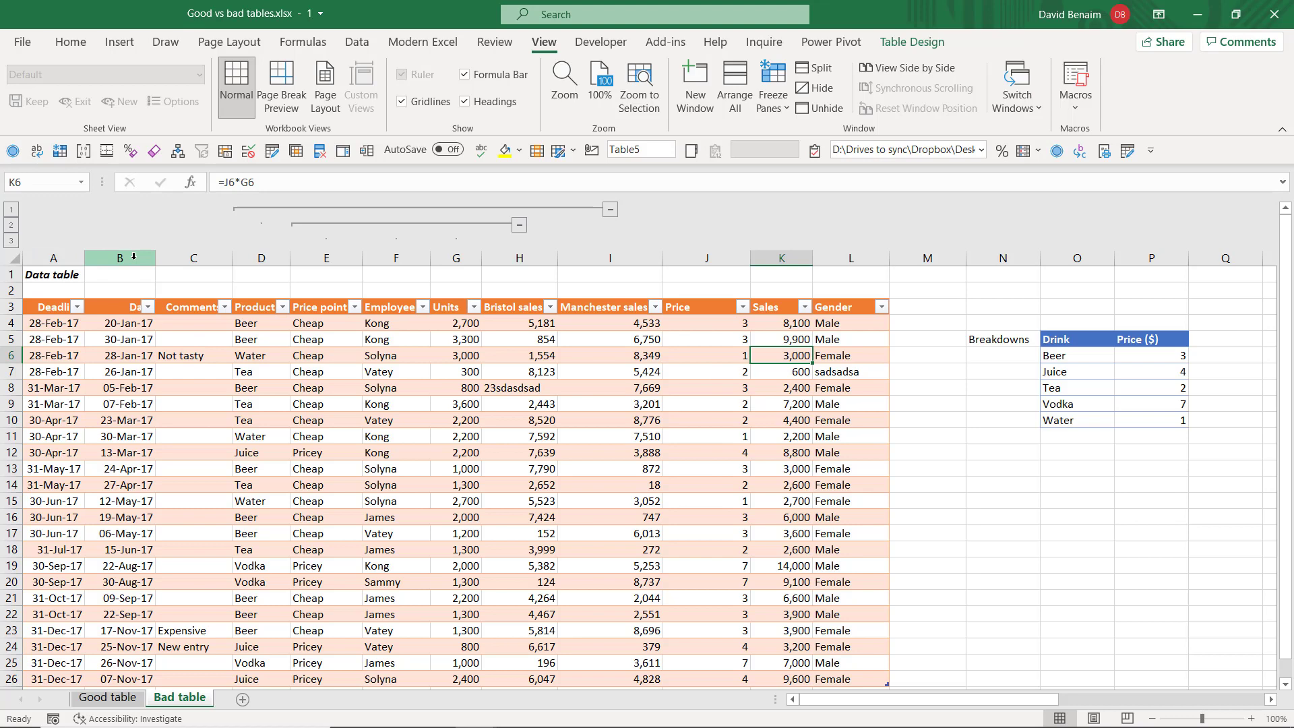
Step: Add a Calc header beside Gender so the table absorbs the new column
click(913, 310)
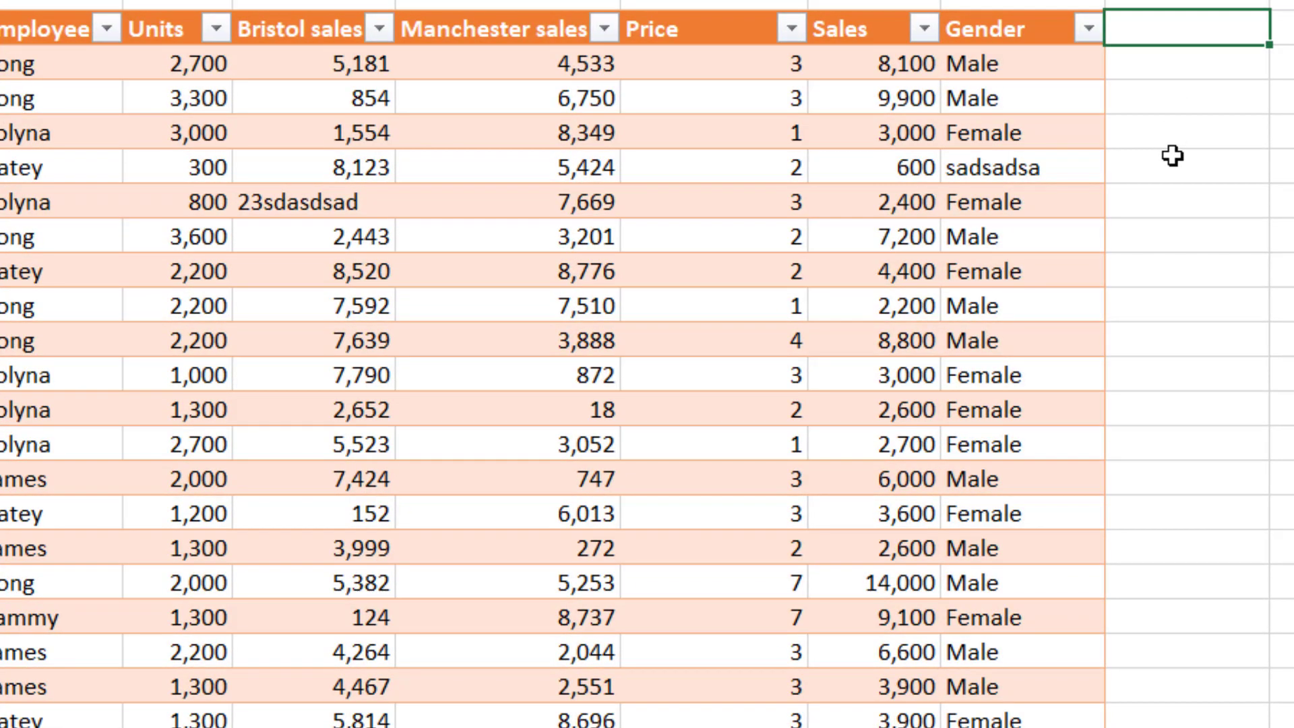
text(Calc)
key(Return)
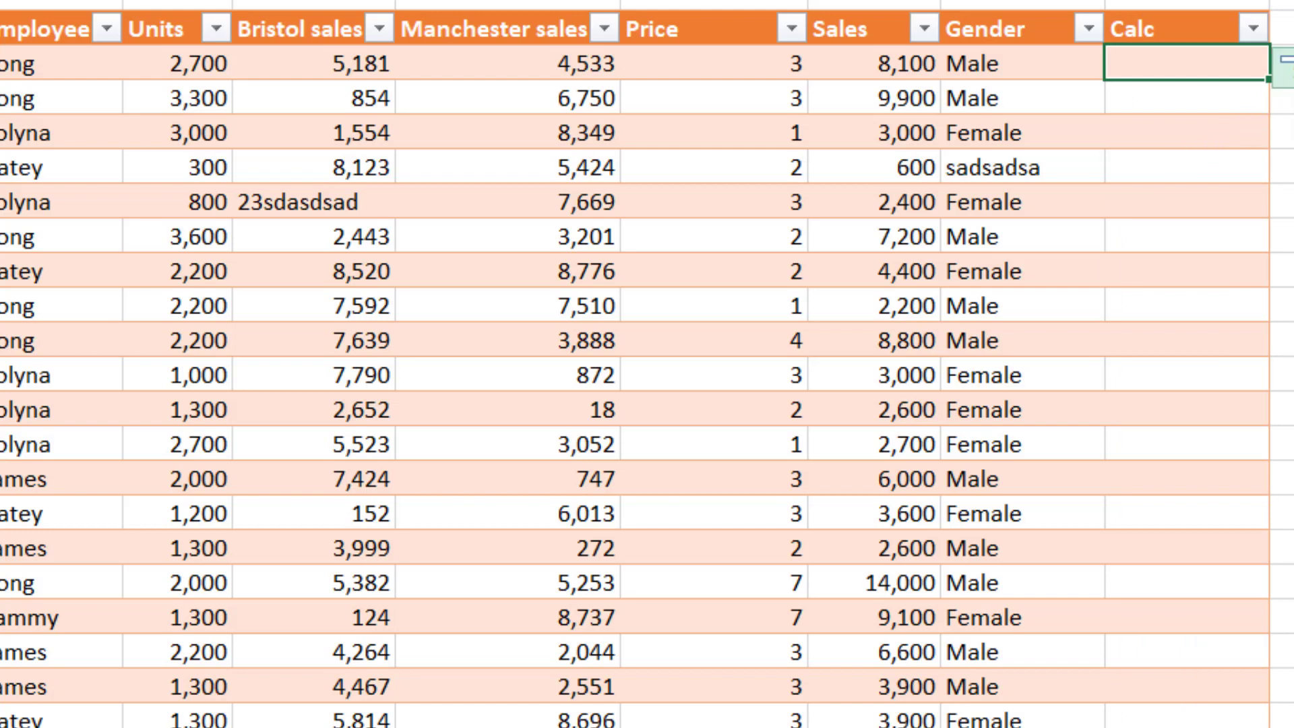
click(1284, 60)
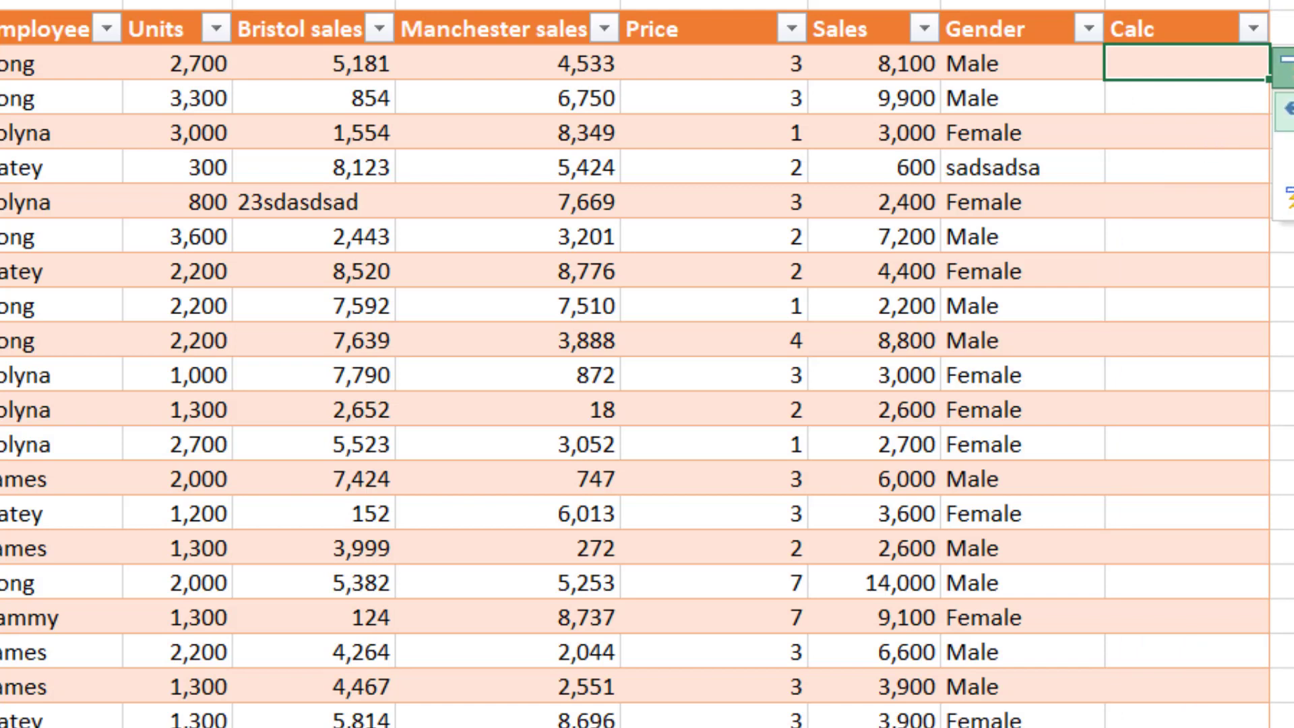
key(ctrl+z)
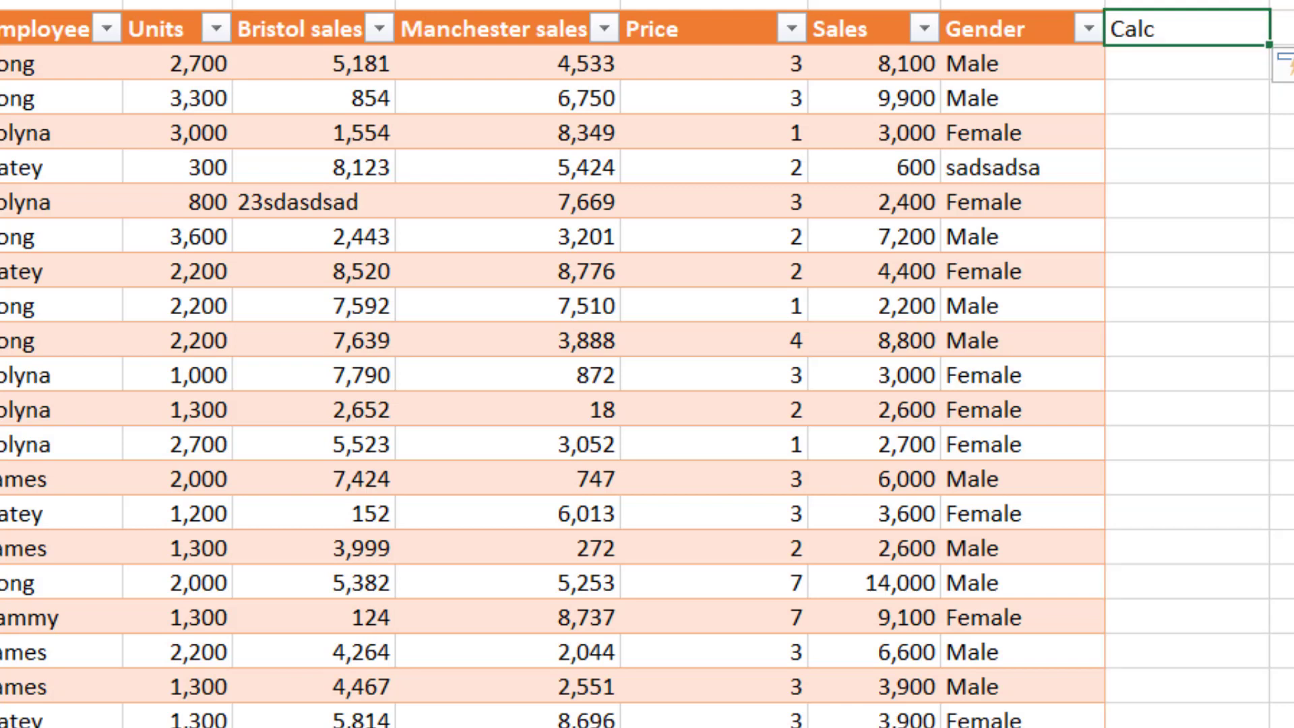
key(ctrl+z)
text(Calc)
key(Return)
Step: Enter a Calc formula multiplying Bristol sales by Price for the whole column
text(=)
key(Left)
key(Left)
key(Left)
key(Left)
key(Left)
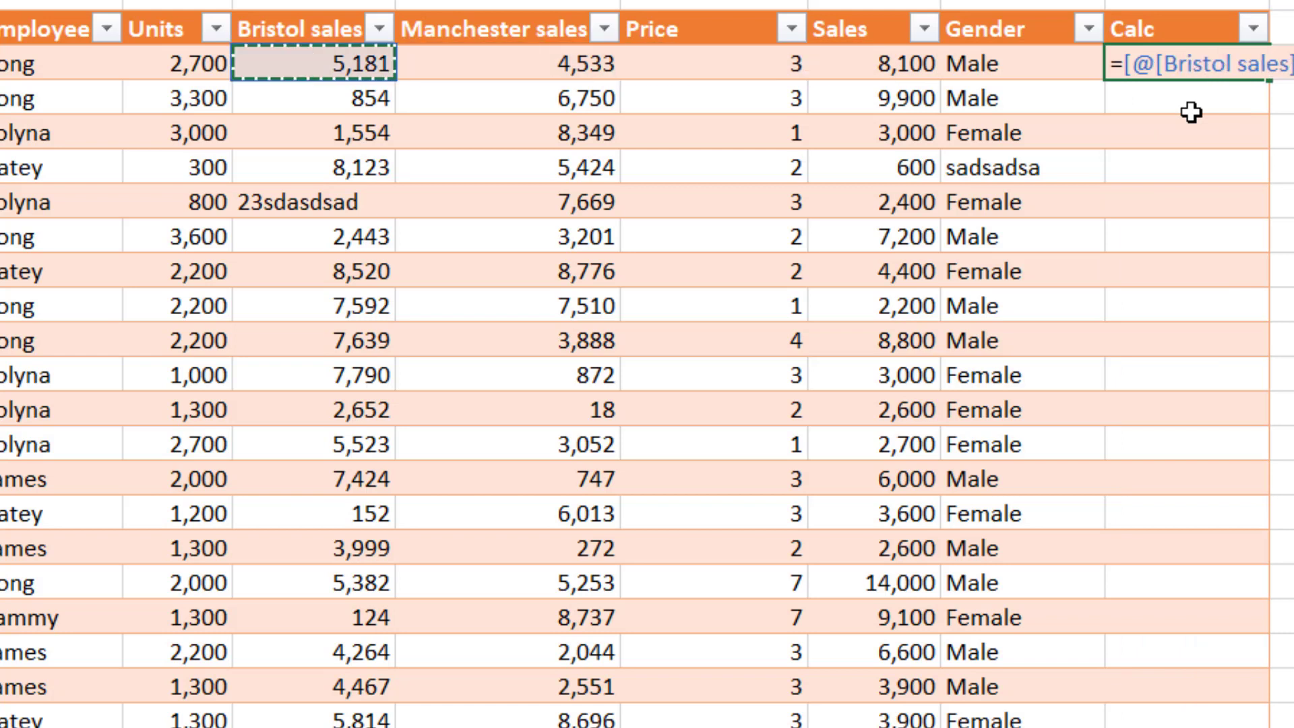
key(Right)
key(Right)
key(Right)
key(Right)
key(Left)
key(Left)
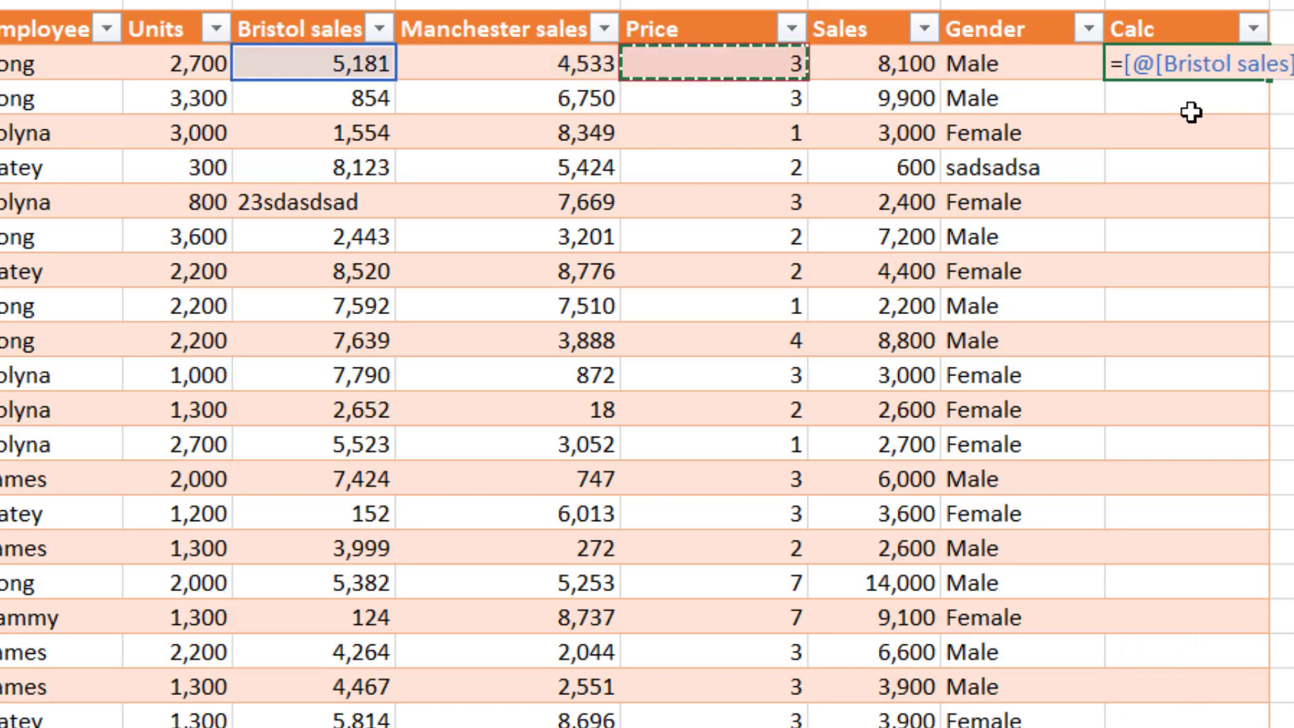
key(Return)
key(Up)
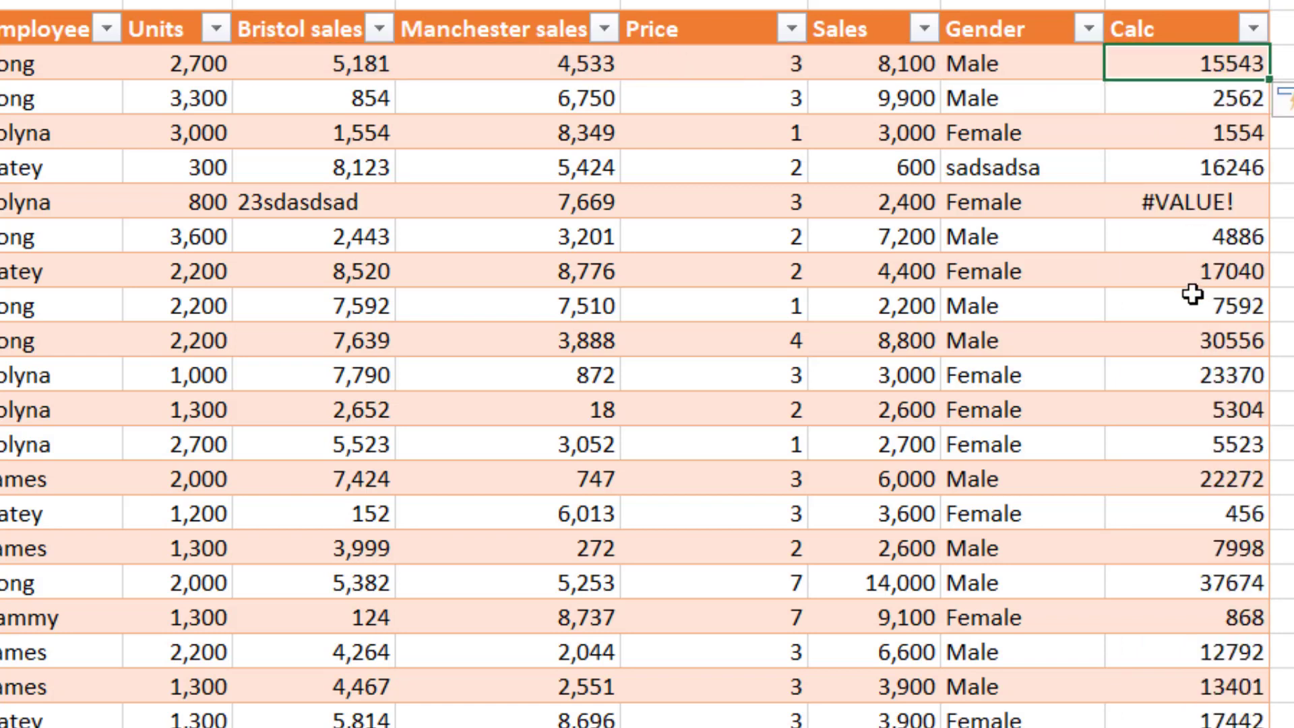
Step: Correct the faulty Bristol sales entry '23sdasdsad' to 23
click(309, 196)
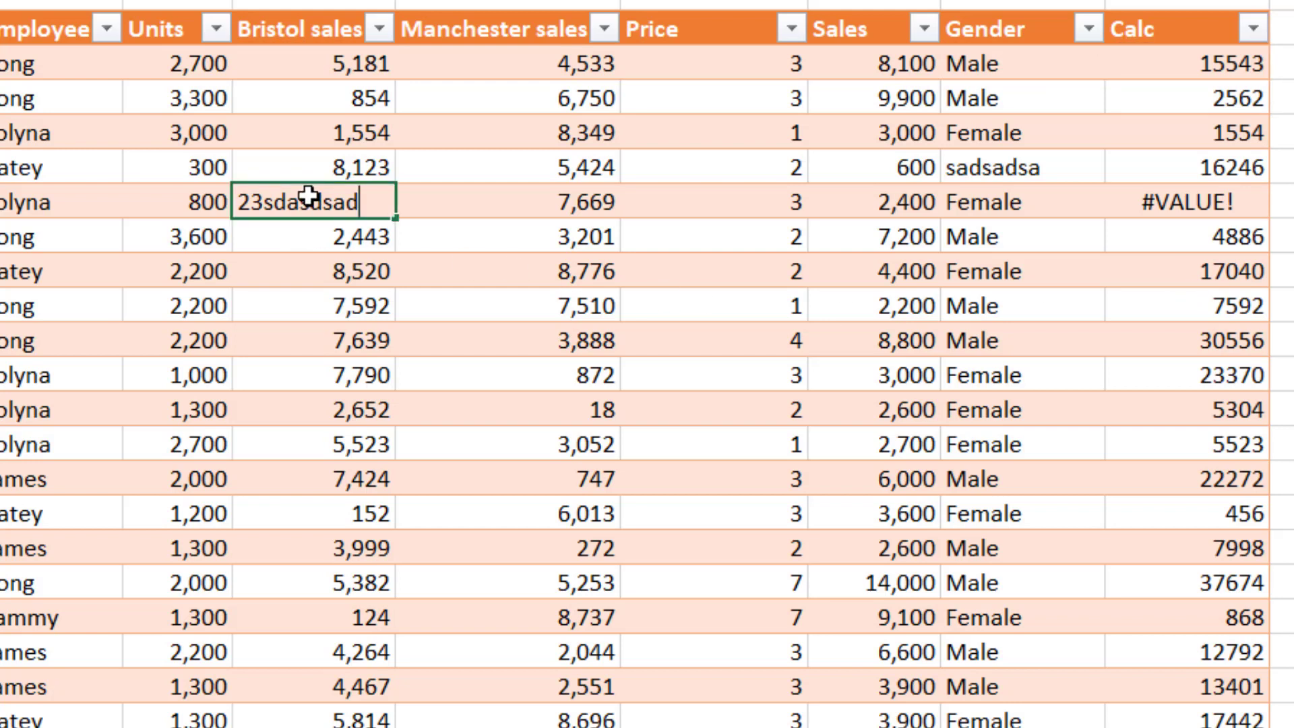
double_click(309, 196)
key(Home)
key(Right)
key(Right)
key(Delete)
key(Delete)
key(Delete)
key(Delete)
key(Delete)
key(Delete)
key(Delete)
key(Delete)
key(Return)
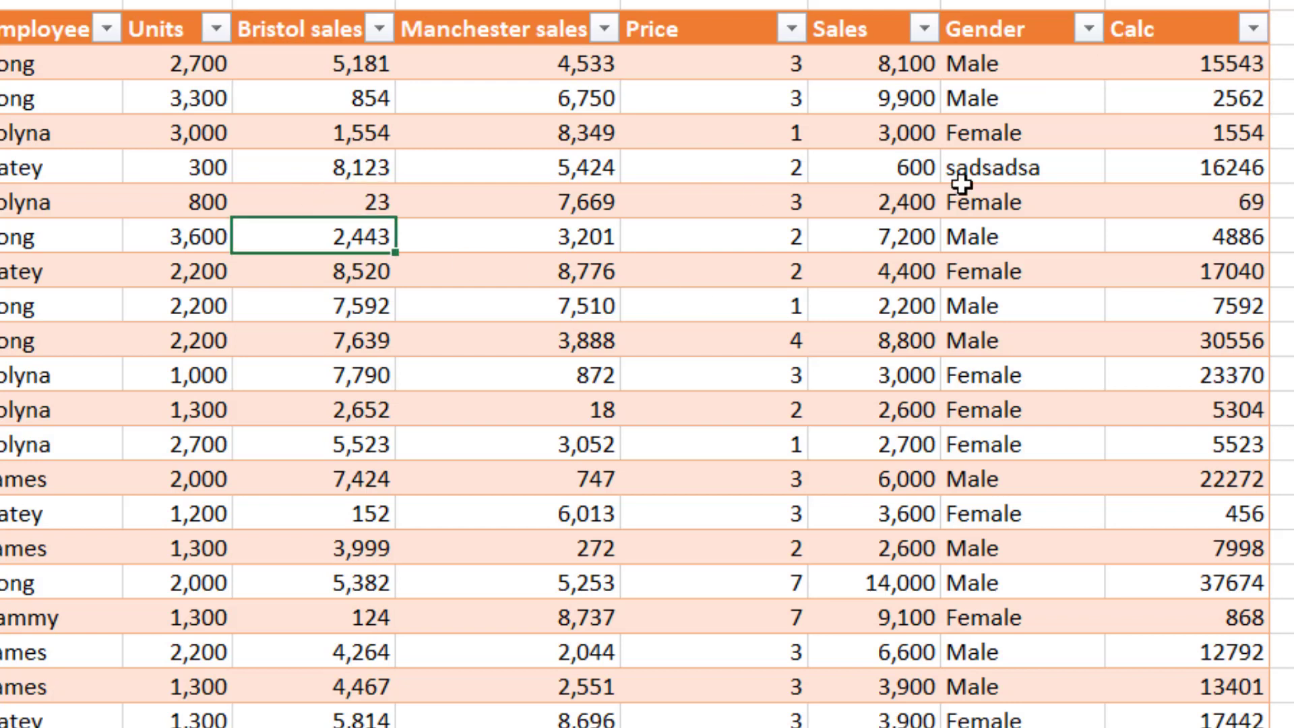
Step: Review Calc results such as 15543 and 4886 and inspect the first Calc formula
drag(1217, 70, 1217, 128)
click(1239, 237)
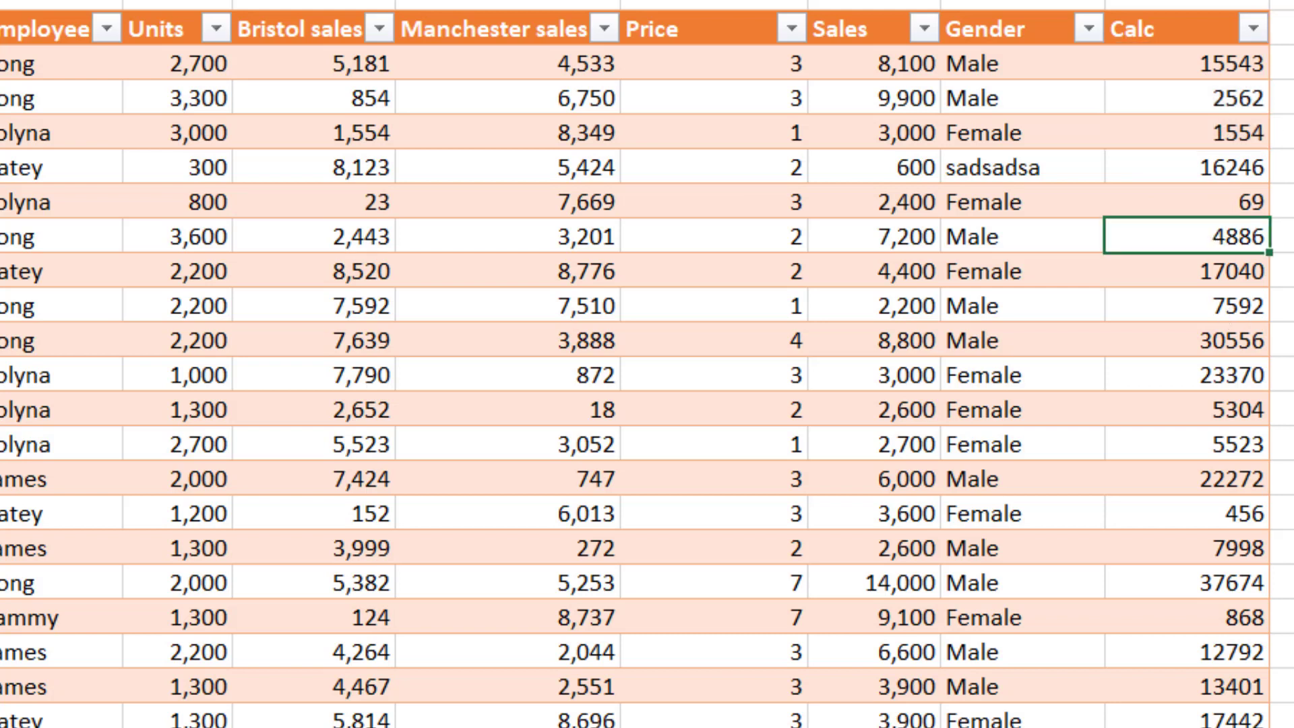
click(1222, 68)
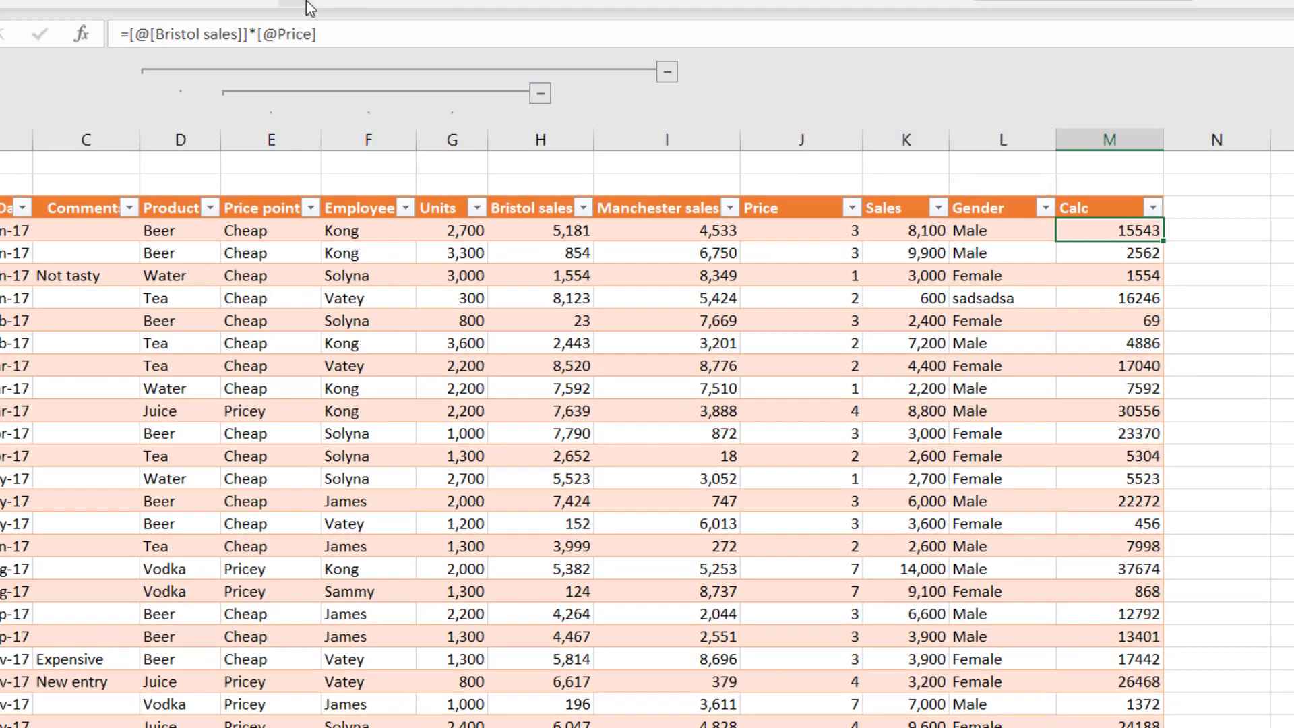
double_click(1120, 231)
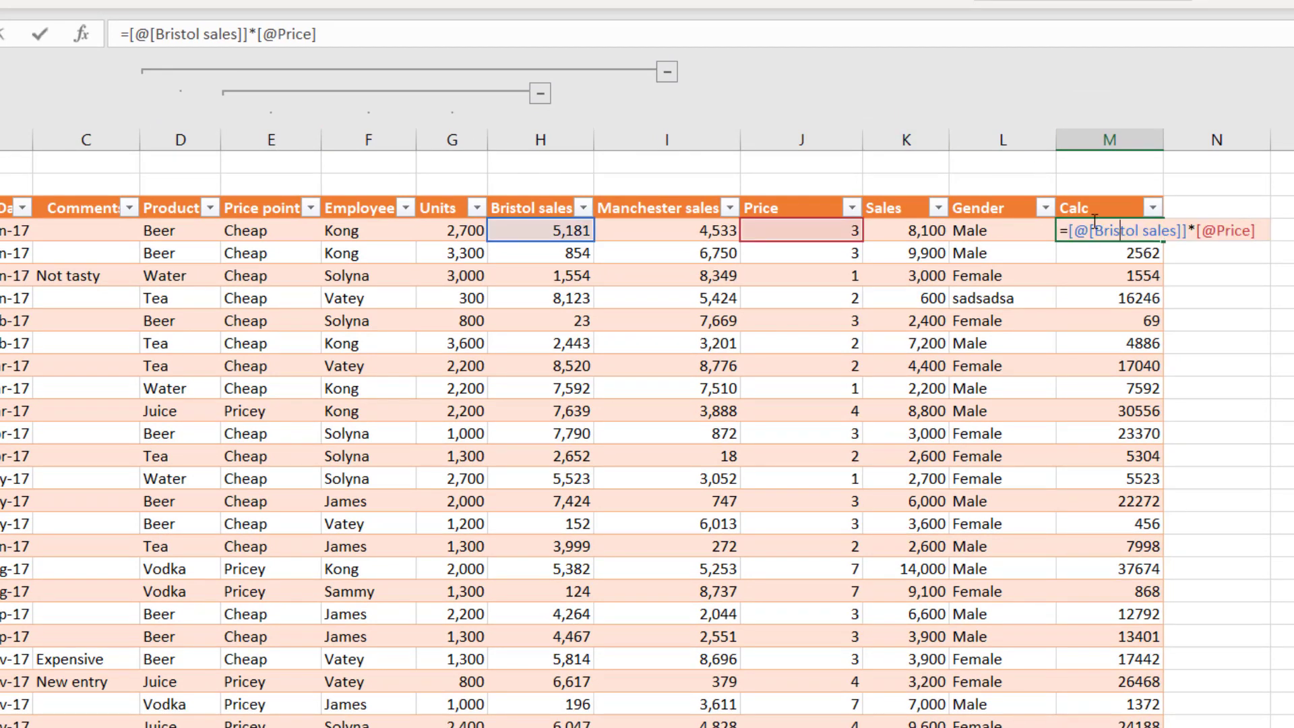
drag(1067, 231, 1269, 243)
key(Escape)
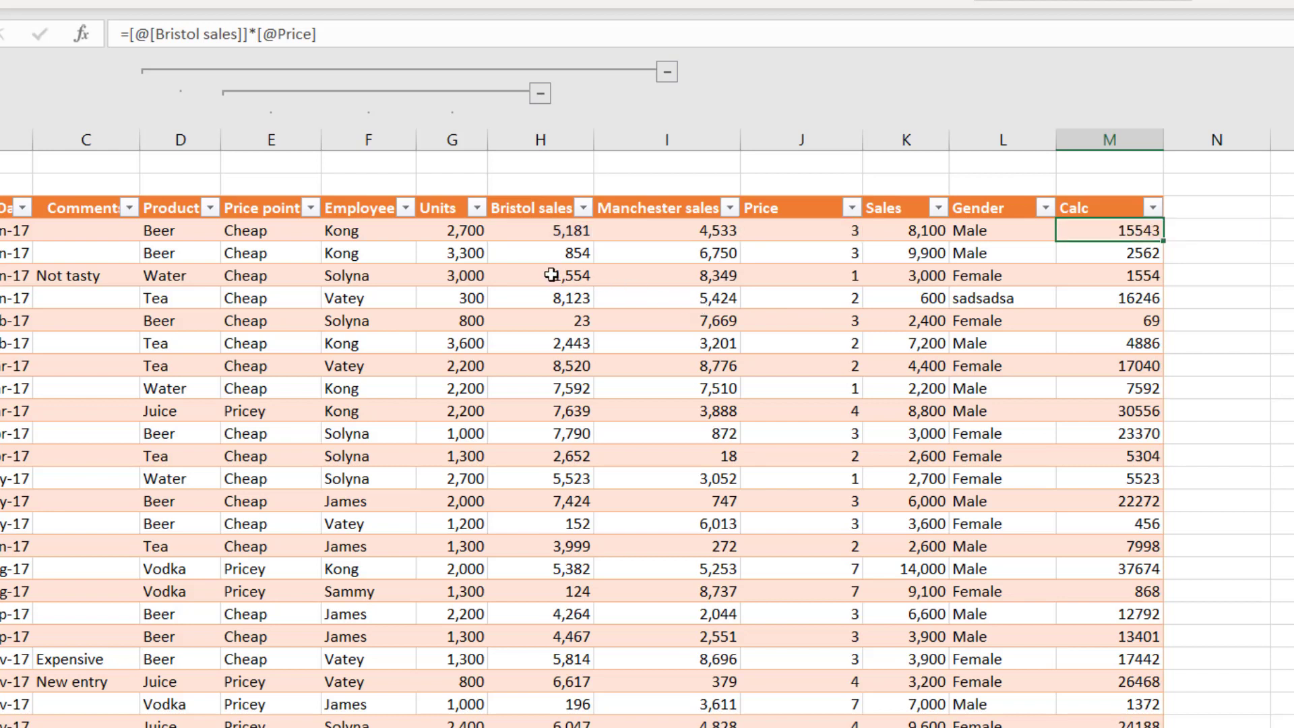
Step: Rename the Bristol sales header to 'Brist' and confirm the Calc formula updates
click(530, 210)
text(B)
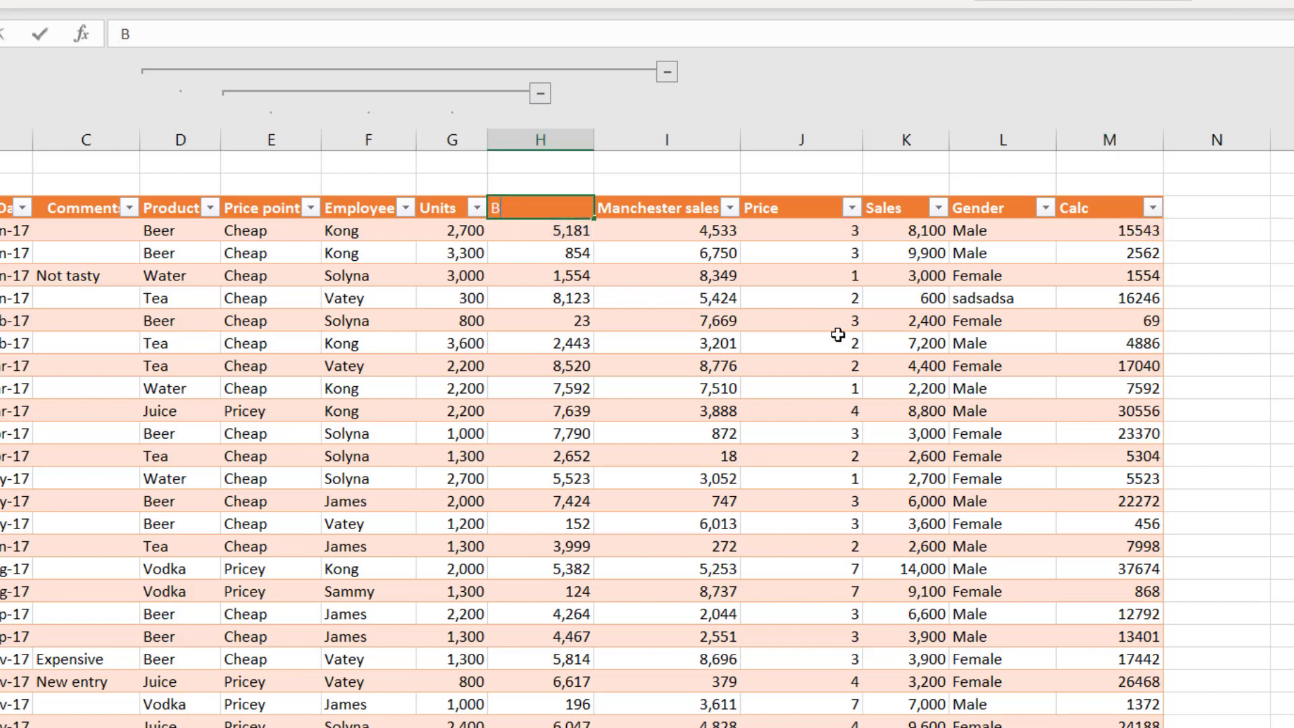
text(rist)
key(Return)
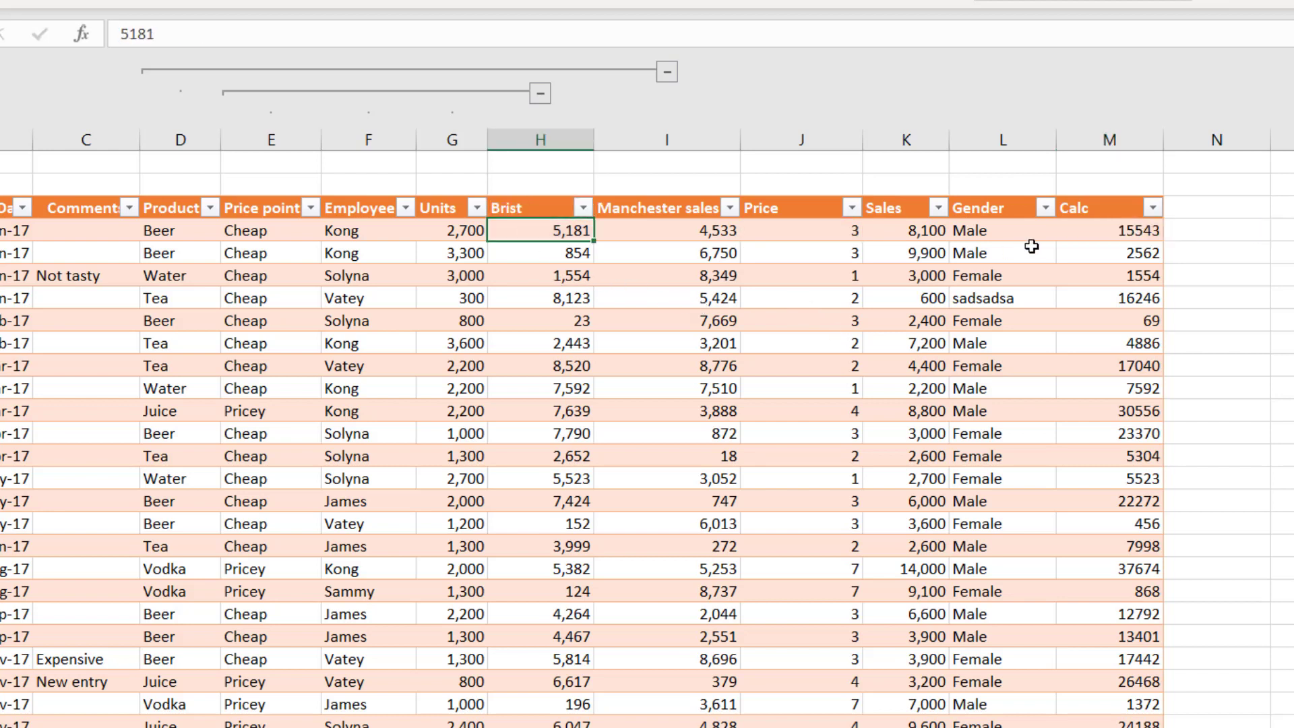
click(1122, 228)
double_click(1121, 230)
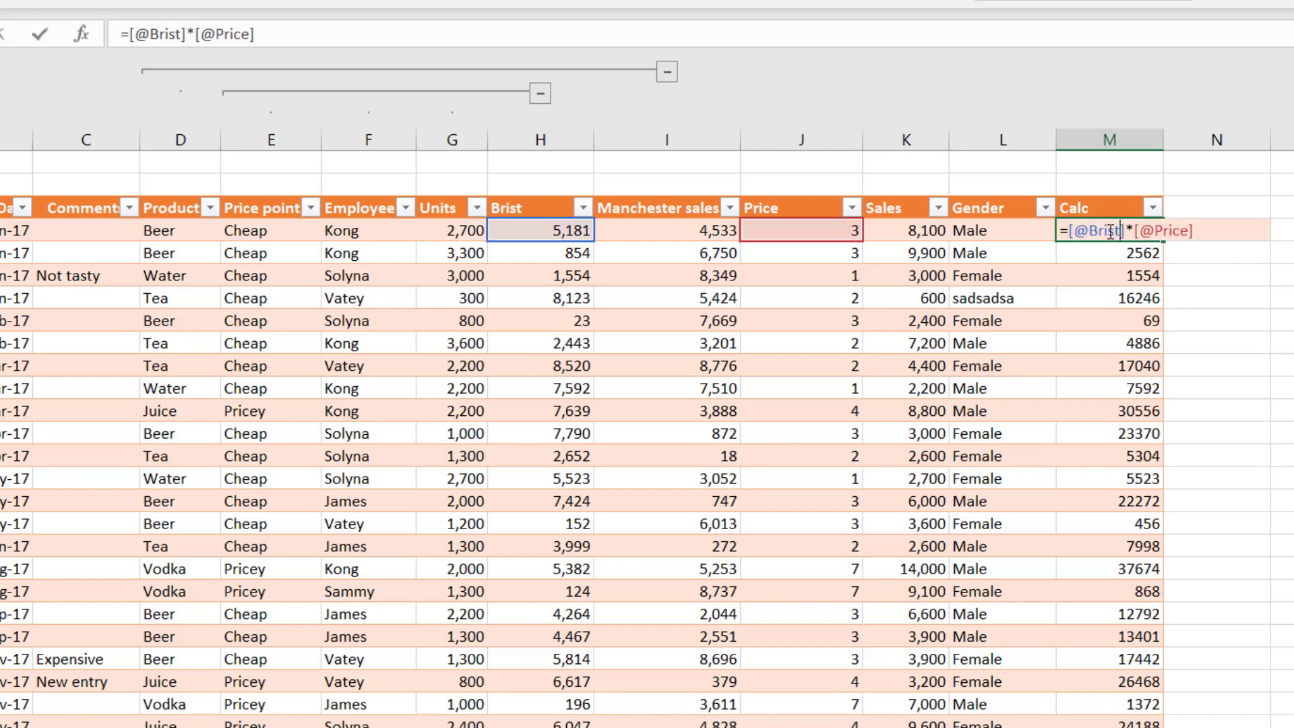
key(Escape)
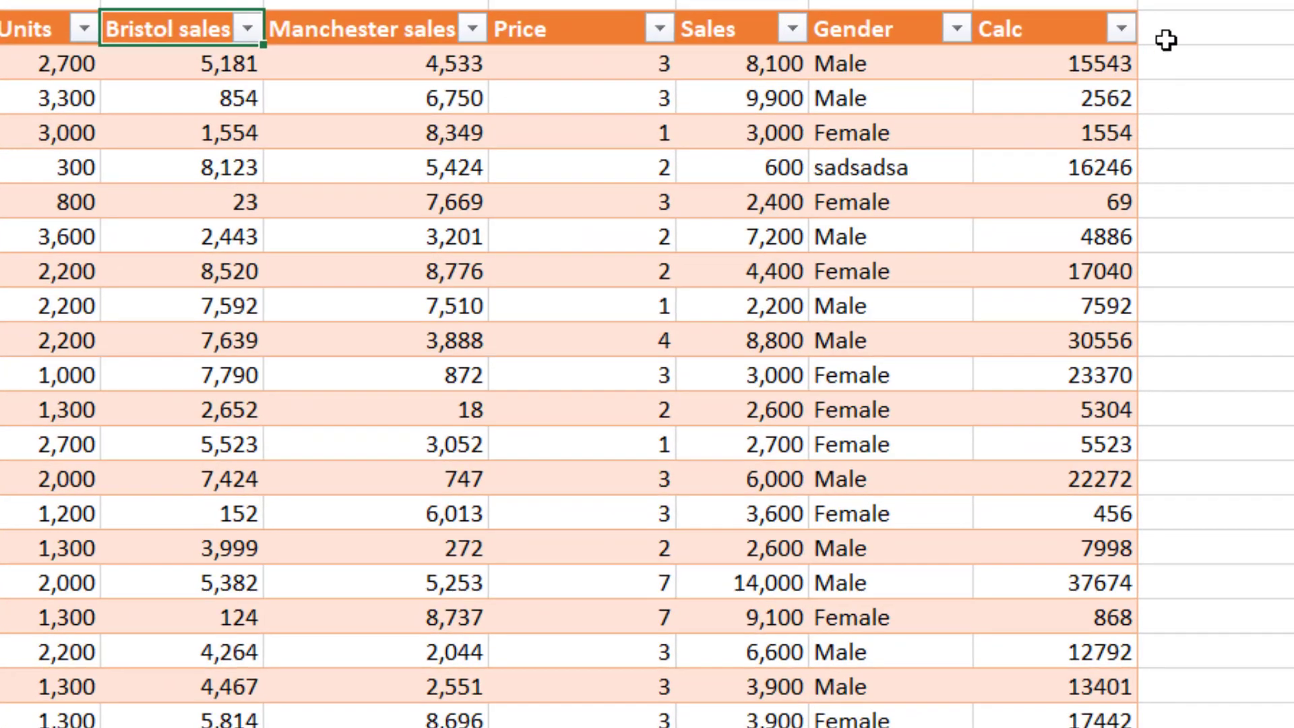
Step: Type 'New' in N3 so the table auto-extends with another column
click(1164, 61)
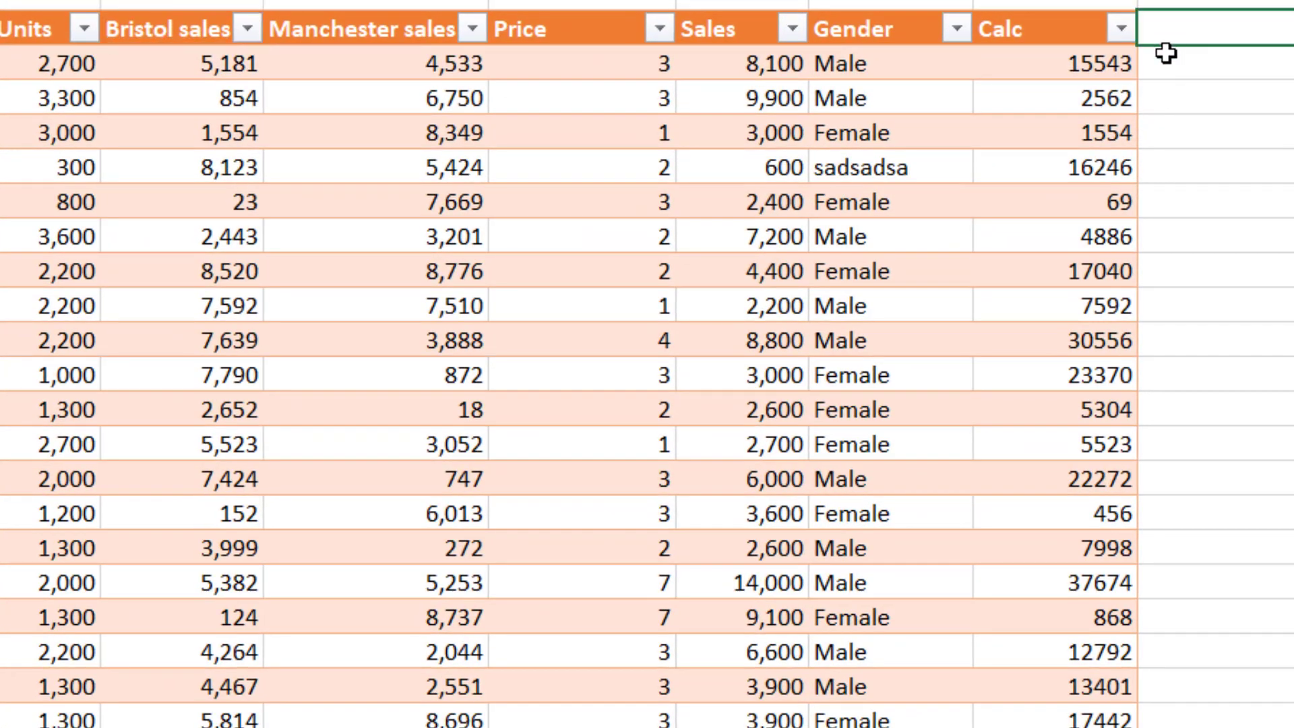
text(New)
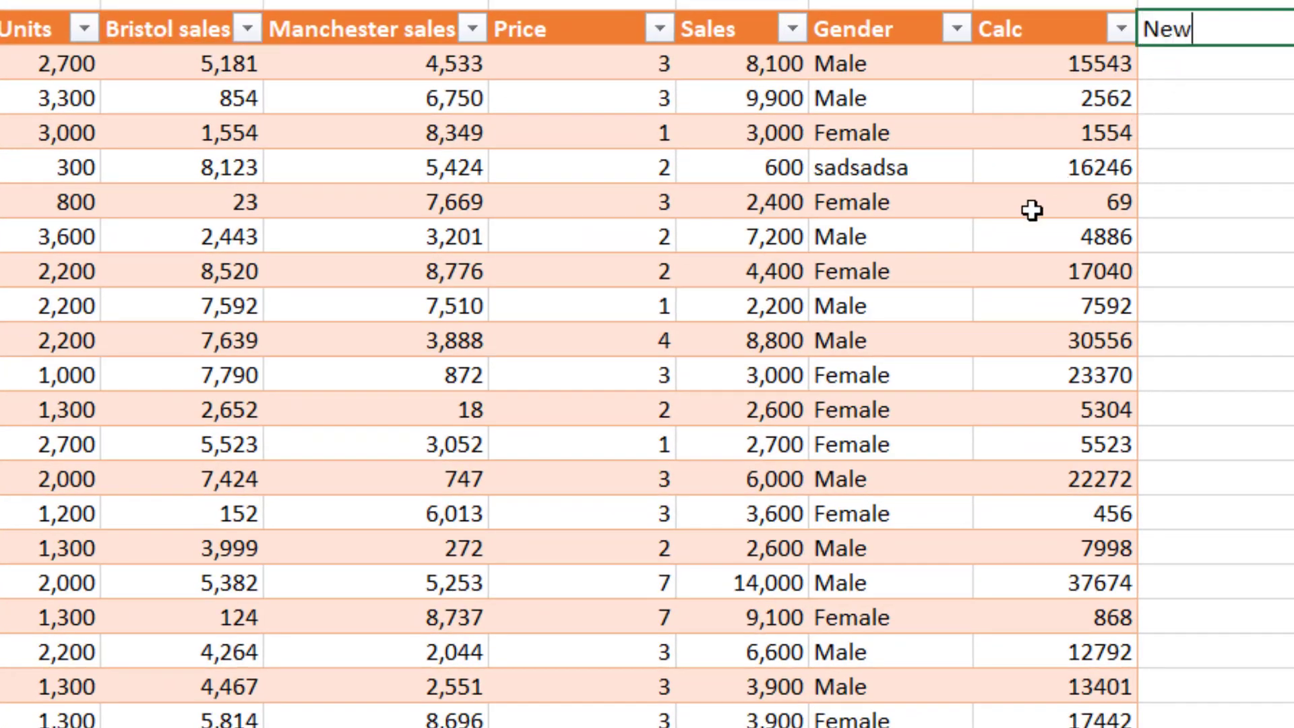
key(Return)
key(Up)
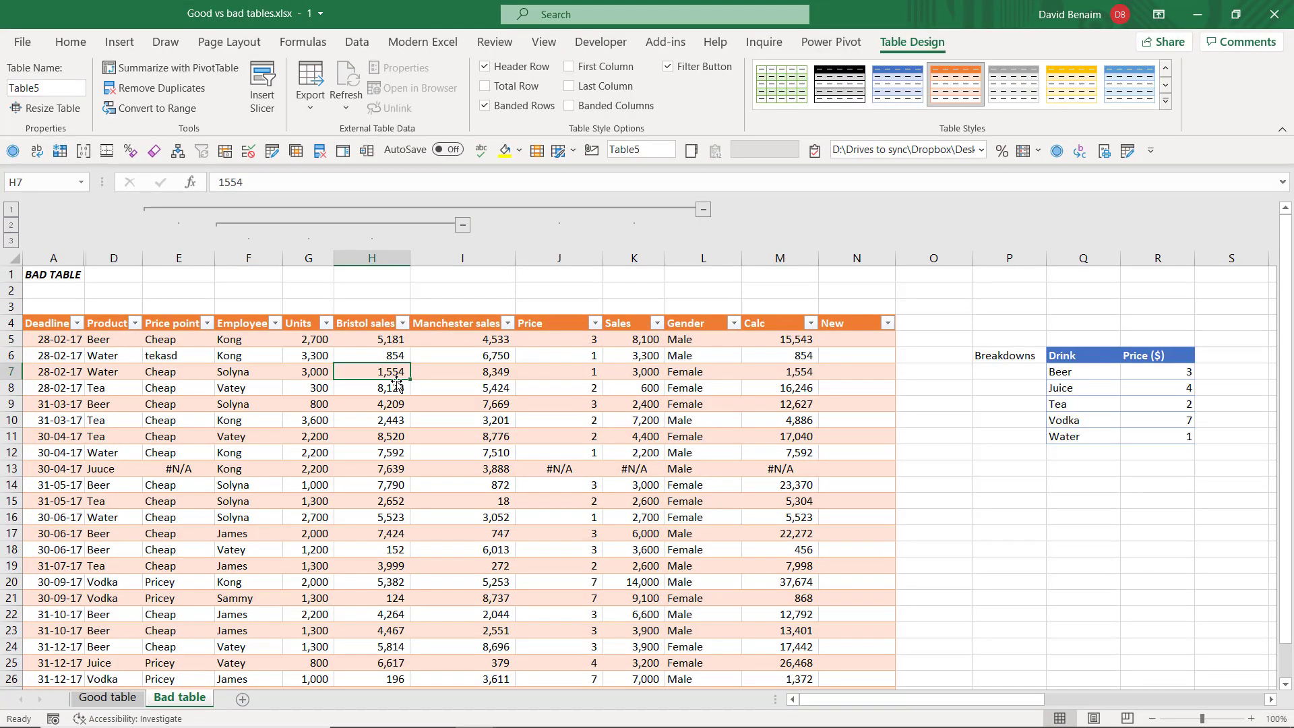
Step: Unhide the hidden Date and Comments columns within columns A–D
key(Up)
key(Up)
key(Up)
key(Down)
key(Left)
key(Left)
key(Left)
key(Left)
key(Left)
key(Right)
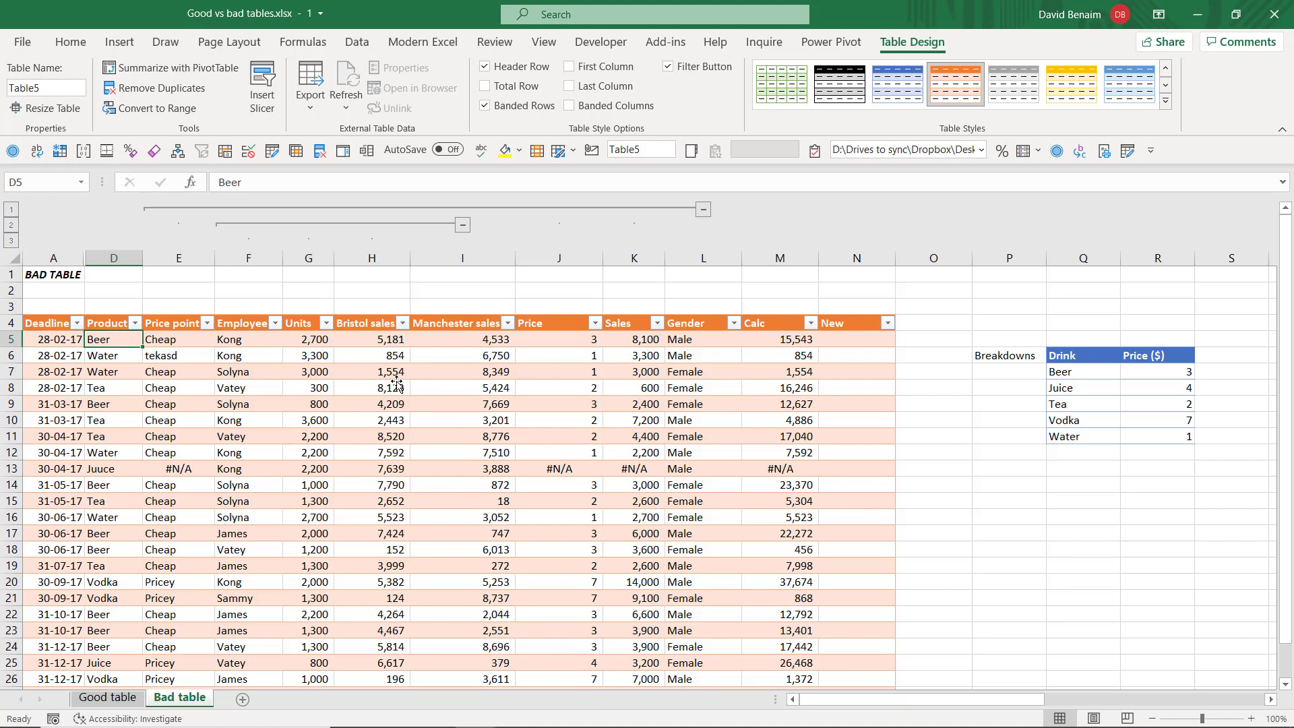
drag(54, 257, 113, 258)
right_click(120, 338)
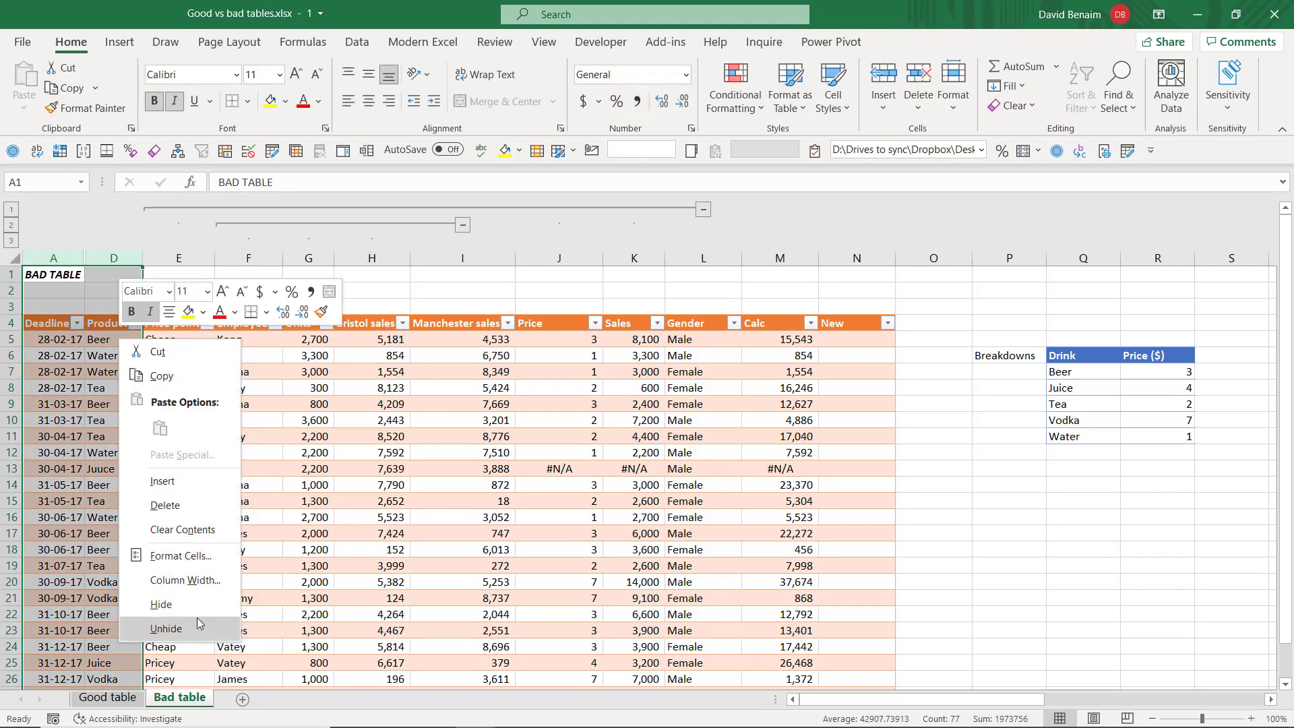
click(198, 629)
Step: Format the Deadline and Date values in A5:B27 as dd-mmm-yy dates
click(101, 419)
click(122, 348)
key(Left)
key(Up)
key(ctrl+shift+Down)
key(shift+Right)
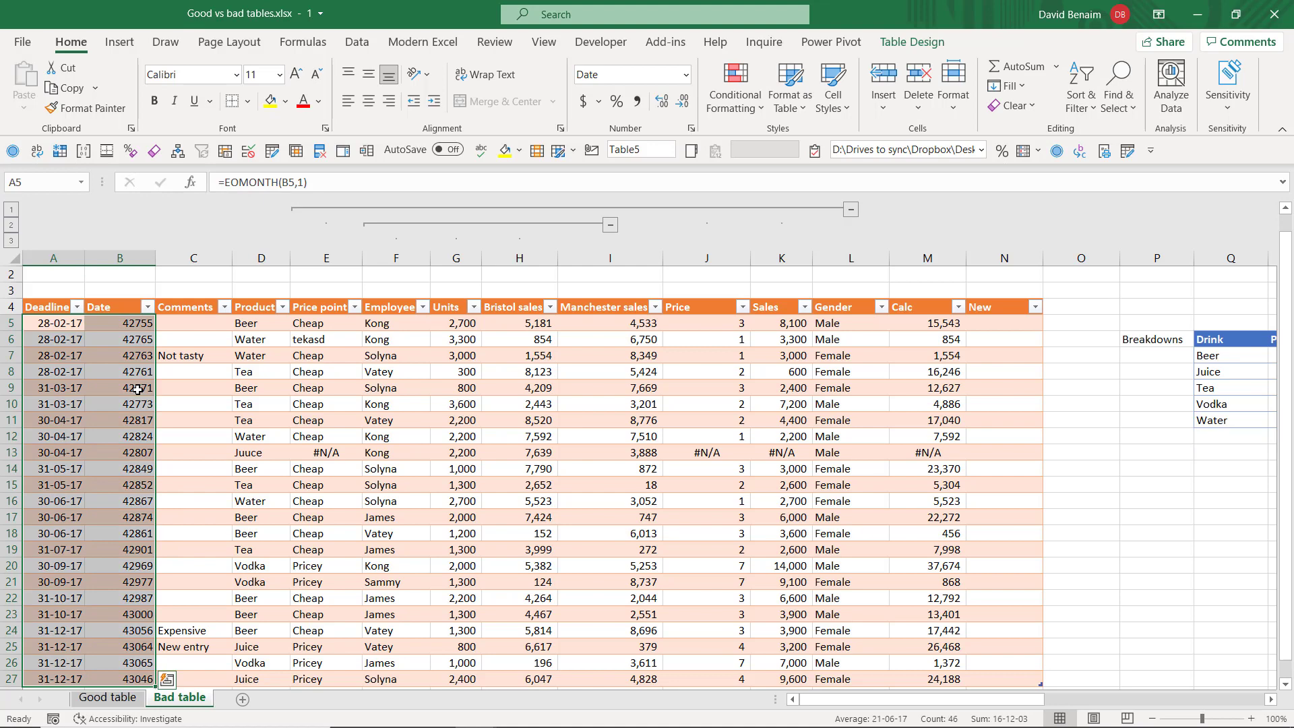
key(ctrl+shift+3)
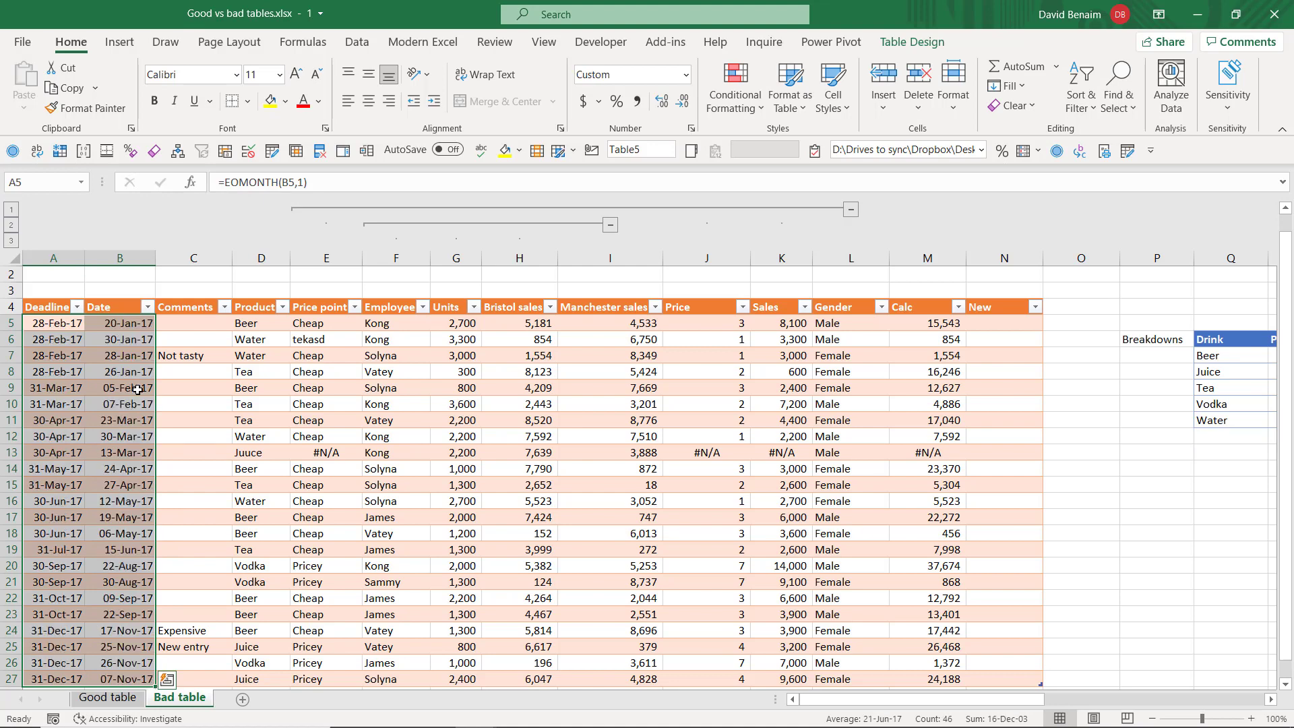
Step: Inspect the date values in row 8, including cell B8
scroll(131, 345, up, 1)
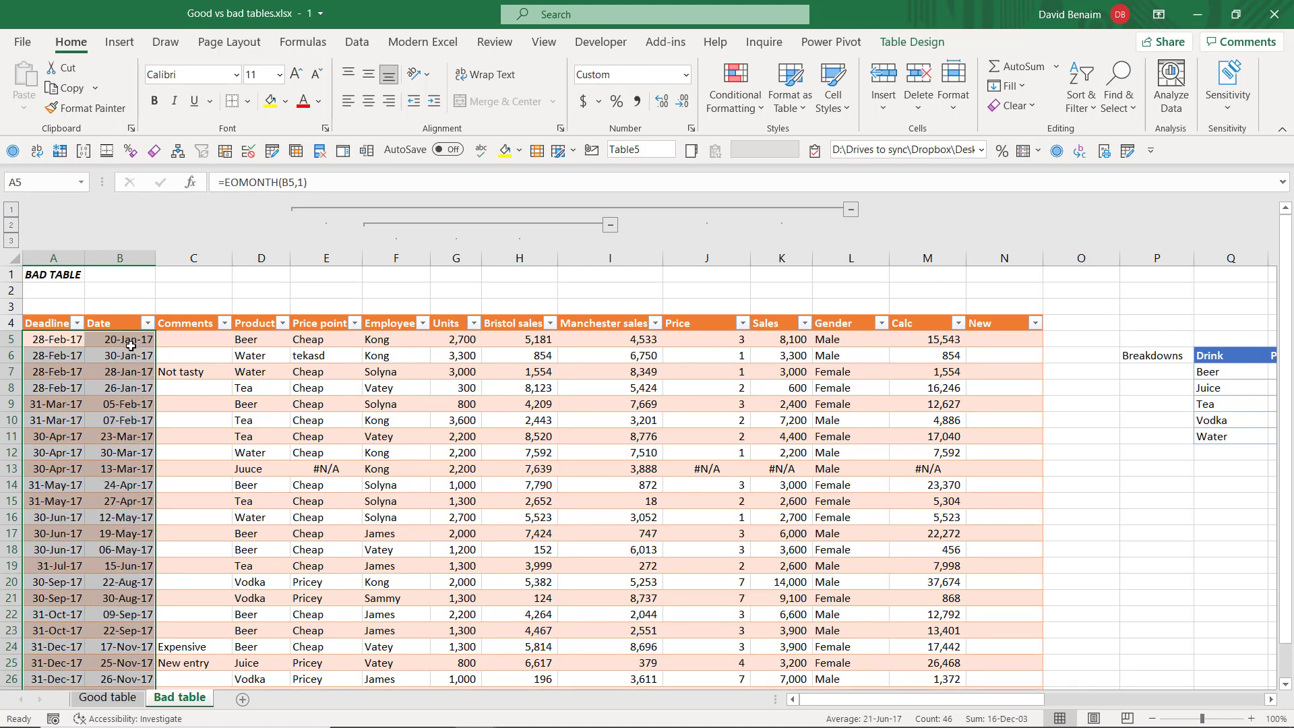
click(130, 340)
click(124, 387)
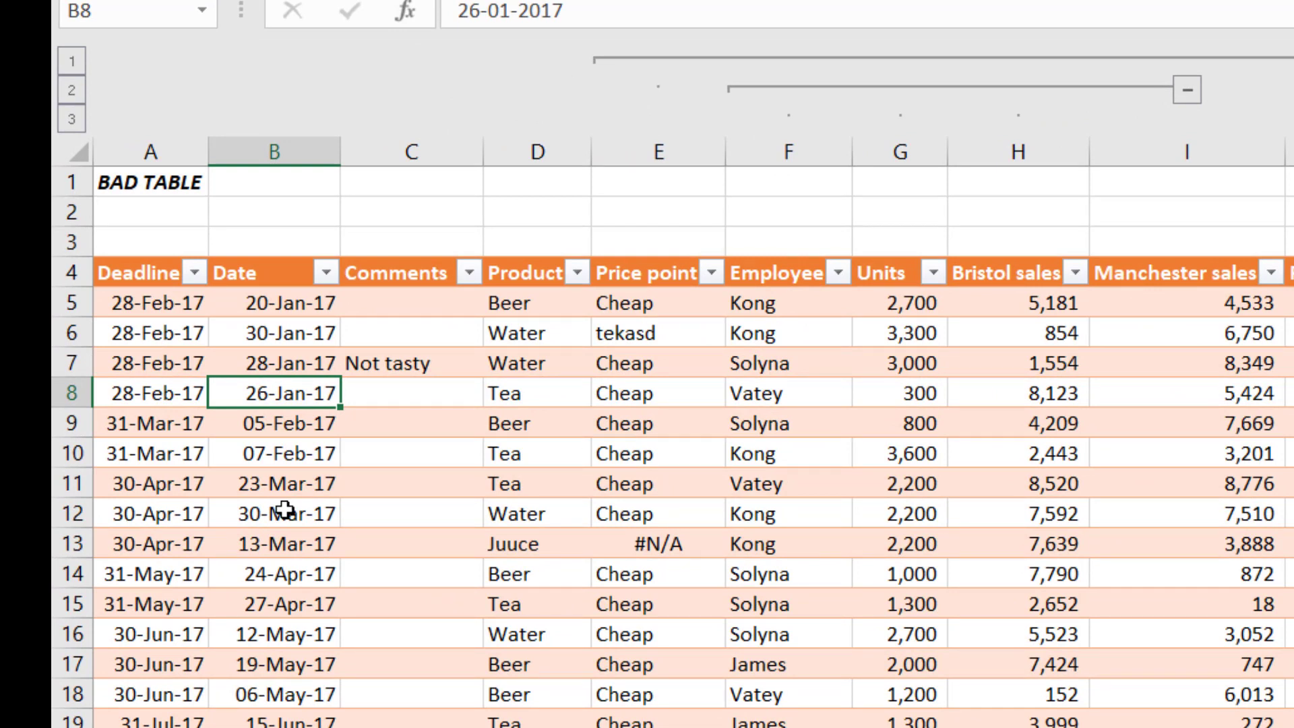
key(Right)
key(Right)
key(Left)
key(Left)
key(Left)
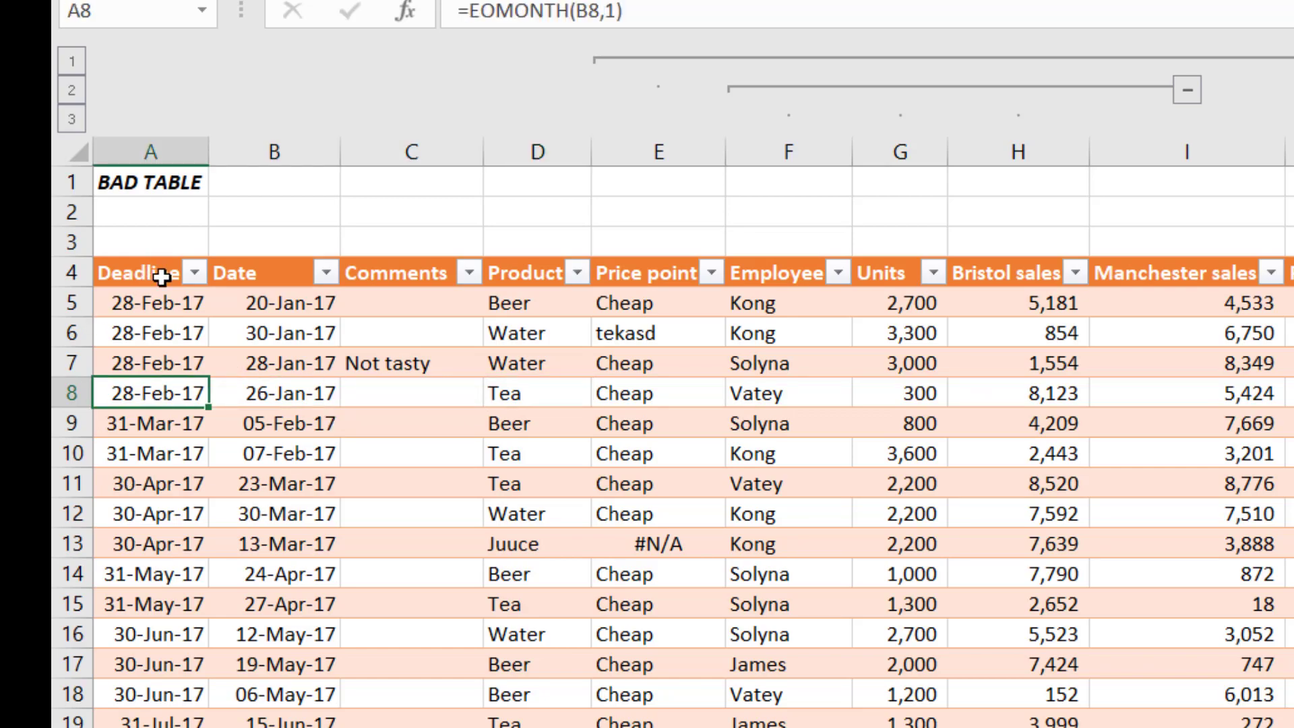
Step: Copy the Bad table's column header row
drag(159, 268, 1052, 332)
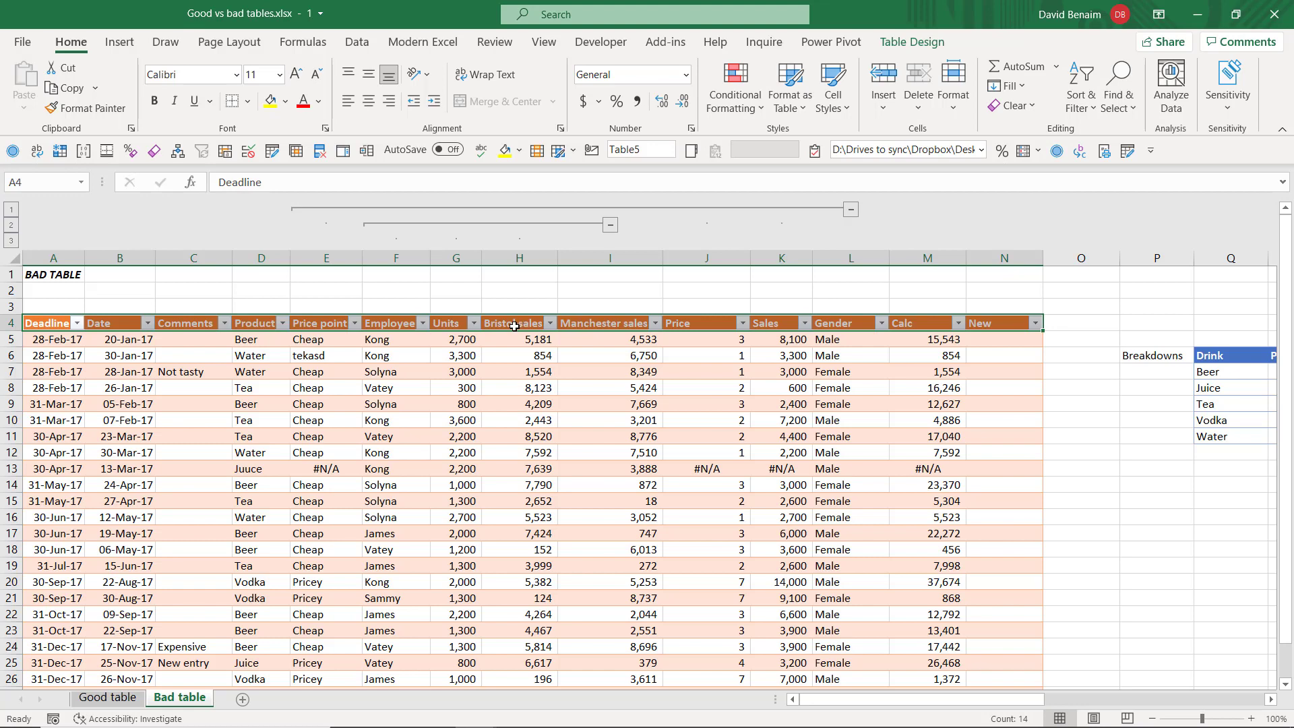
right_click(515, 326)
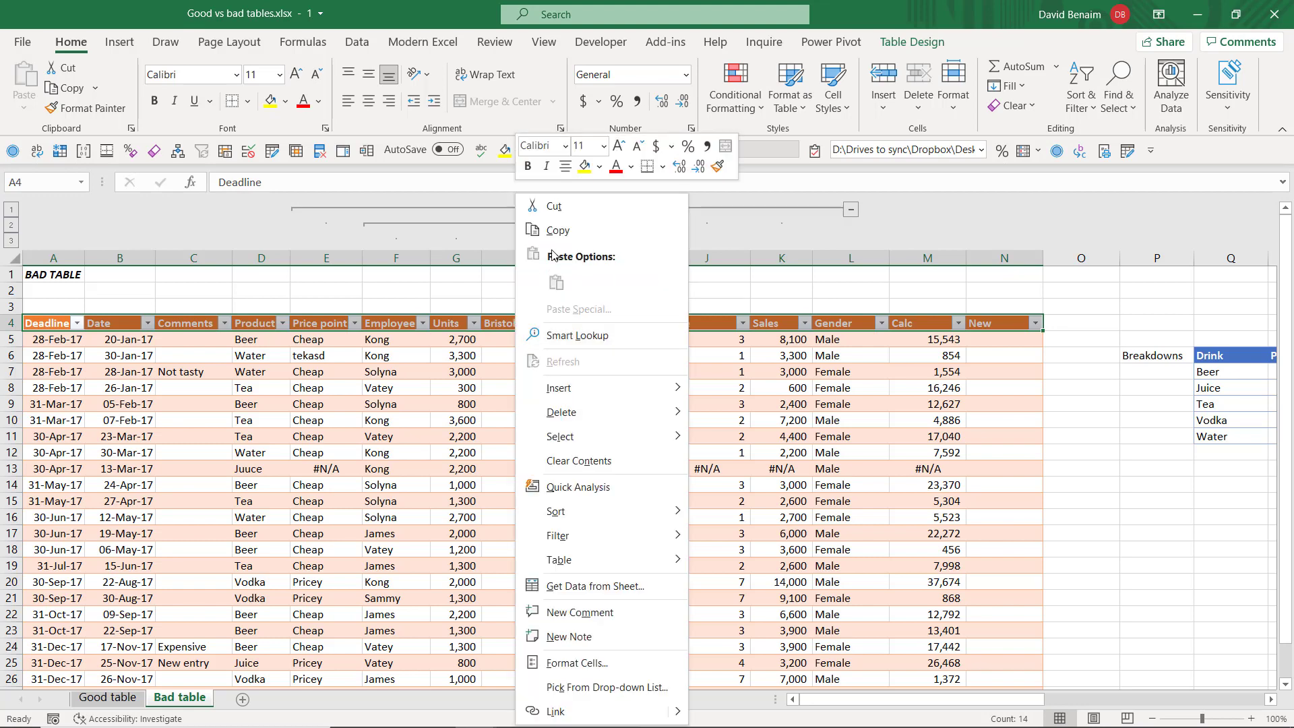
click(560, 229)
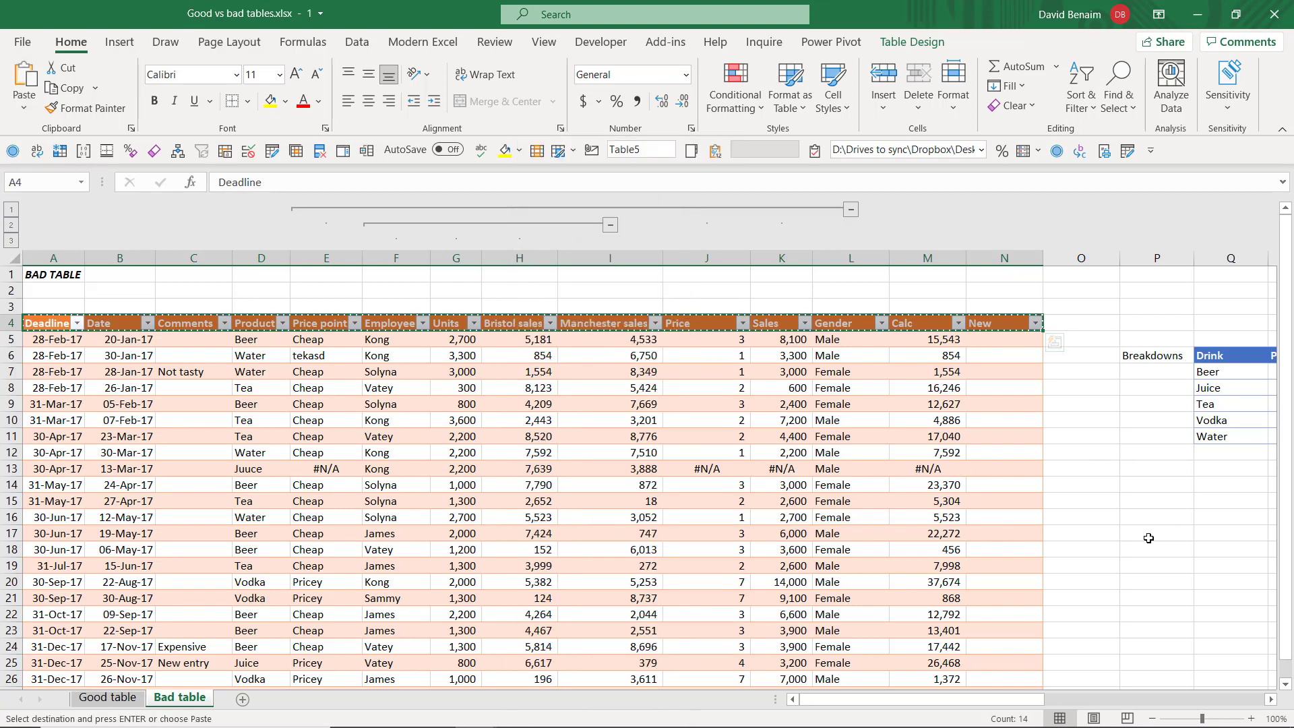
Step: Add Sheet3 and paste the headers transposed down column B starting at B5
click(243, 700)
click(104, 288)
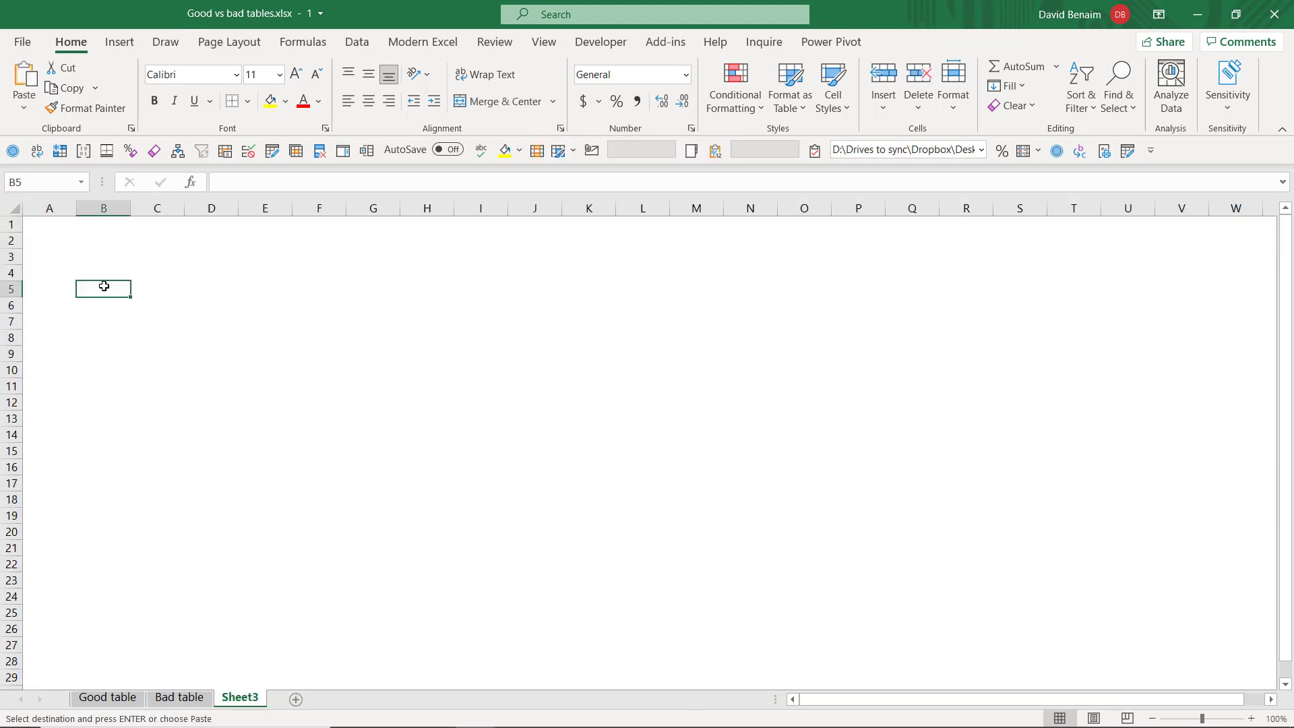
right_click(100, 288)
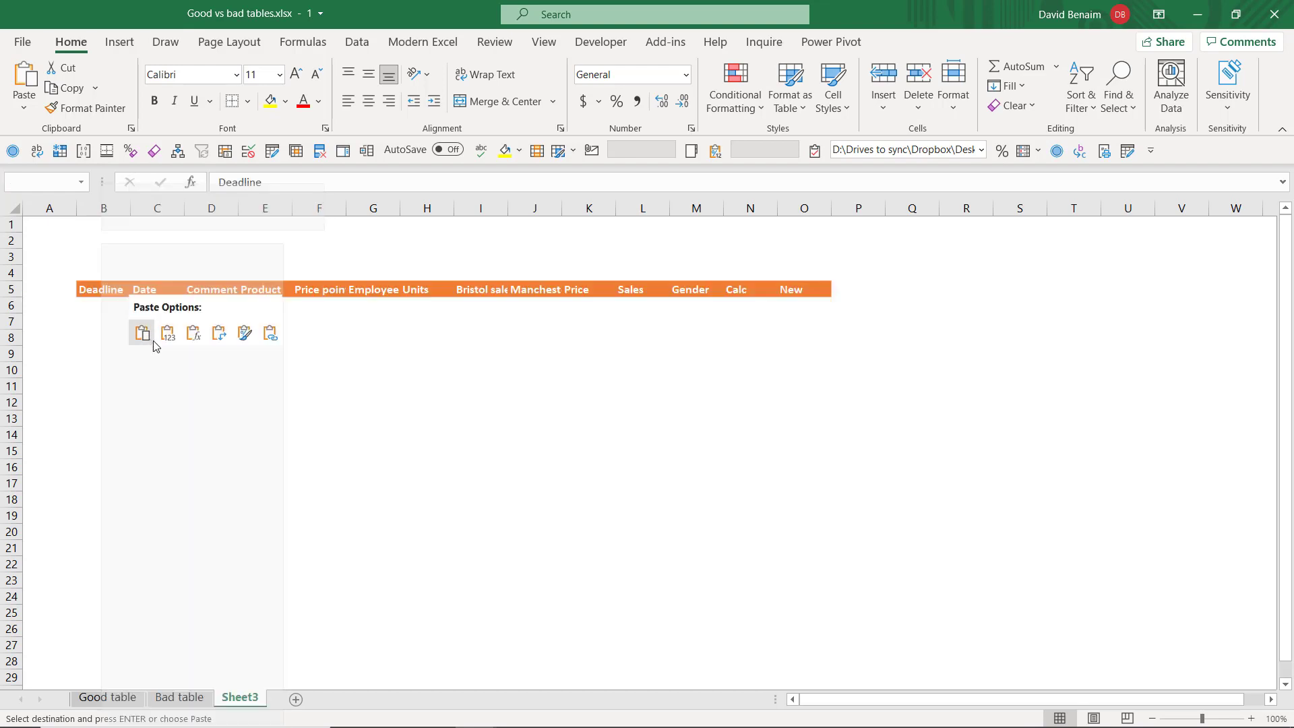
key(Escape)
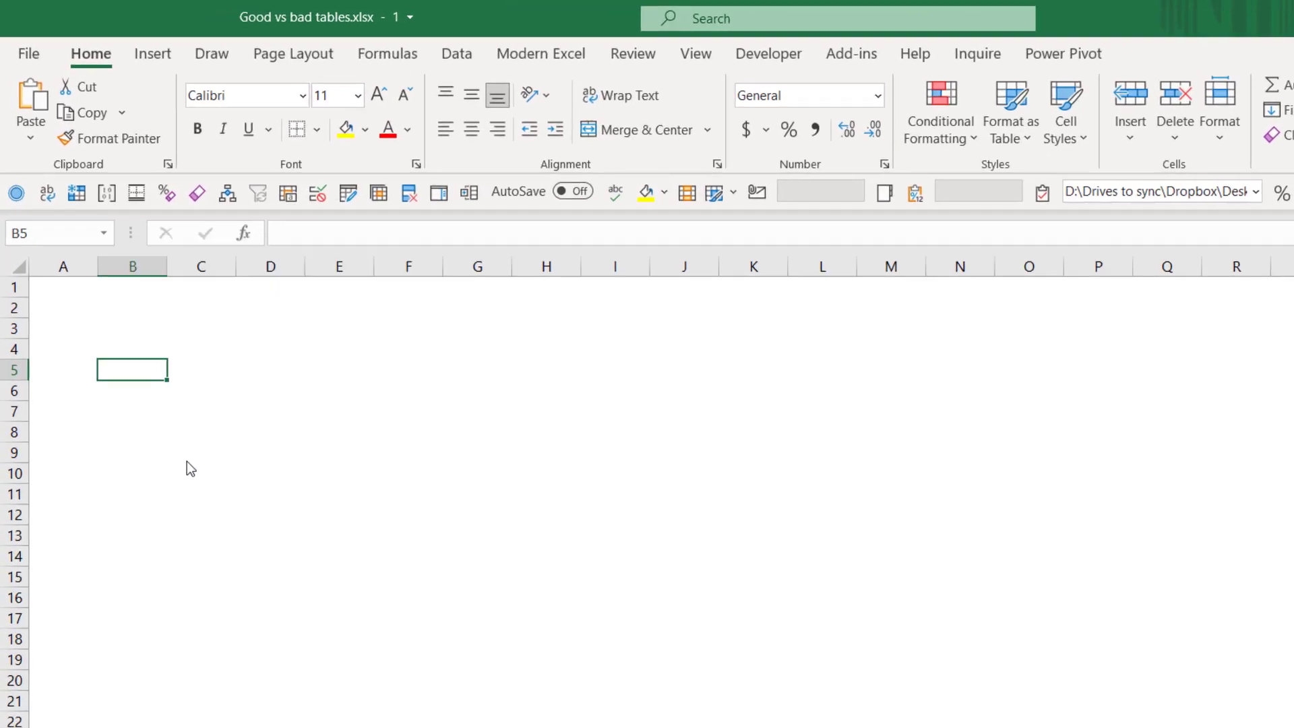
key(ctrl+alt+v)
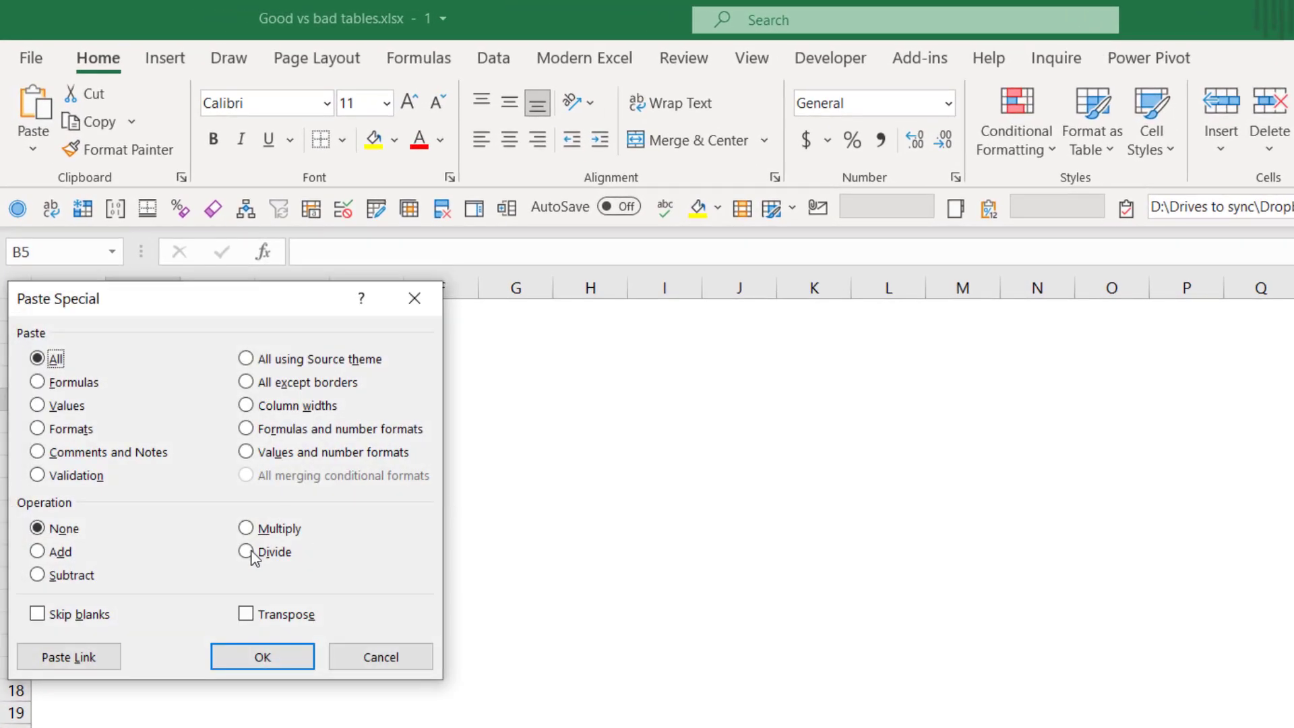
click(227, 567)
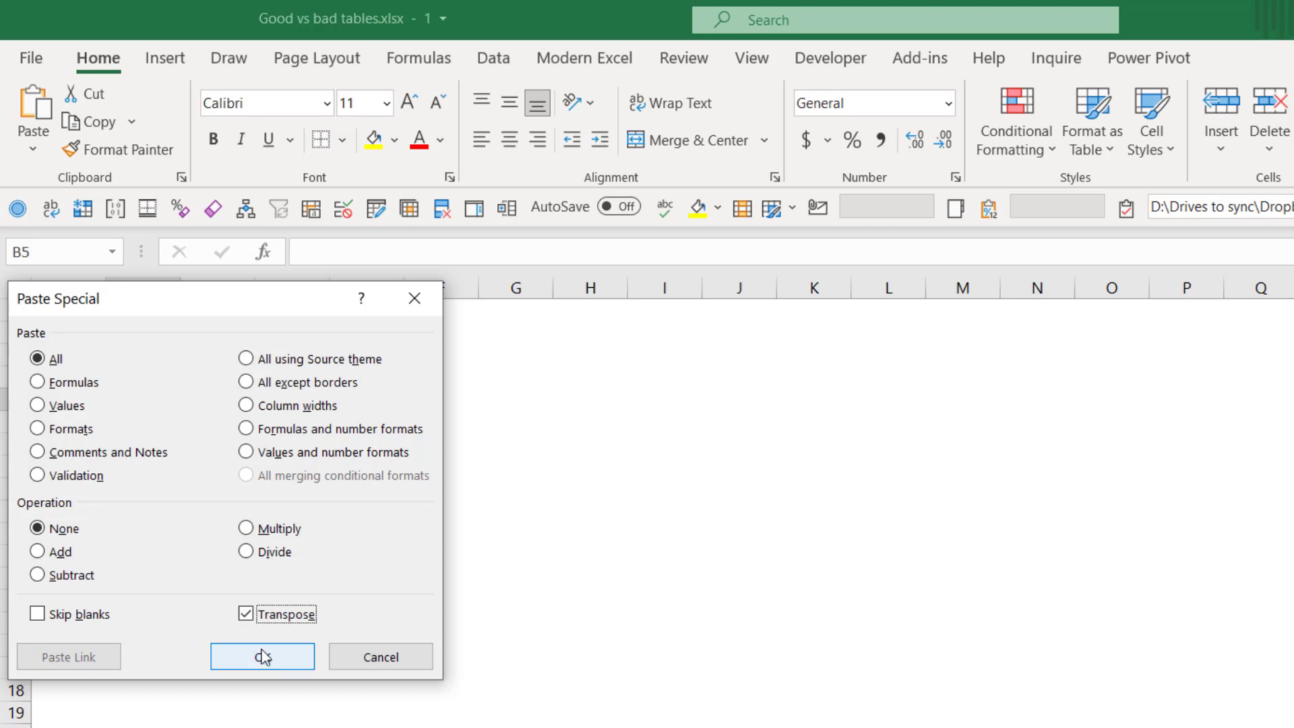
click(262, 658)
click(210, 399)
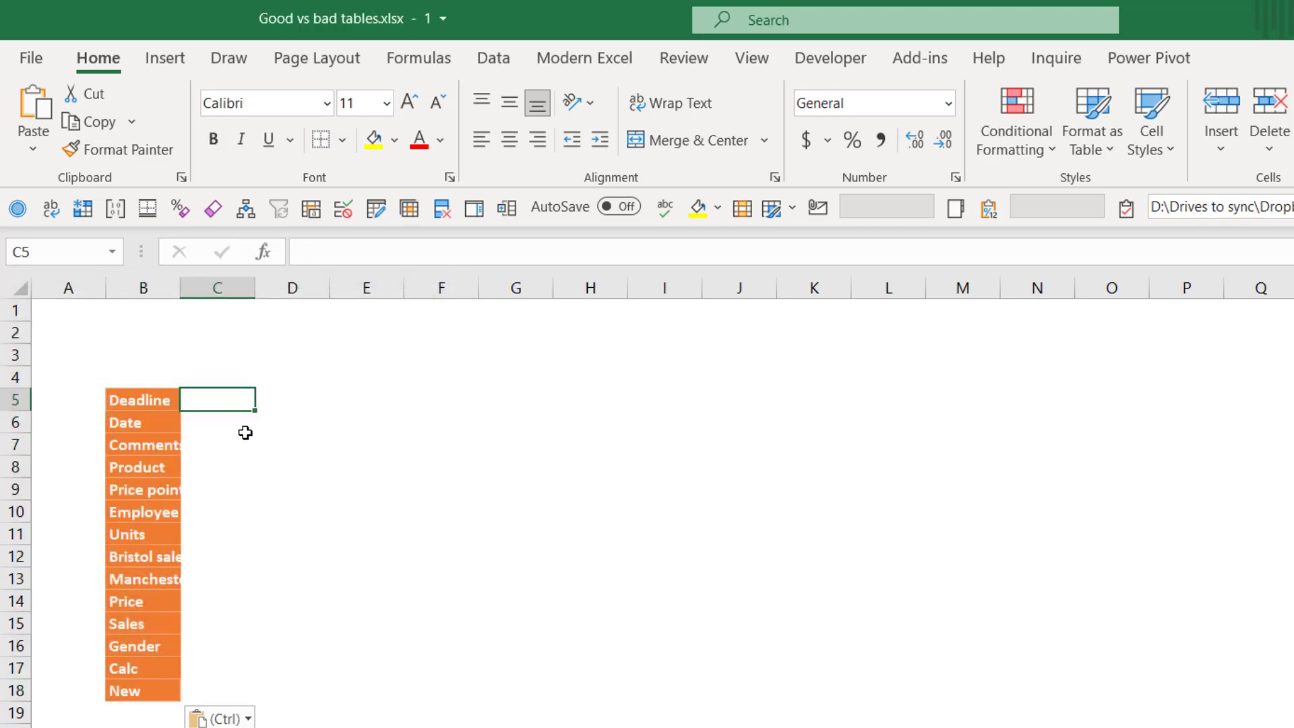
Step: Add the headings Col name, Data type and Restrictions above the column names
key(Up)
key(Left)
text(Col name)
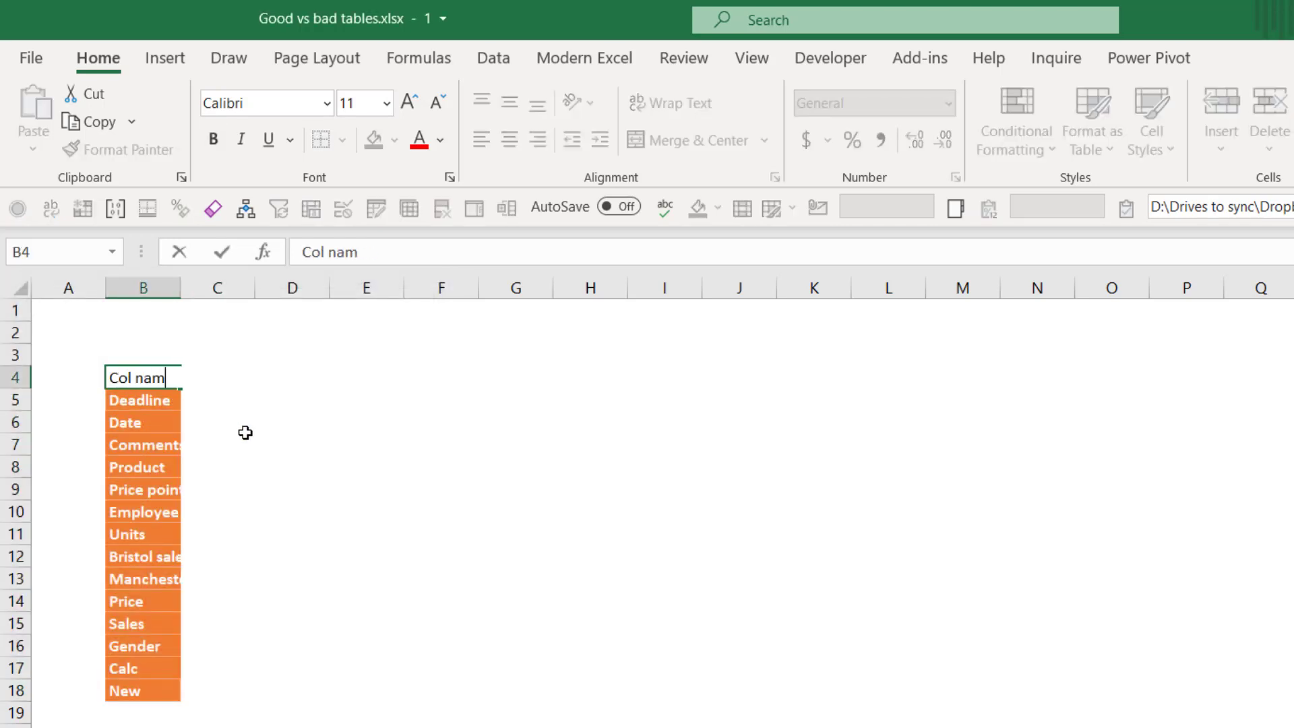
key(Tab)
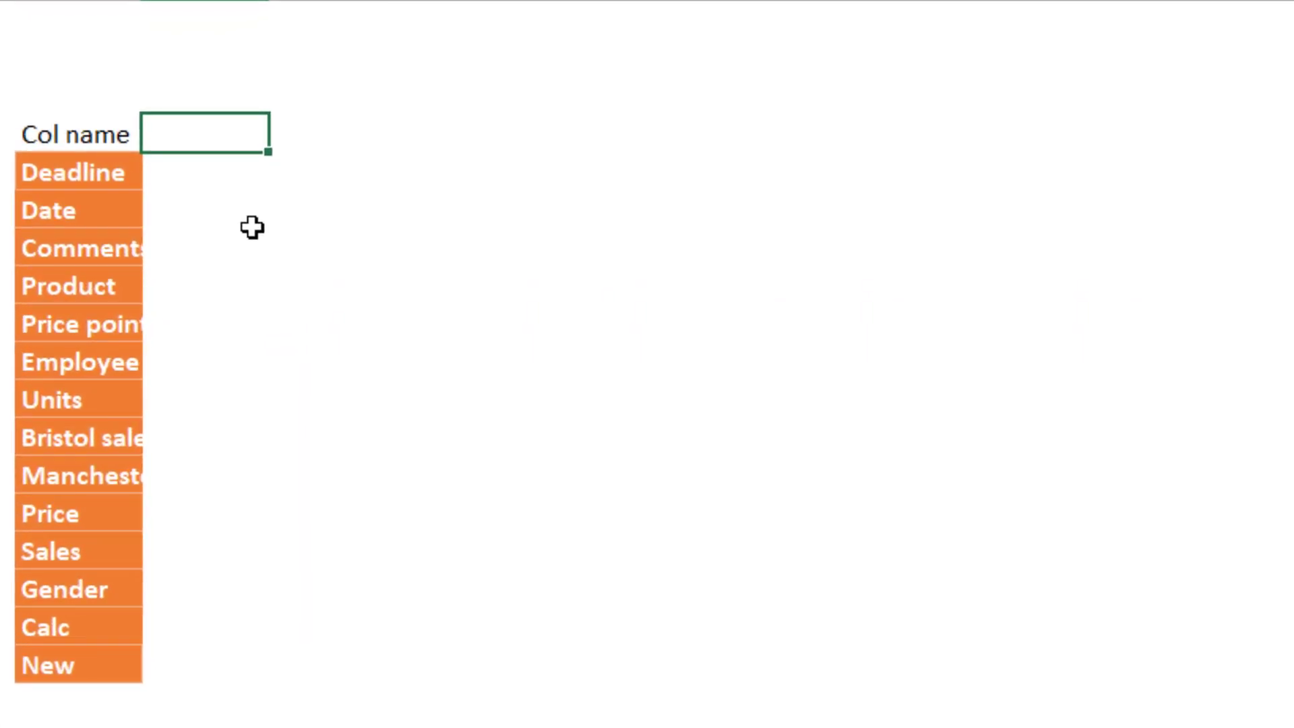
text(Data type)
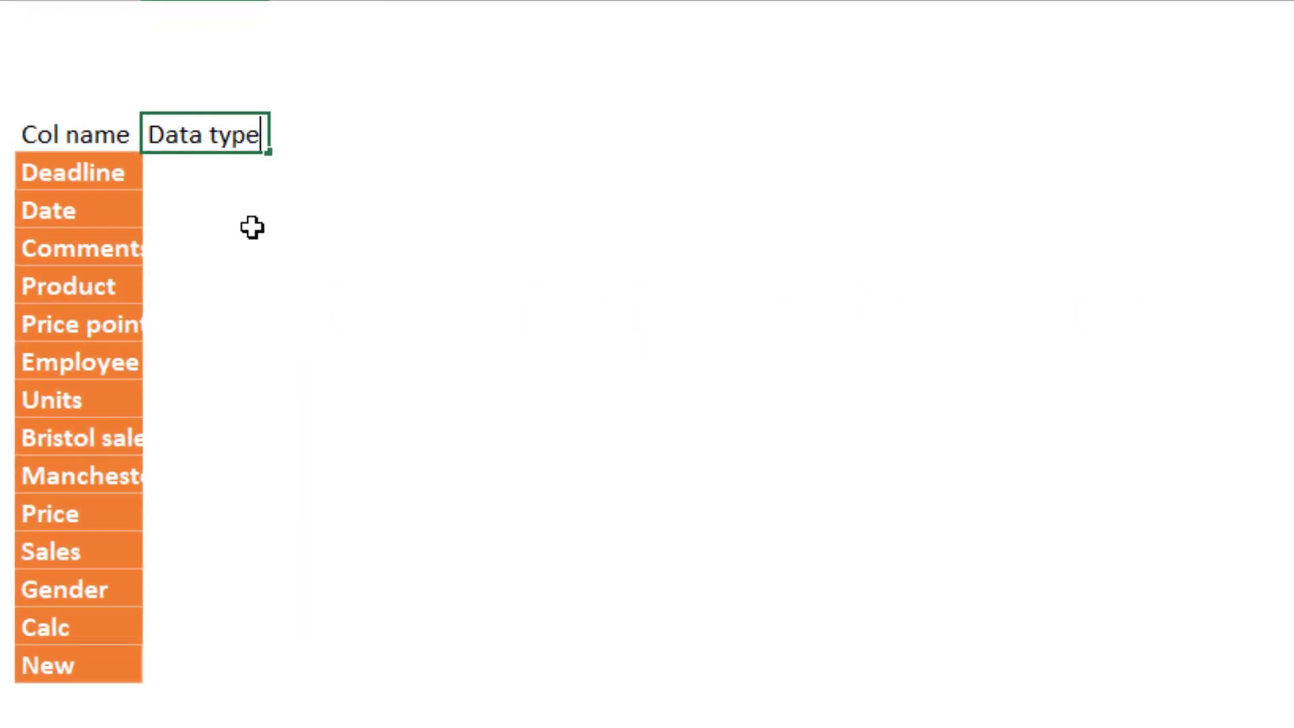
key(Tab)
text(Restr)
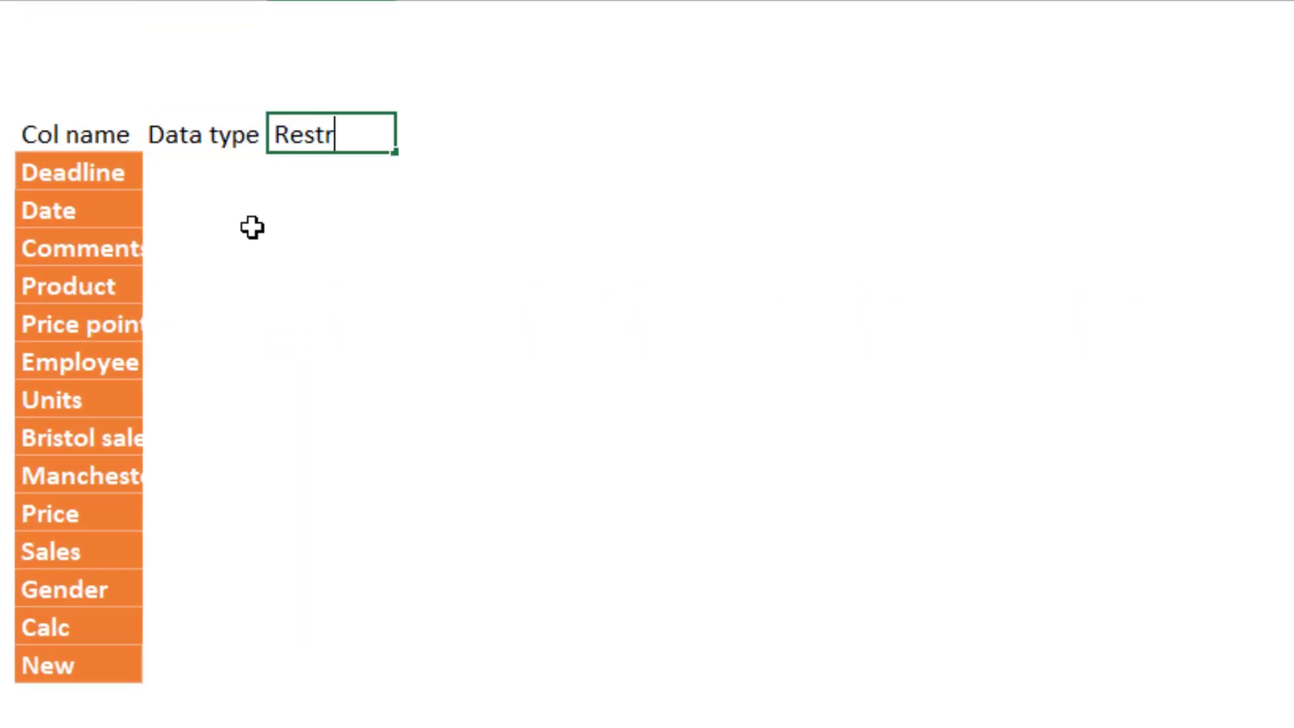
text(ictions)
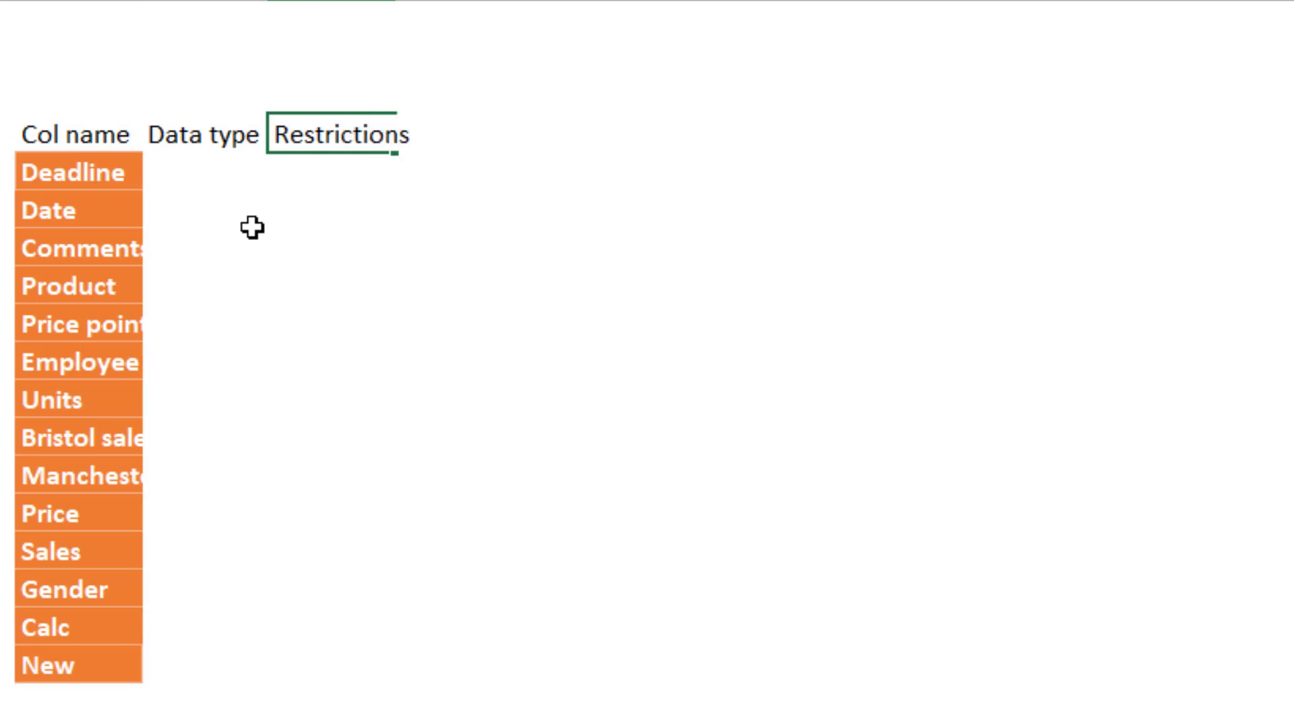
key(Return)
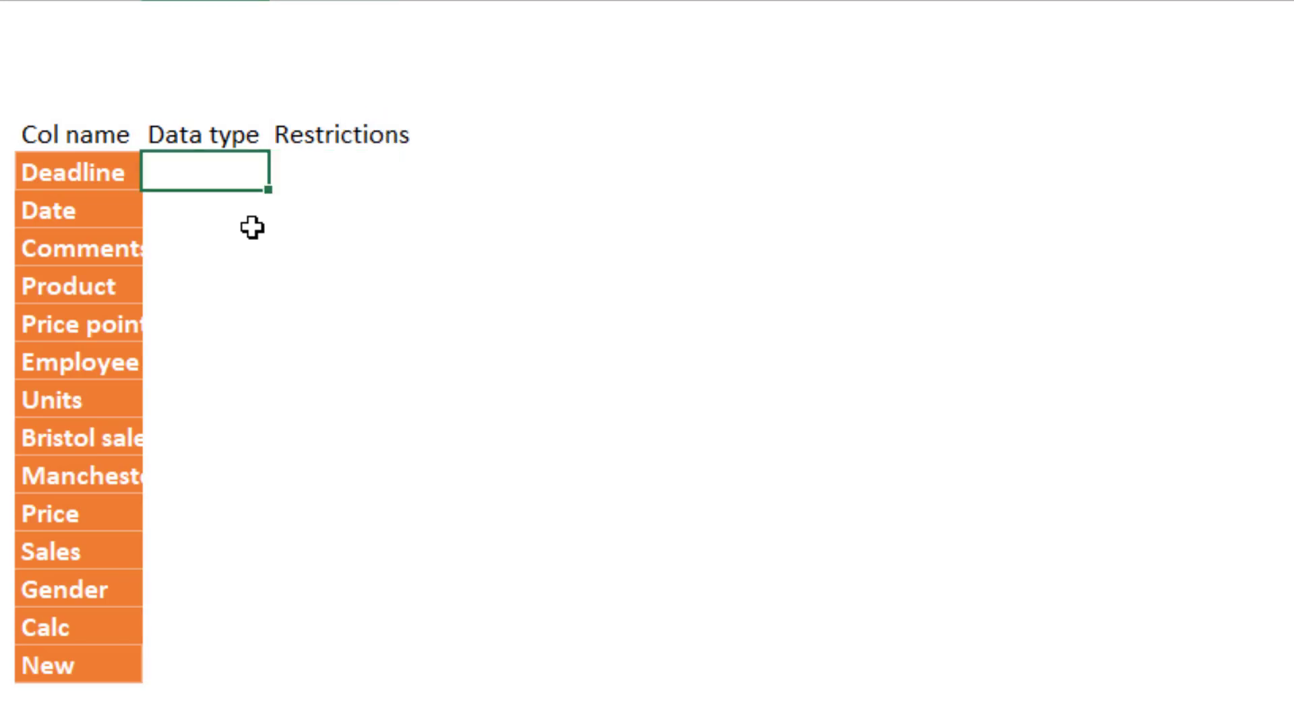
Step: Record Deadline's data type as Formula with restriction Block
text(FOrmula)
key(Tab)
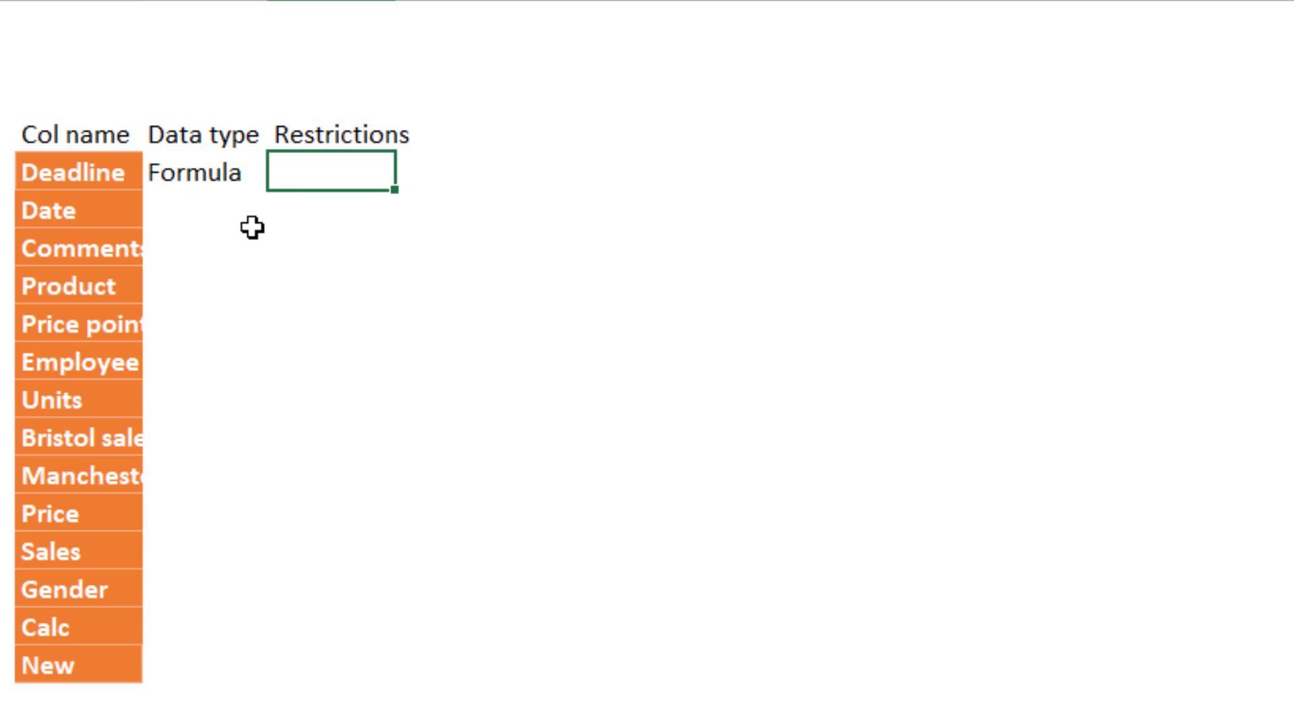
text(BLock)
key(Return)
Step: Record Date's data type as Date with restriction After 2019
click(251, 227)
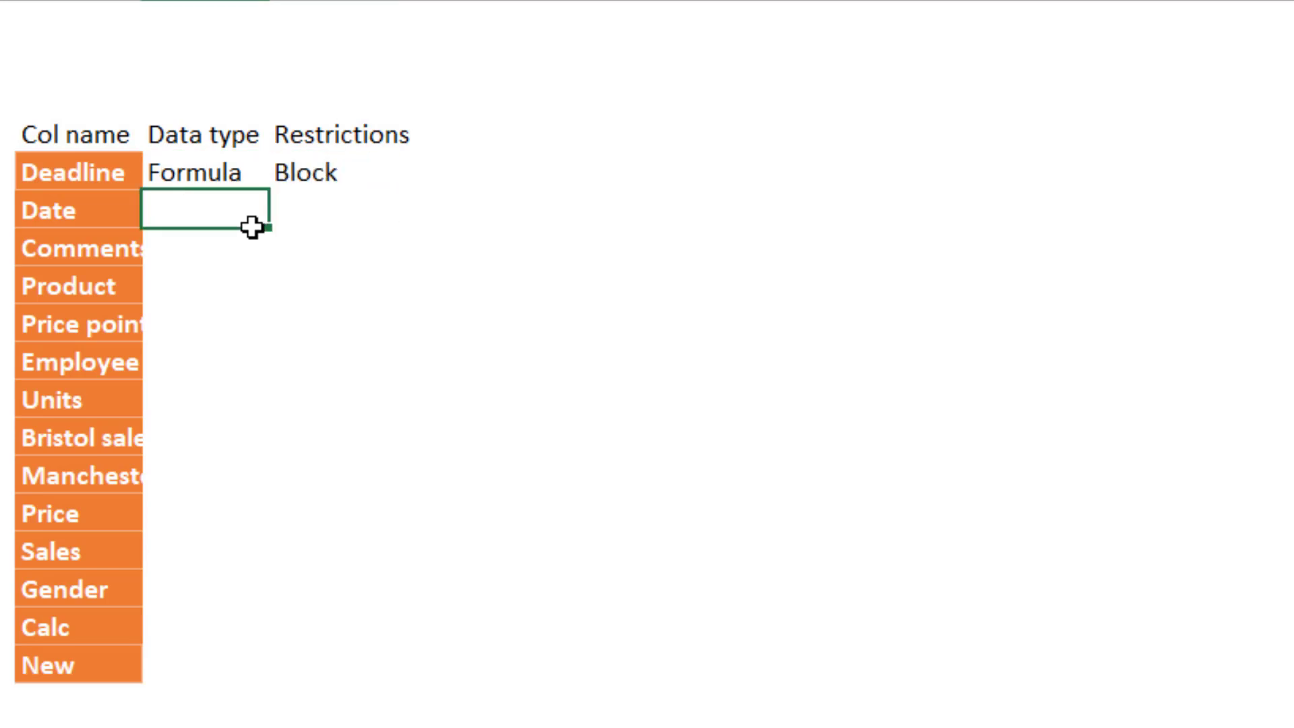
text(After 2019)
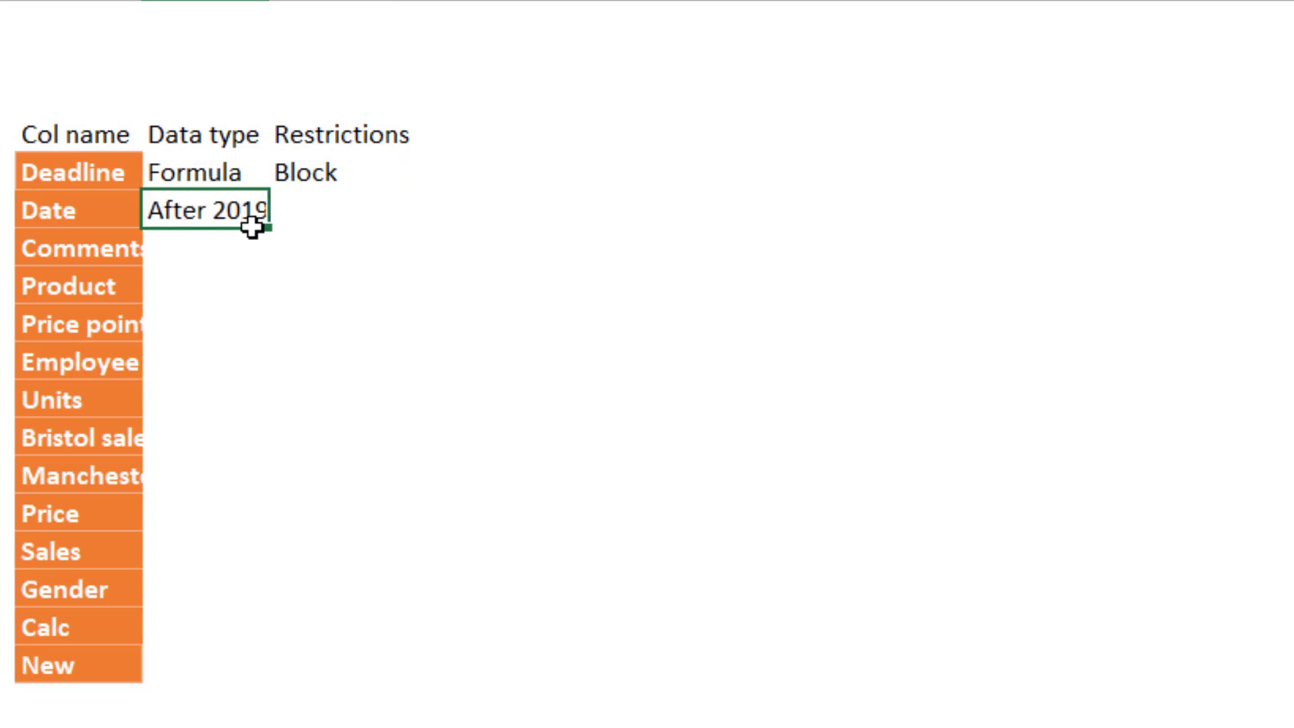
key(Tab)
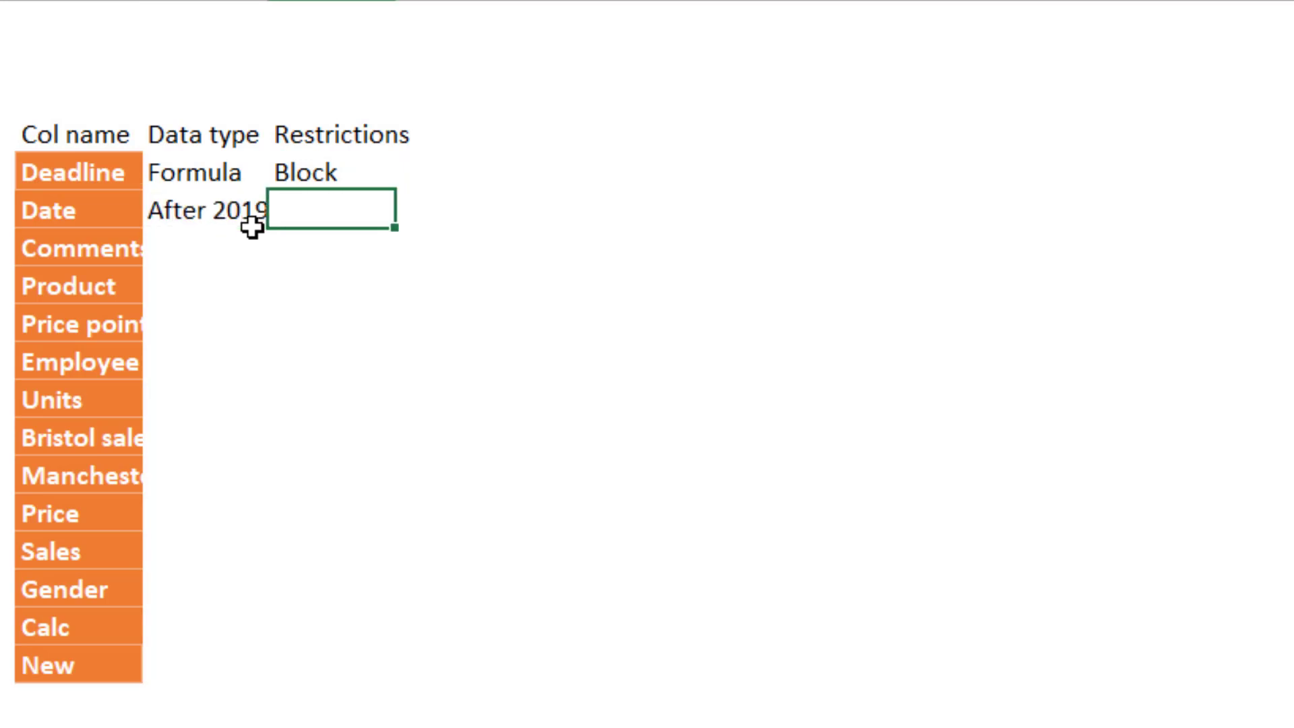
click(251, 227)
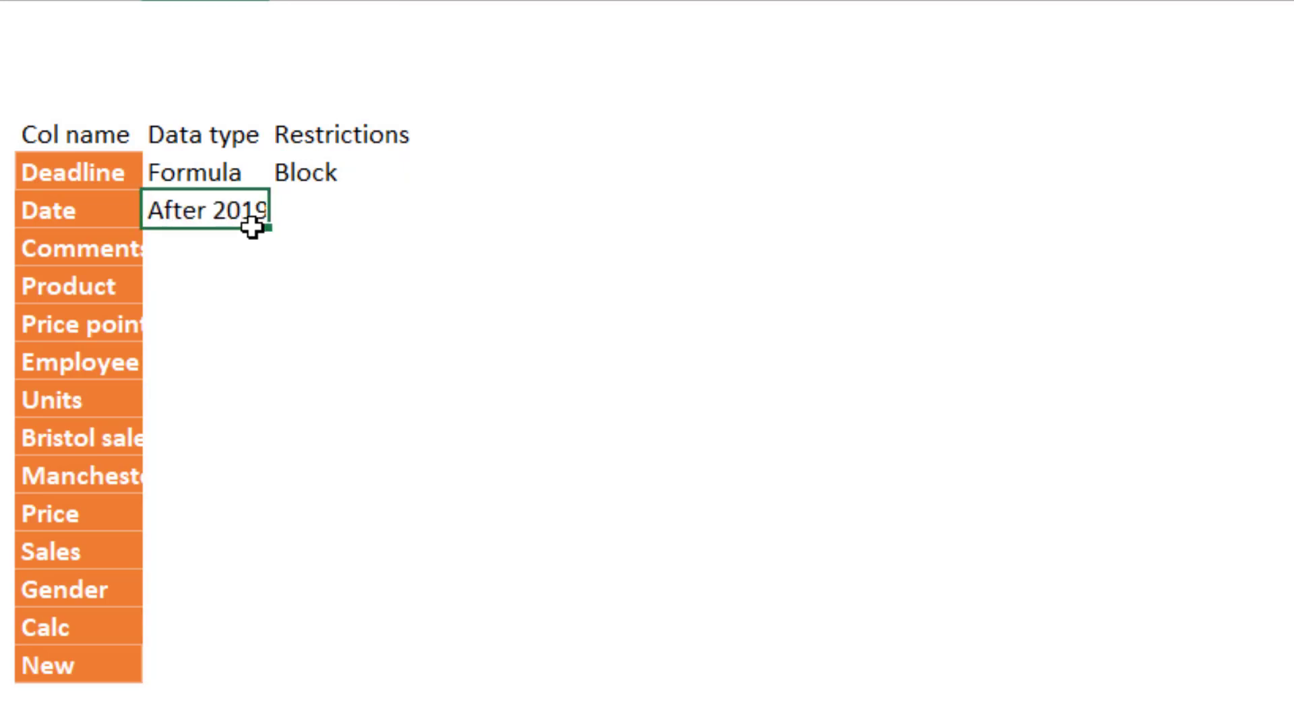
key(ctrl+x)
key(Right)
key(ctrl+v)
key(Left)
text(Date)
key(Return)
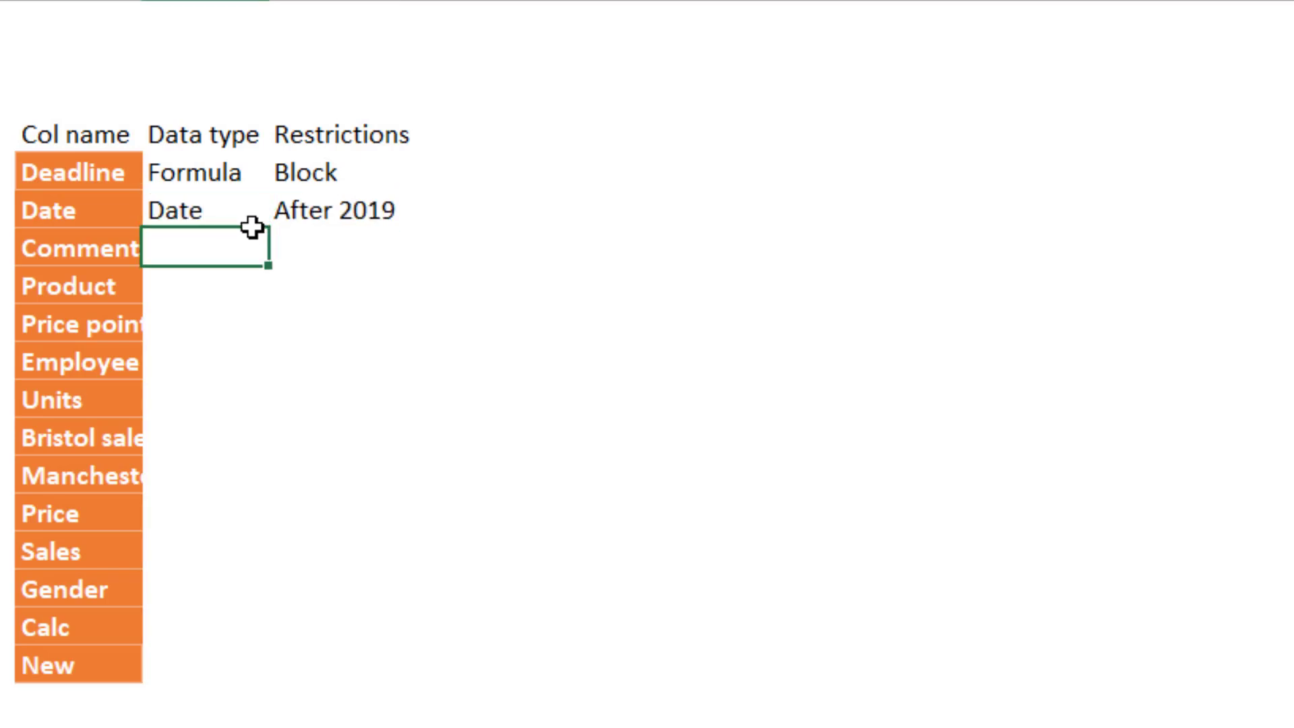
Step: Record Comments' data type as Text with restriction Free type
text(Text)
key(Tab)
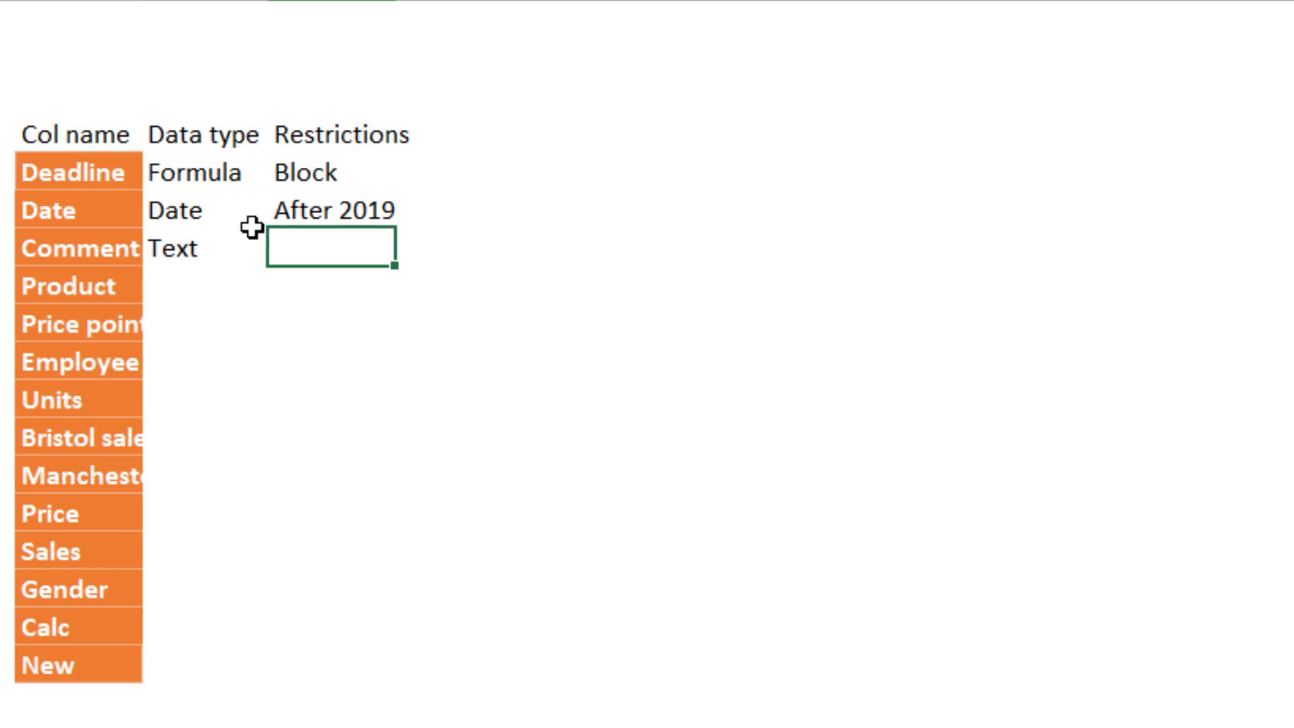
text(Free type)
key(Return)
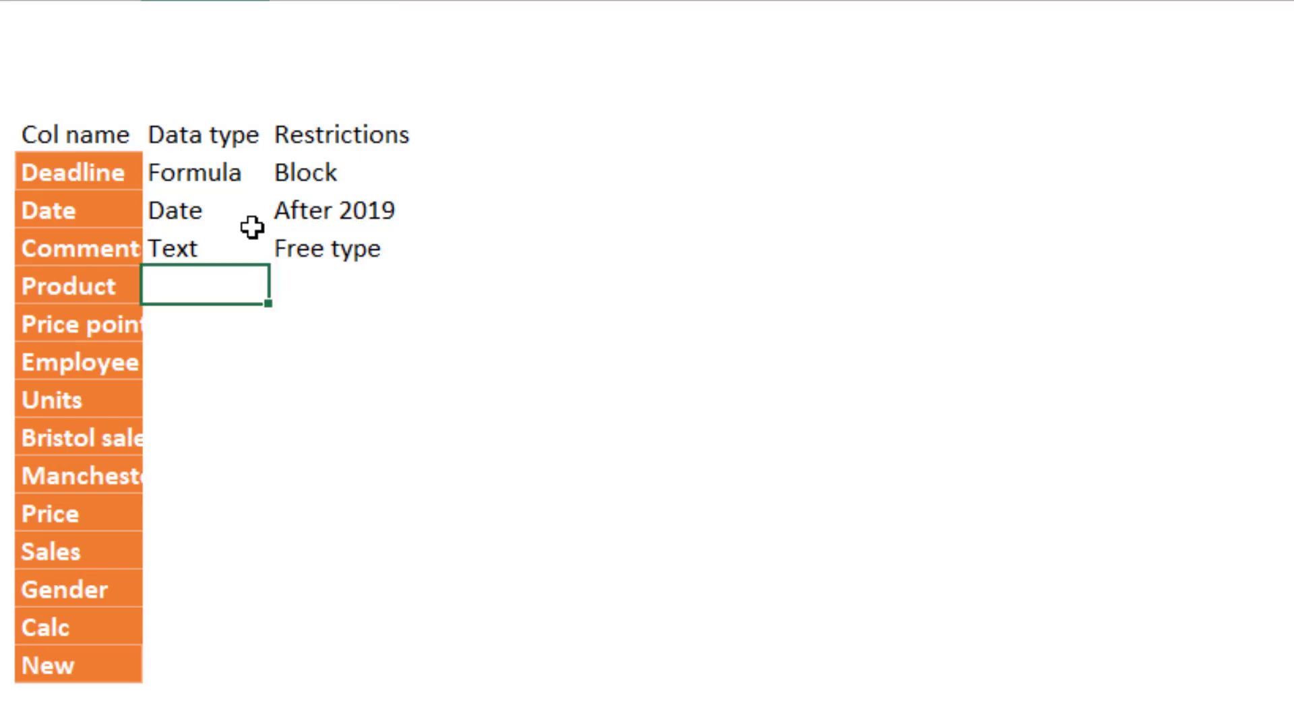
Step: Record Product's data type as Text with restriction Drop down list
text(Drop dow)
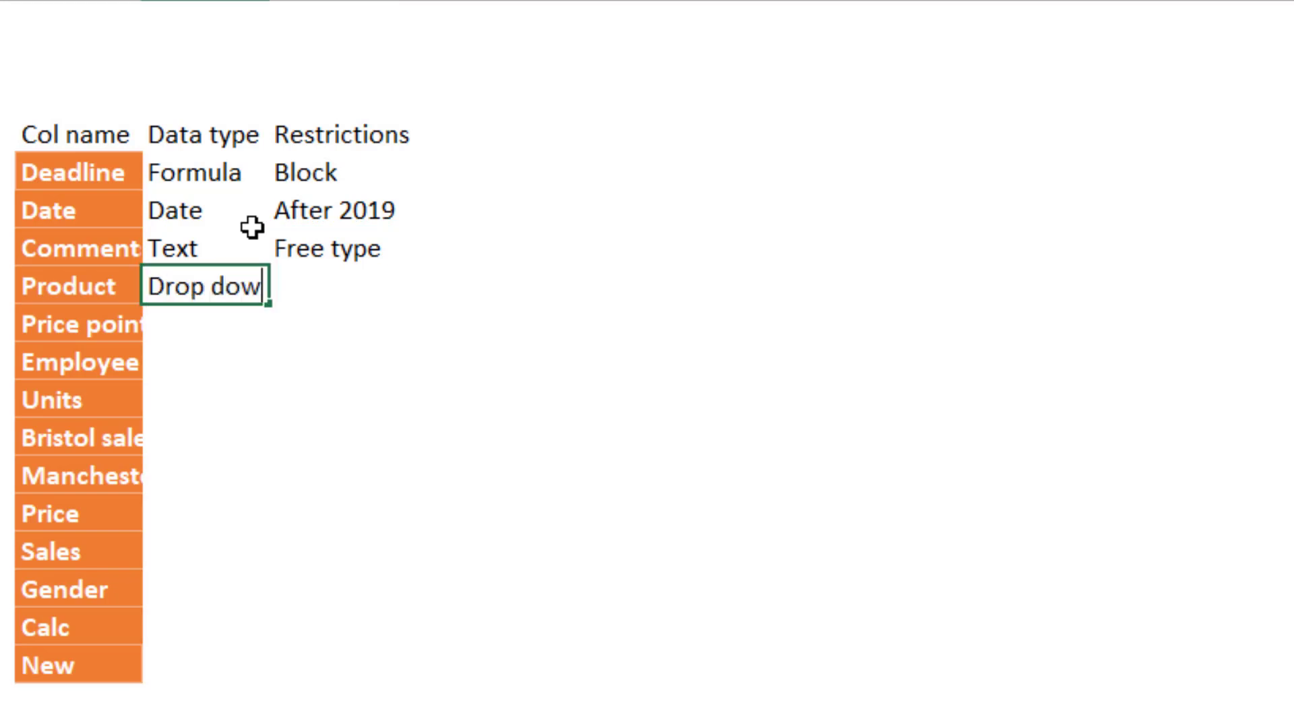
text(n list)
key(Return)
key(Up)
key(ctrl+c)
key(Right)
key(ctrl+v)
key(Left)
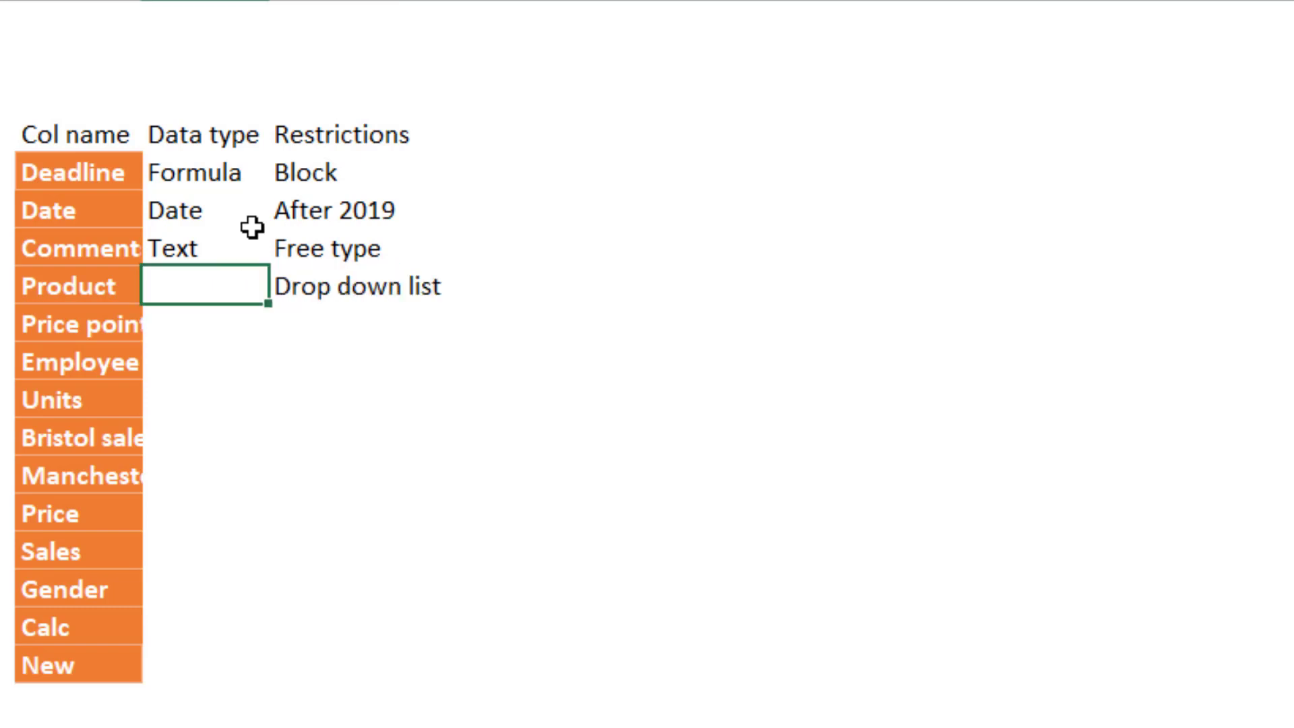
text(Text)
key(Return)
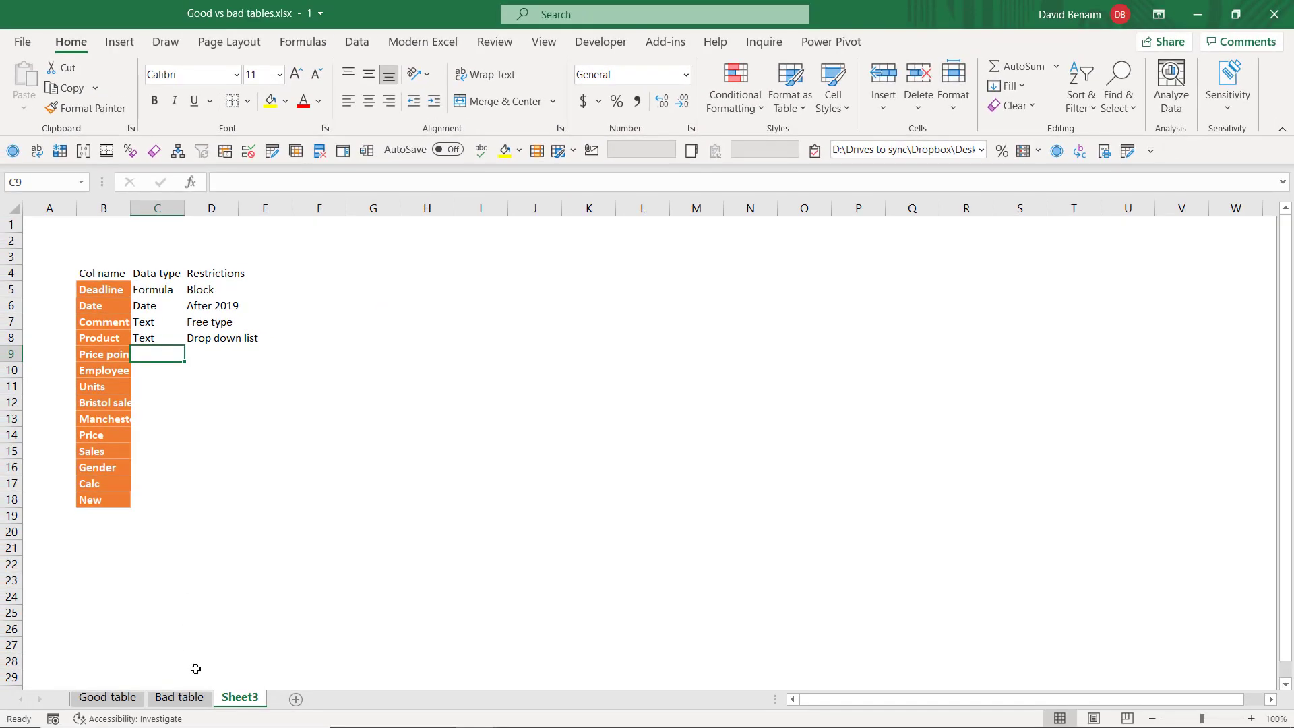
Step: On the Bad table sheet, copy the Product entries from D5 to the column's end
click(179, 697)
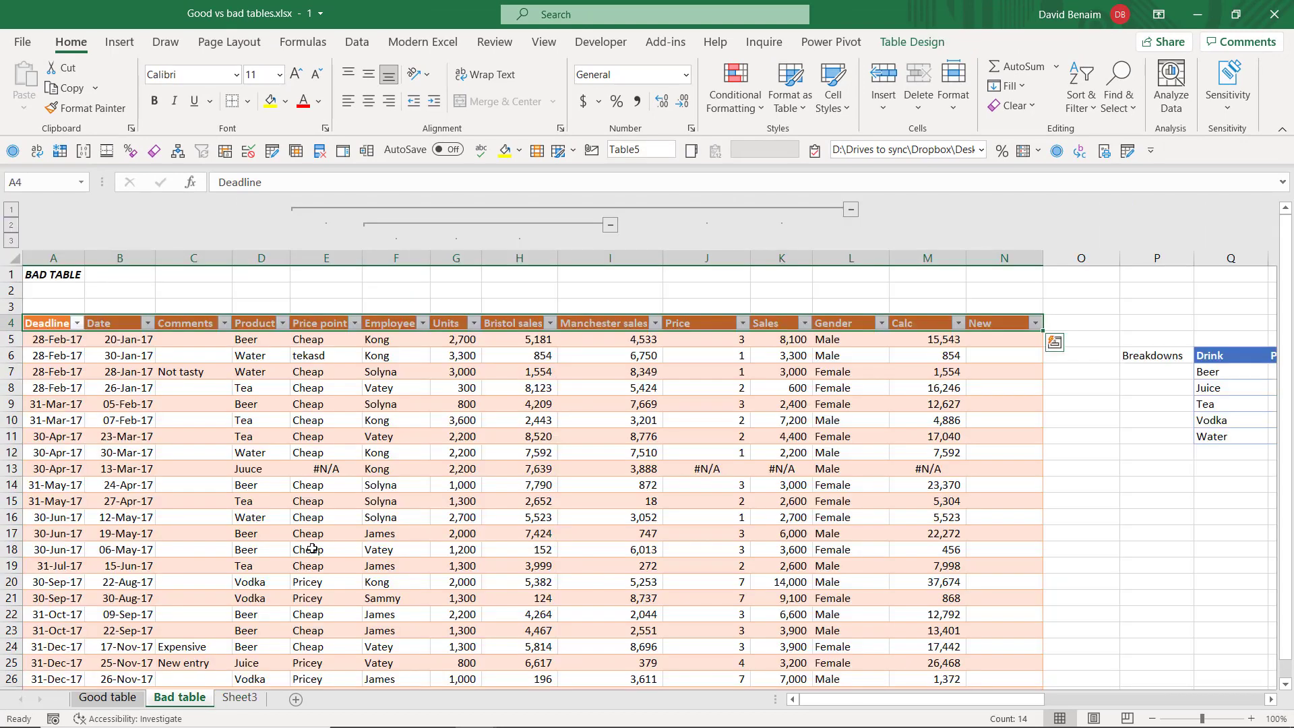
click(265, 344)
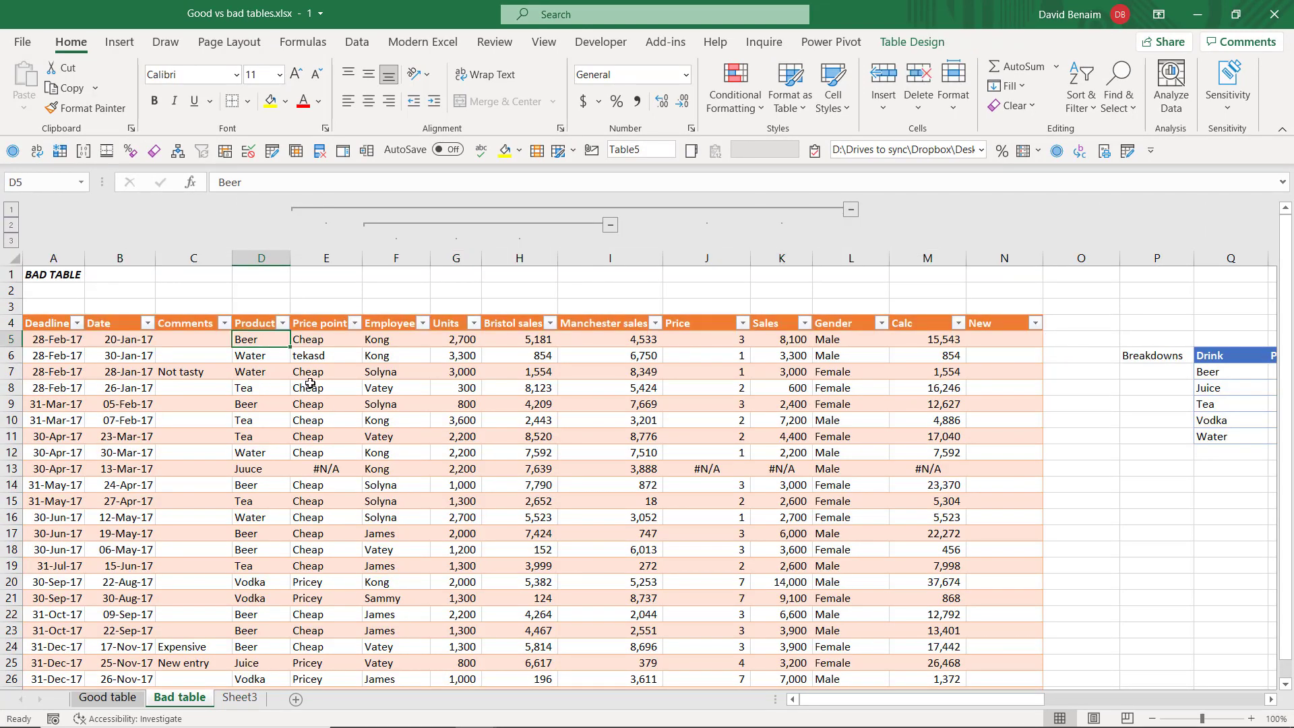
key(ctrl+shift+Down)
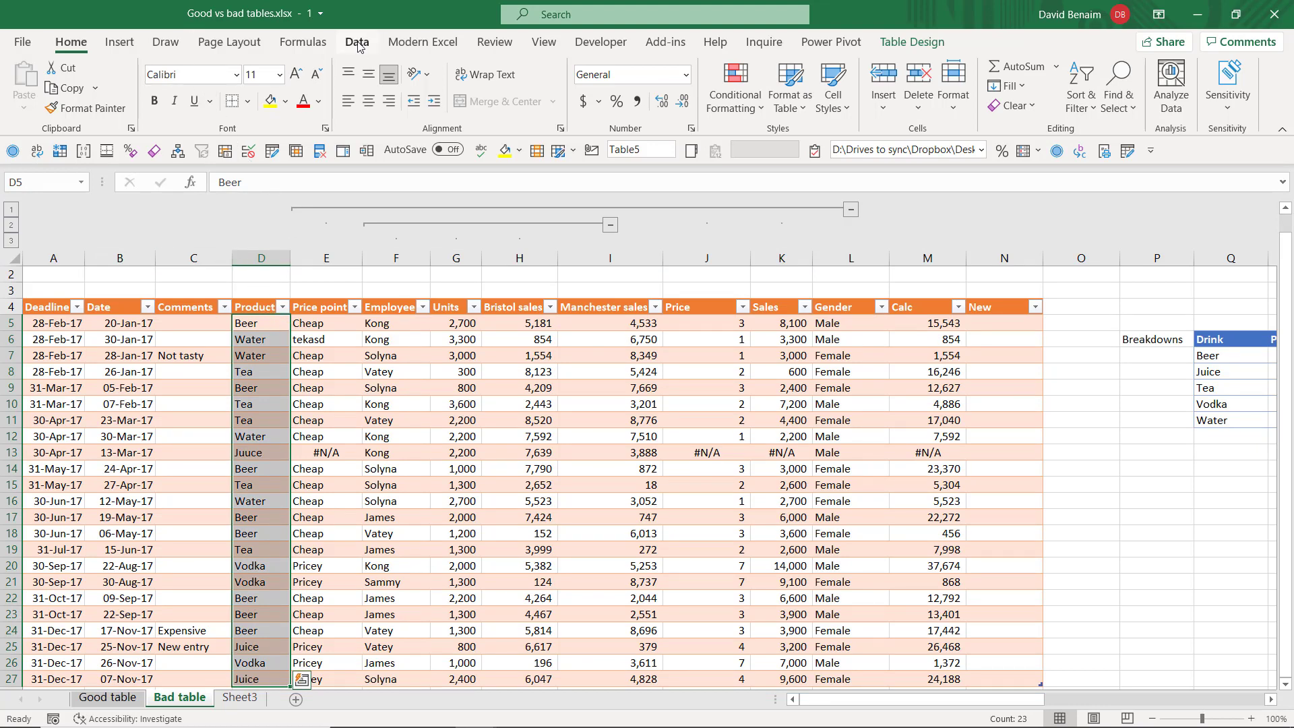
key(ctrl+c)
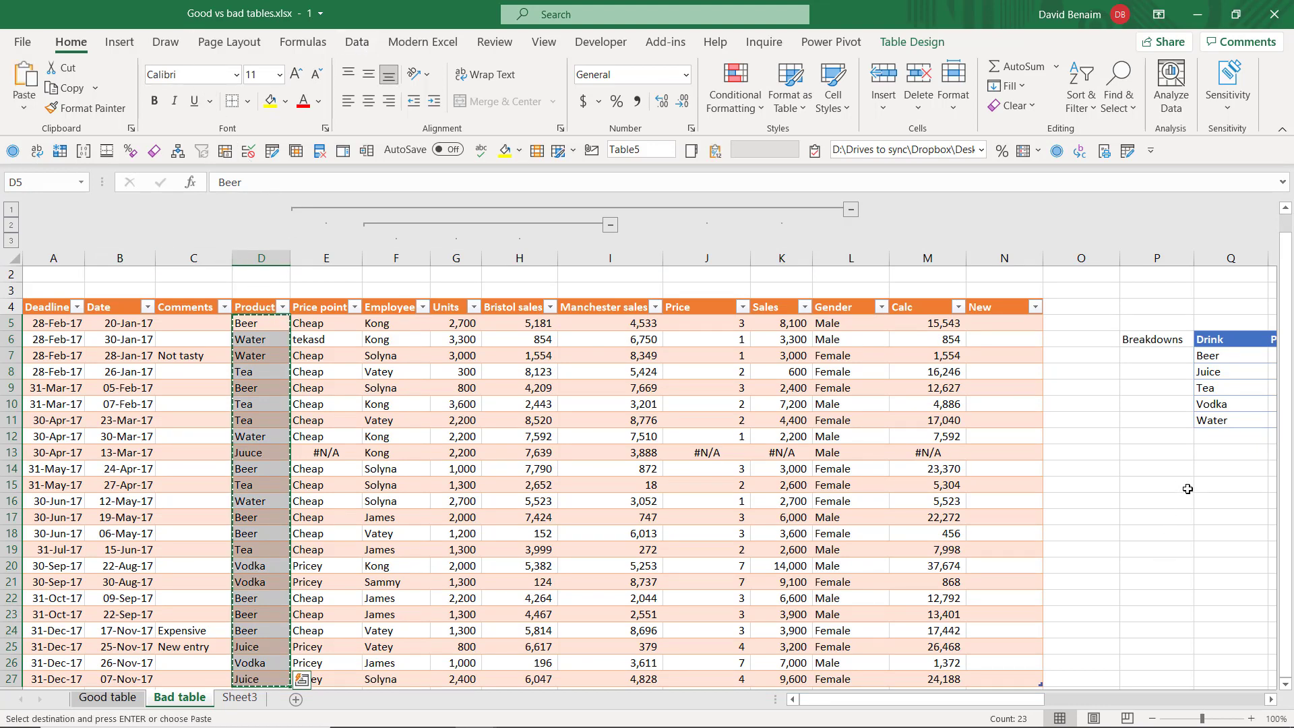
click(1189, 490)
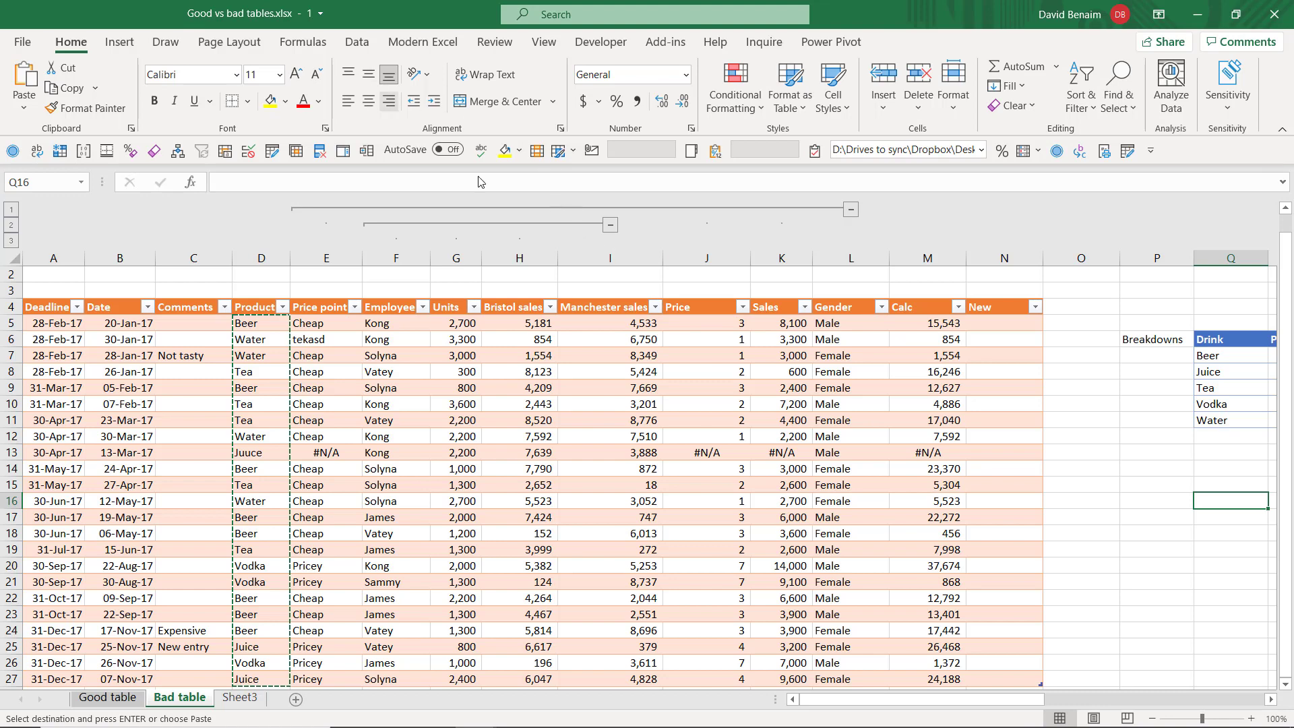
Step: Paste the Product entries into Q16 and remove duplicate values
key(ctrl+v)
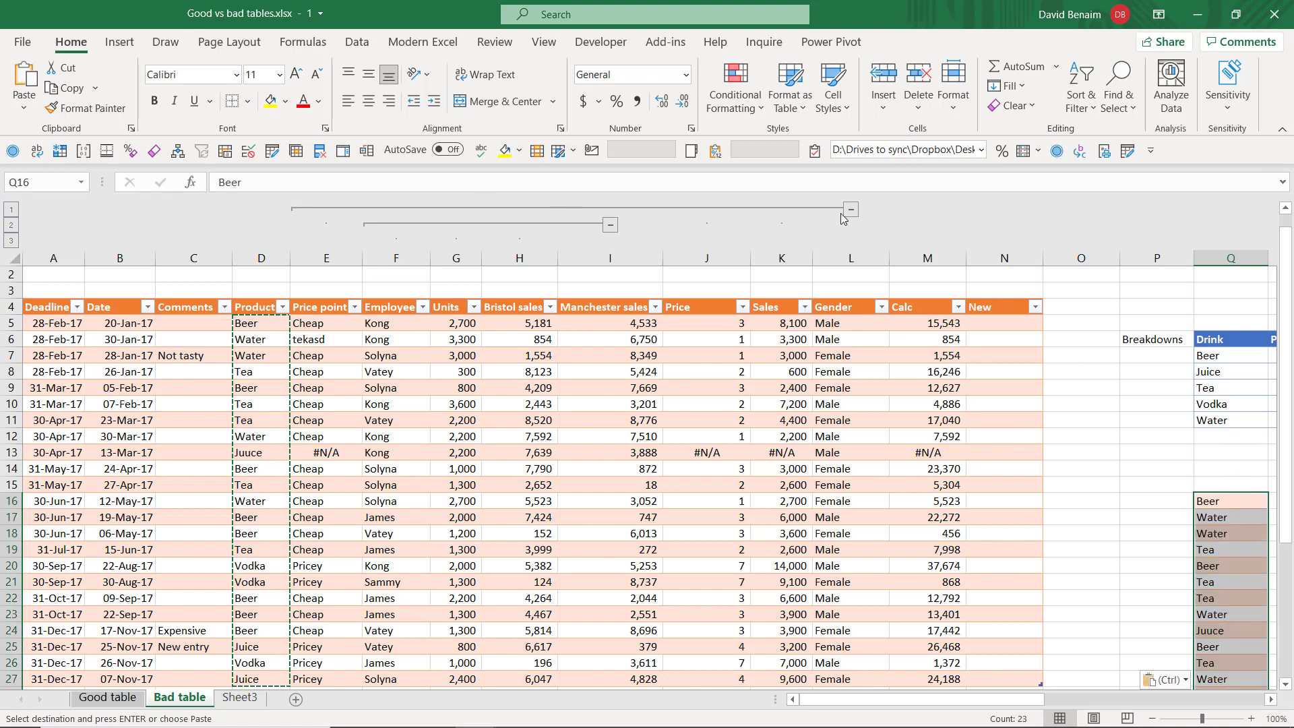
click(356, 41)
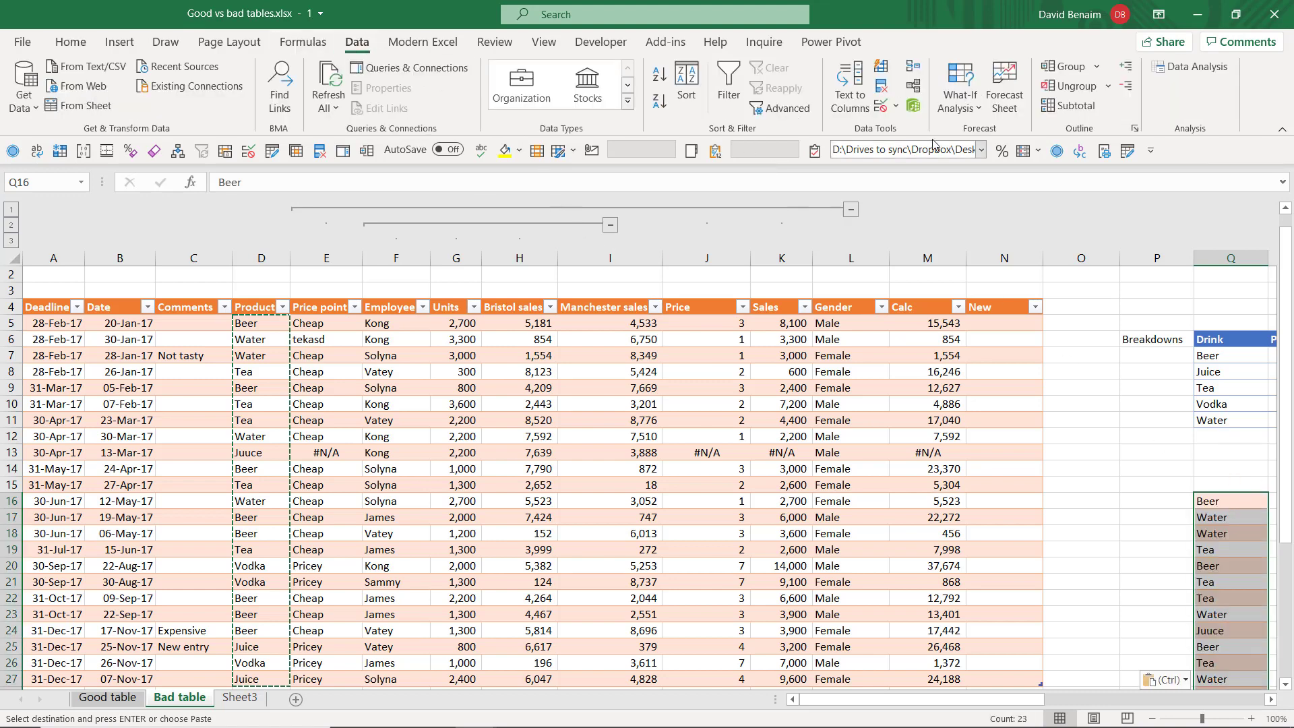
click(881, 81)
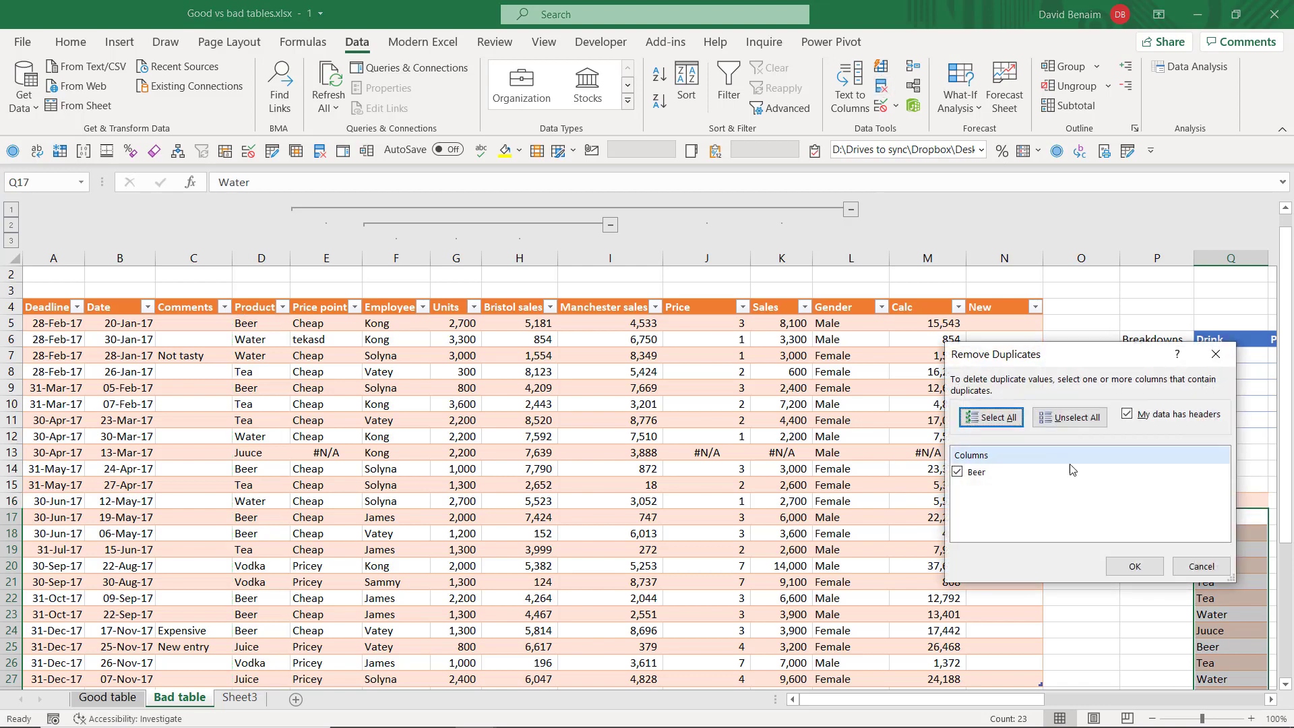
click(1125, 567)
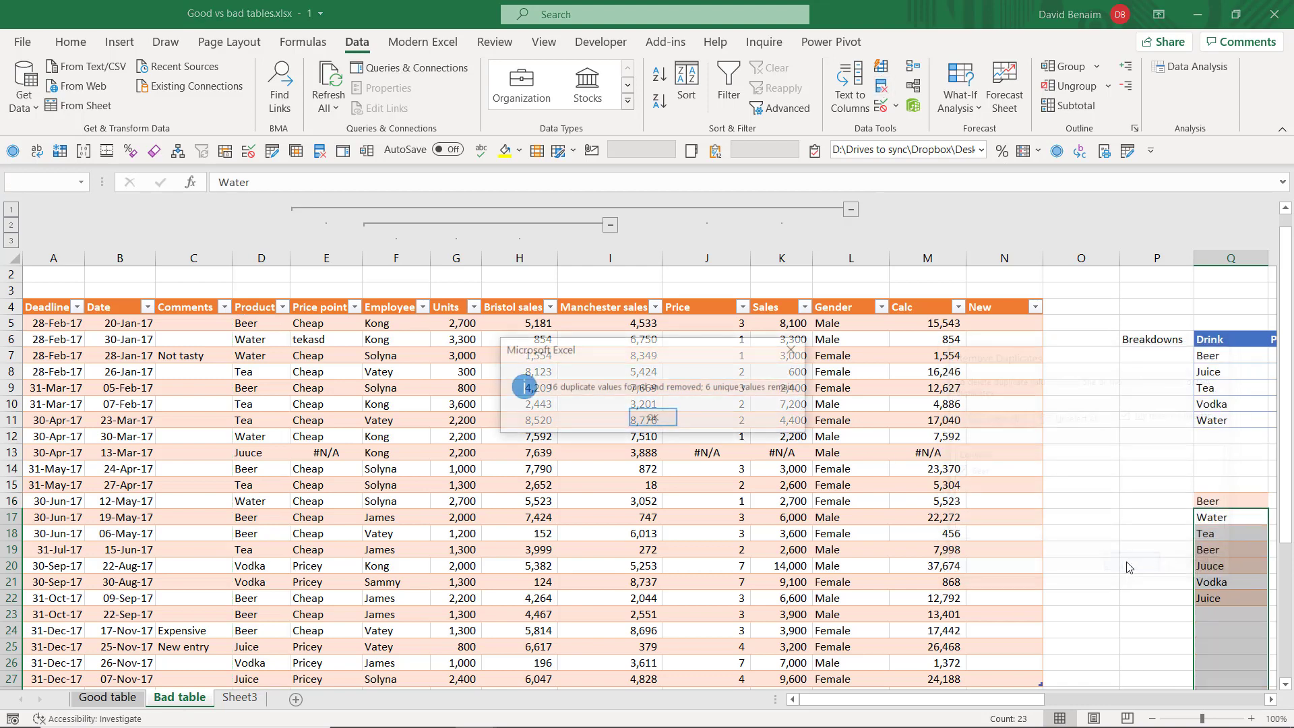
click(676, 419)
click(1239, 568)
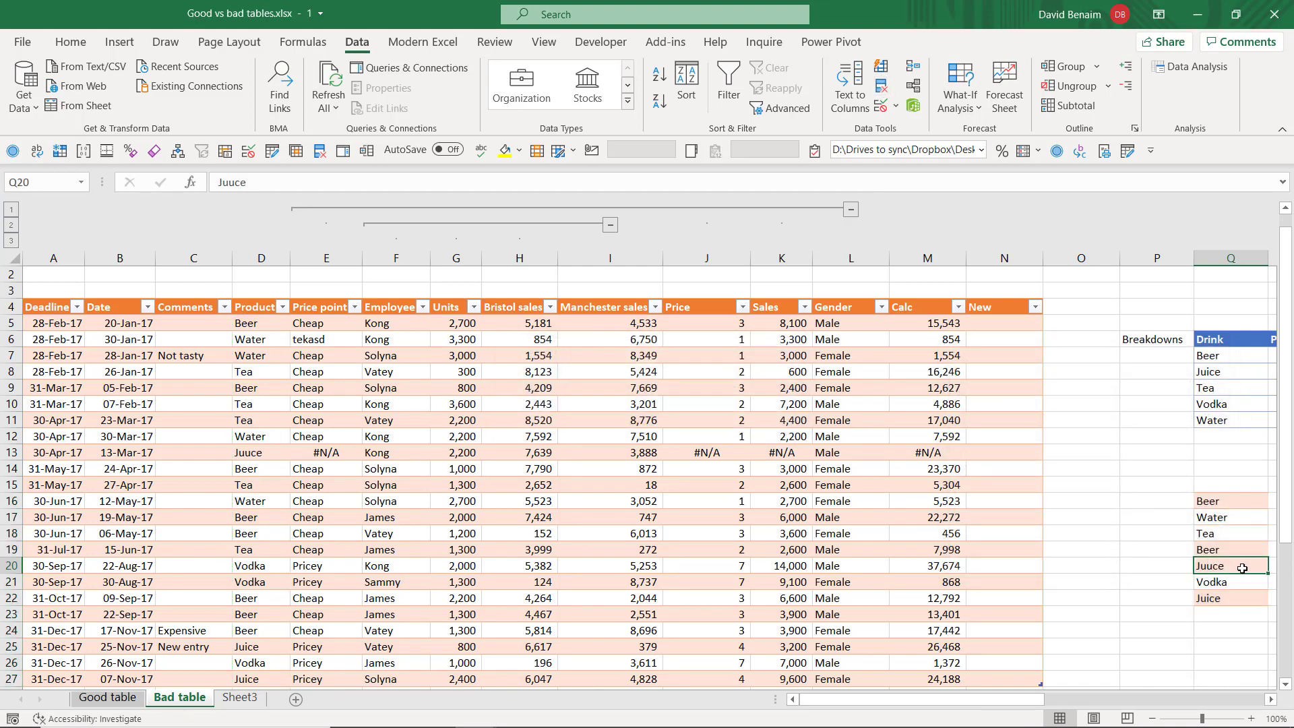
Step: Add an Item header in Q15, turn on filtering, and sort the list A–Z
click(1223, 483)
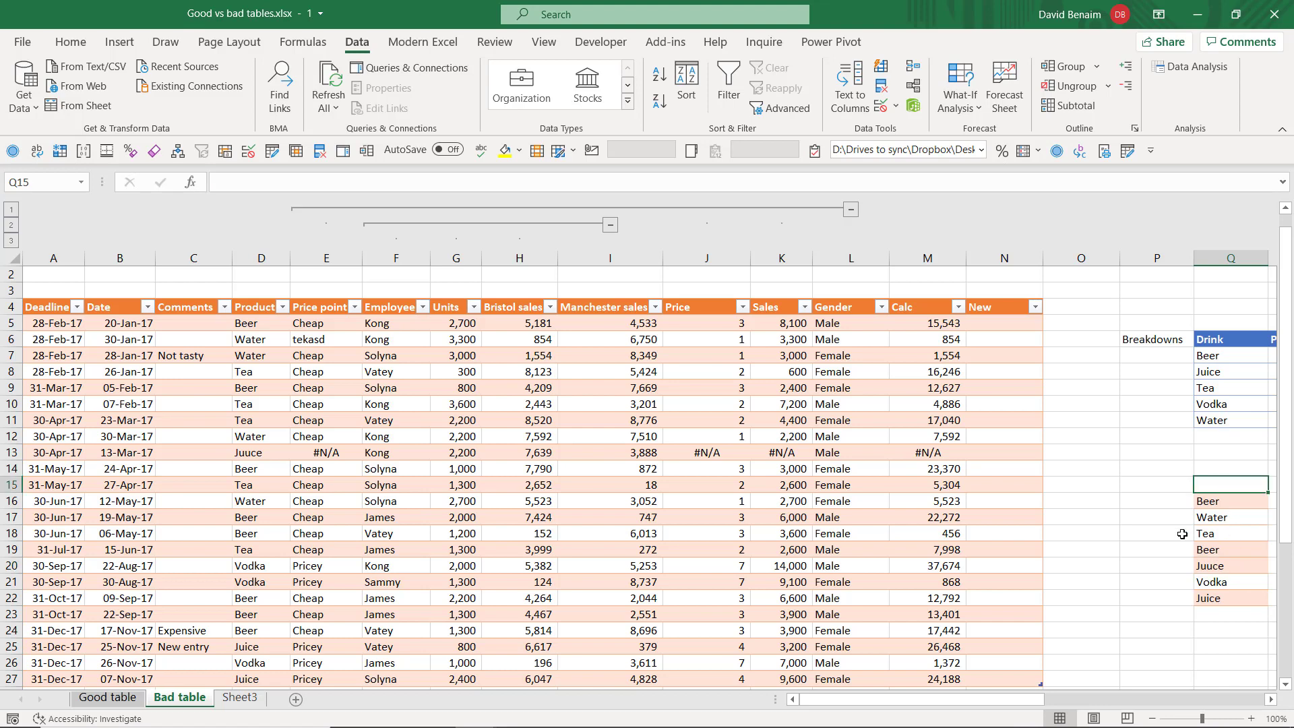
text(Item)
key(ctrl+Return)
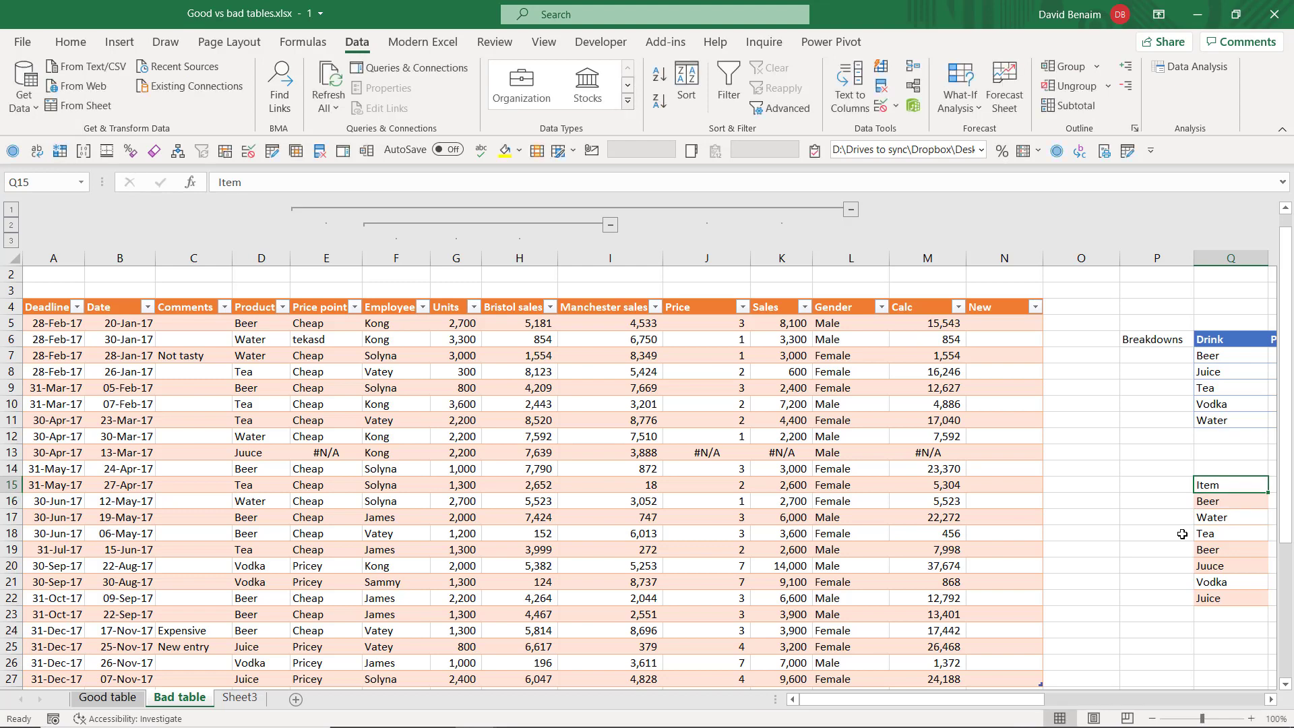
key(ctrl+shift+l)
key(alt+a)
key(s)
key(a)
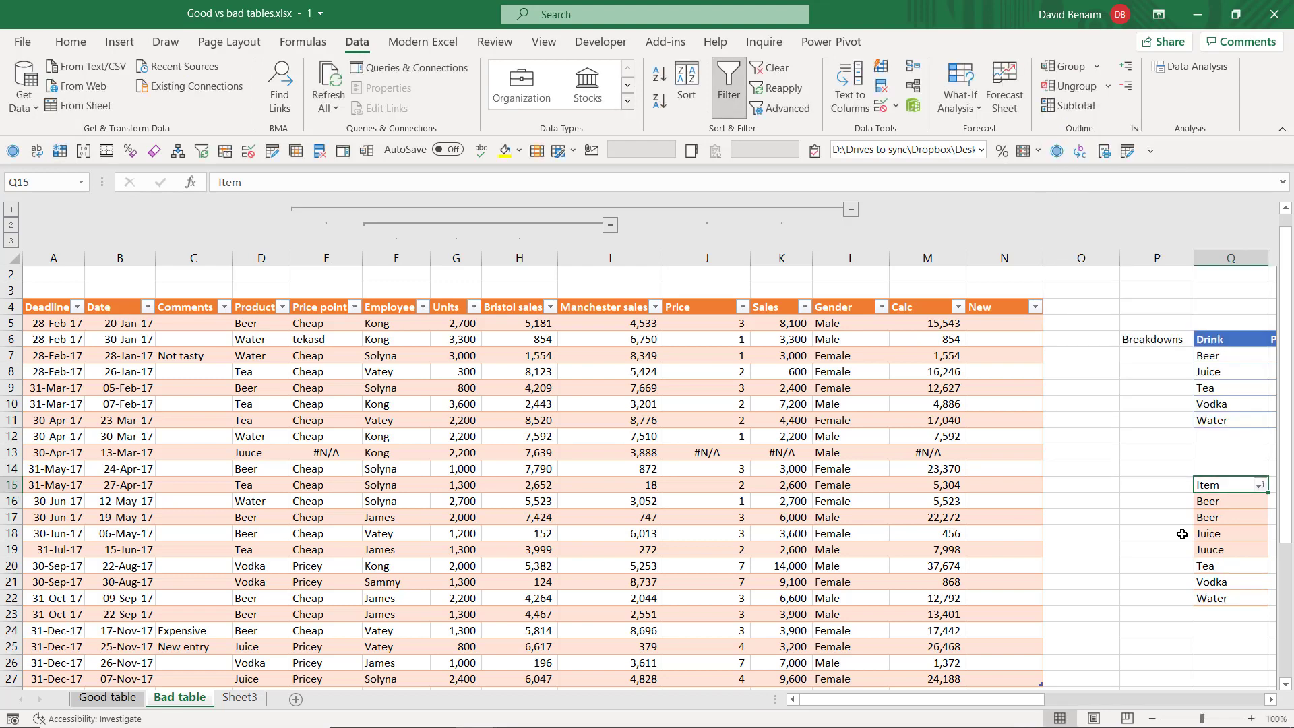
Step: Delete the extra Beer and the misspelled Juuce entries
double_click(1223, 519)
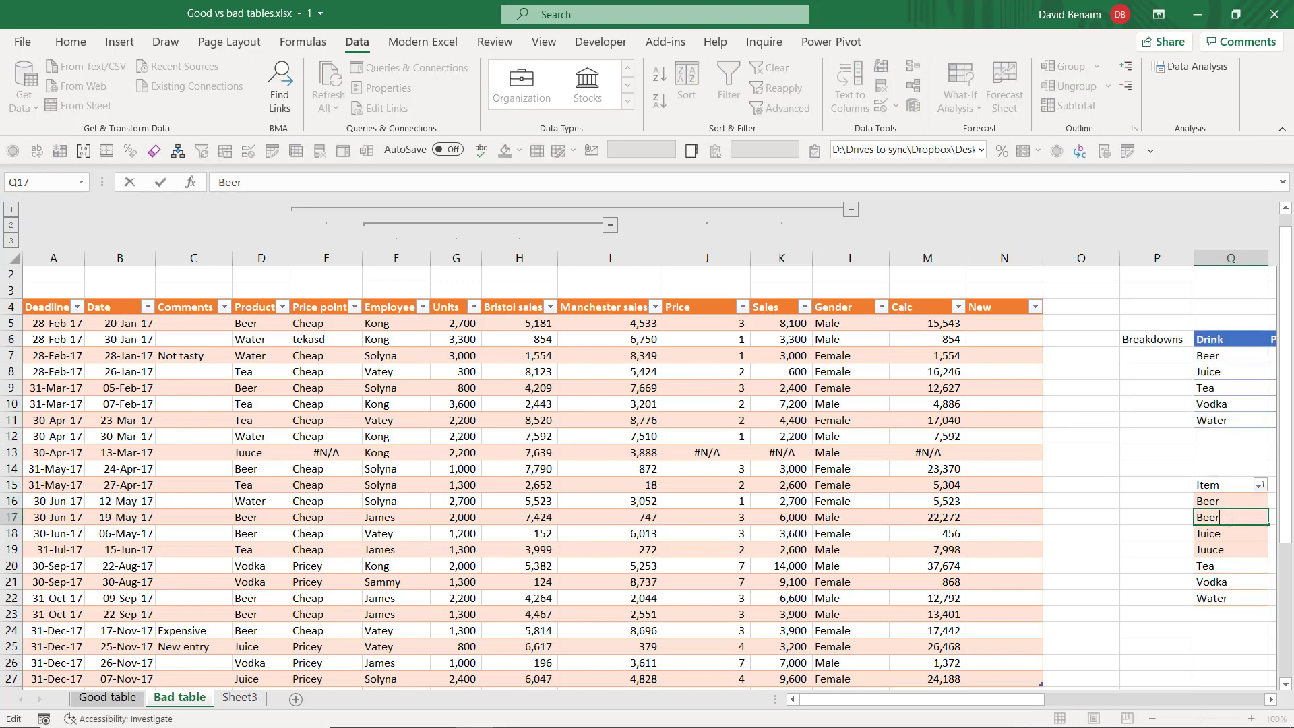
key(Escape)
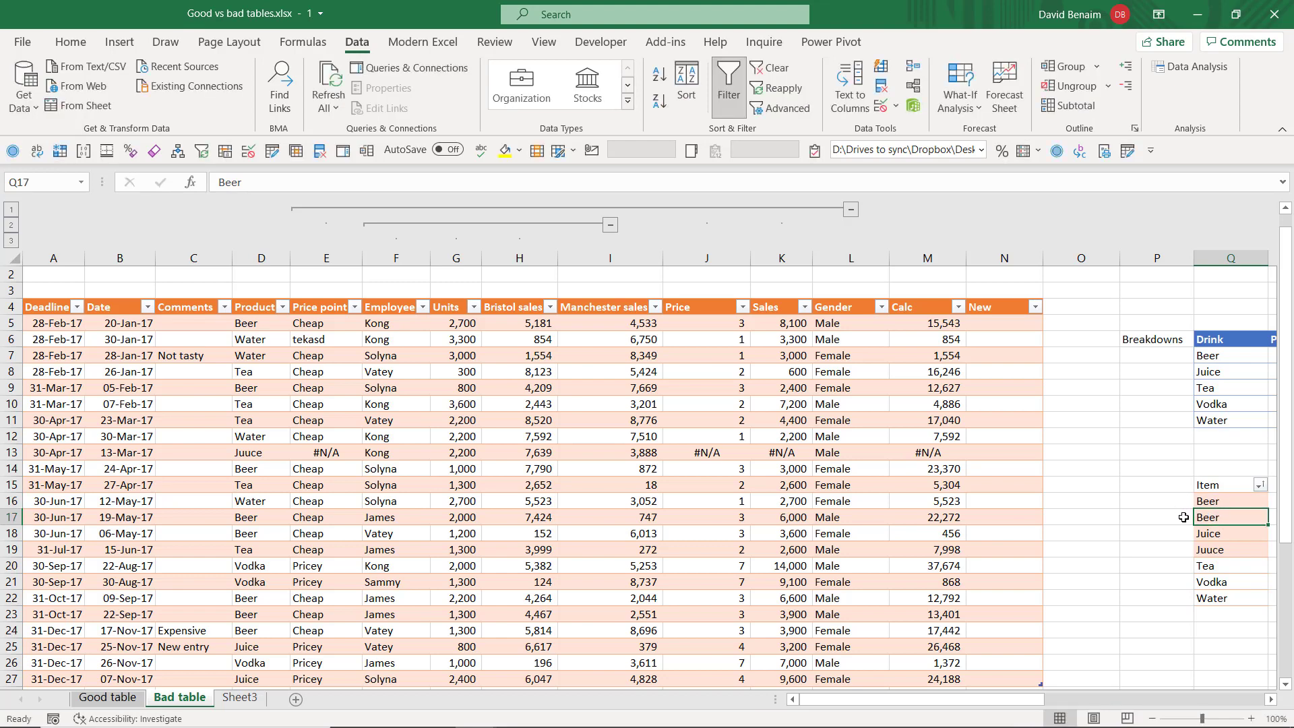
drag(1185, 517, 1213, 590)
key(Delete)
click(1213, 550)
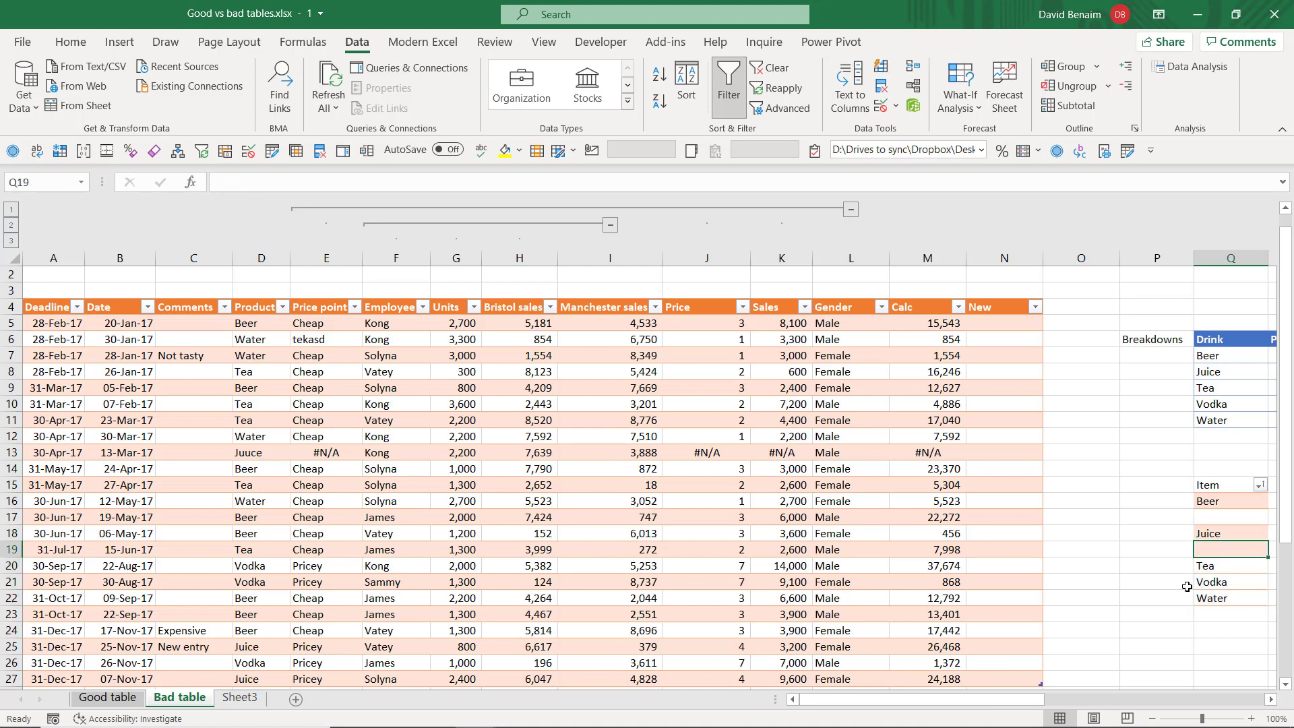
key(Down)
Step: Move the remaining entries up to close the gaps: Beer, Juice, Tea, Vodka, Water
key(ctrl+shift+Down)
key(ctrl+x)
key(Up)
key(Return)
key(Up)
key(ctrl+shift+Down)
key(ctrl+x)
key(Up)
key(Return)
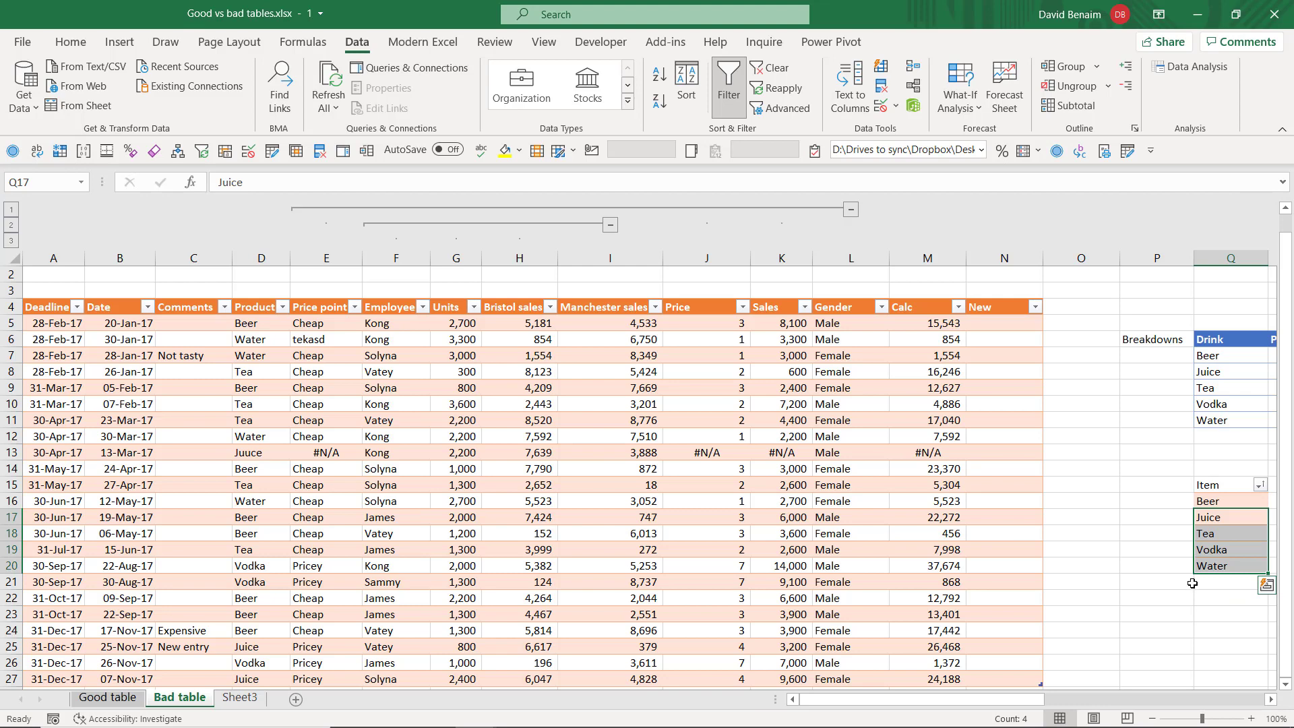
click(1214, 498)
click(1220, 565)
click(1221, 598)
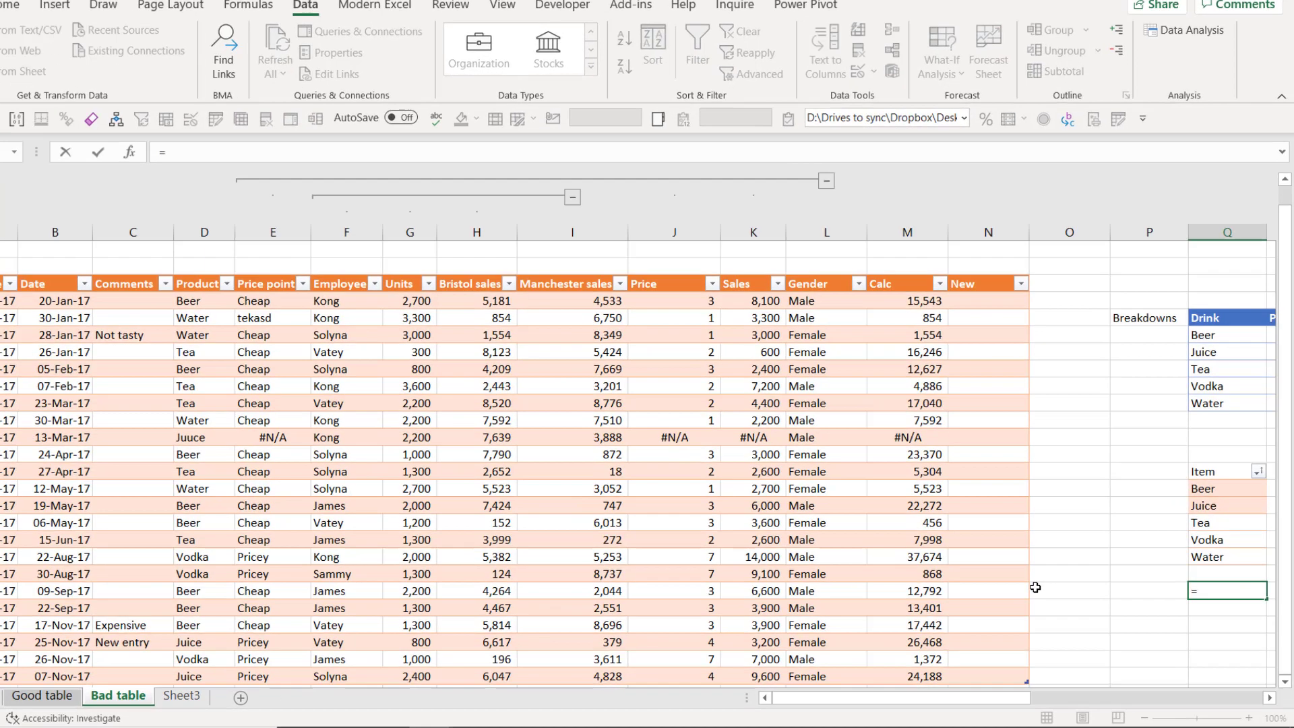
text(=sort)
key(Tab)
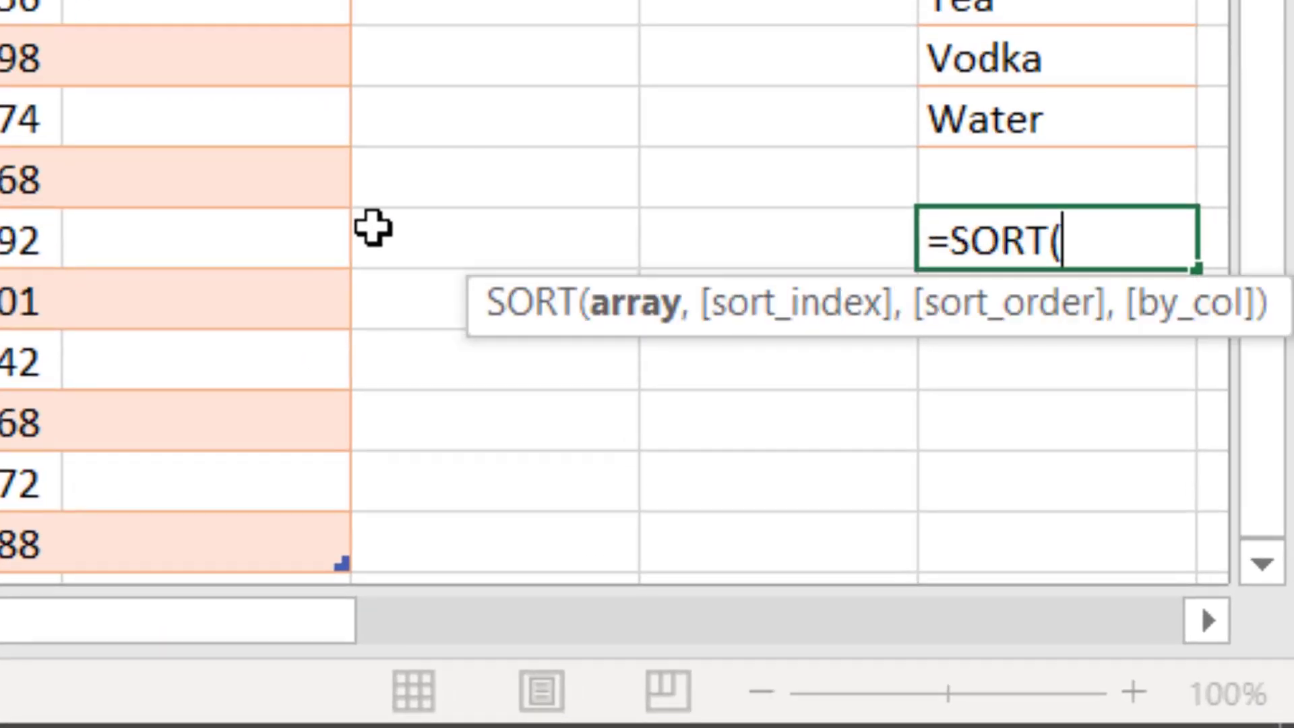
text(uniq)
key(Tab)
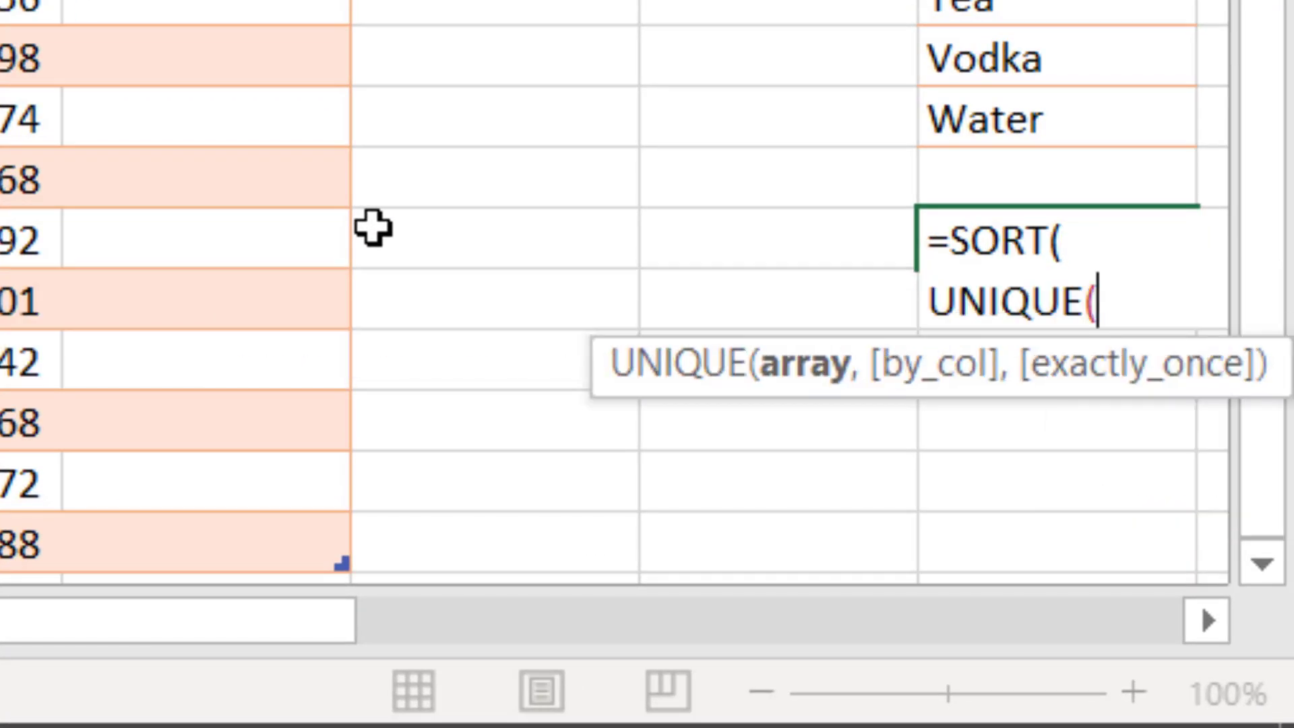
text(E5)
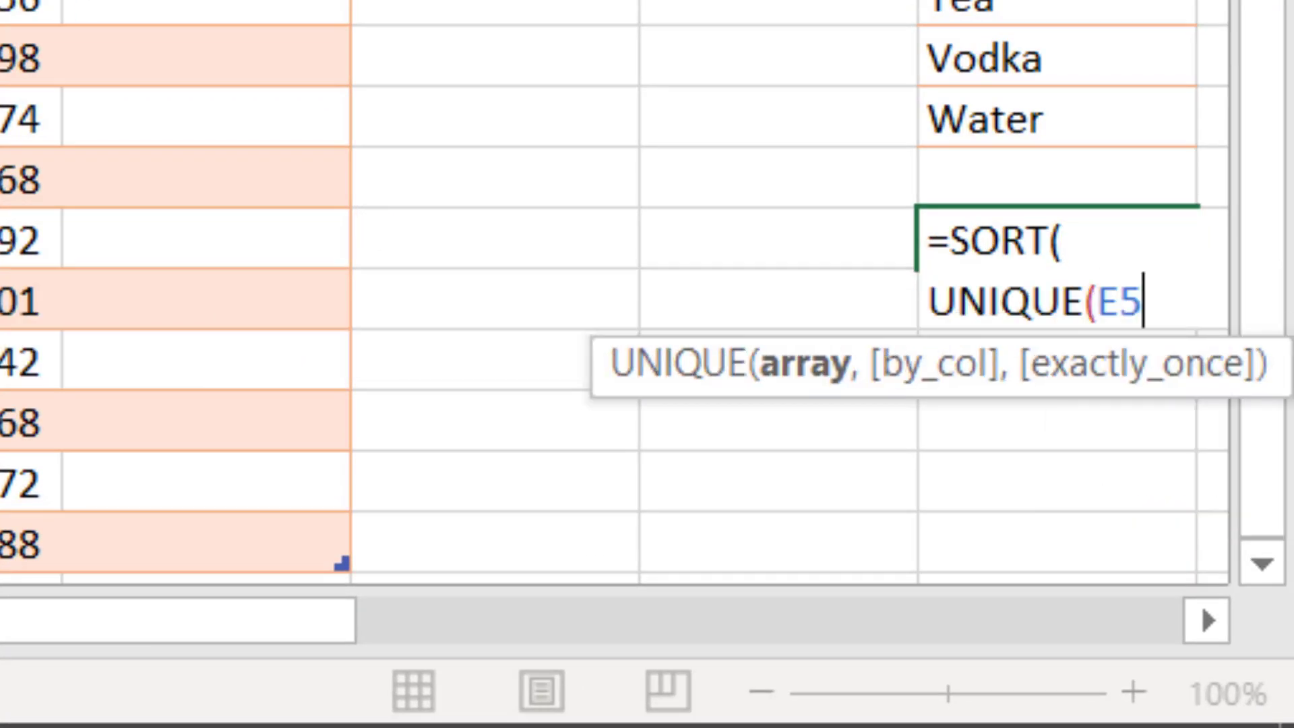
key(BackSpace)
key(BackSpace)
text(D5)
key(BackSpace)
key(BackSpace)
key(alt+Return)
text(Table5[Product])
key(alt+Return)
text())
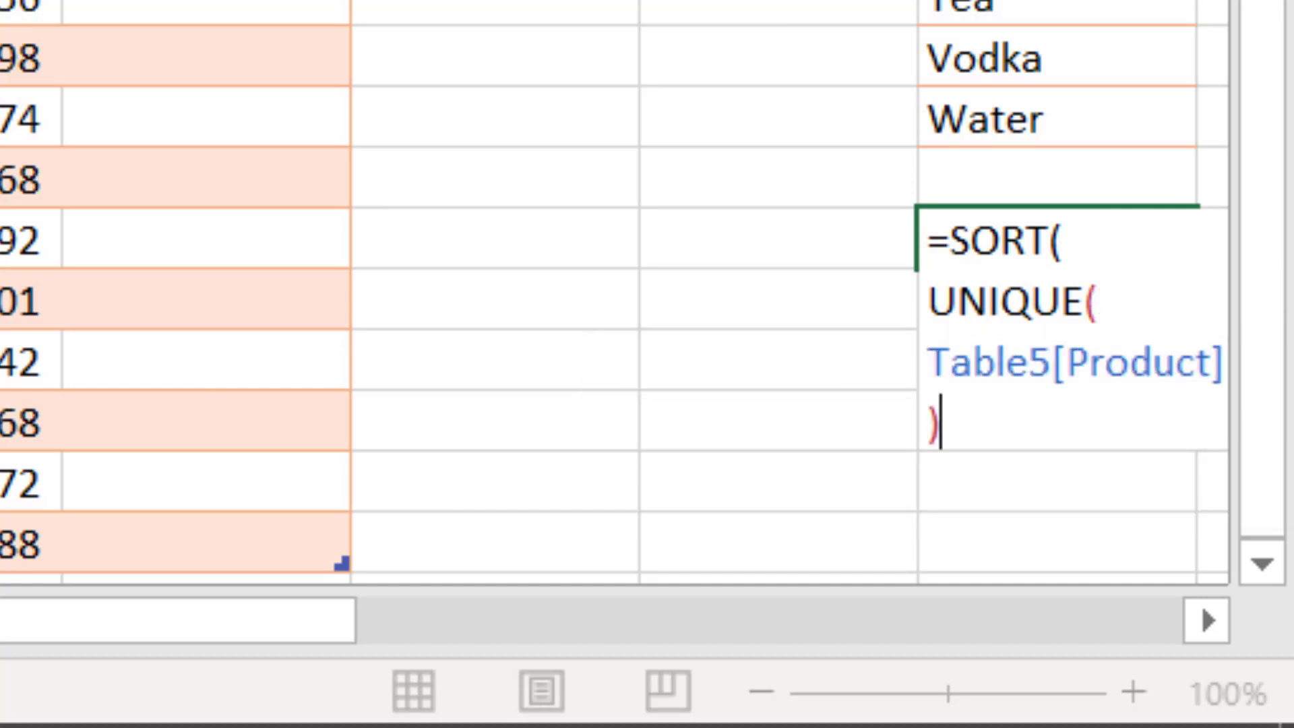
text())
key(Return)
key(Right)
click(558, 240)
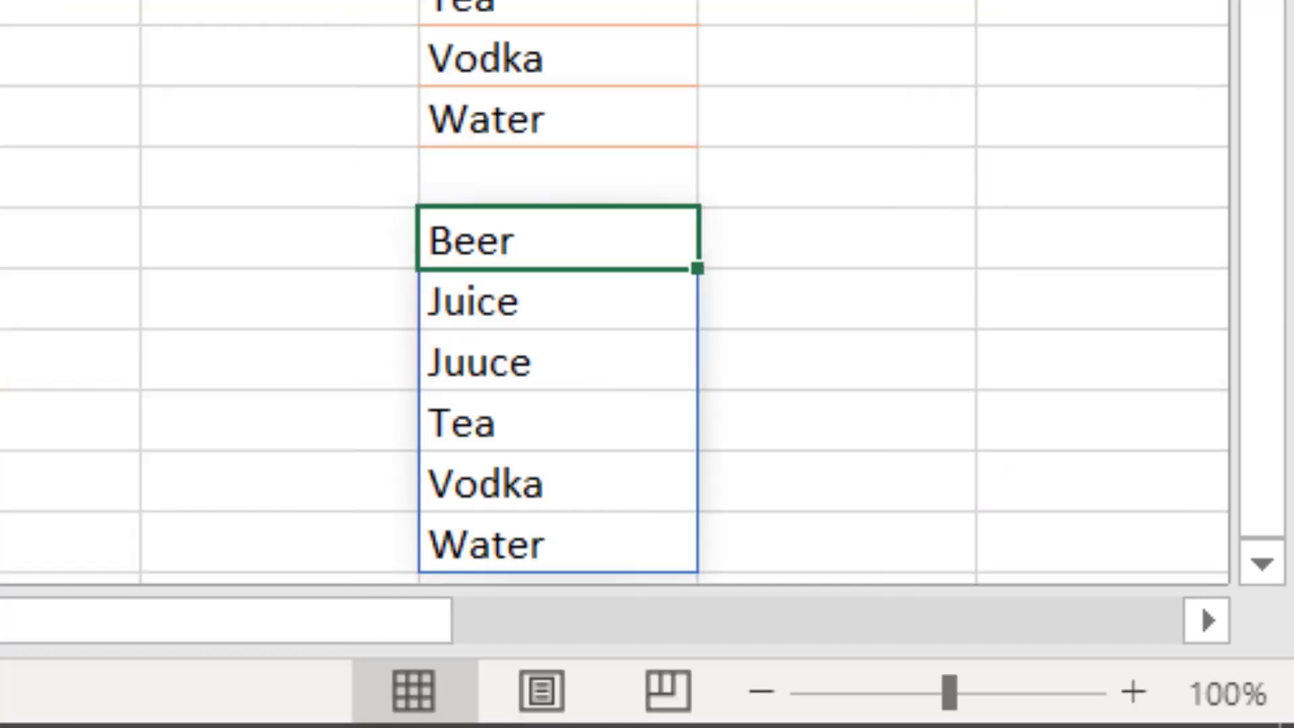
key(ctrl+shift+Down)
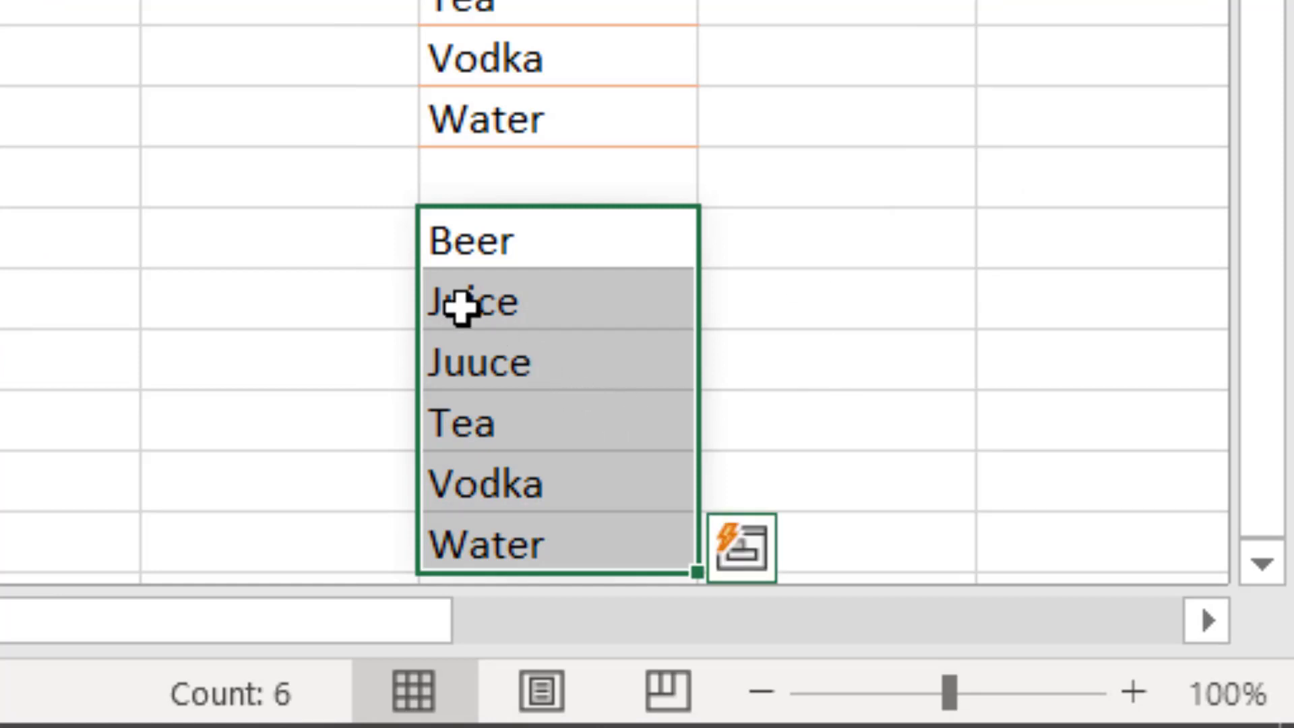
key(ctrl+c)
key(ctrl+alt+v)
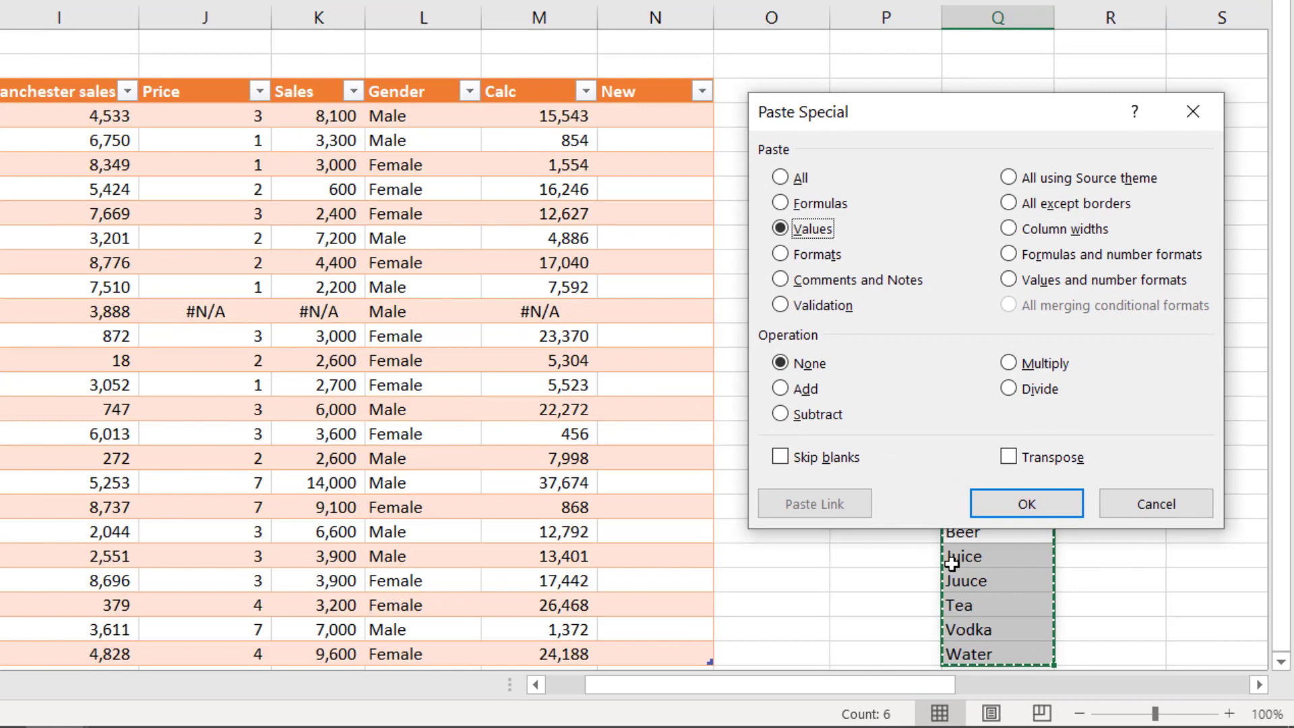
key(Return)
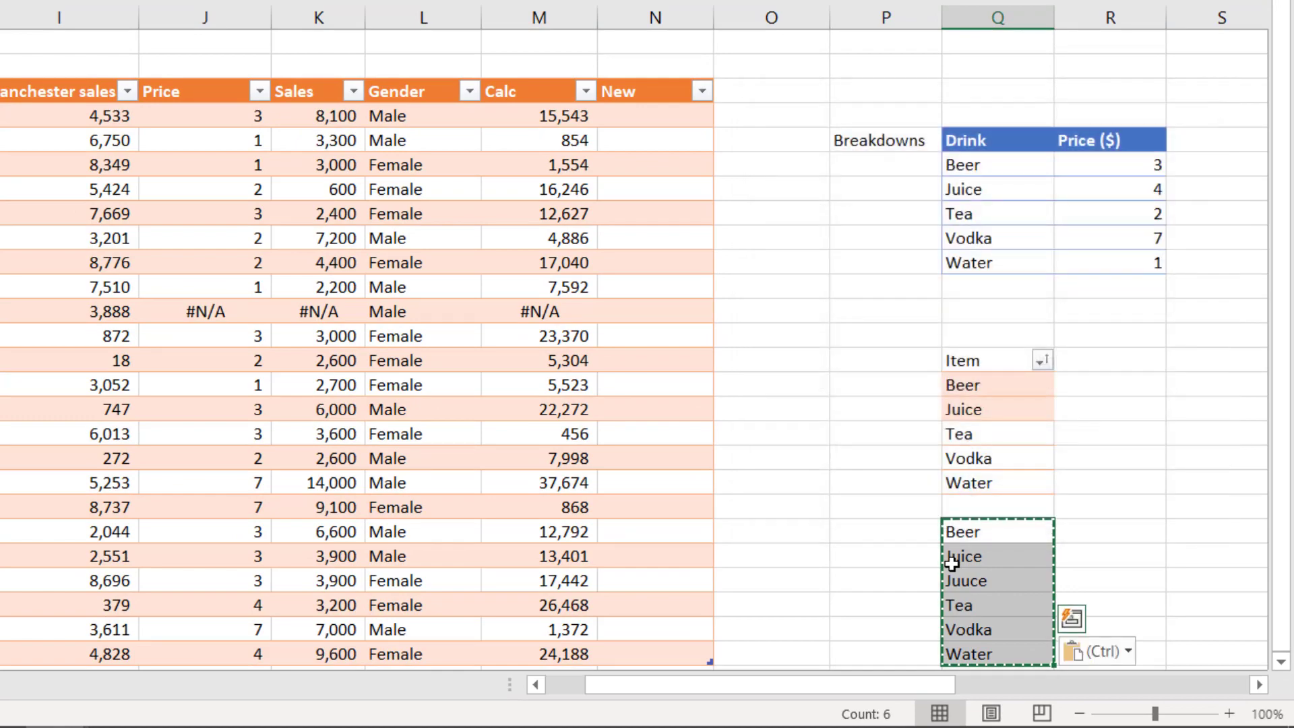
click(953, 563)
drag(954, 529, 982, 650)
key(Delete)
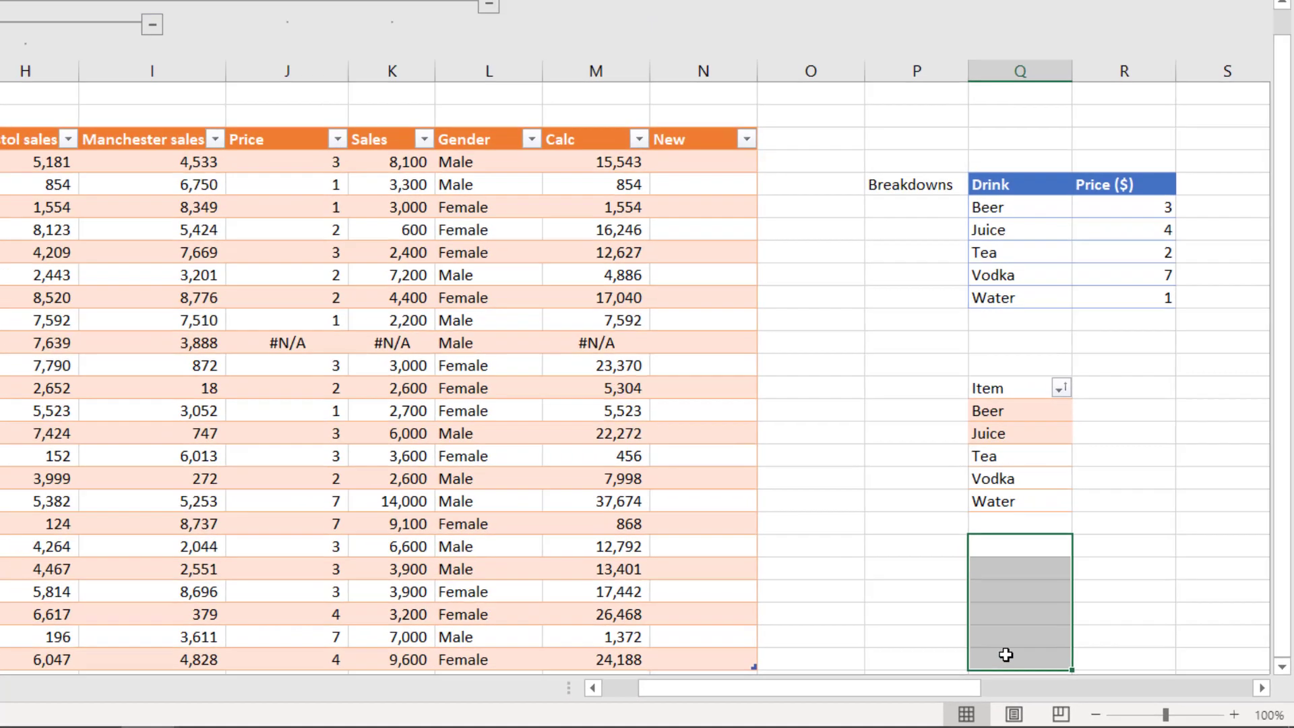
key(ctrl+Up)
key(ctrl+Up)
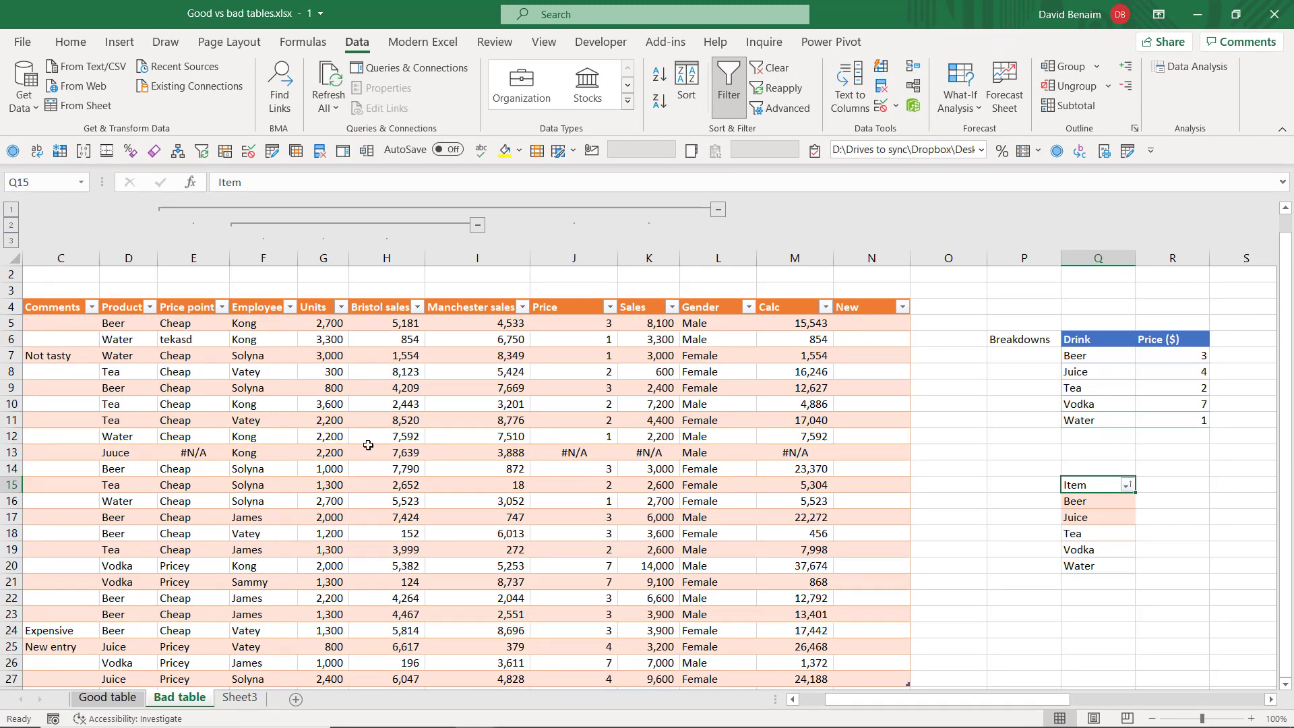
Step: Validate the Product column as a List sourced from Q16:Q20, Beer through Water
click(129, 314)
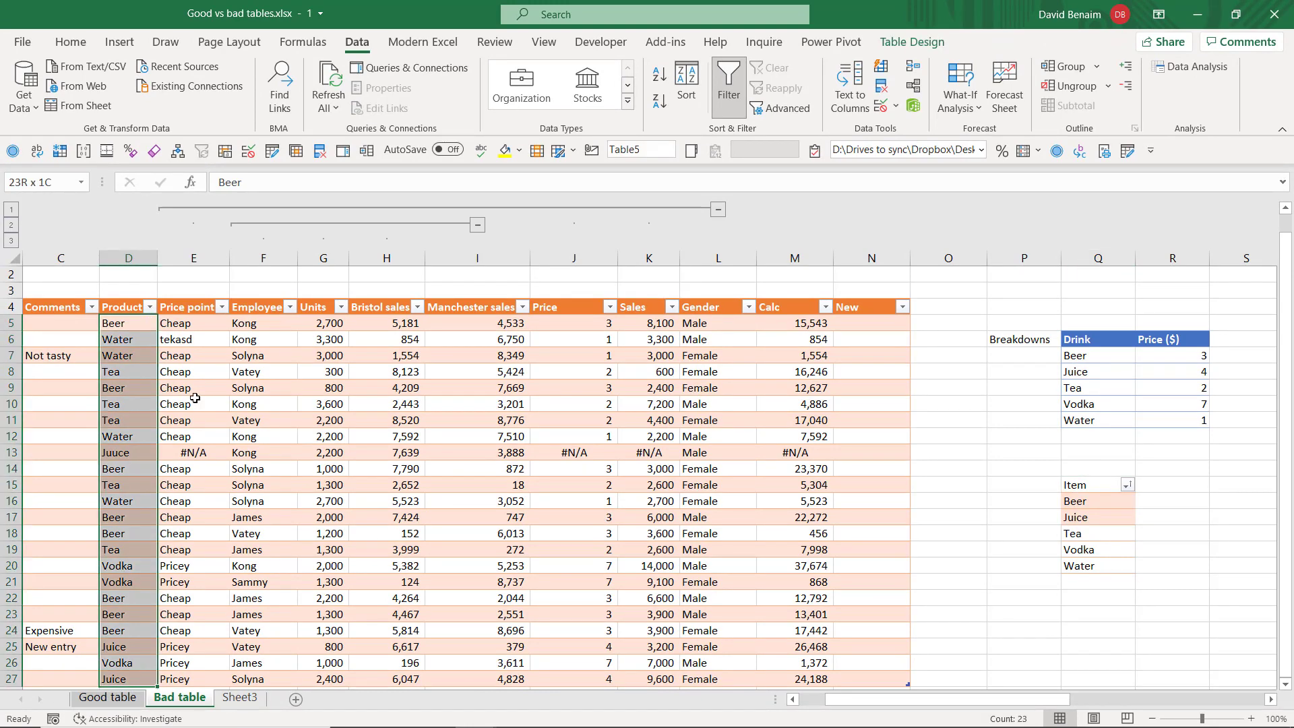
click(880, 105)
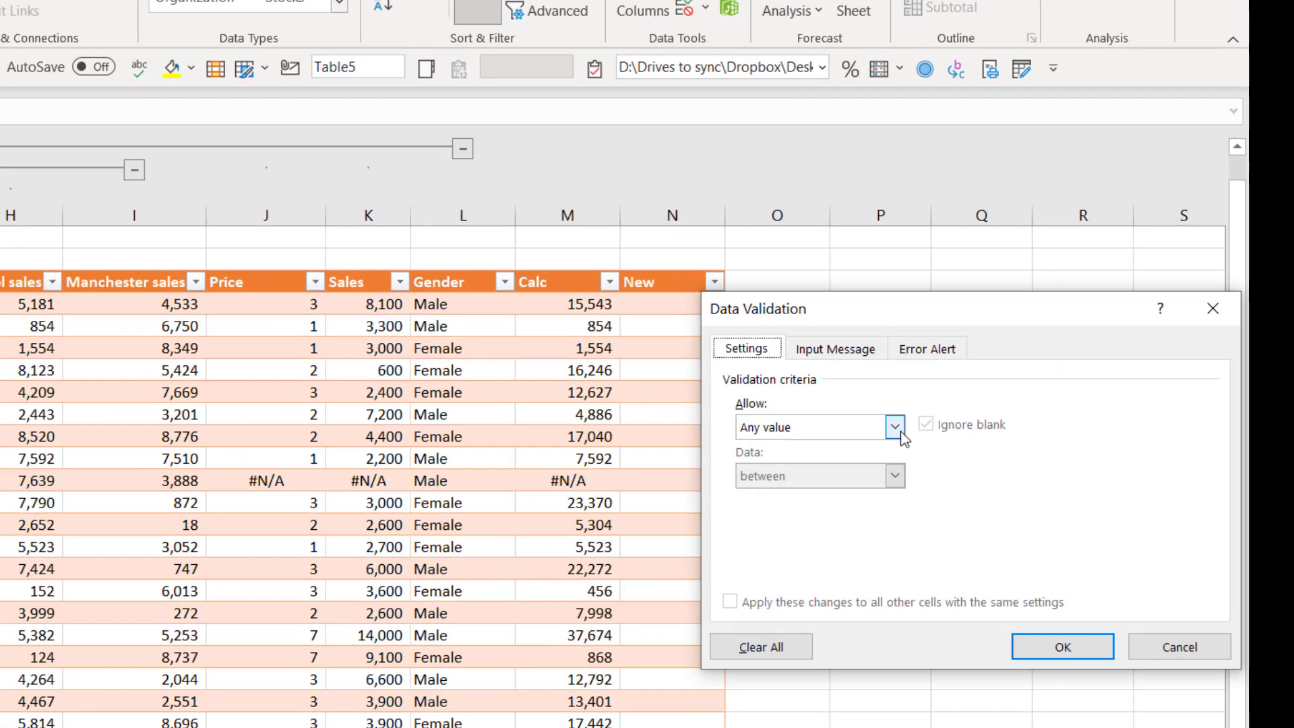
click(895, 427)
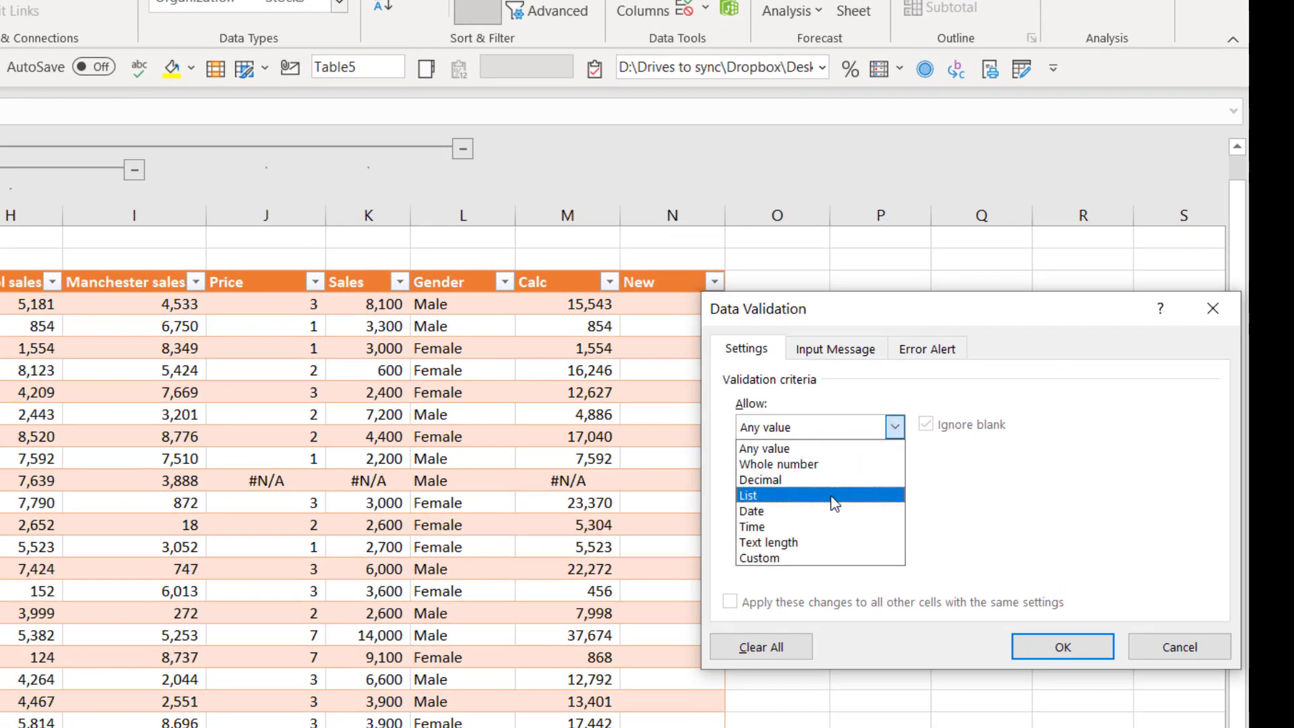
click(836, 495)
click(1070, 525)
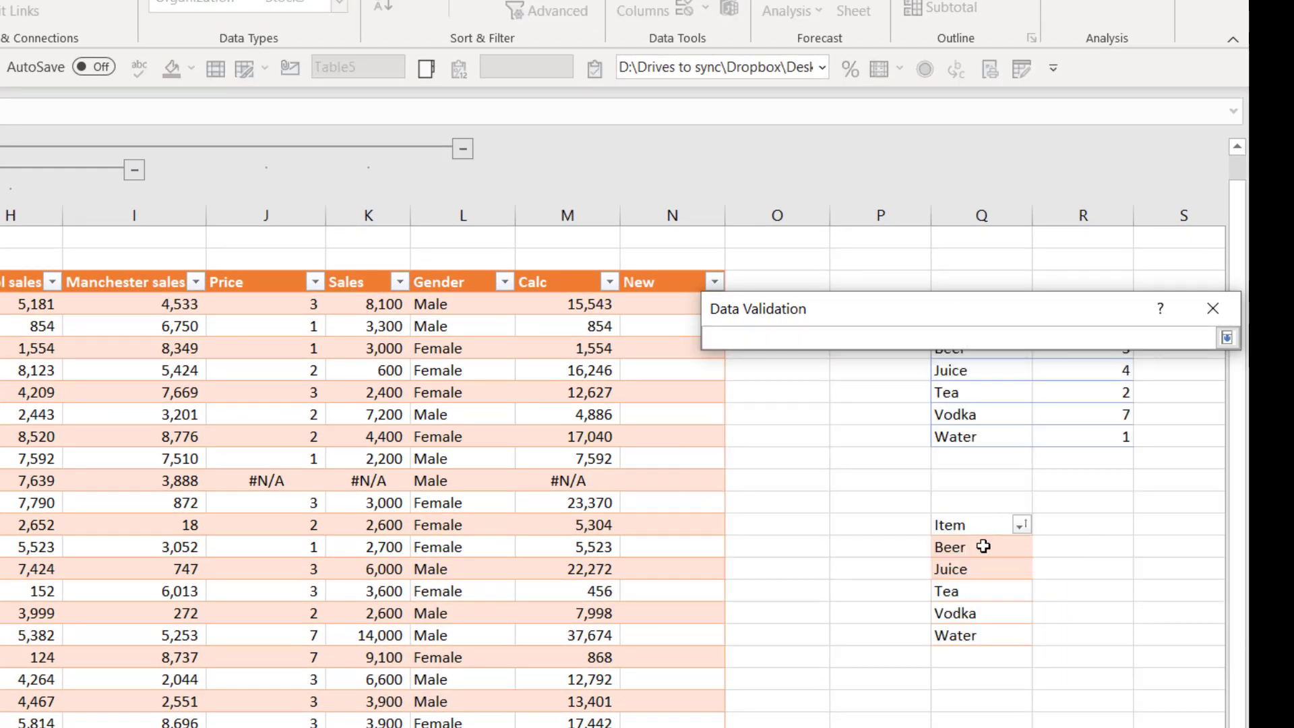
drag(985, 546, 984, 635)
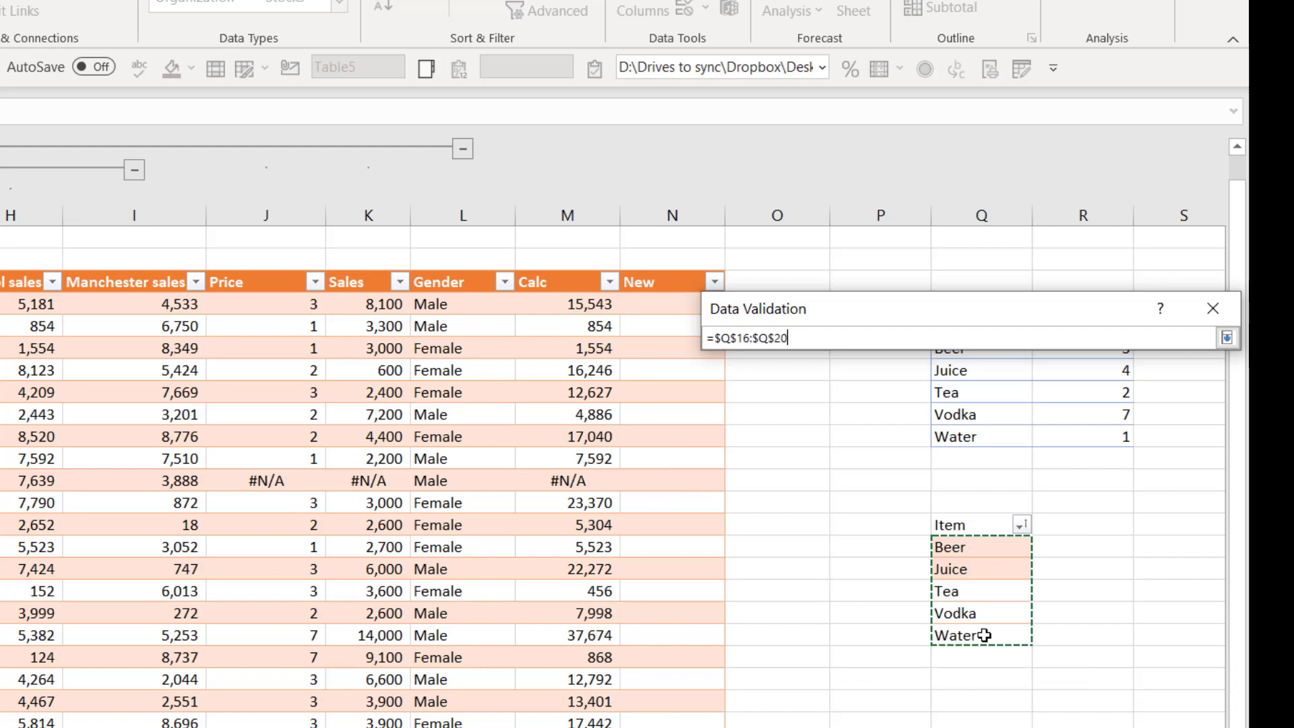
key(Return)
key(Return)
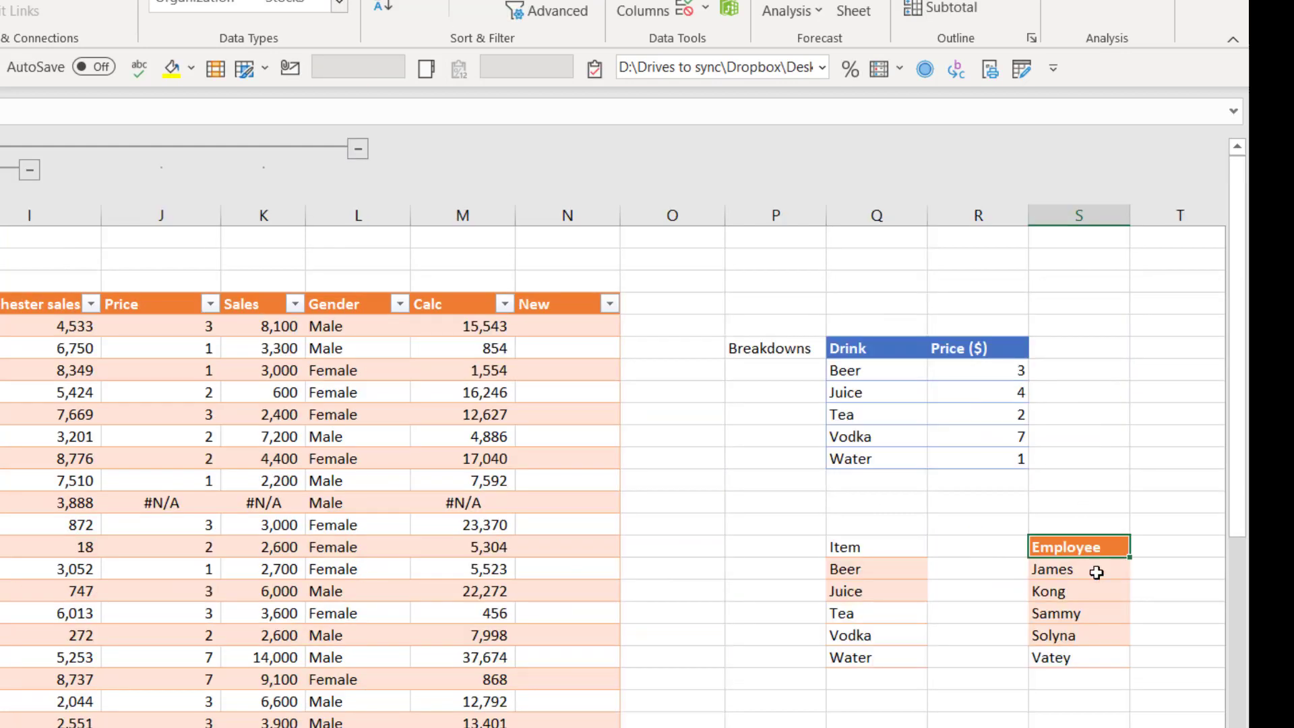
Step: Review the employee names listed in column S
click(1097, 572)
click(1100, 596)
click(1101, 621)
click(1106, 638)
click(1092, 666)
key(Return)
click(1070, 568)
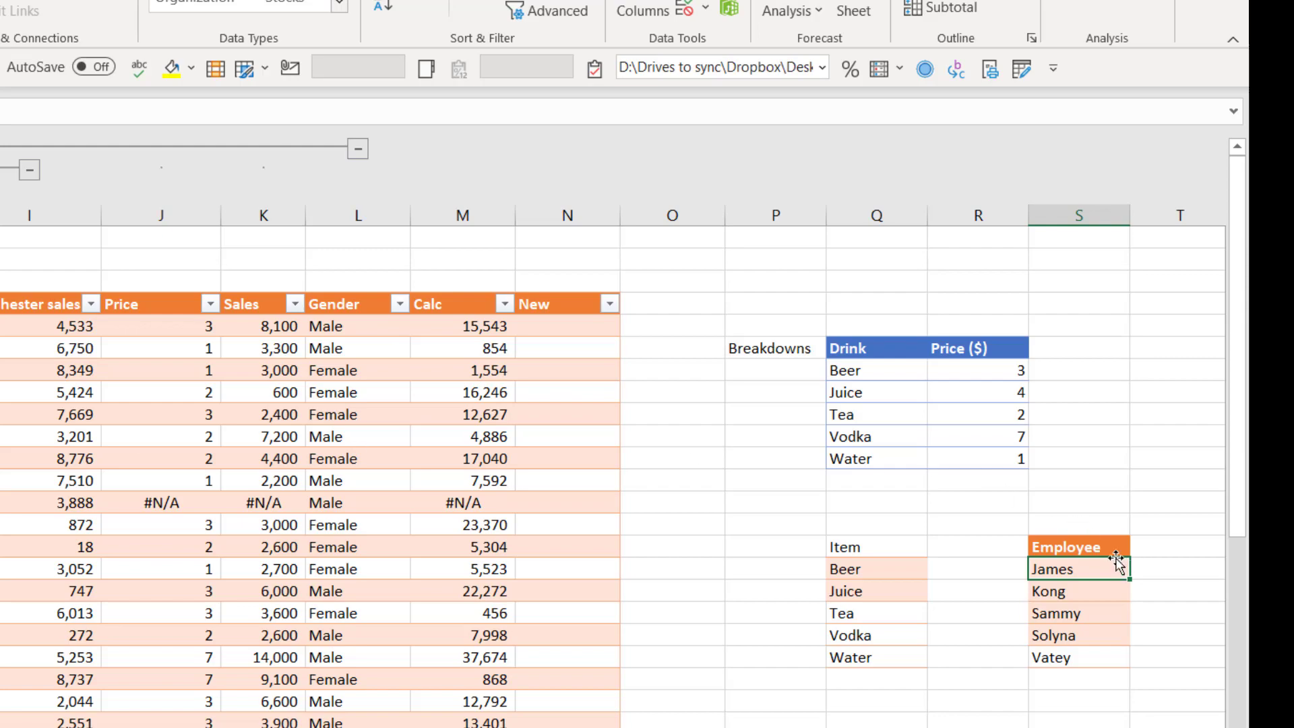
Step: Format S15:S20 as a table in the yellow Medium style, clearing existing formatting
drag(1092, 544, 1103, 660)
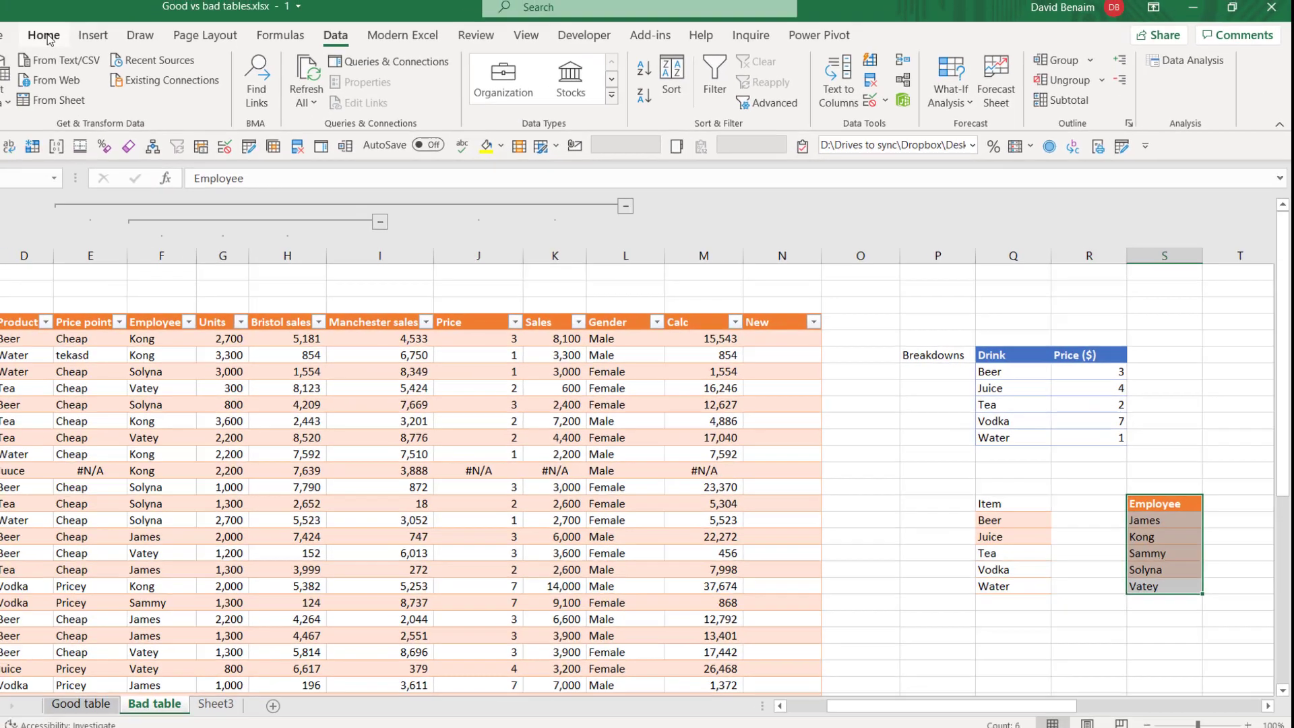
click(71, 41)
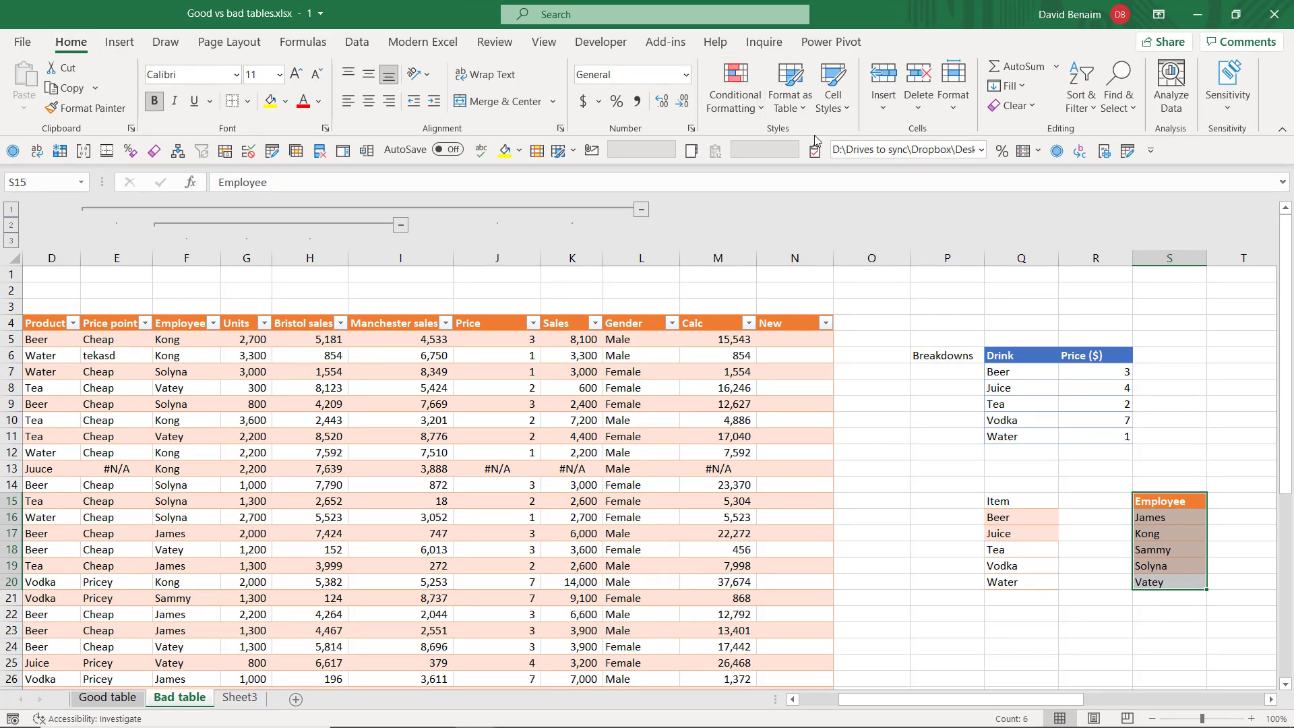
click(787, 106)
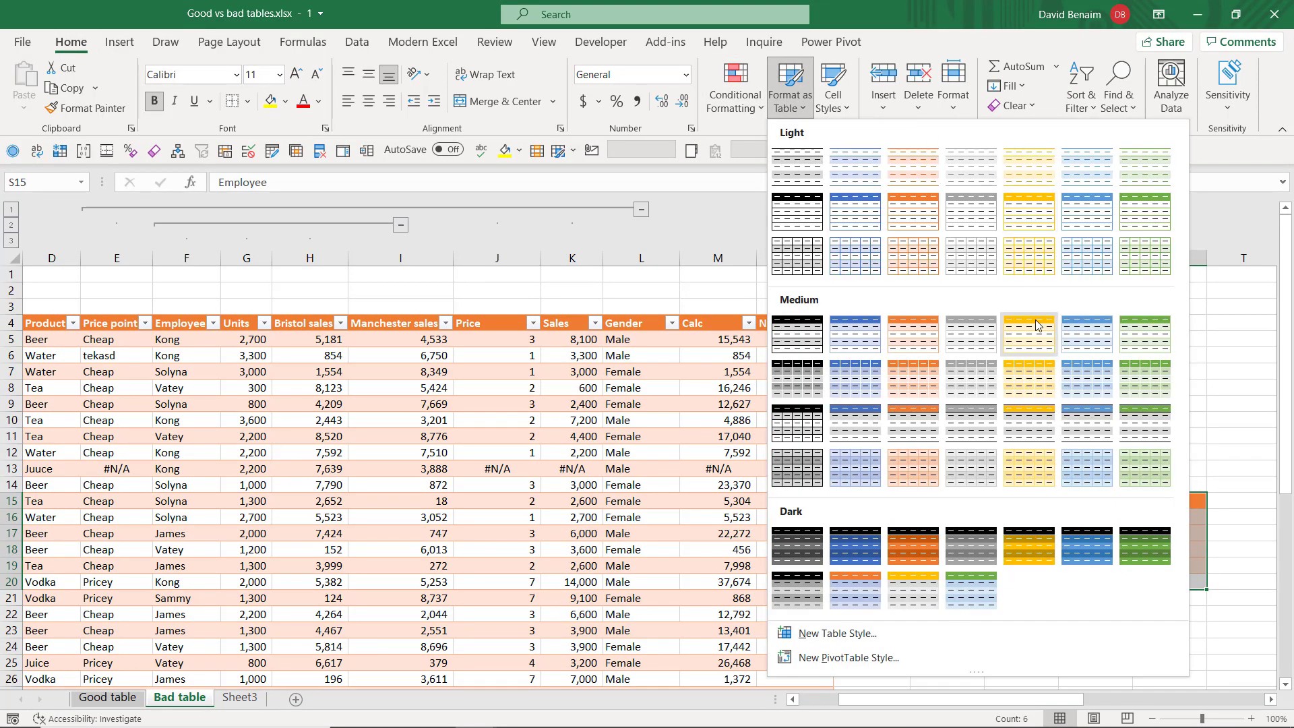
right_click(1024, 340)
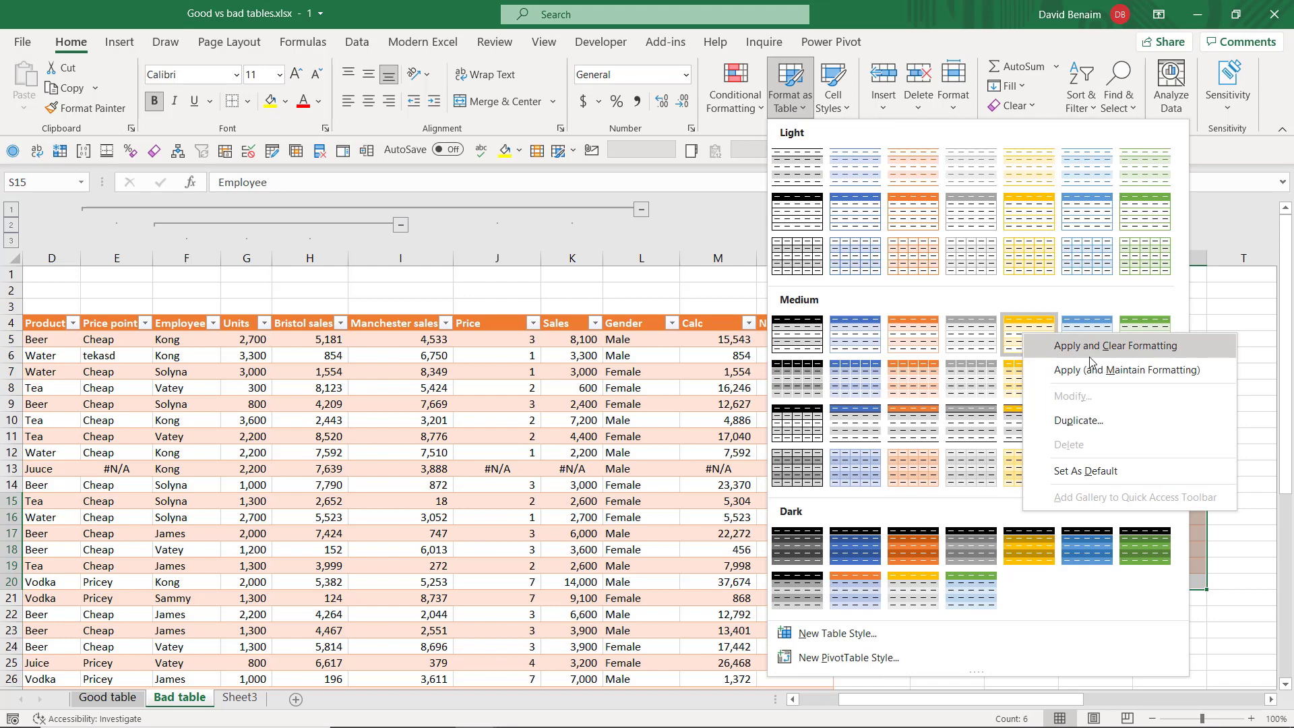
click(1146, 357)
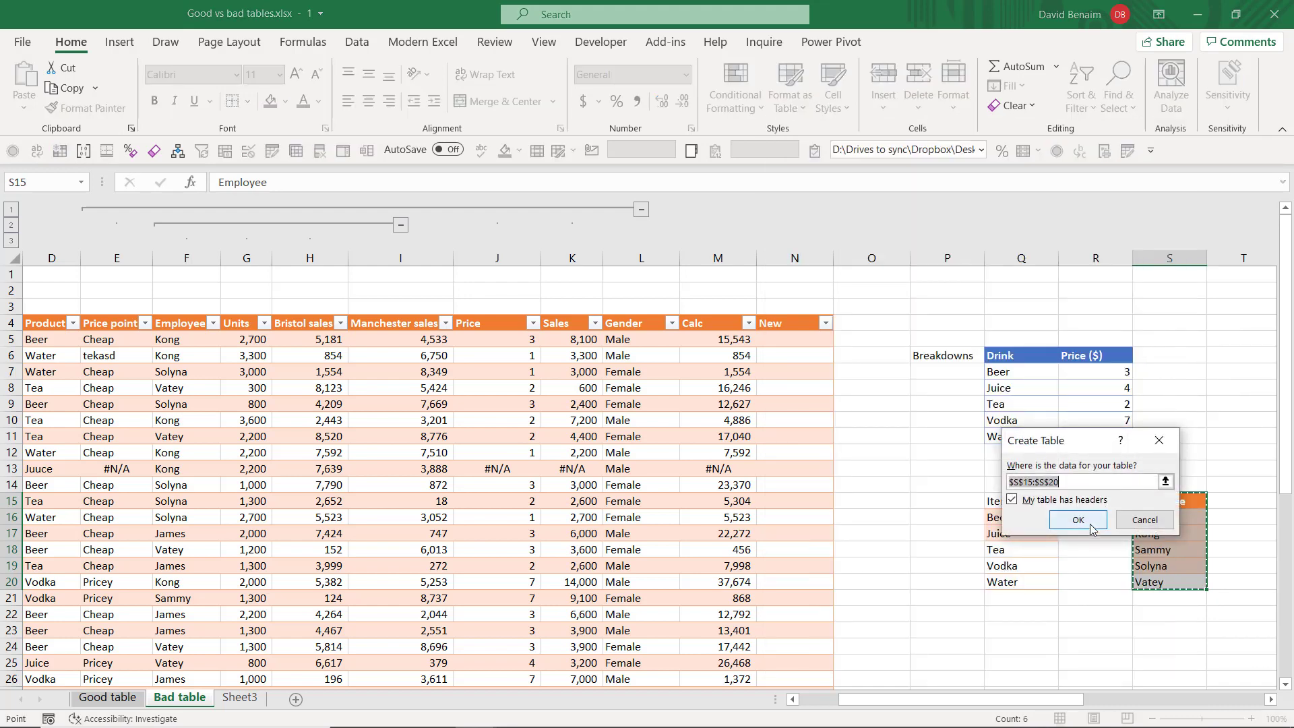
click(1092, 521)
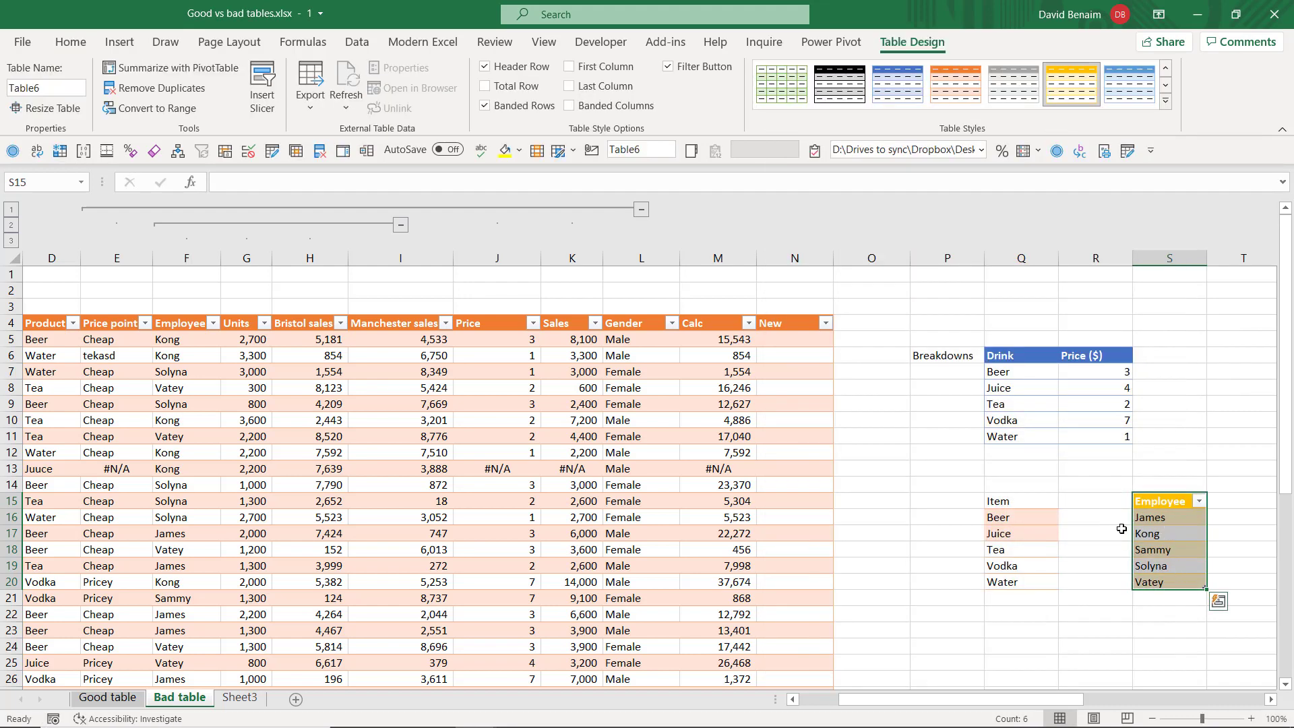
Step: Restrict Employee cells F5:F27 to a dropdown list sourced from the names in S16:S20
click(178, 337)
key(ctrl+shift+Down)
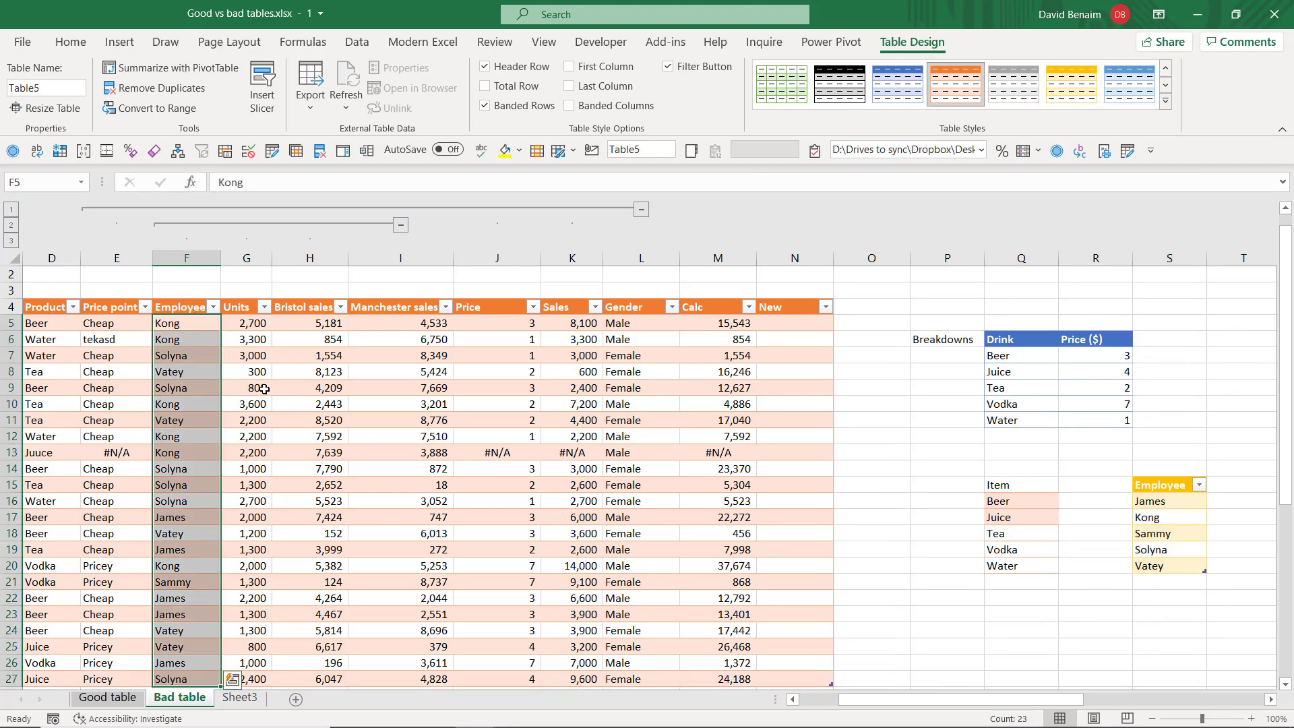
click(358, 42)
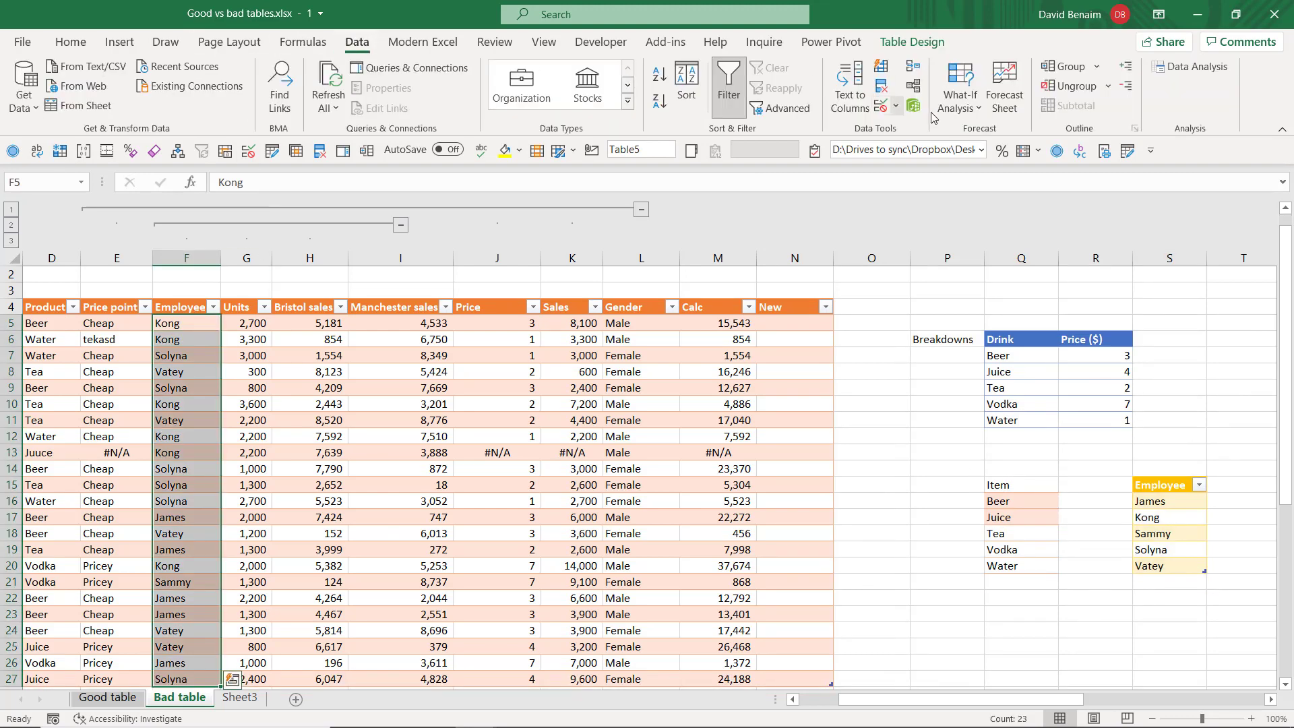
click(882, 107)
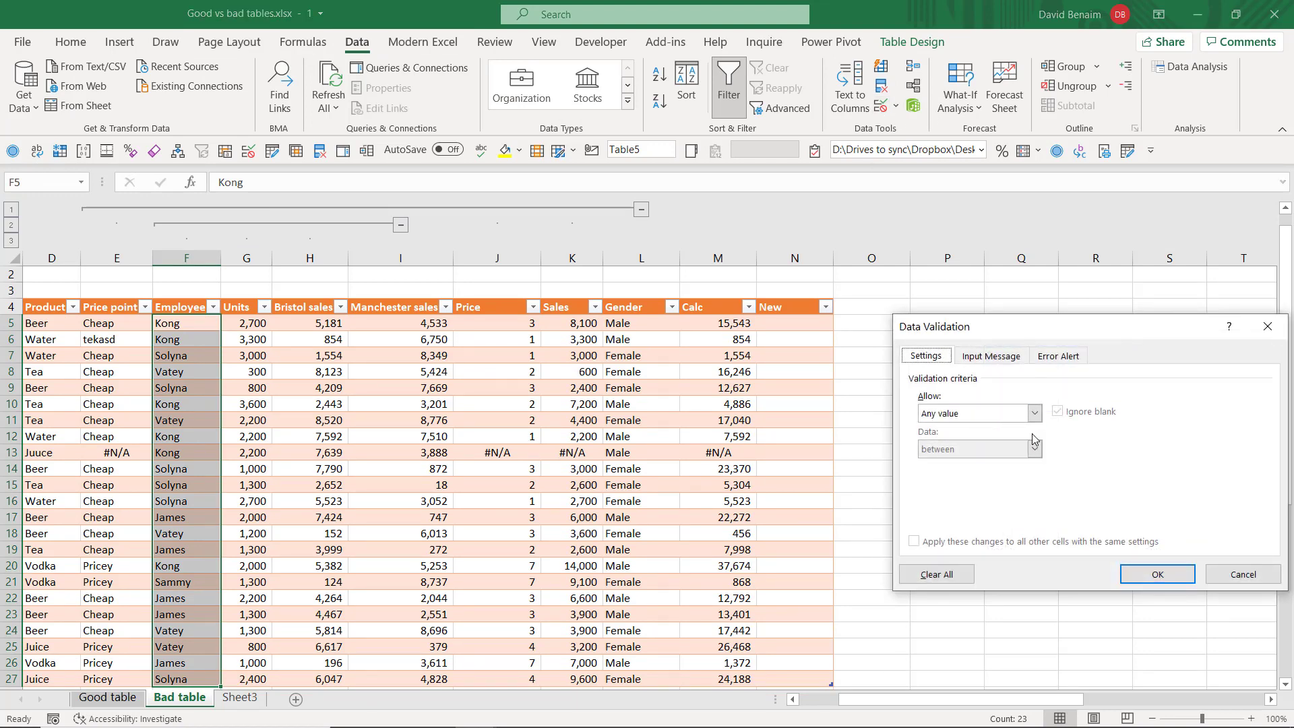
click(1035, 413)
click(991, 465)
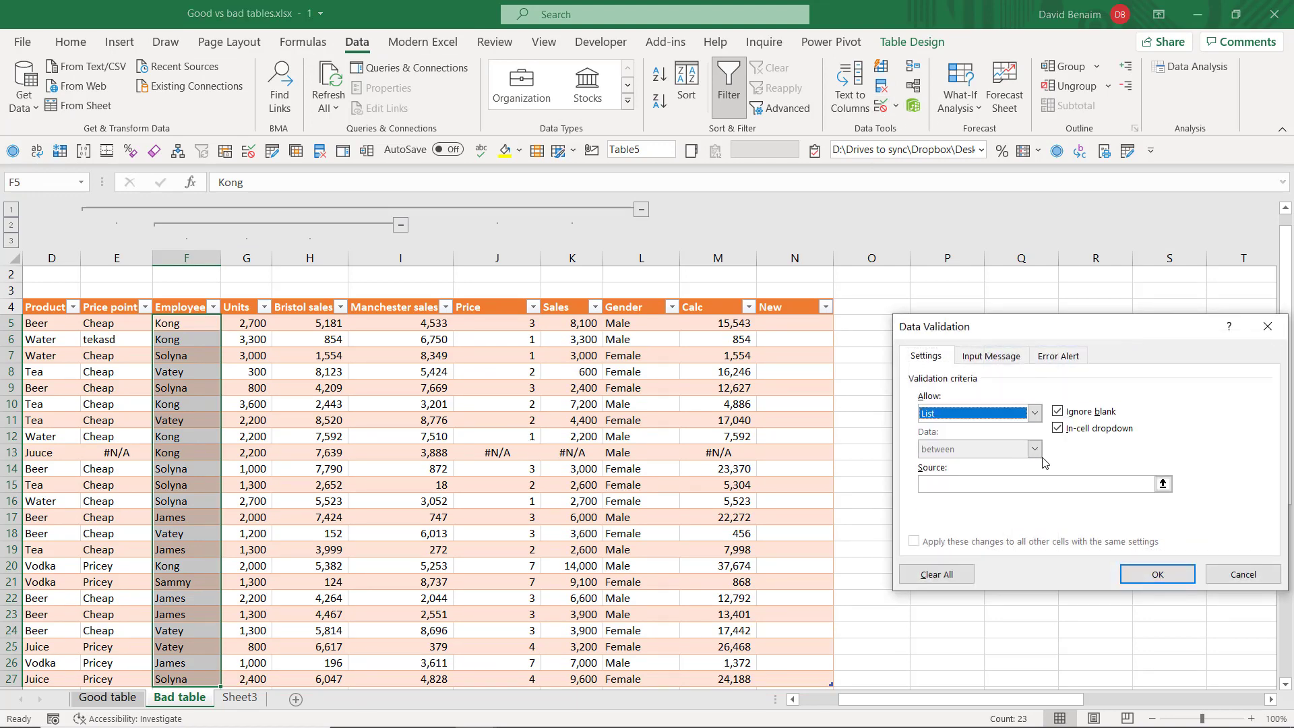
click(1119, 485)
click(1163, 484)
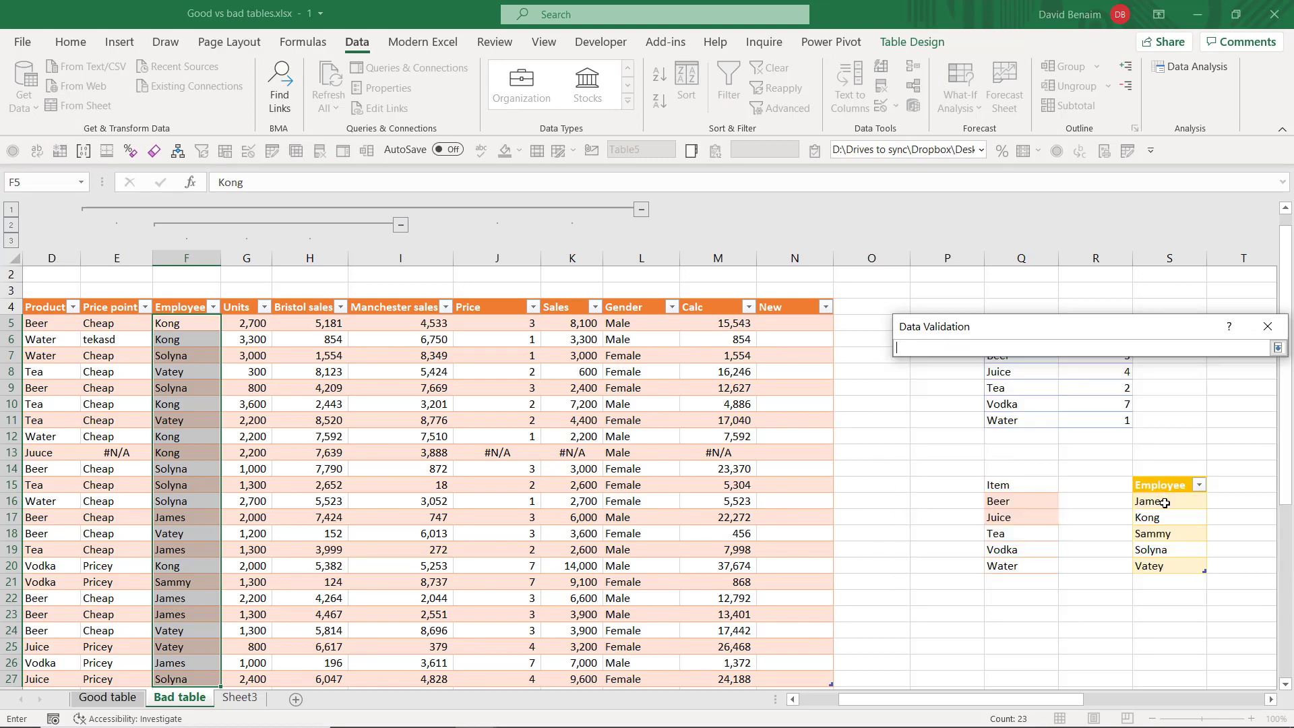
drag(1170, 501, 1169, 568)
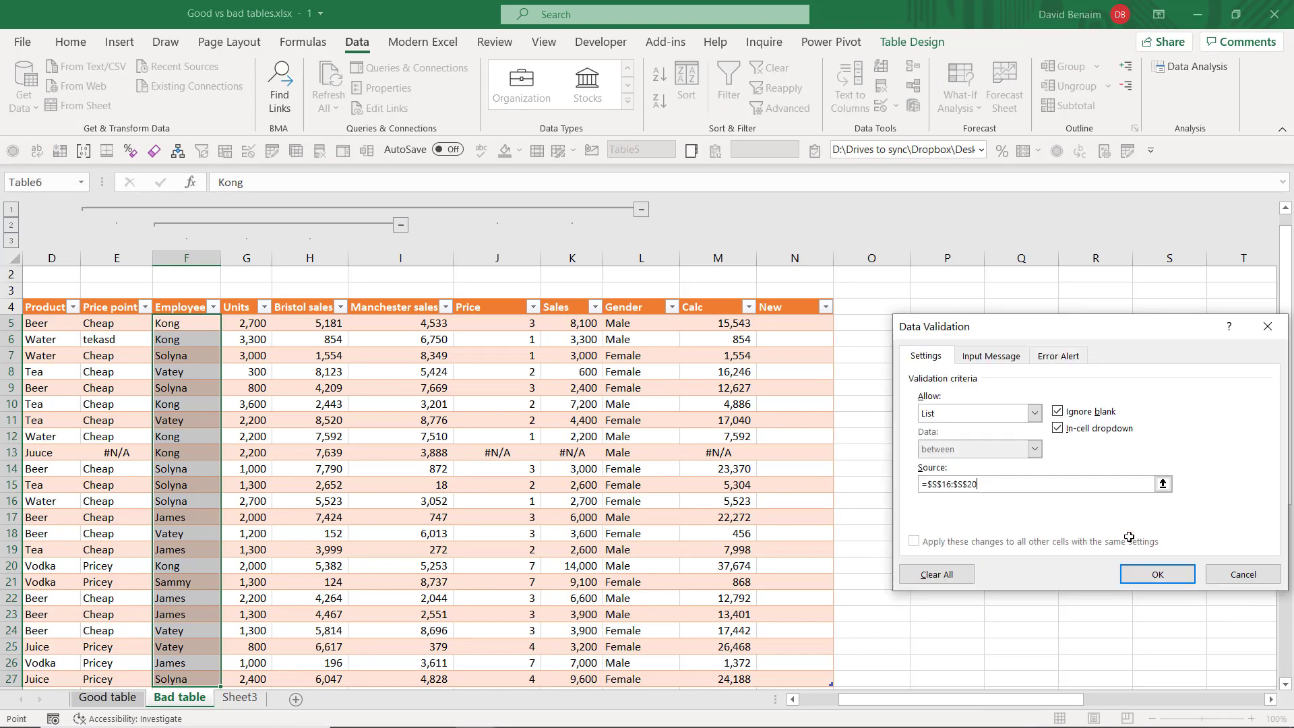
key(Return)
Step: Check that F7's dropdown lists the employee names, leaving it unchanged
click(200, 357)
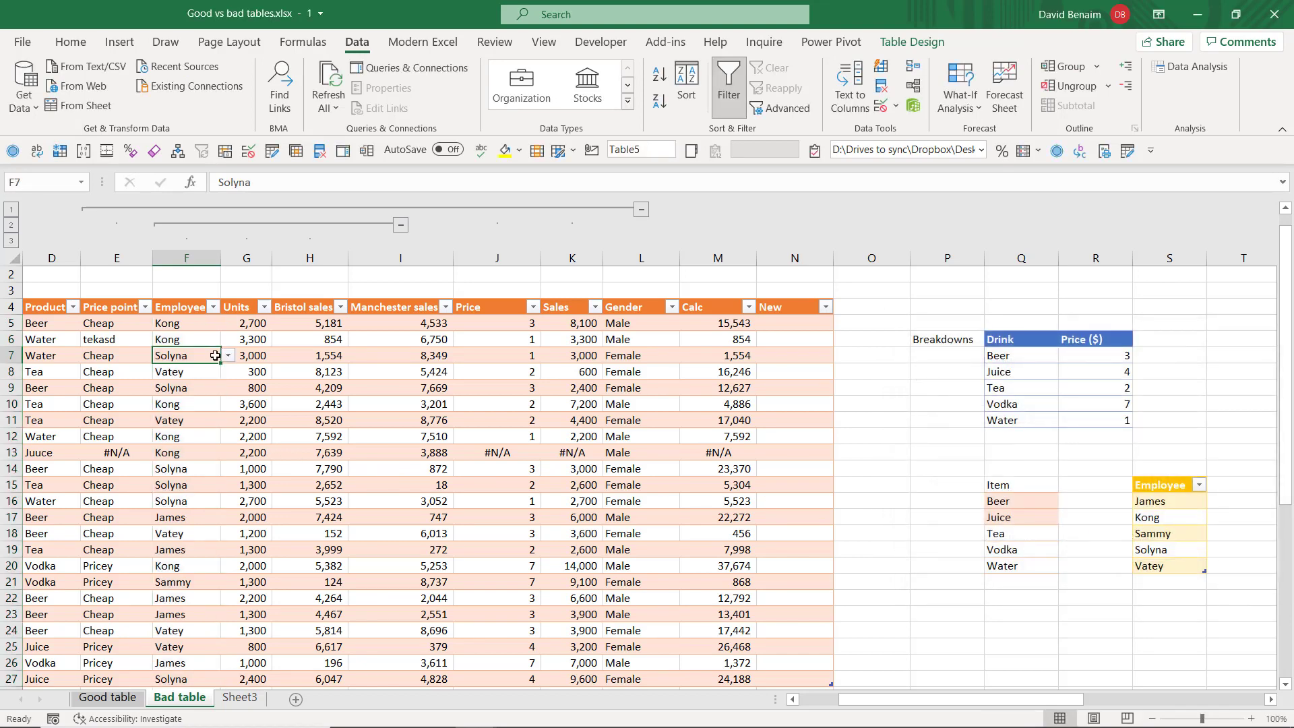
click(229, 356)
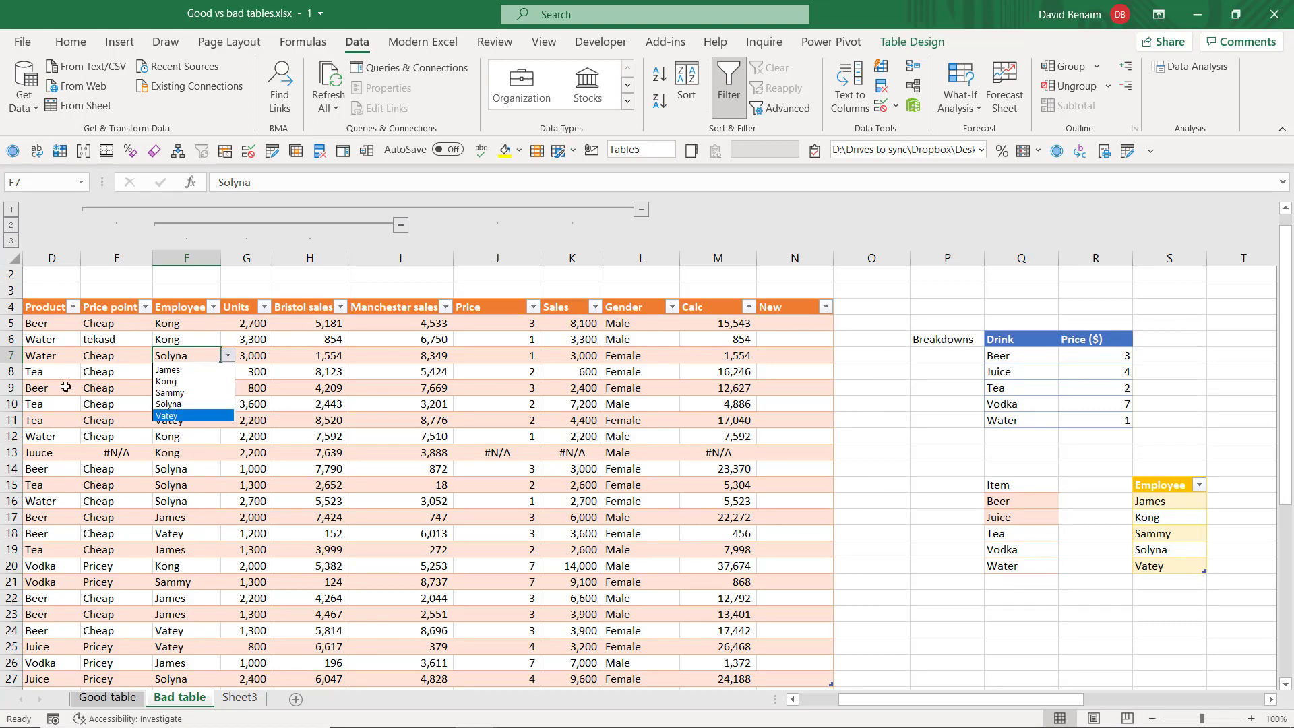
key(Escape)
click(191, 438)
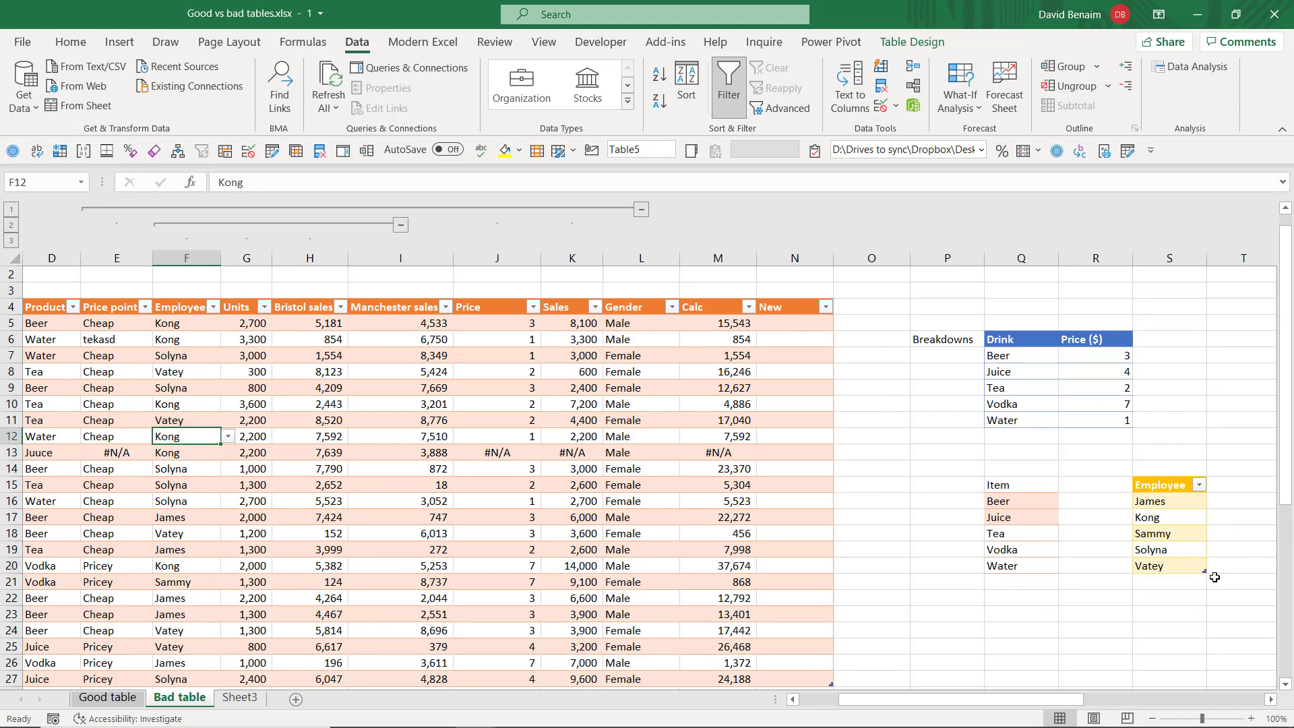
Step: Add 'Xander' in S21 below the employee names and confirm F10's dropdown now offers him
click(1163, 581)
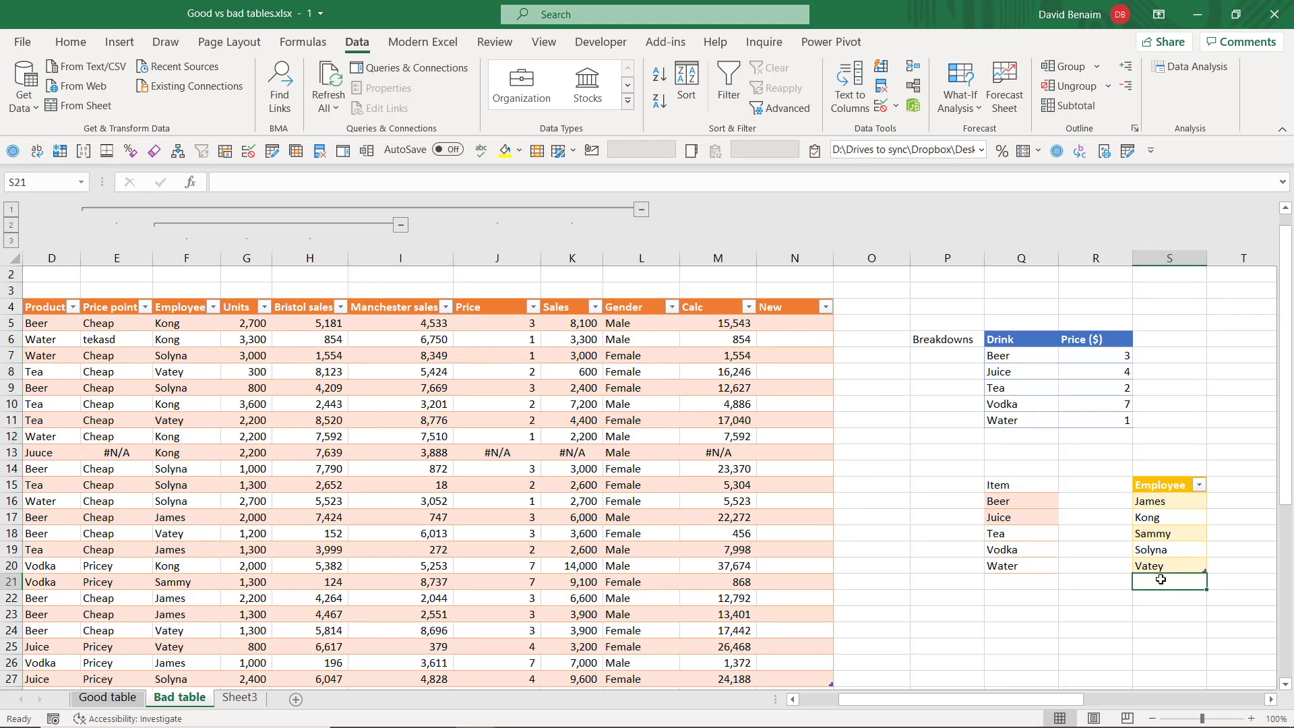
text(Xander)
key(Return)
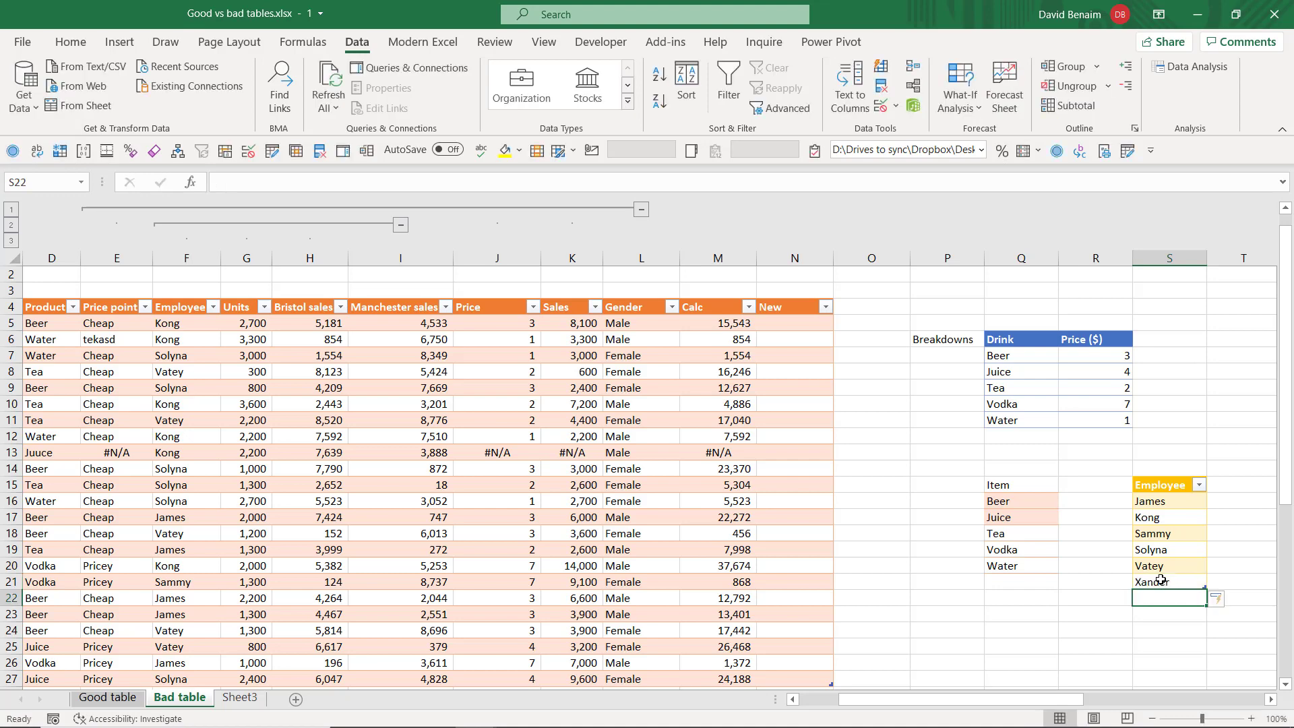
click(1160, 580)
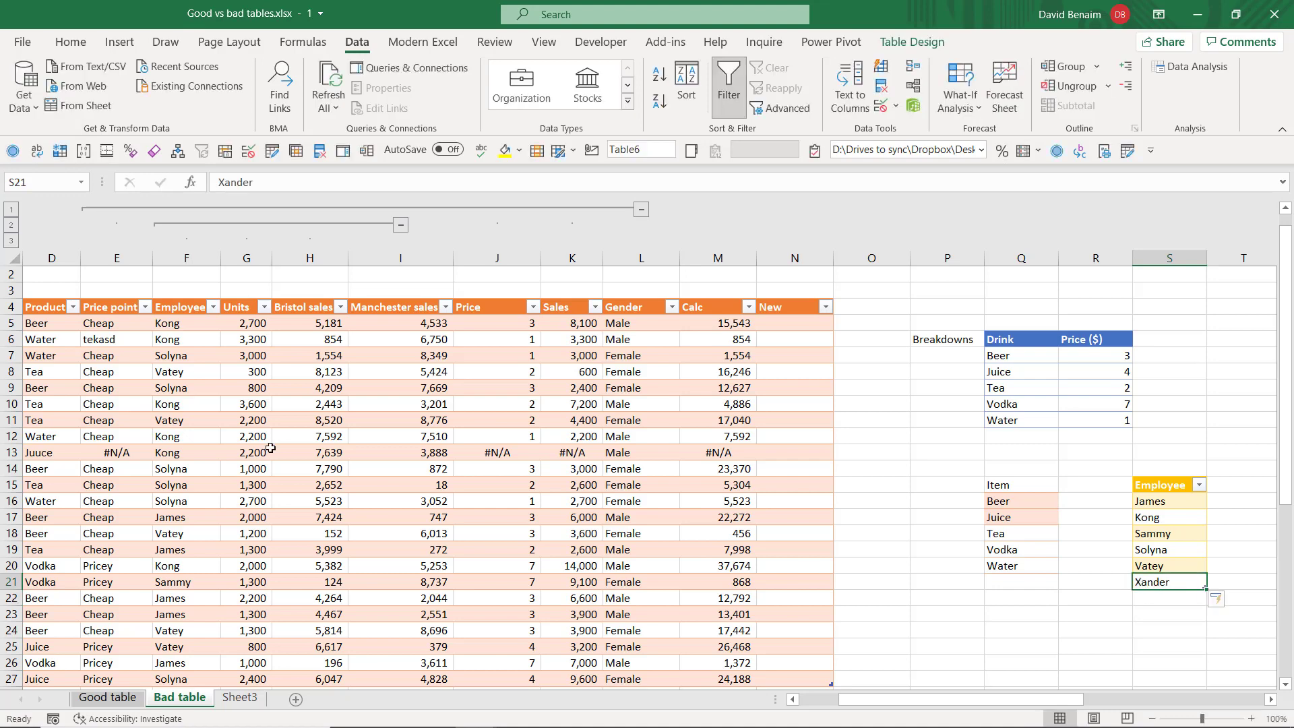
click(220, 408)
click(229, 406)
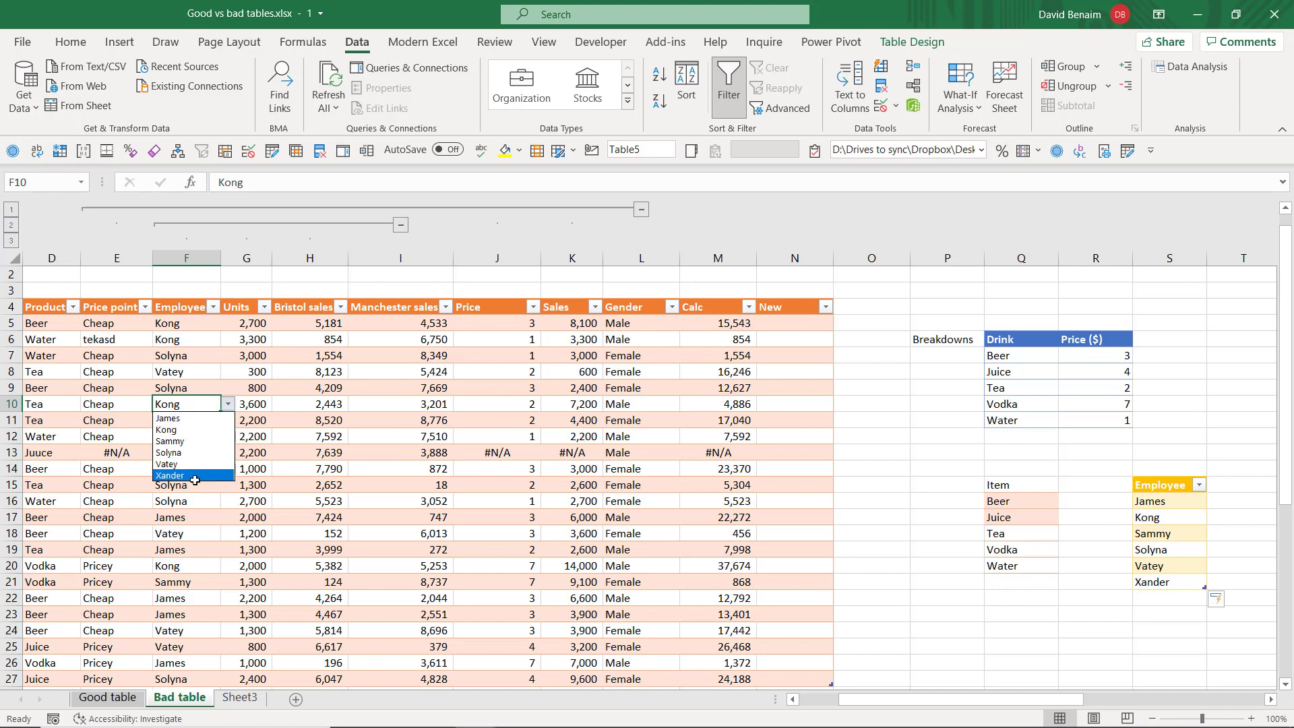
key(Escape)
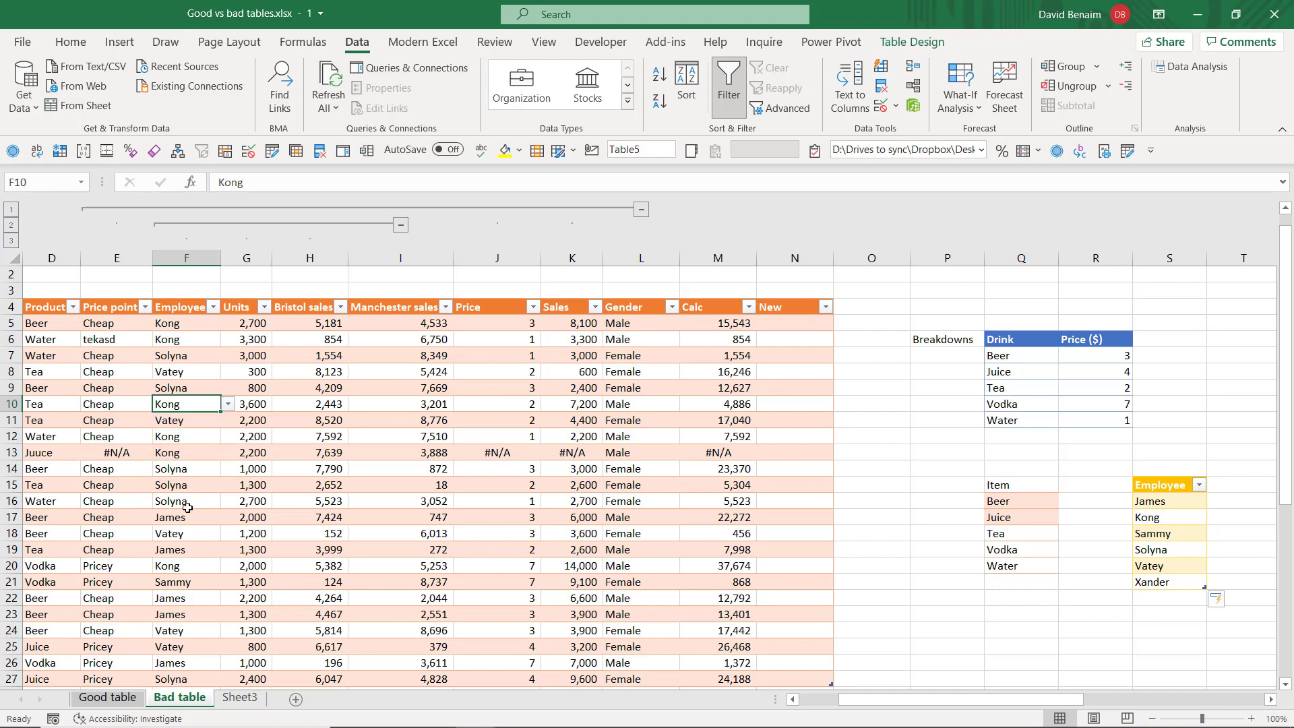
click(248, 370)
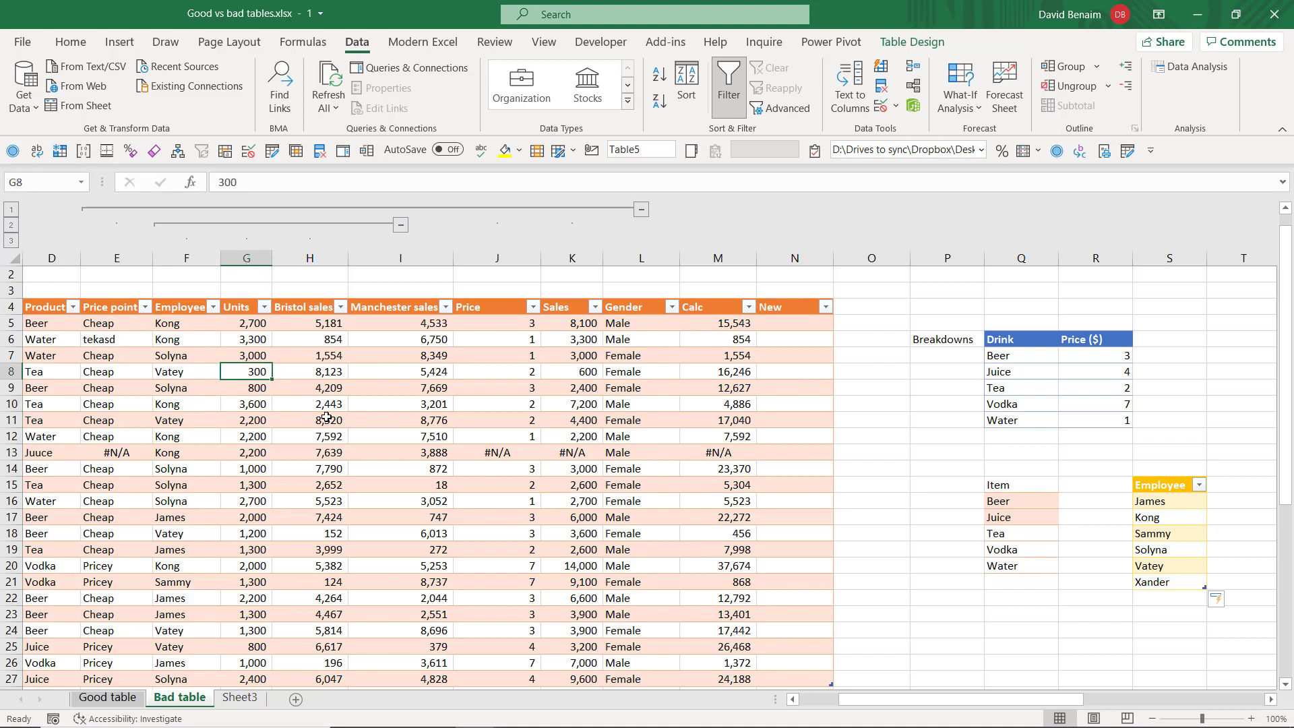
key(Right)
key(Right)
key(Left)
key(Left)
key(Left)
key(Left)
key(Left)
key(Left)
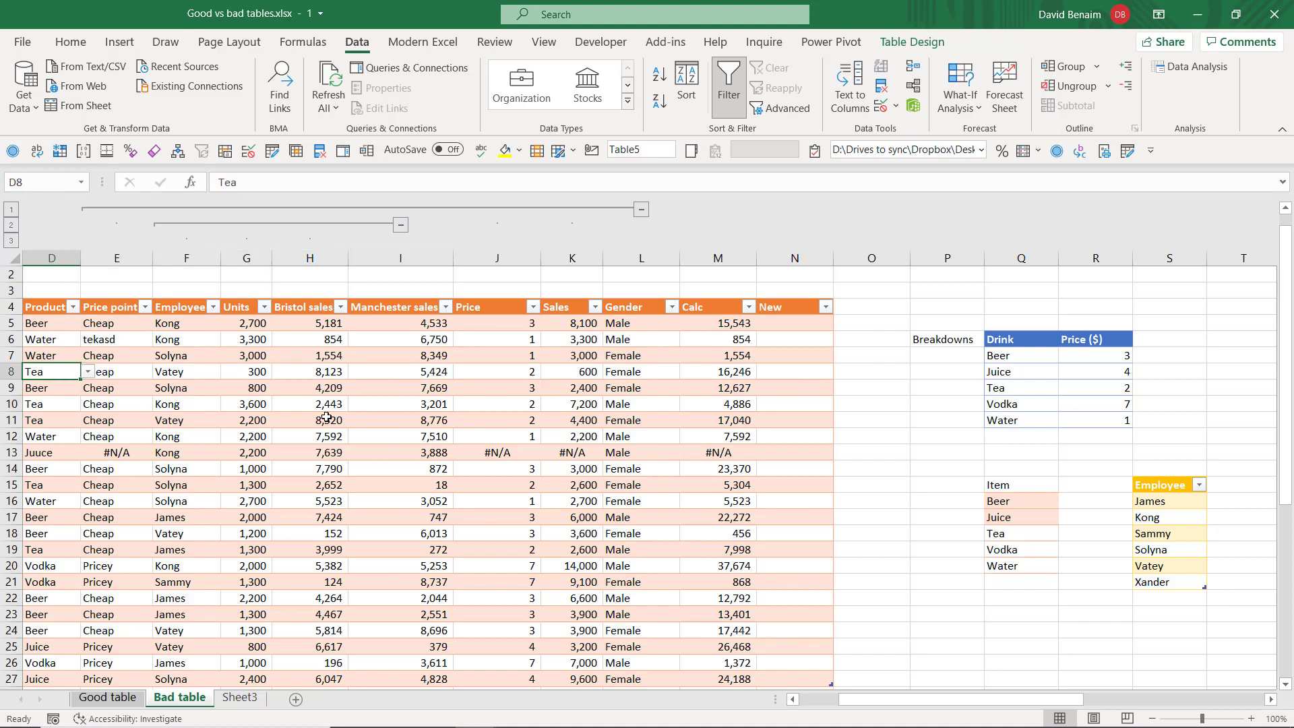
key(Right)
key(Right)
key(Right)
key(Right)
Step: Limit the Units values G5:G27 to whole numbers greater than 0
key(Up)
key(Up)
key(Up)
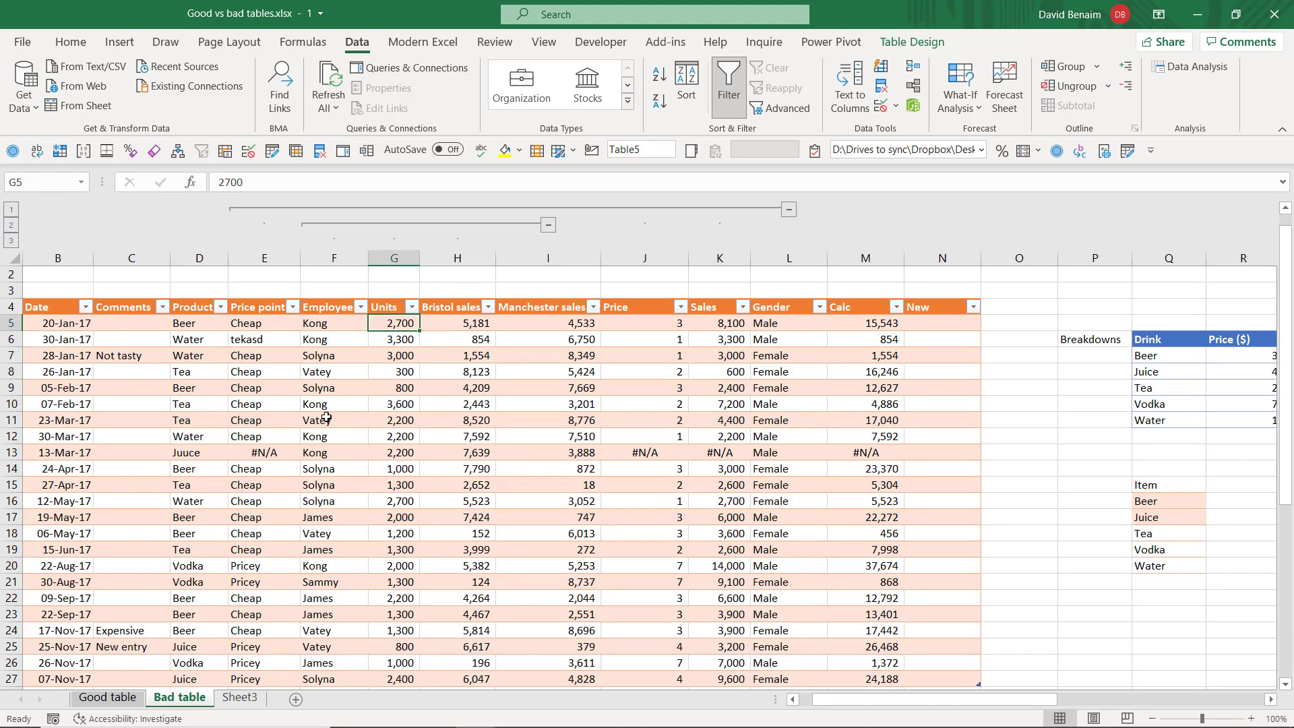
key(ctrl+shift+Down)
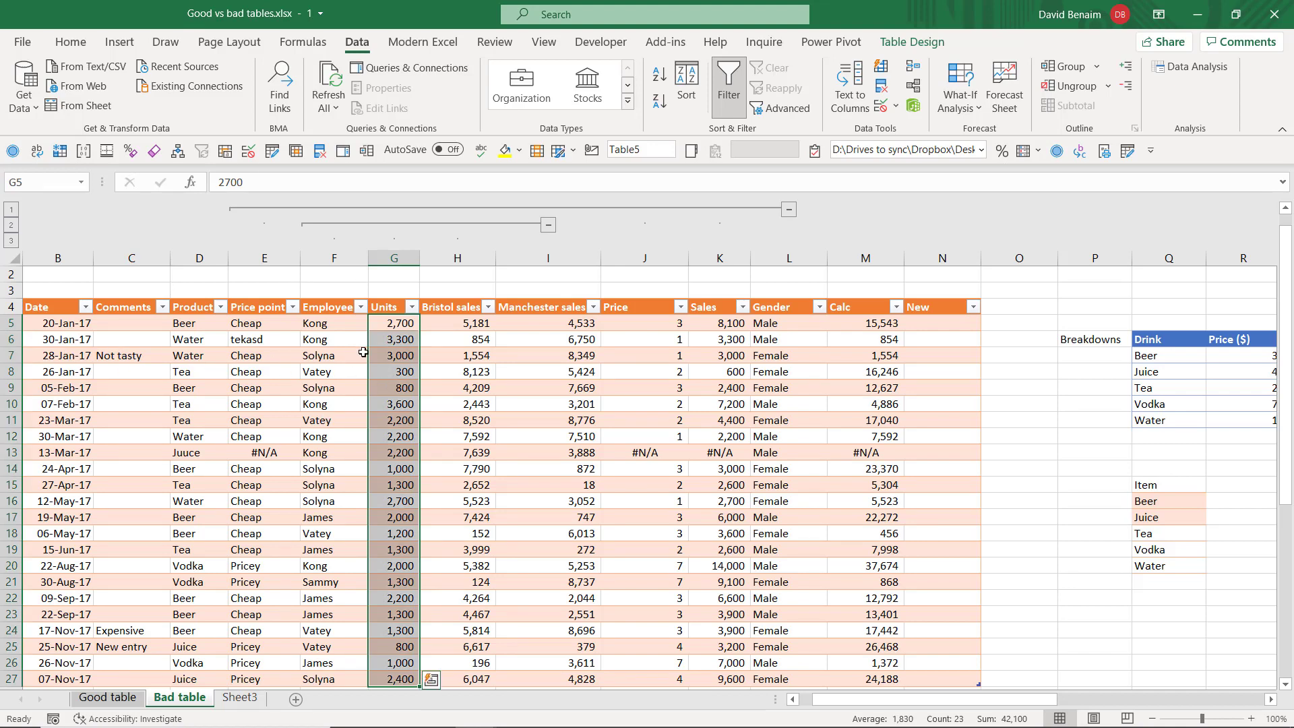
click(881, 107)
click(1034, 412)
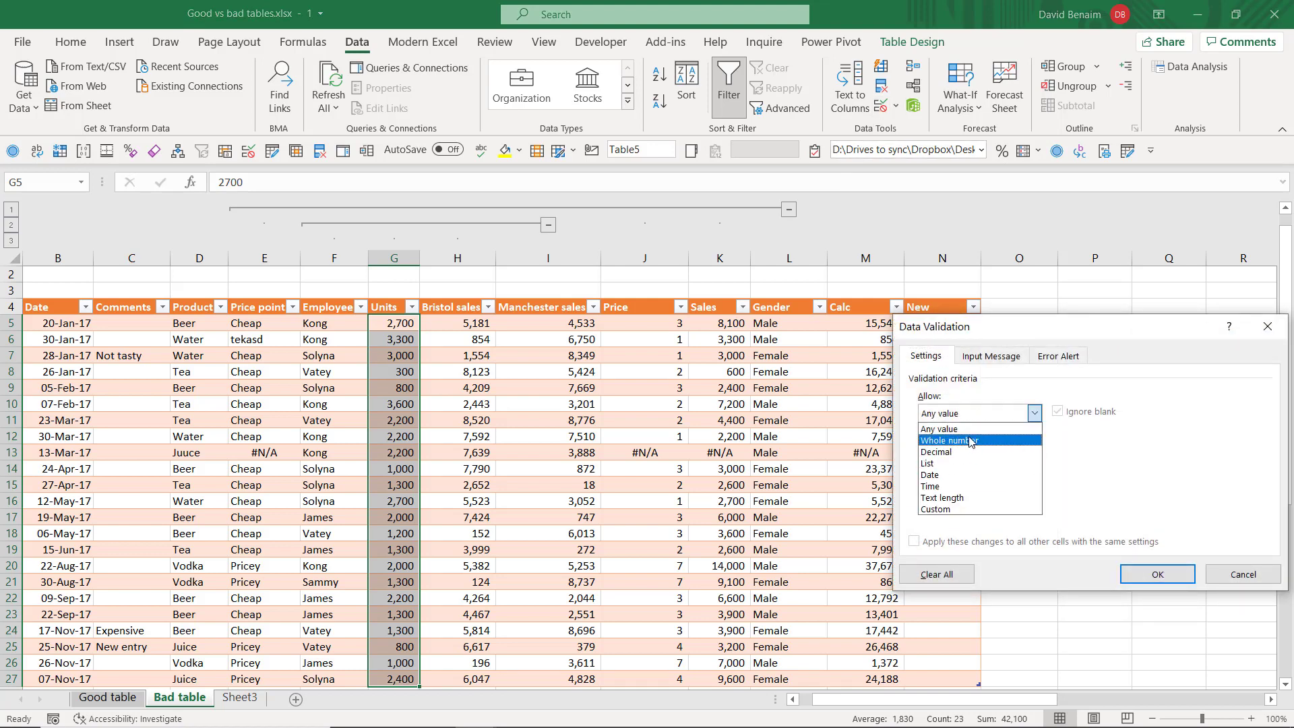
click(970, 441)
click(1034, 448)
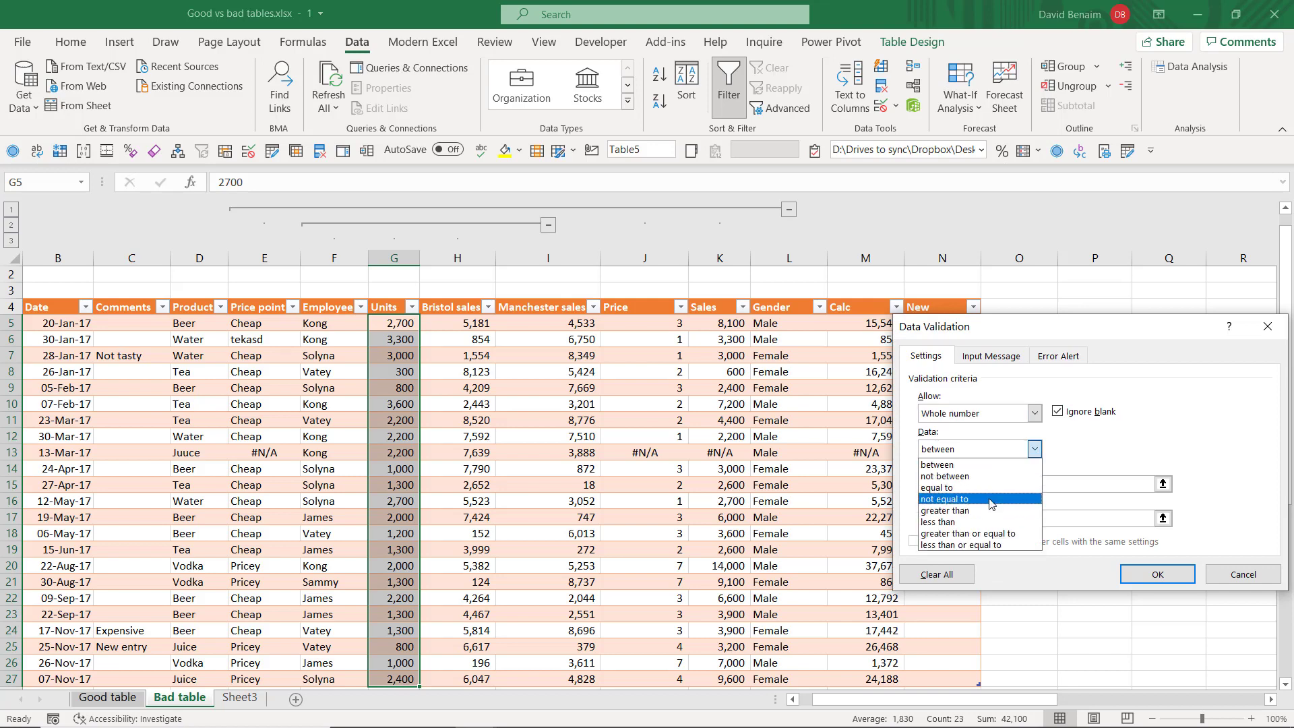
click(993, 511)
click(997, 484)
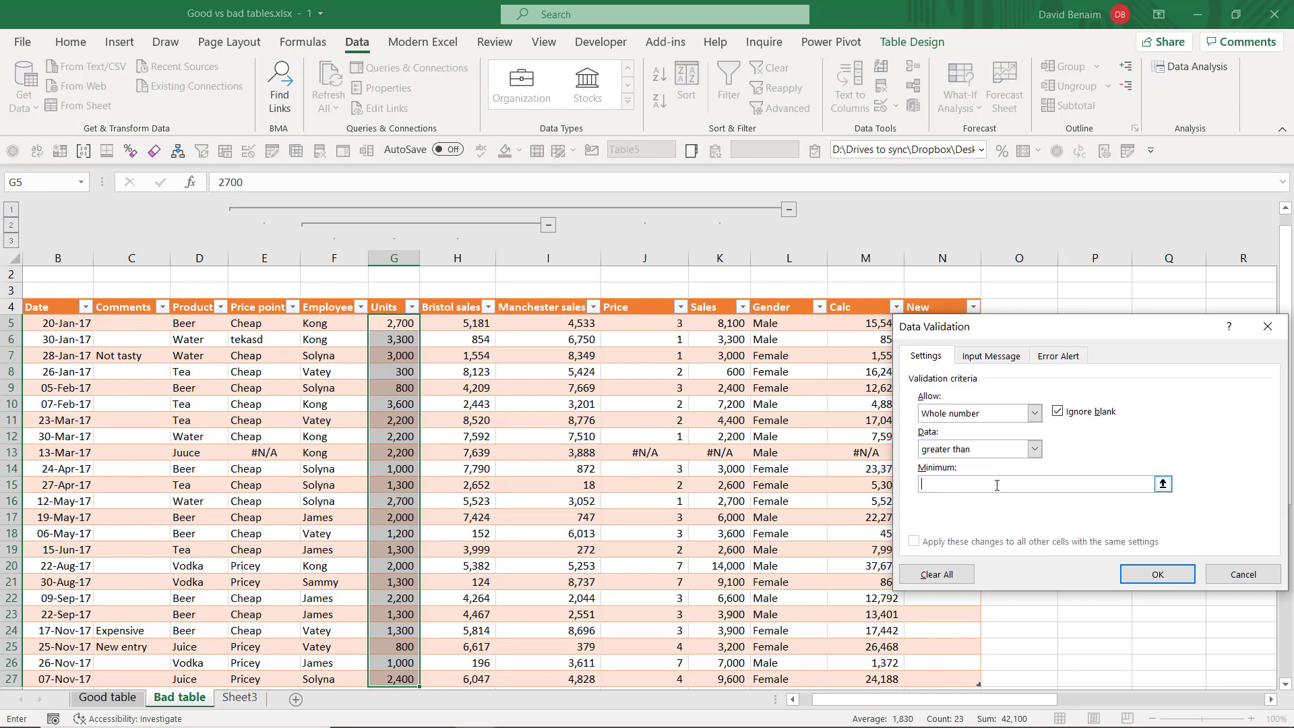
text(0)
click(1166, 576)
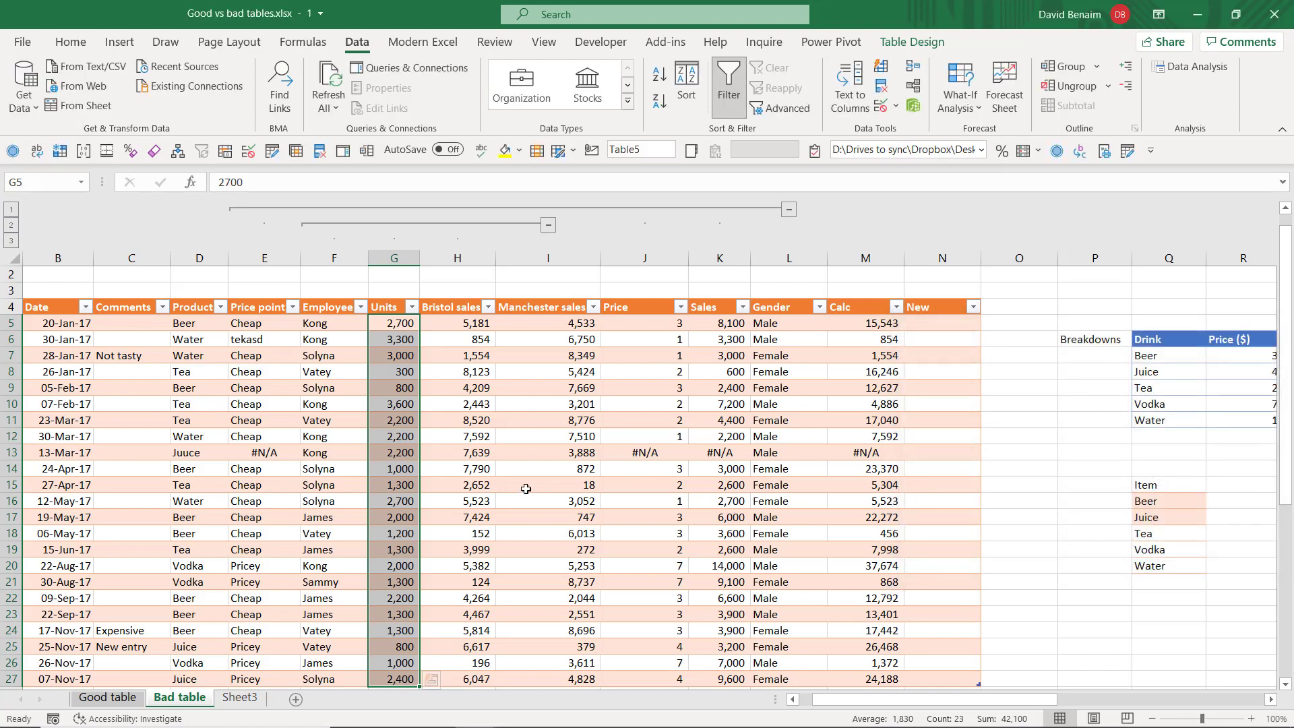
Step: Limit the Date column from B5 down to dates greater than 1 Jan 2017
click(65, 324)
key(ctrl+shift+Down)
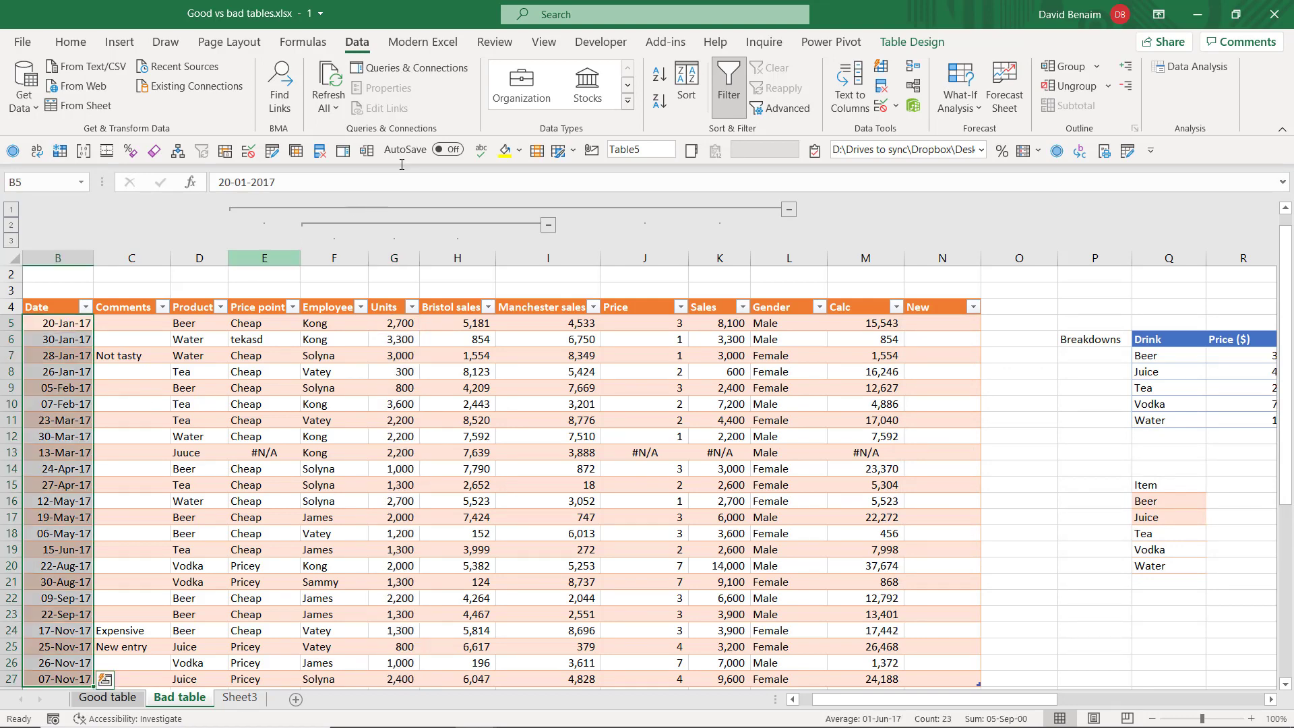
click(885, 107)
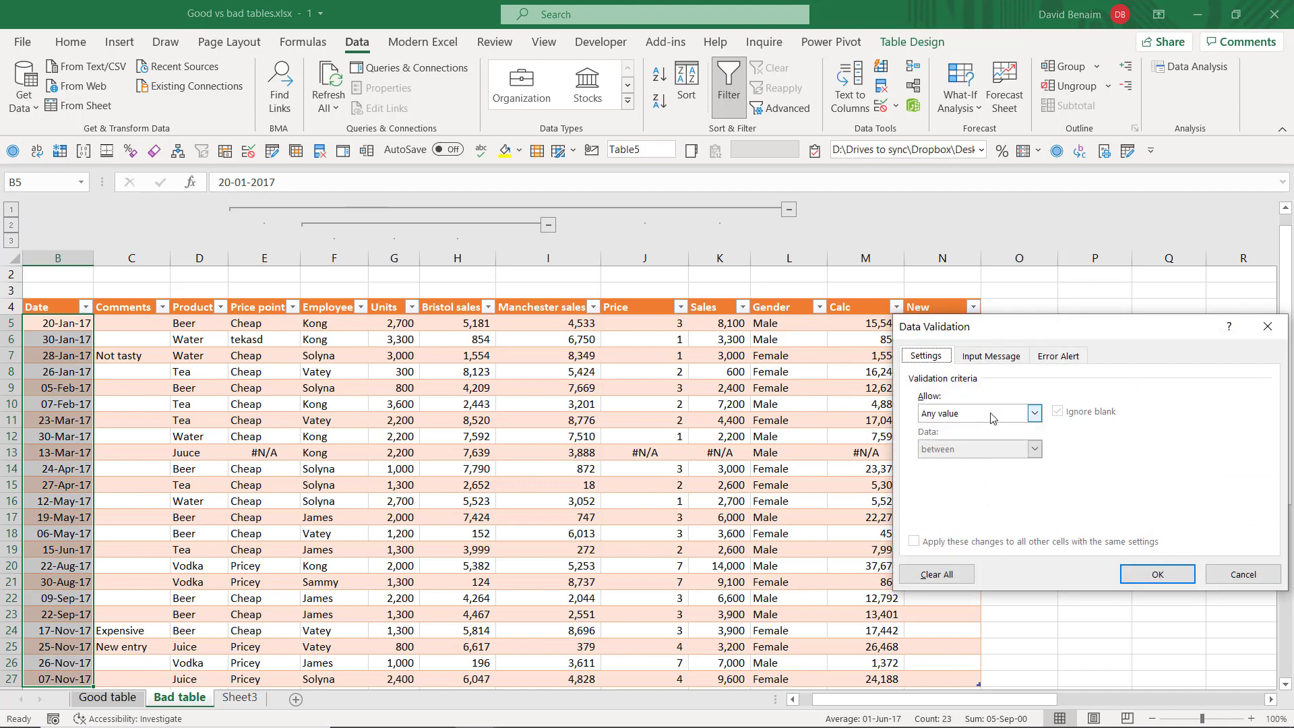
click(991, 415)
click(997, 475)
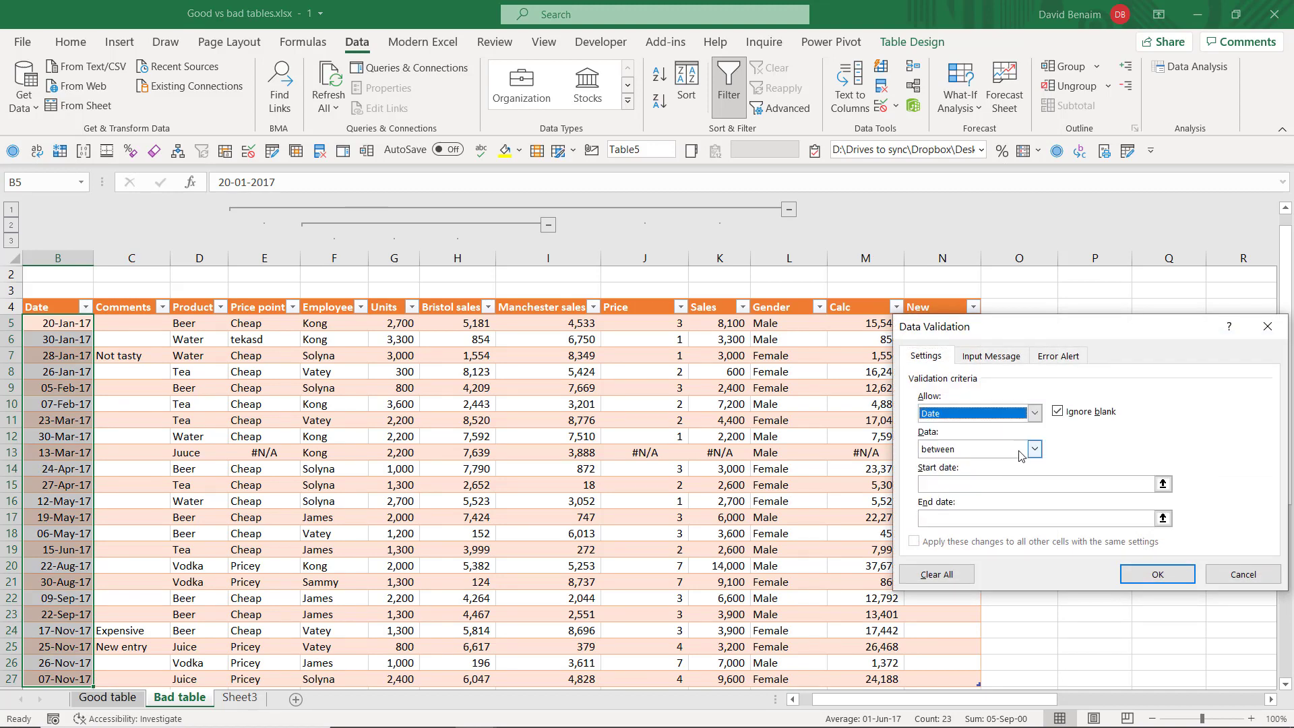
click(1021, 456)
click(958, 511)
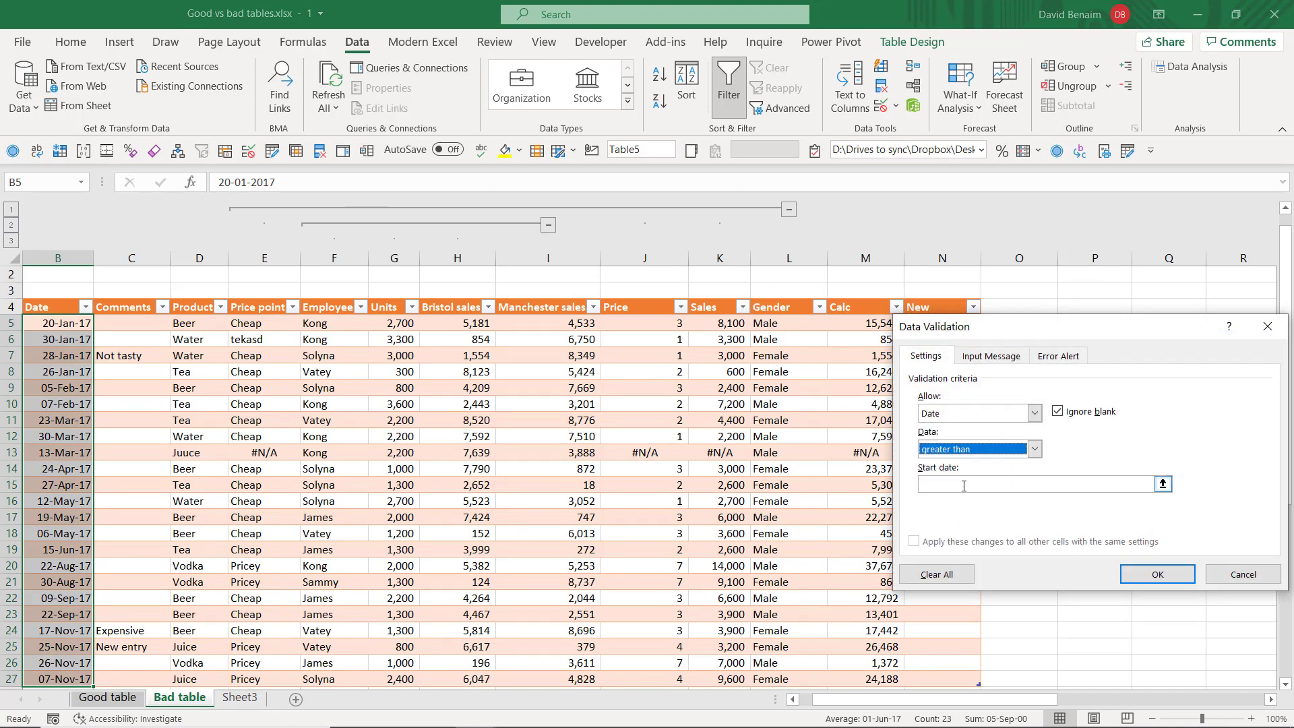
click(964, 484)
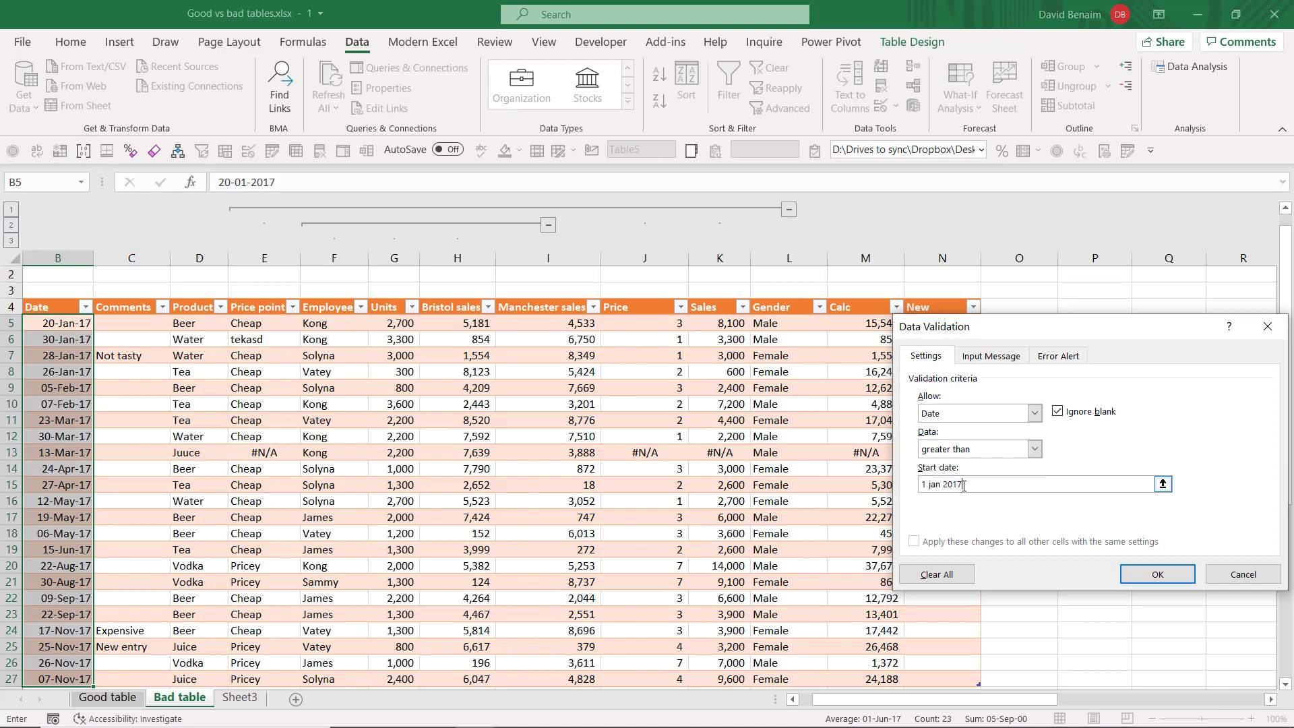
key(Return)
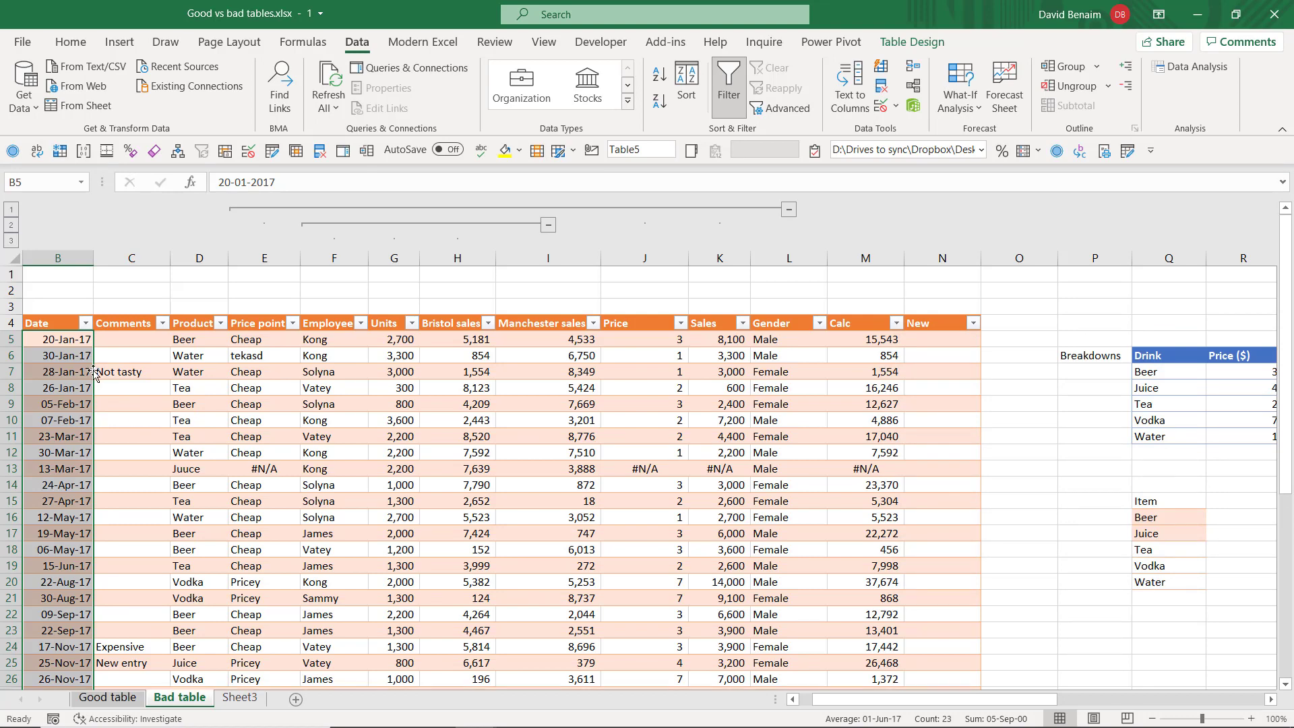
scroll(136, 402, up, 1)
click(59, 342)
click(238, 372)
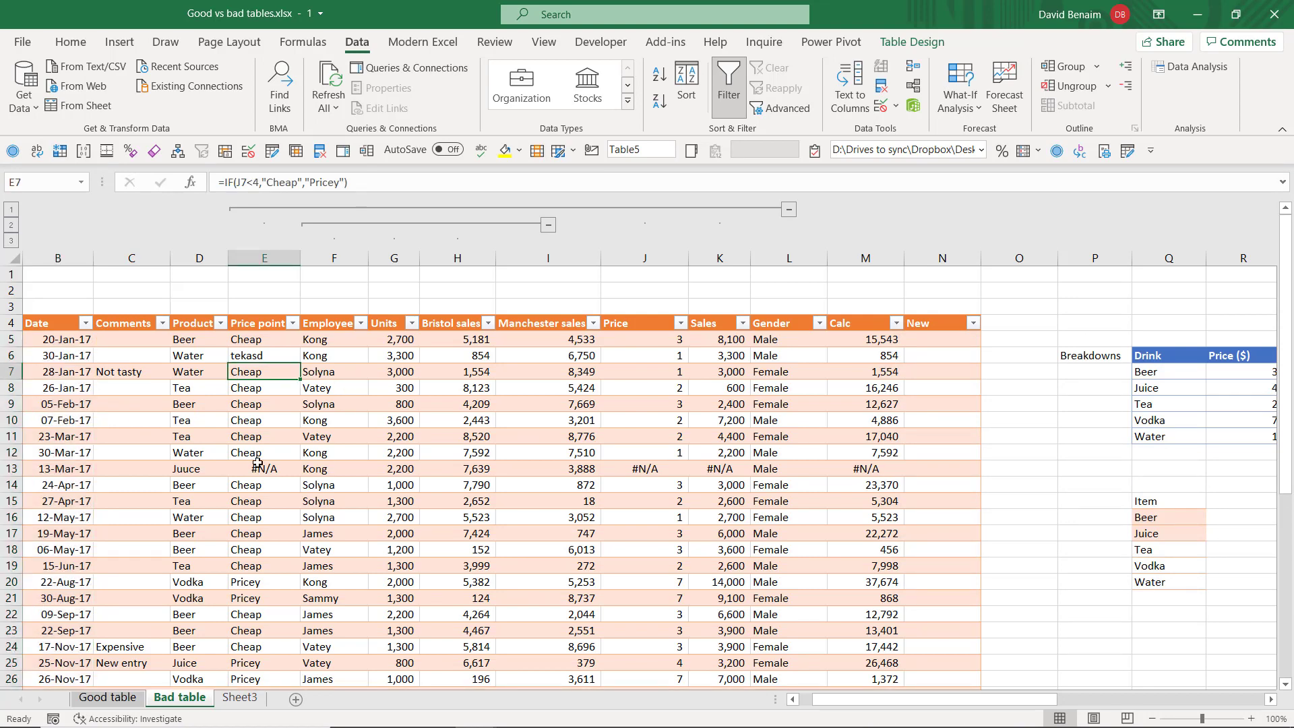
Step: Circle invalid data, then change D13's 'Juuce' to 'Juice' so row 13 recalculates
click(895, 106)
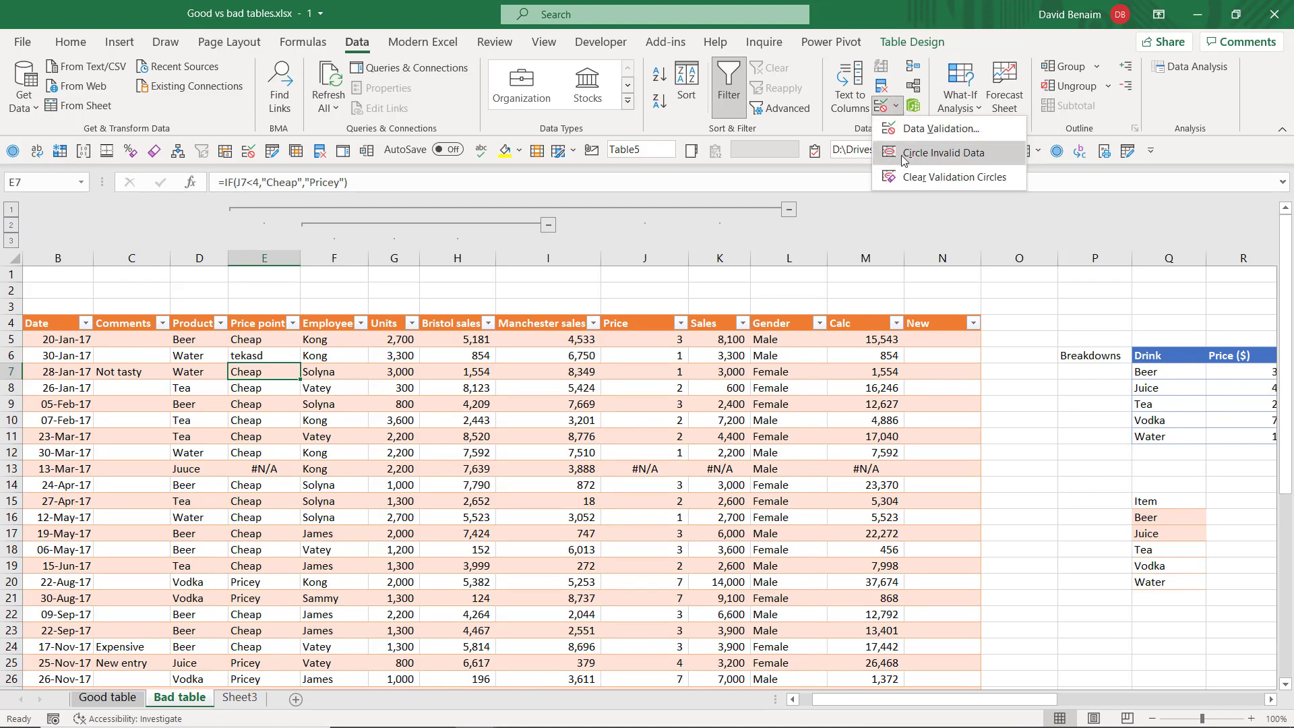
click(943, 153)
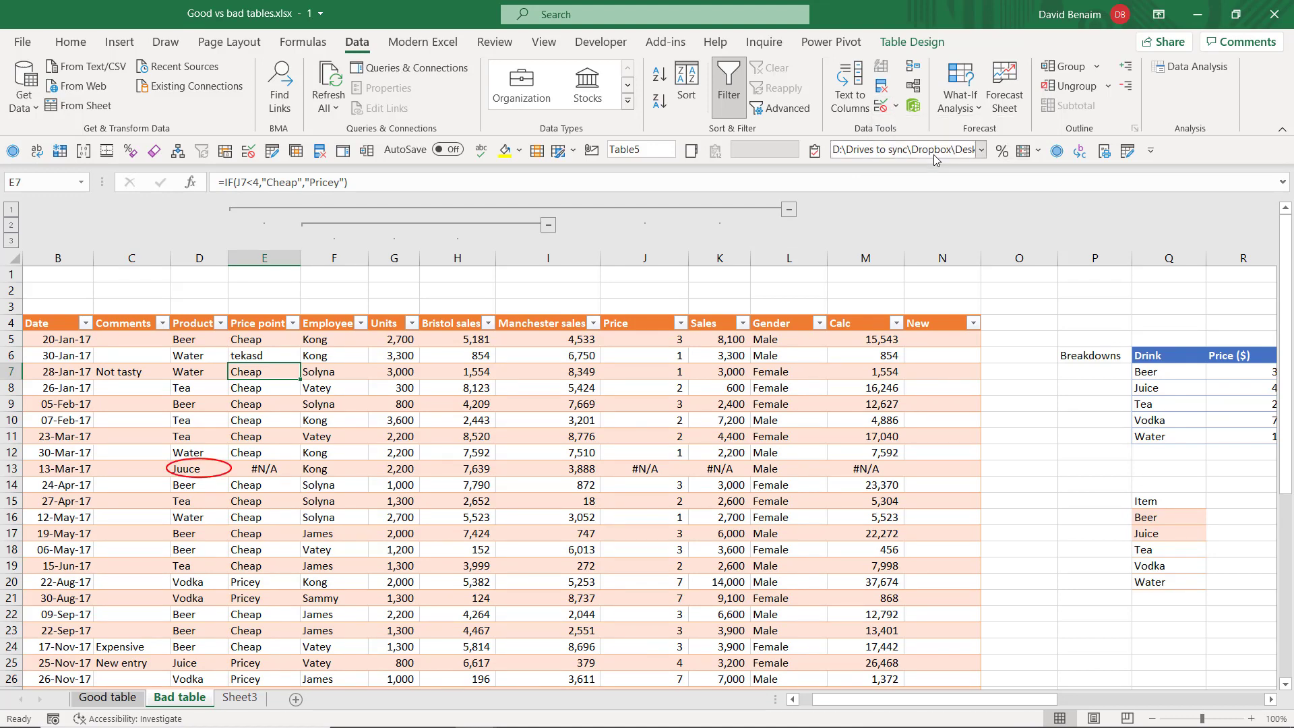
click(200, 466)
scroll(228, 537, down, 6)
scroll(229, 537, up, 6)
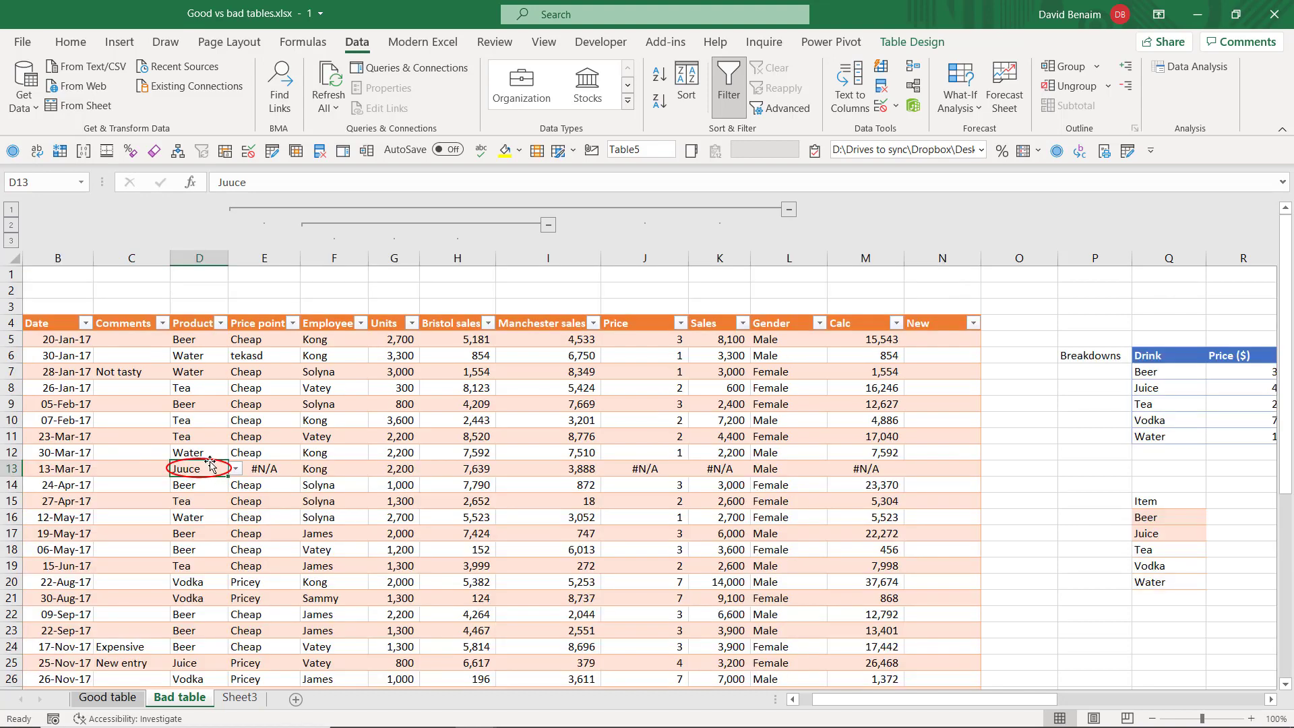
click(236, 468)
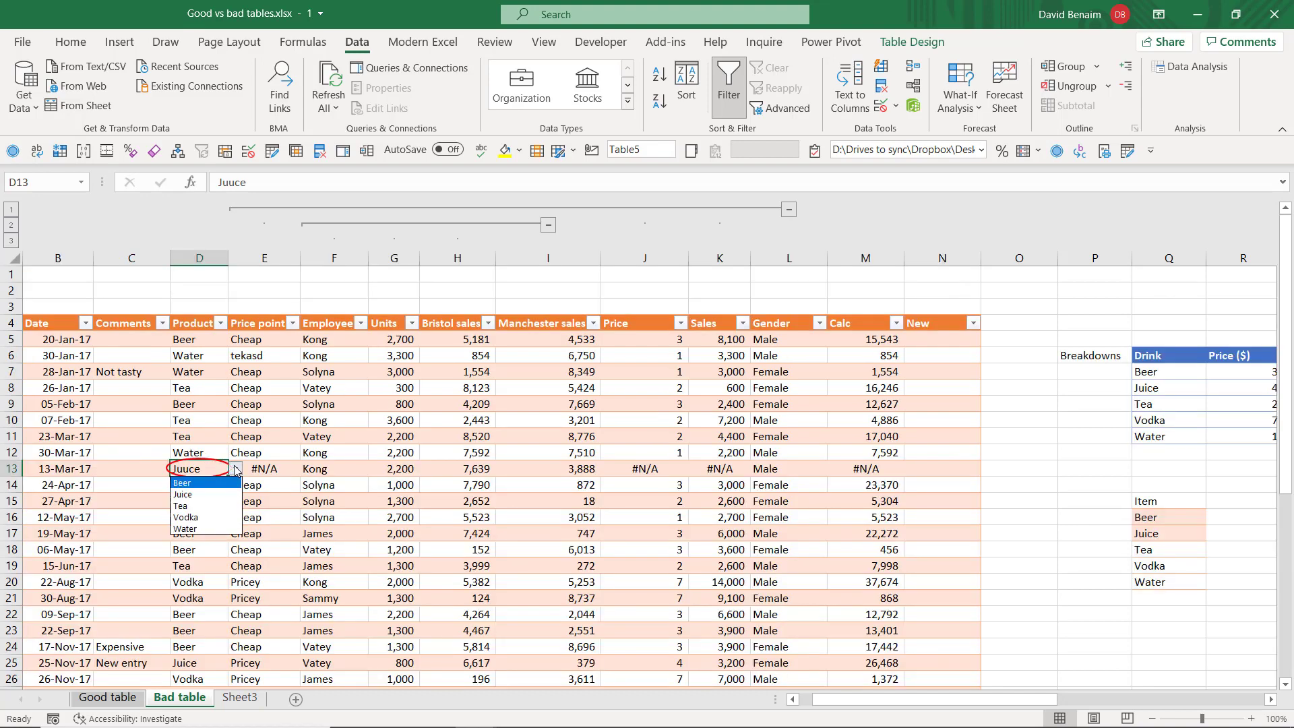
click(217, 498)
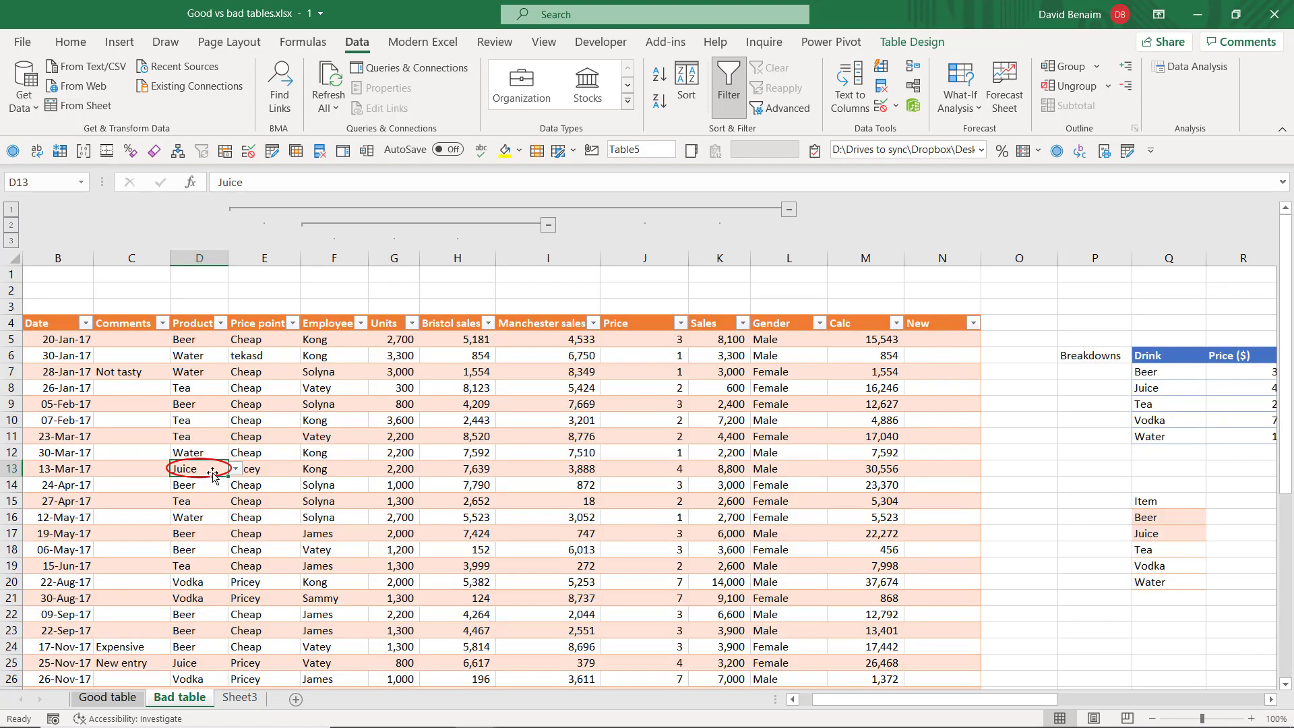
key(Down)
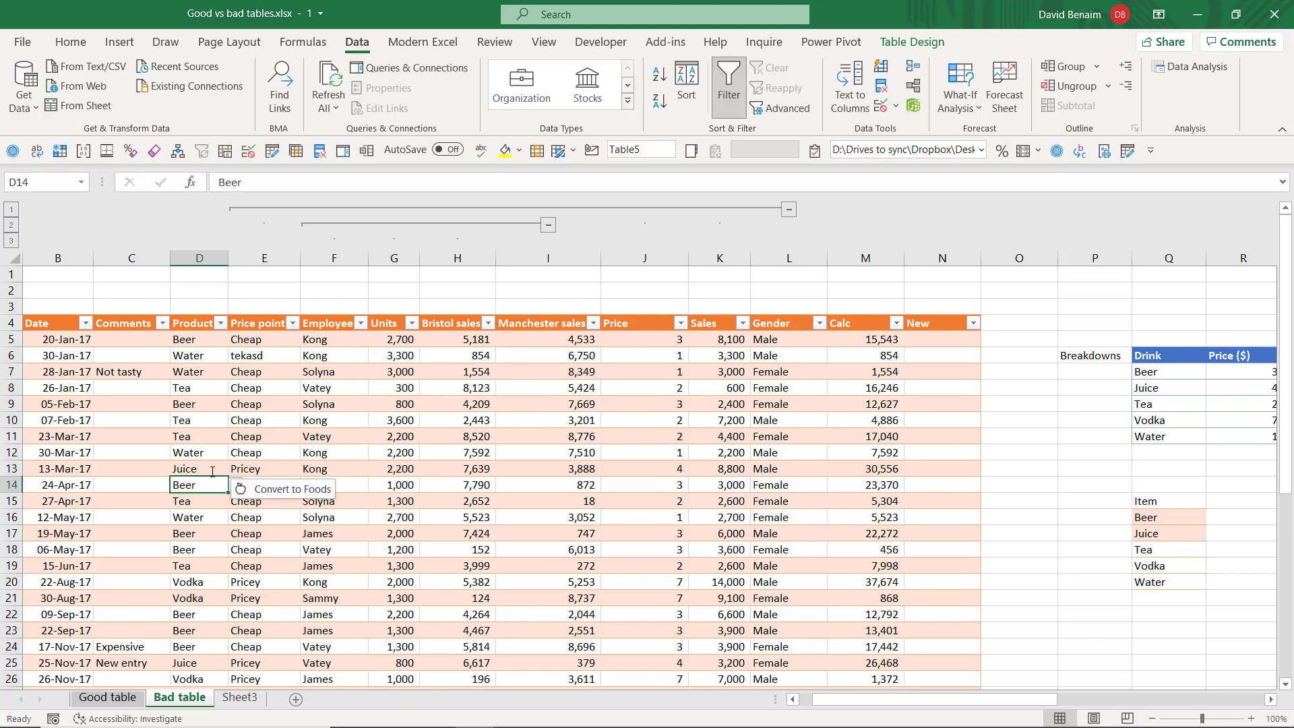
key(Up)
key(Right)
key(Right)
key(Right)
key(Right)
key(Right)
key(Right)
key(Right)
key(Right)
key(Right)
key(Right)
key(Left)
key(Left)
key(Left)
key(Left)
key(Left)
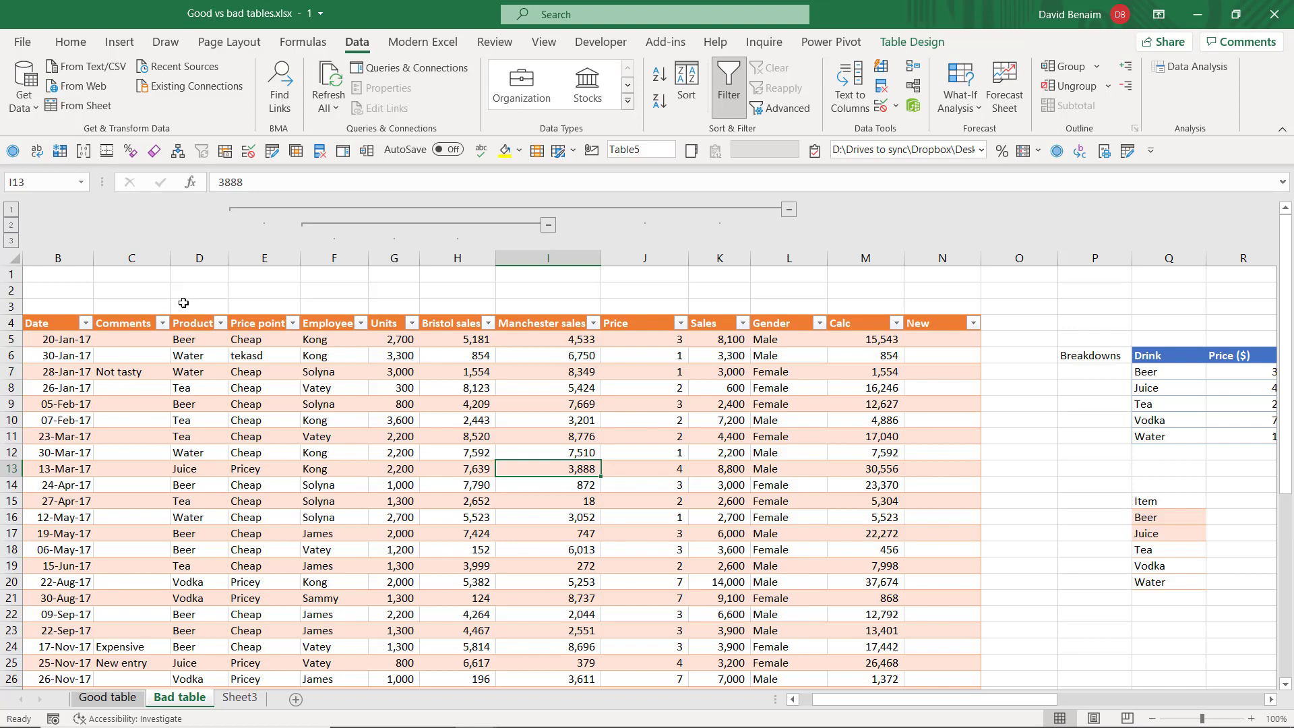
click(184, 369)
Step: Move the Price point column from E into column N, replacing New
key(Right)
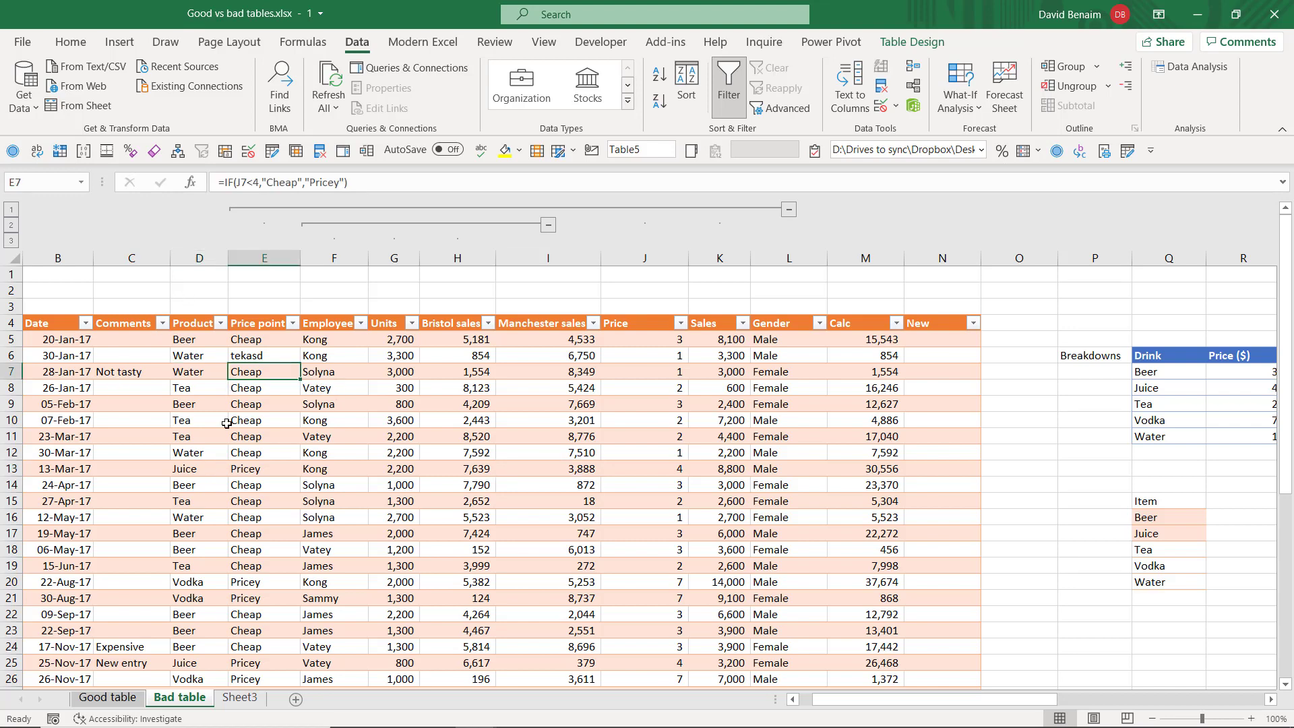
key(Right)
key(Left)
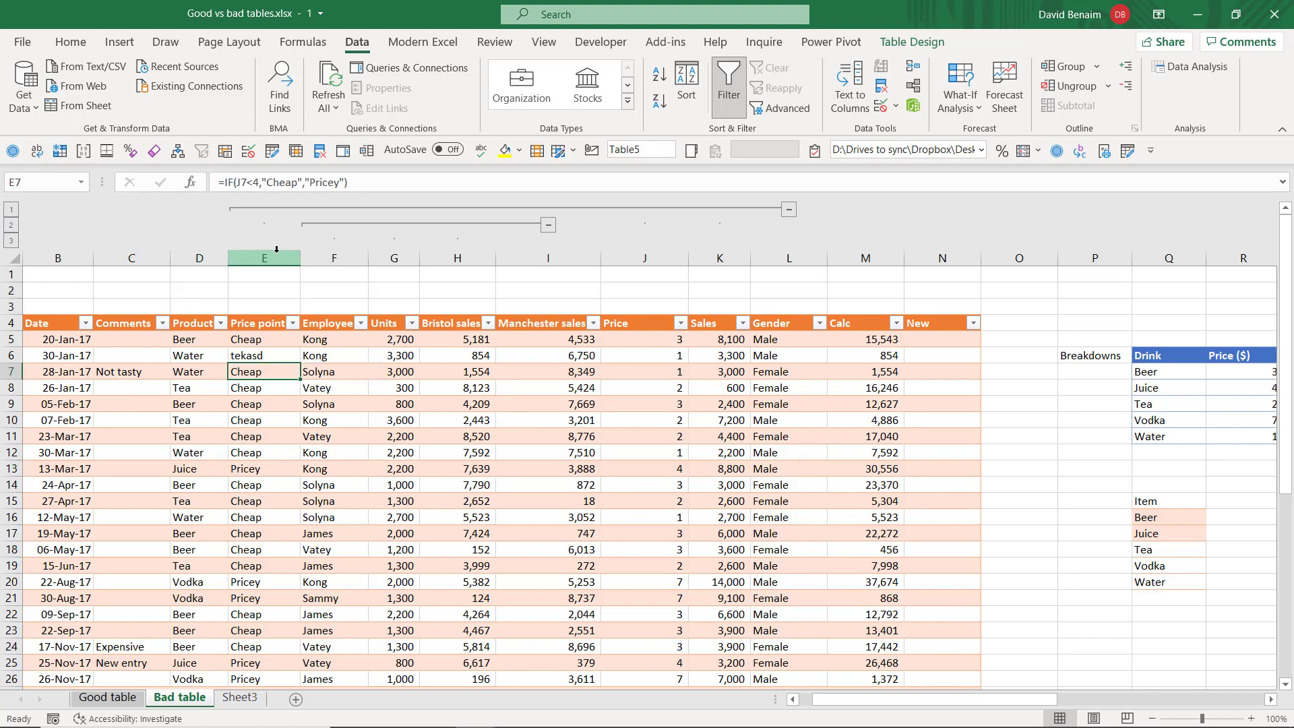
click(280, 258)
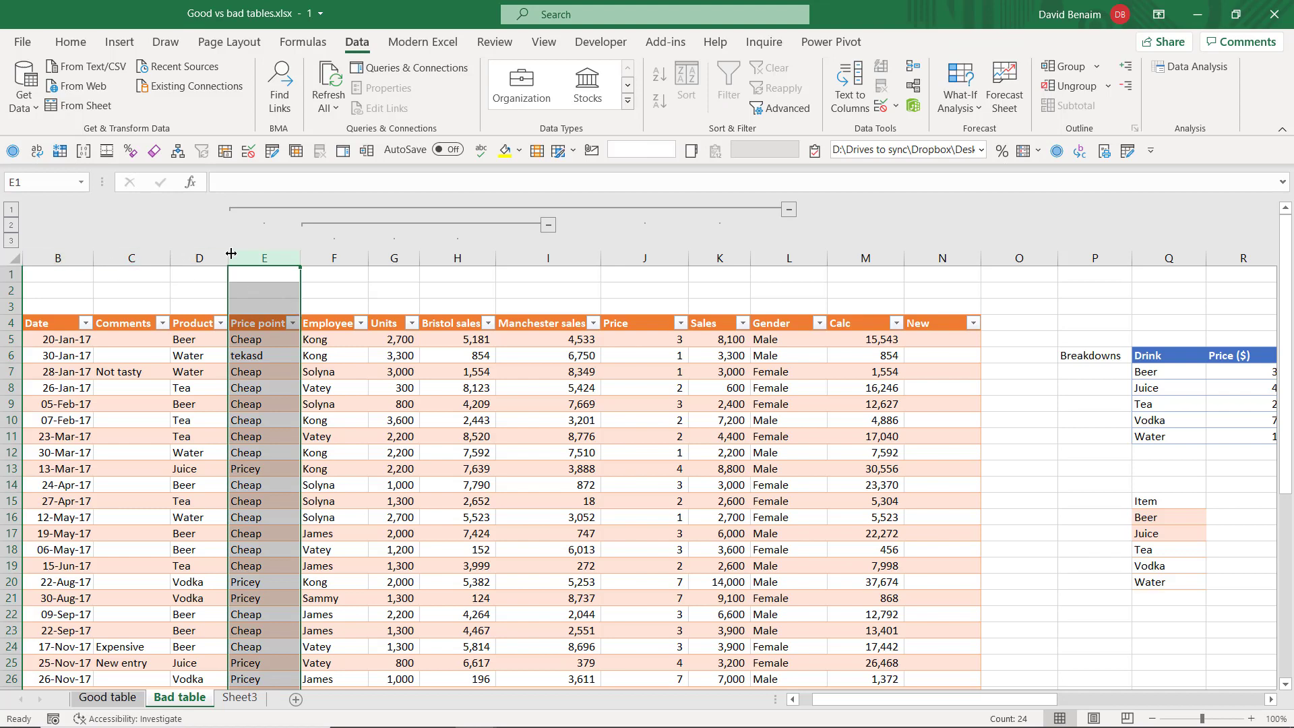
key(ctrl+c)
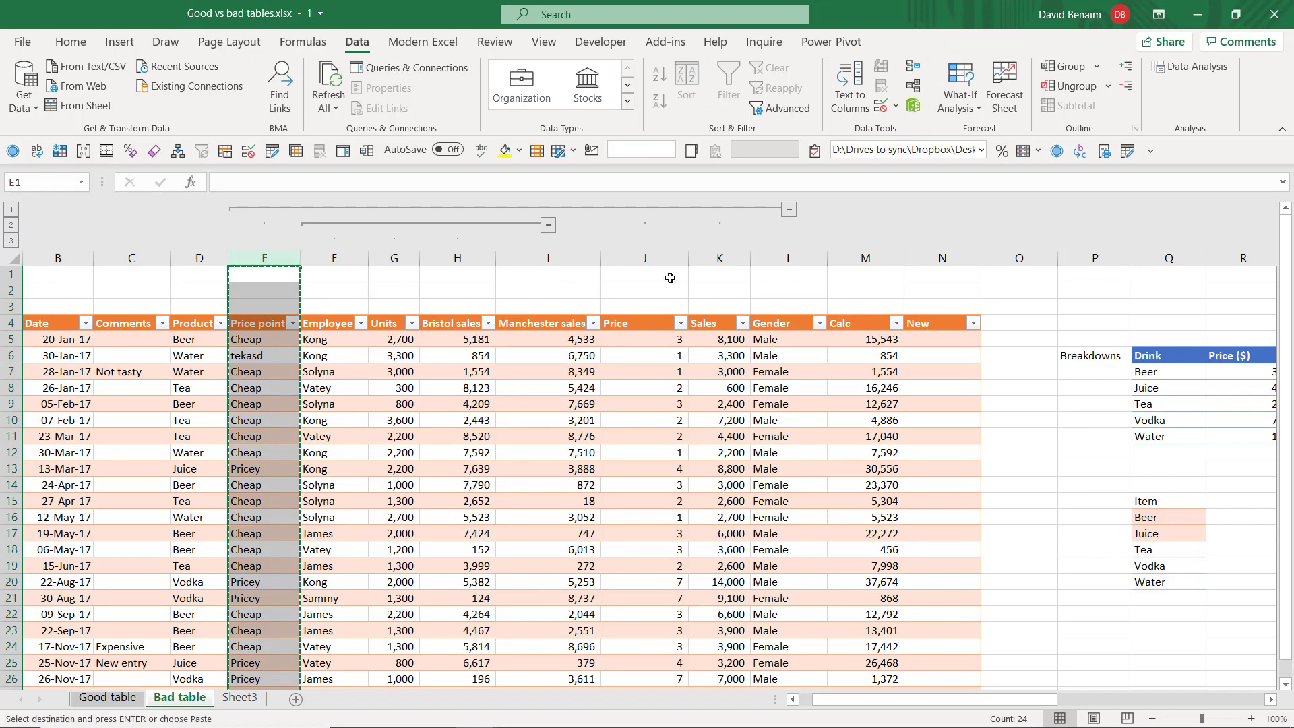
click(930, 258)
key(Return)
Step: Delete the emptied column E so Price point sits last, in column M
click(309, 349)
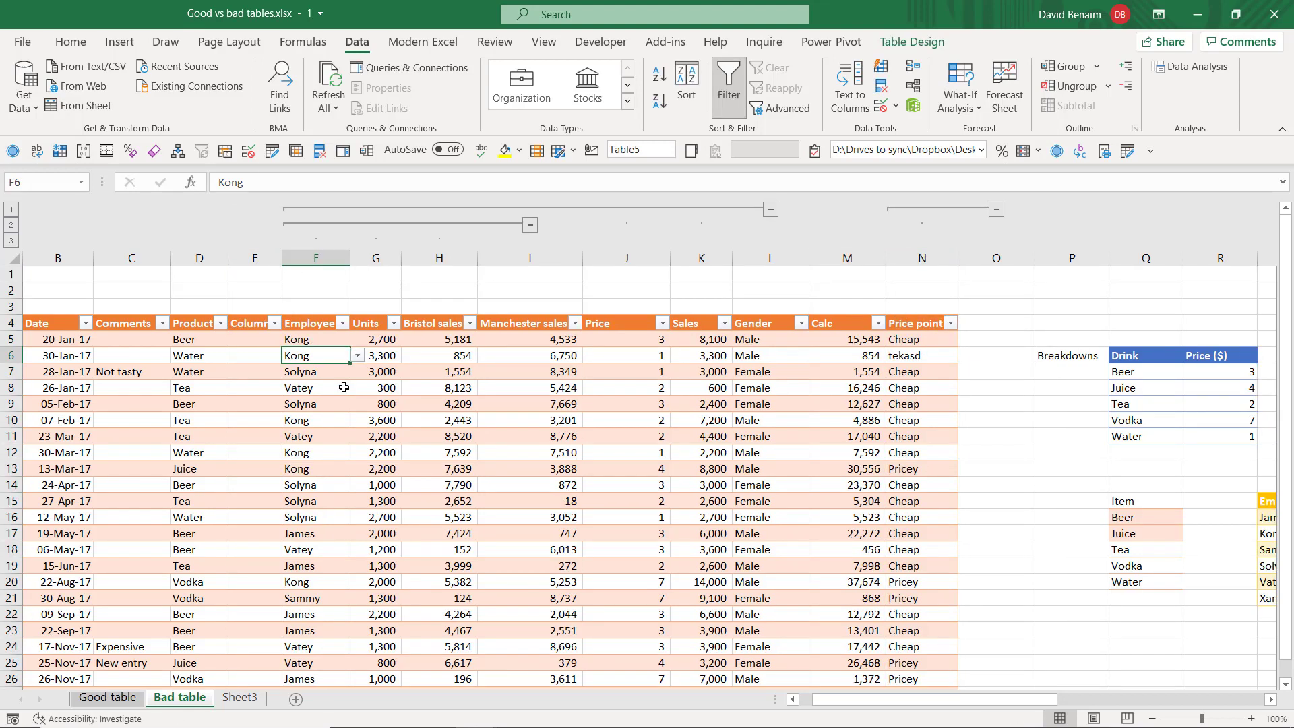
key(Left)
key(Left)
key(Left)
key(Right)
key(Right)
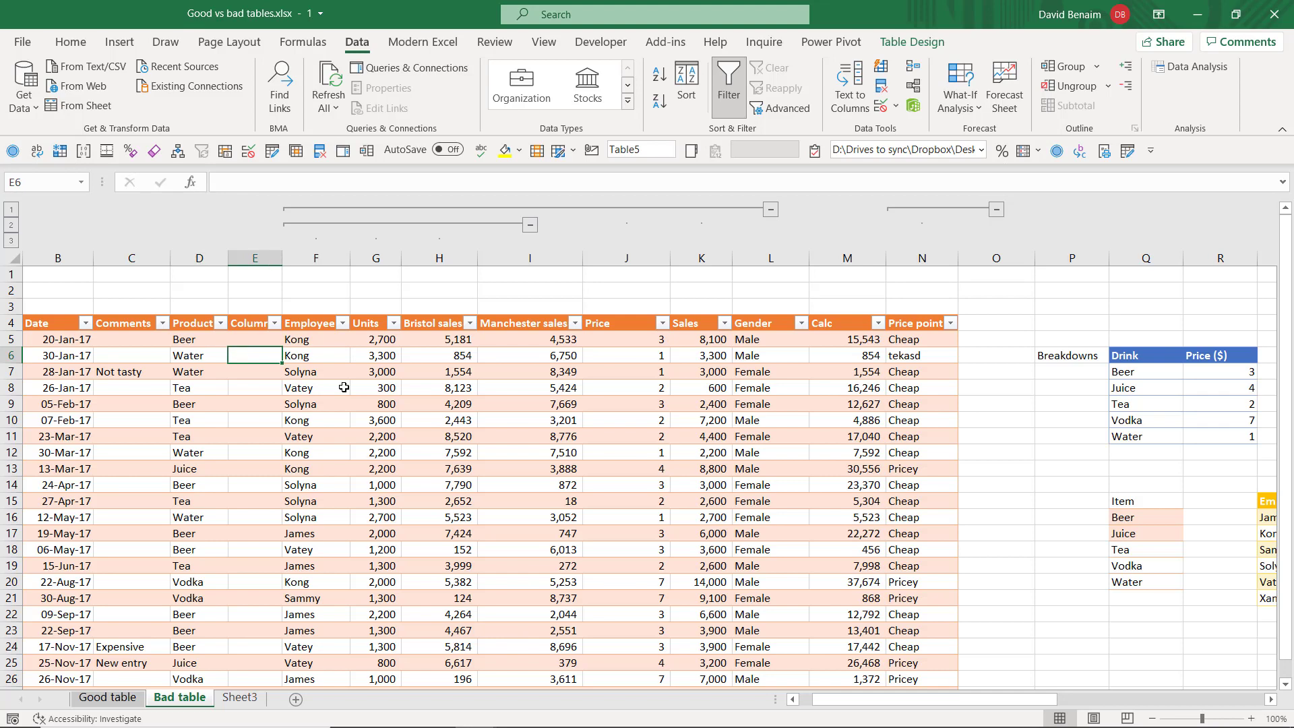
click(255, 258)
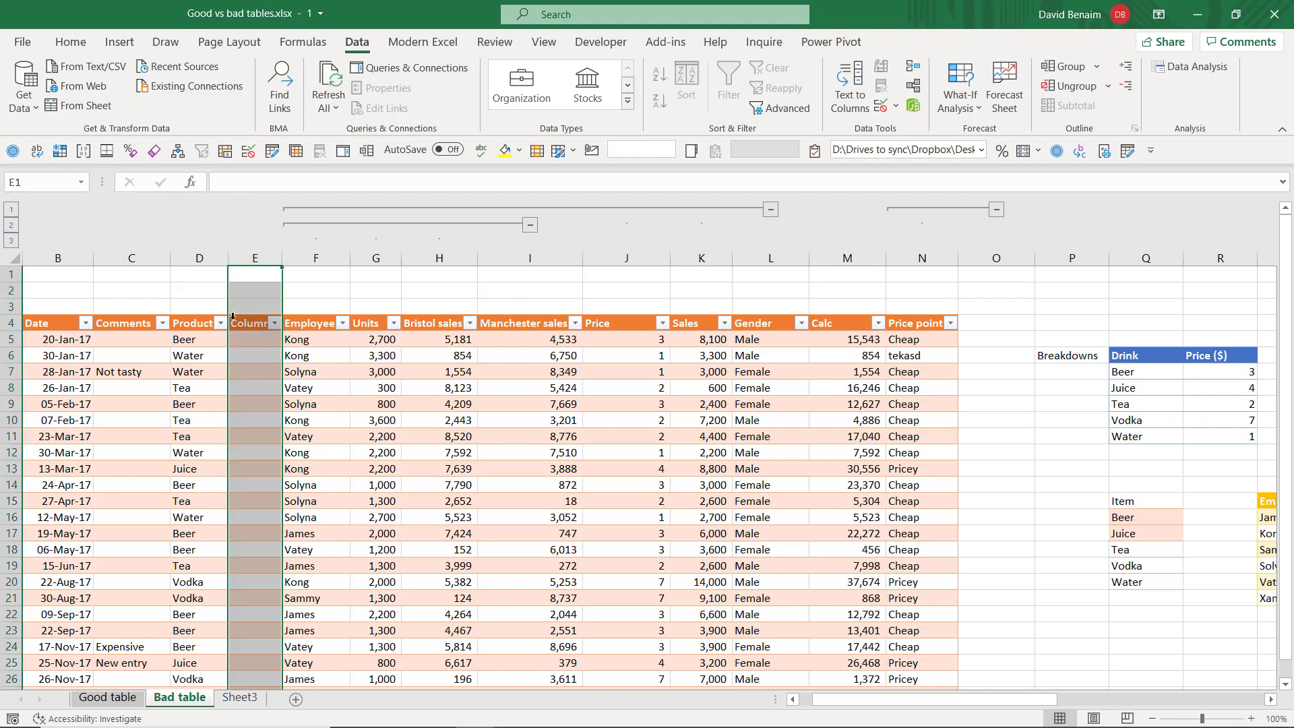
key(ctrl+minus)
key(Left)
key(Right)
key(Right)
key(Right)
key(Right)
key(Right)
key(Right)
key(Right)
key(Right)
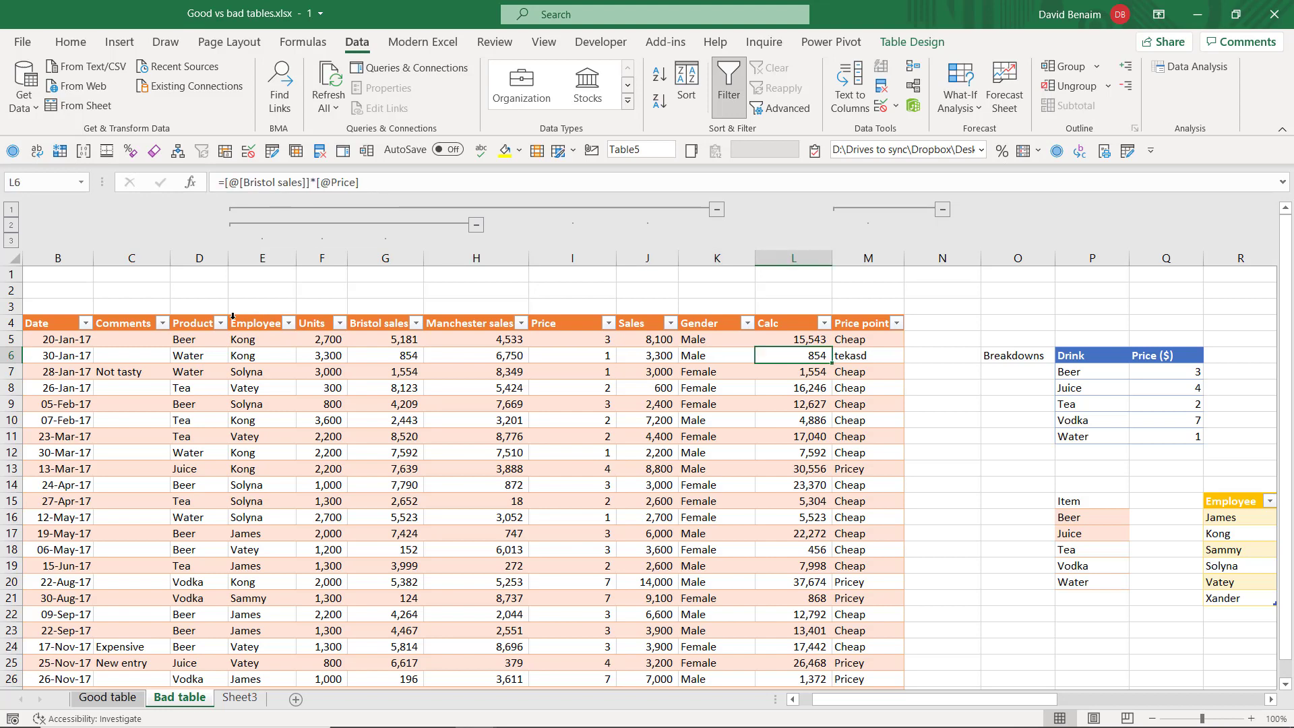
key(Right)
Step: Fill the Price point formula from M5 down to M15 so M6 shows Cheap
key(Down)
key(Down)
key(Up)
key(Up)
key(Up)
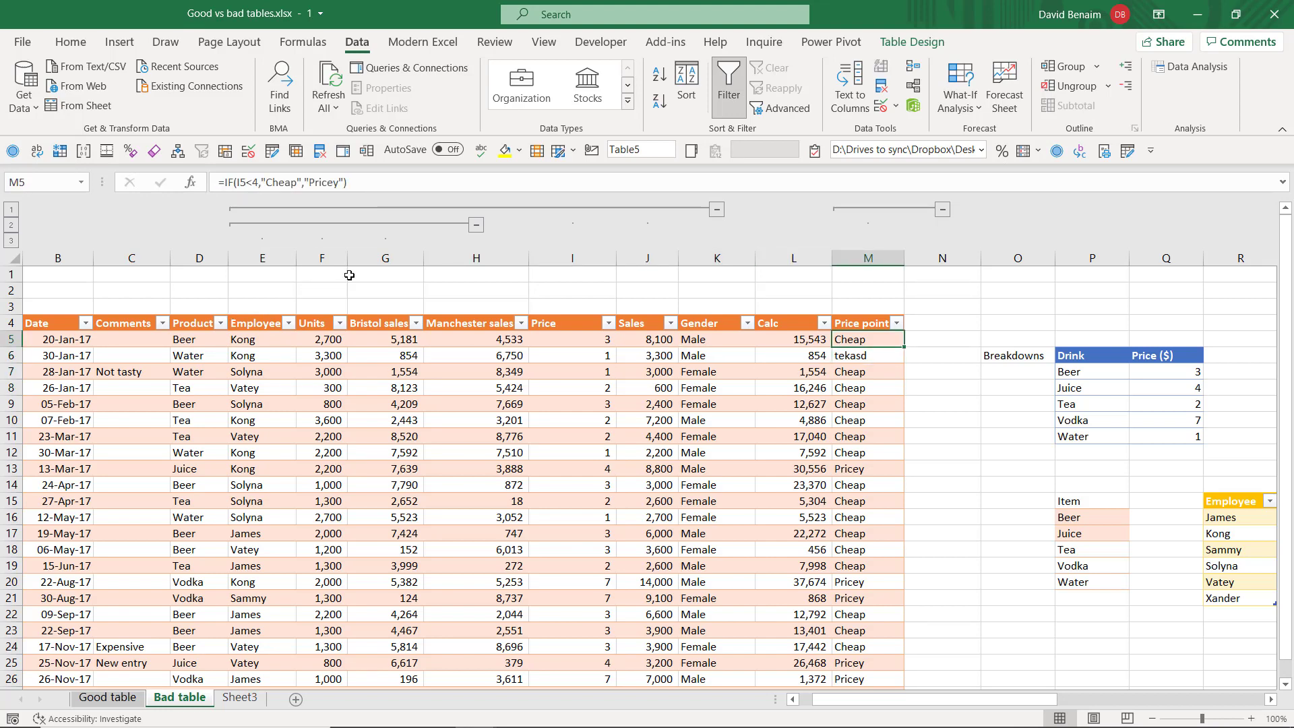
click(886, 356)
click(886, 391)
click(887, 342)
drag(906, 349, 903, 502)
click(869, 453)
click(66, 341)
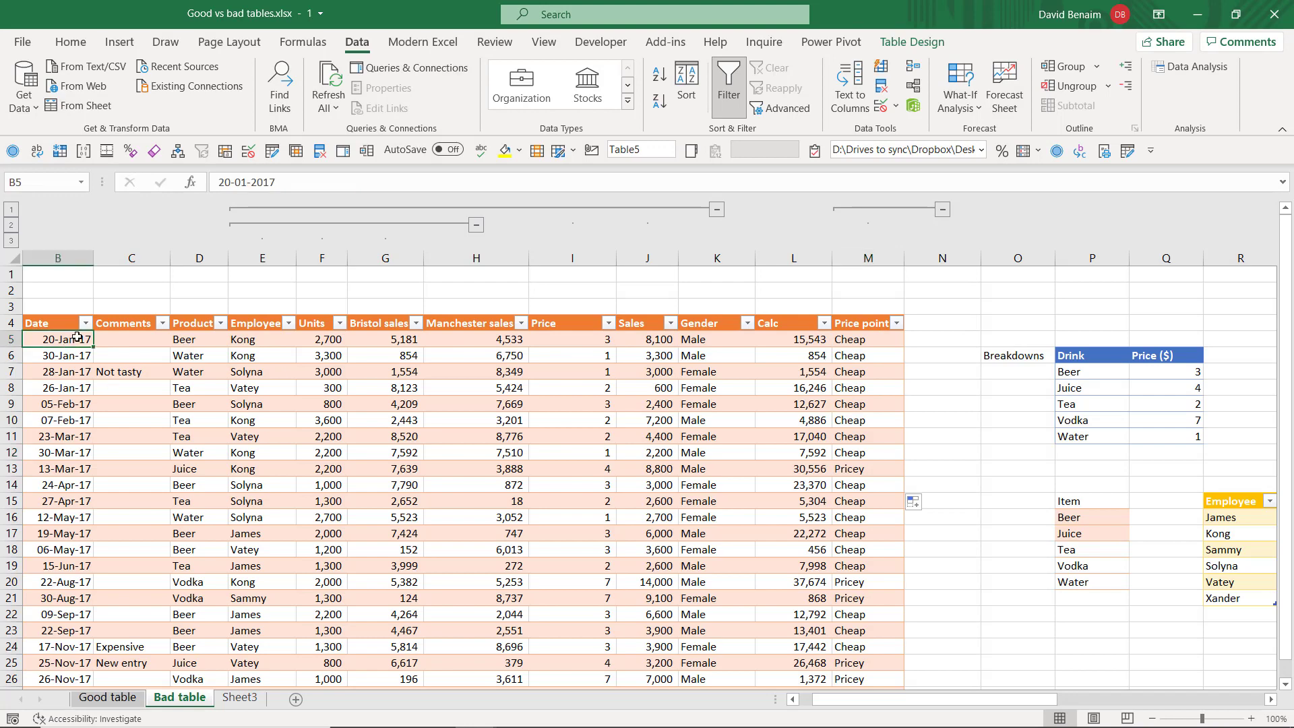
click(77, 278)
scroll(77, 277, left, 1)
click(67, 371)
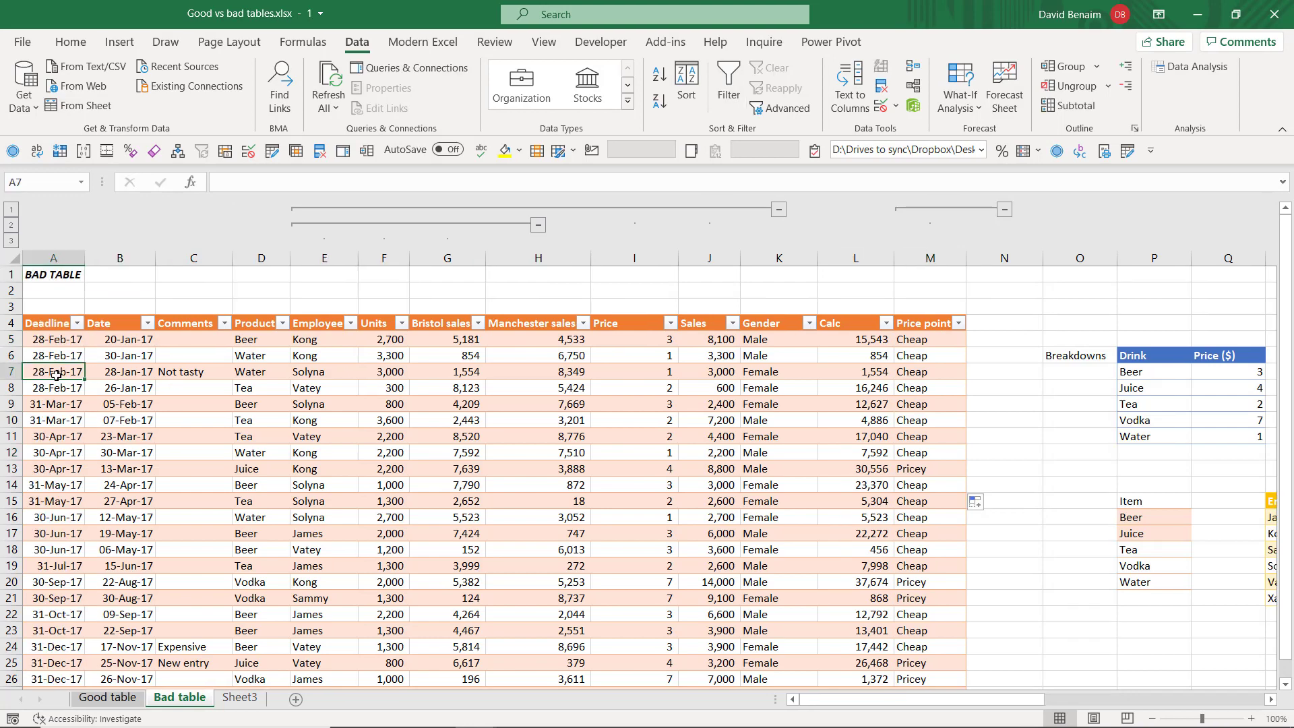
click(76, 455)
click(56, 517)
click(57, 456)
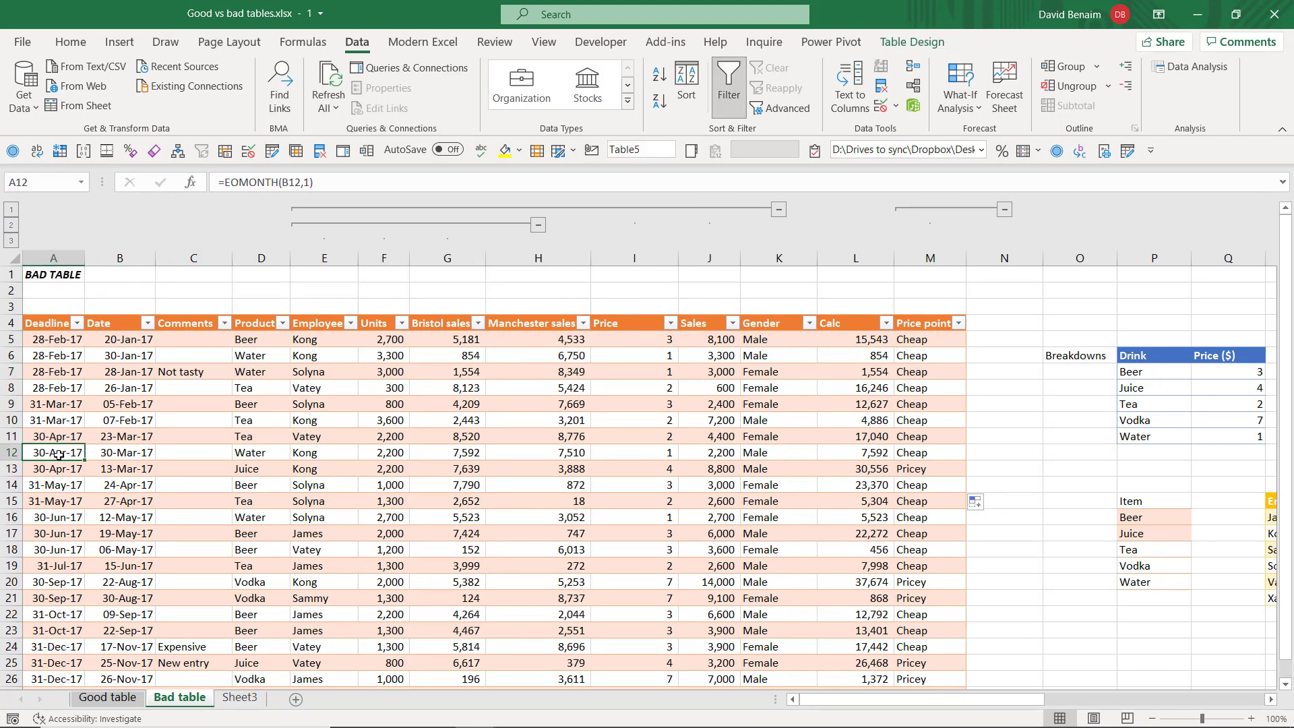
click(175, 339)
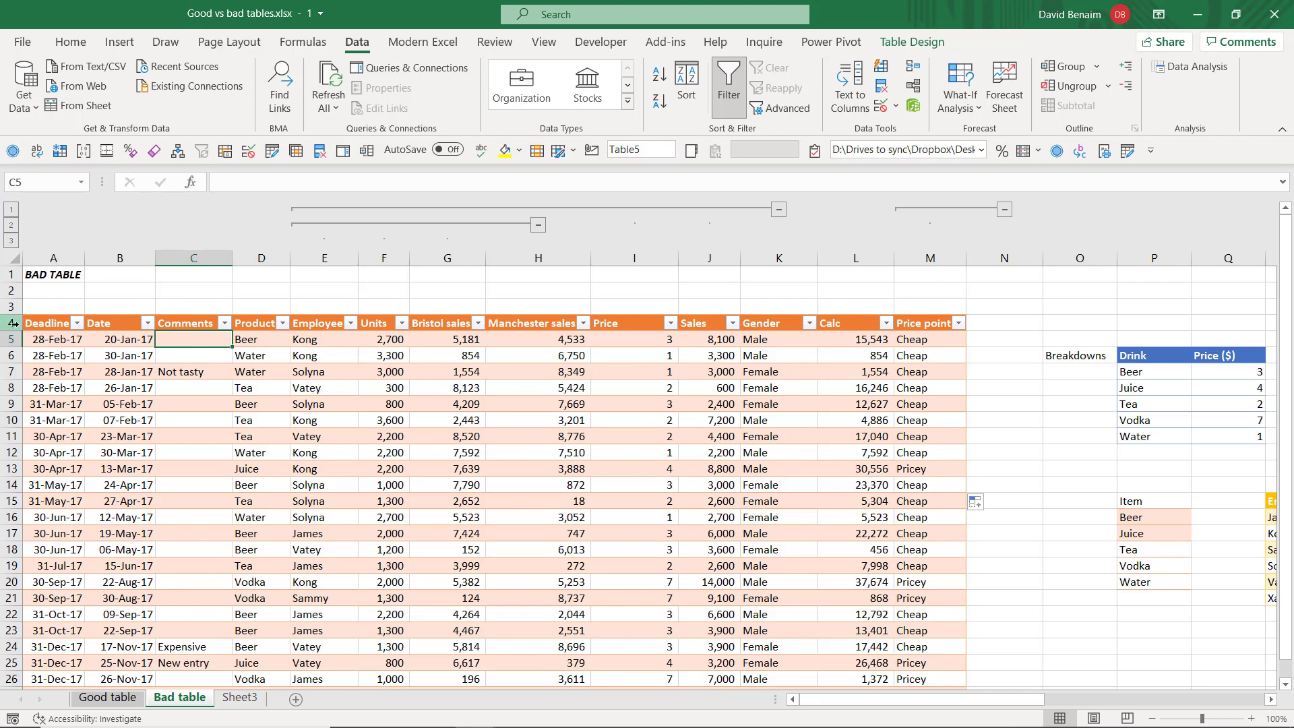
click(182, 324)
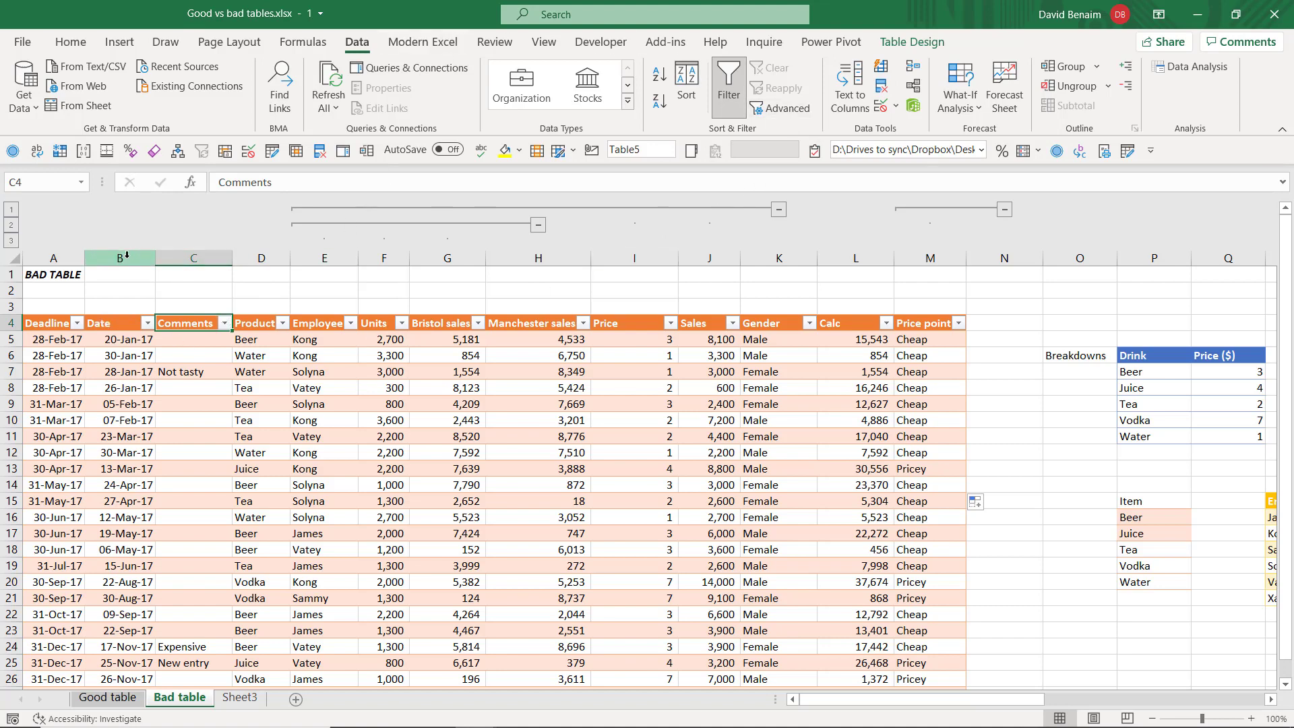
click(176, 256)
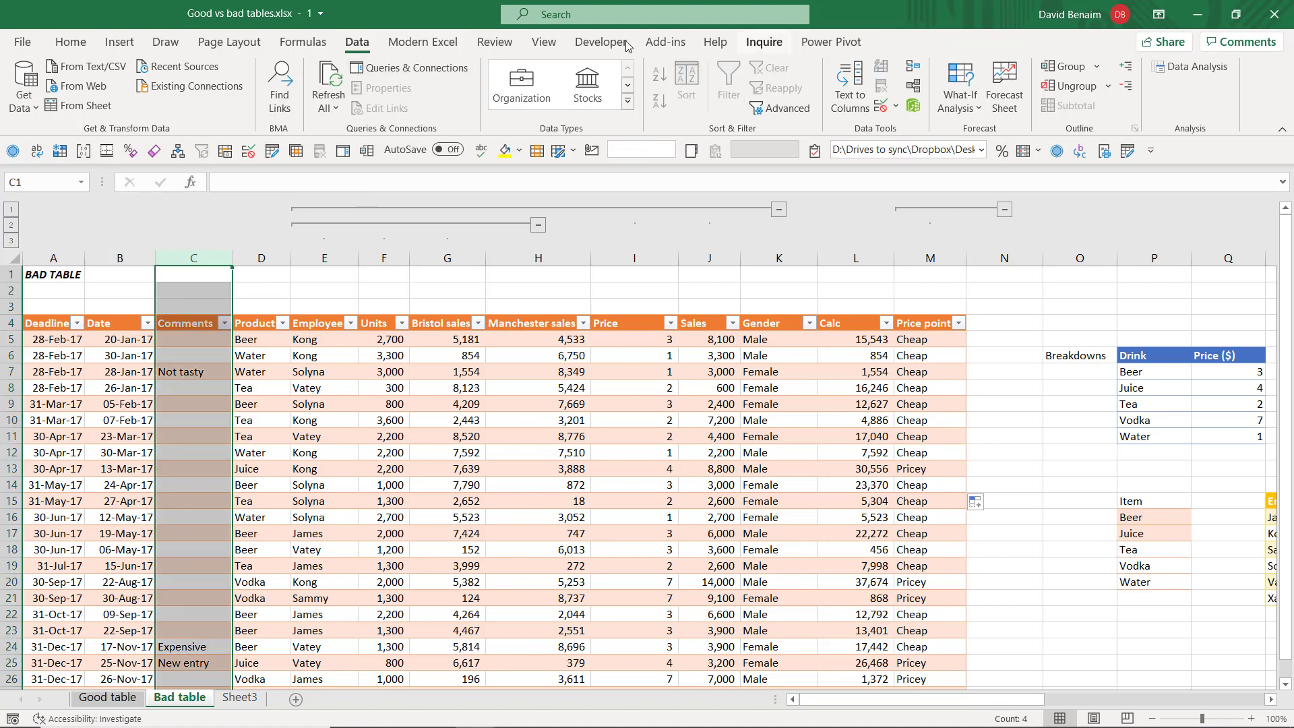
Step: Freeze panes at column C and scroll sideways to confirm columns A and B stay fixed
click(544, 41)
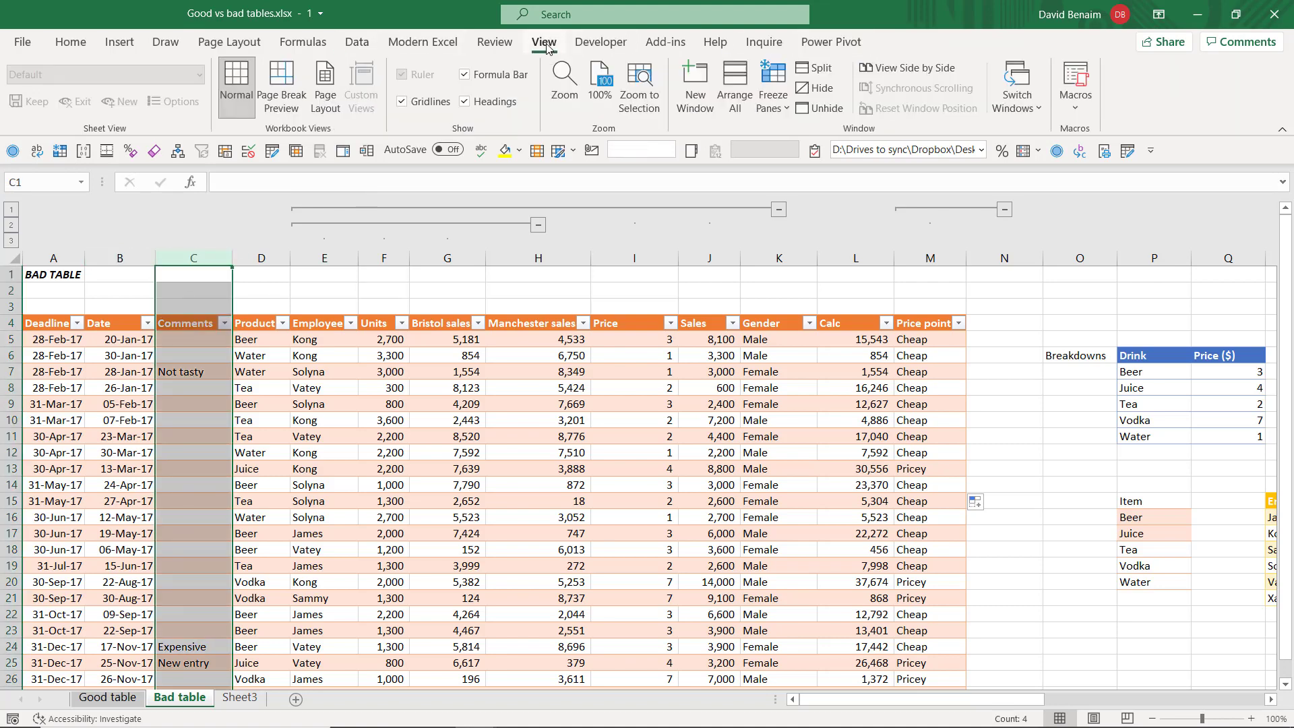
click(773, 95)
click(795, 134)
click(308, 426)
drag(128, 470, 133, 499)
click(130, 351)
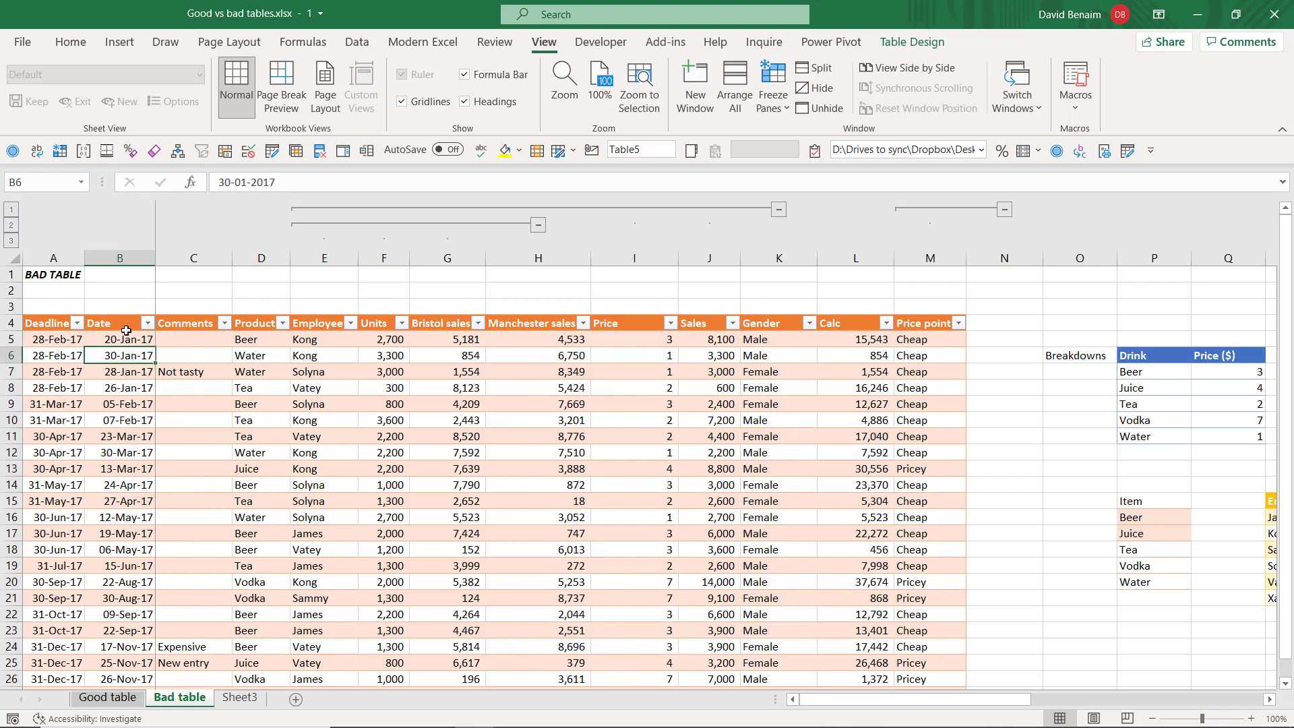
click(120, 326)
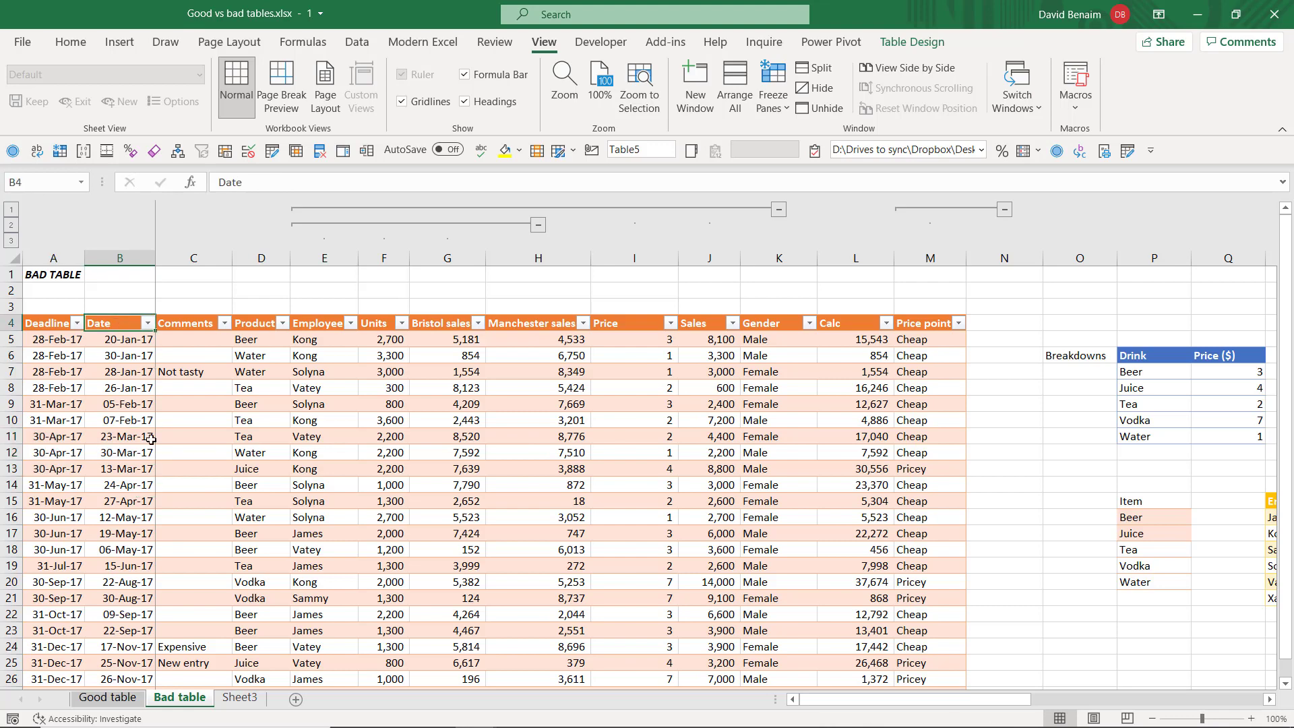
key(ctrl+Down)
key(Down)
key(Down)
key(Down)
key(Down)
key(Down)
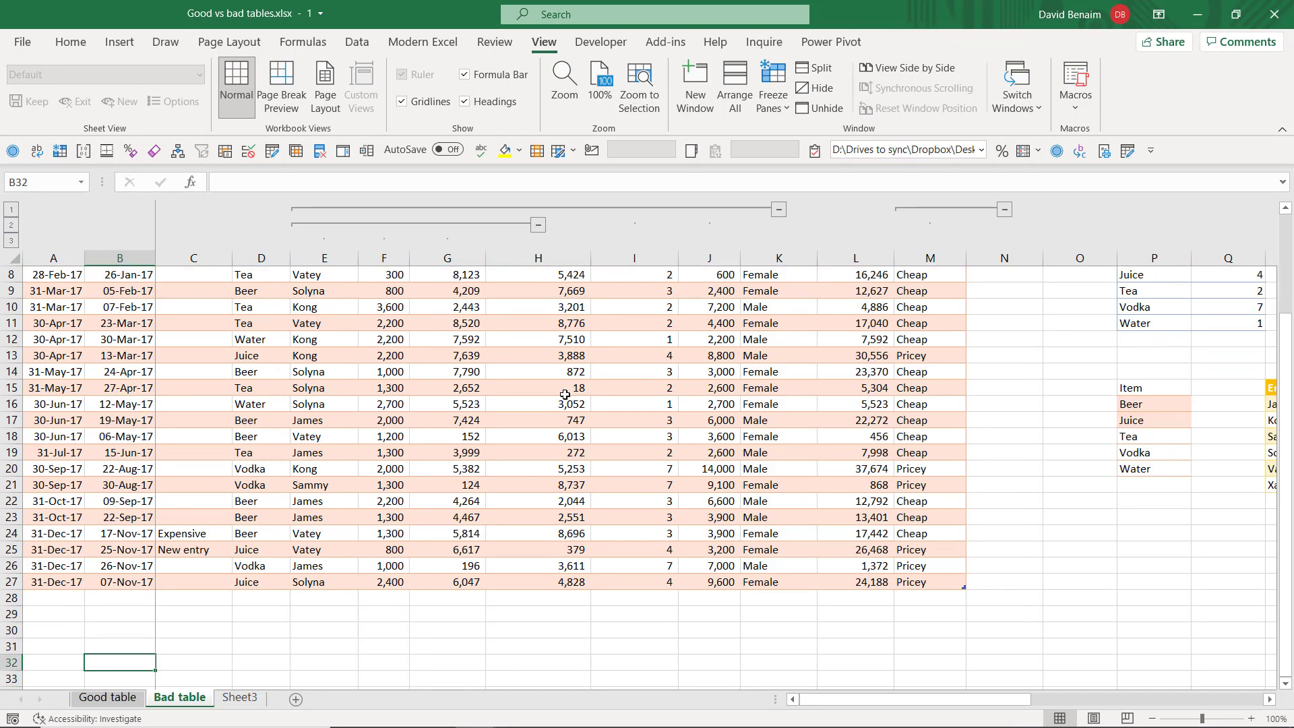
click(573, 387)
scroll(358, 457, up, 3)
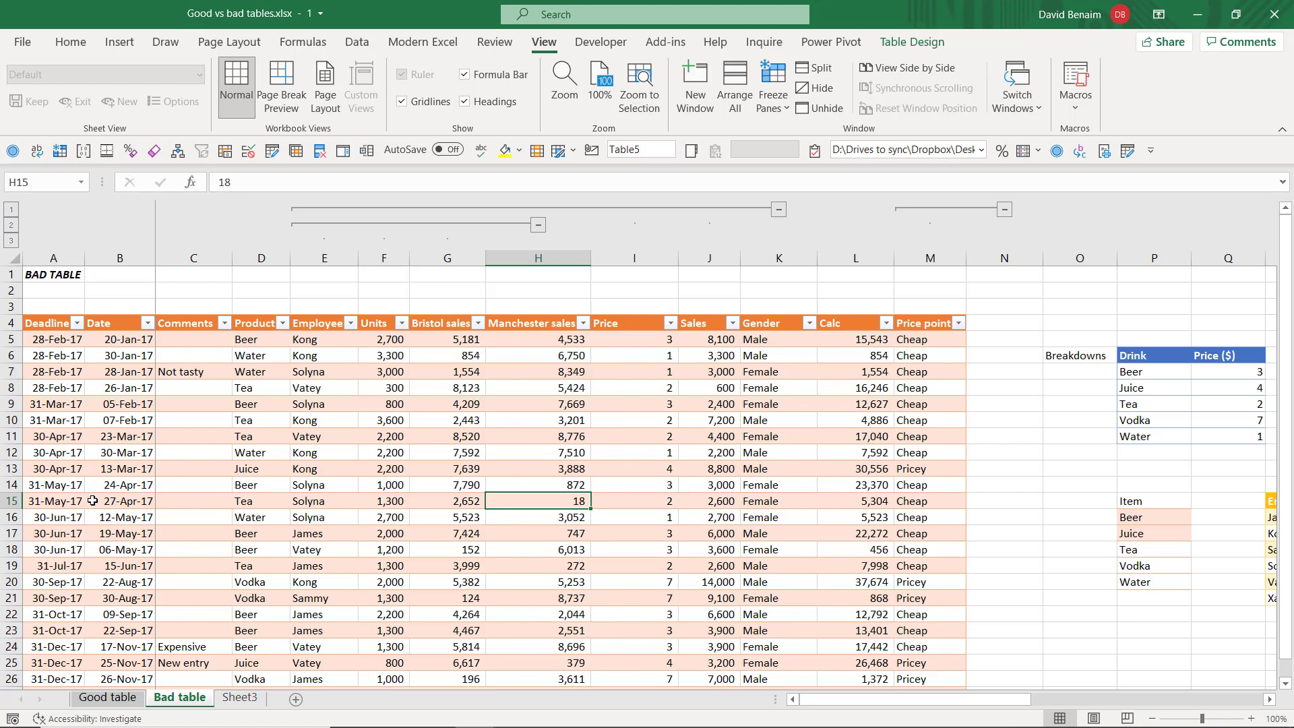
Step: Turn on the table's Total row, which shows a count of 23 under Price point
scroll(442, 370, down, 6)
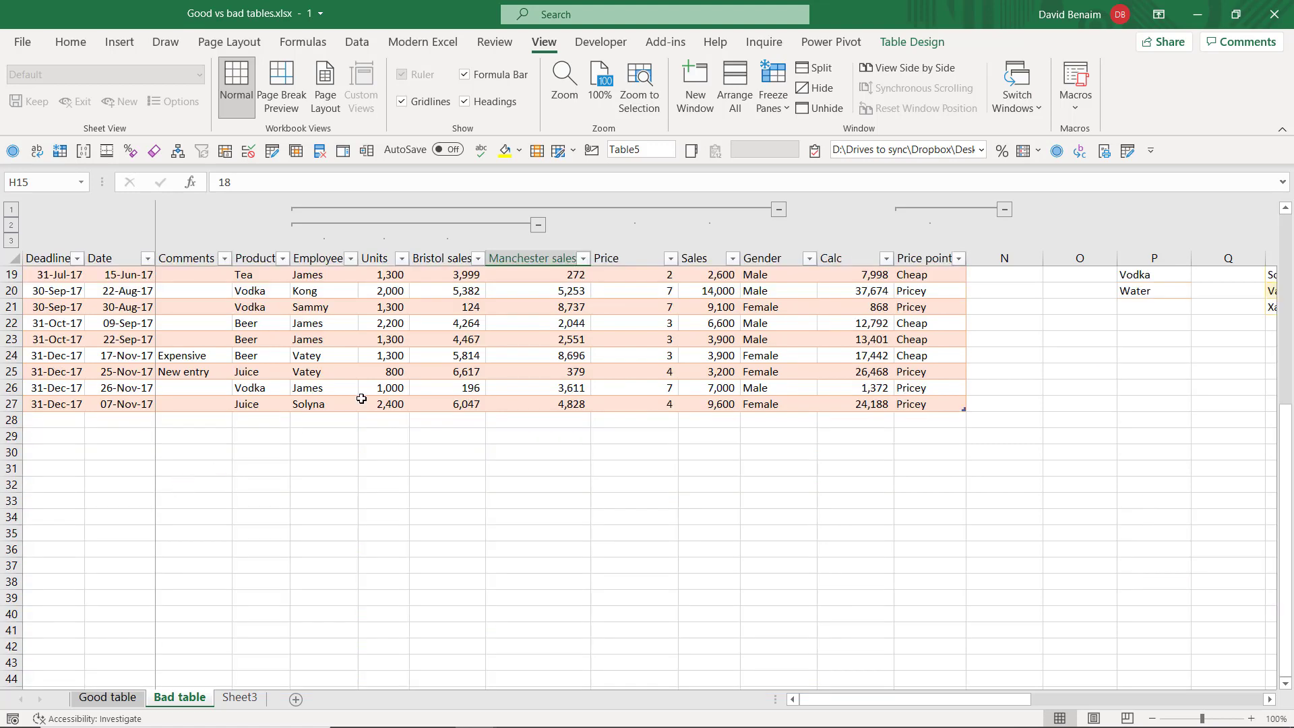
click(593, 367)
click(912, 42)
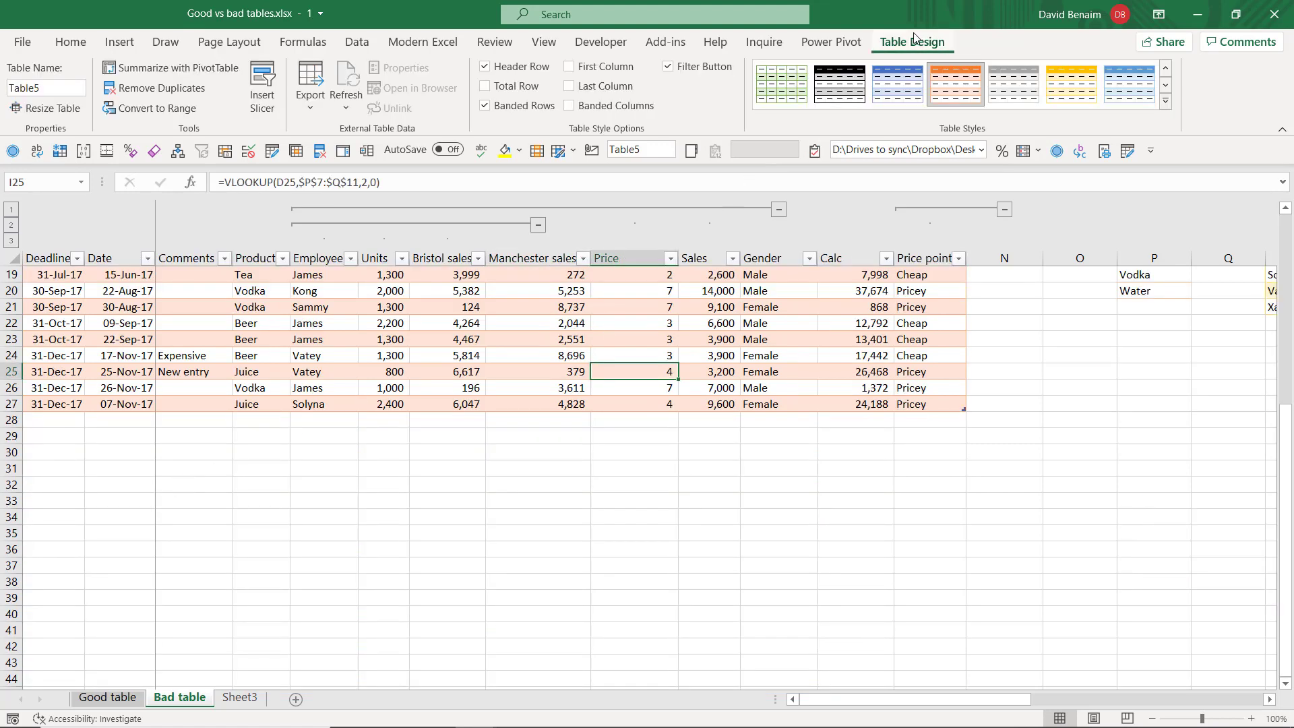
click(485, 87)
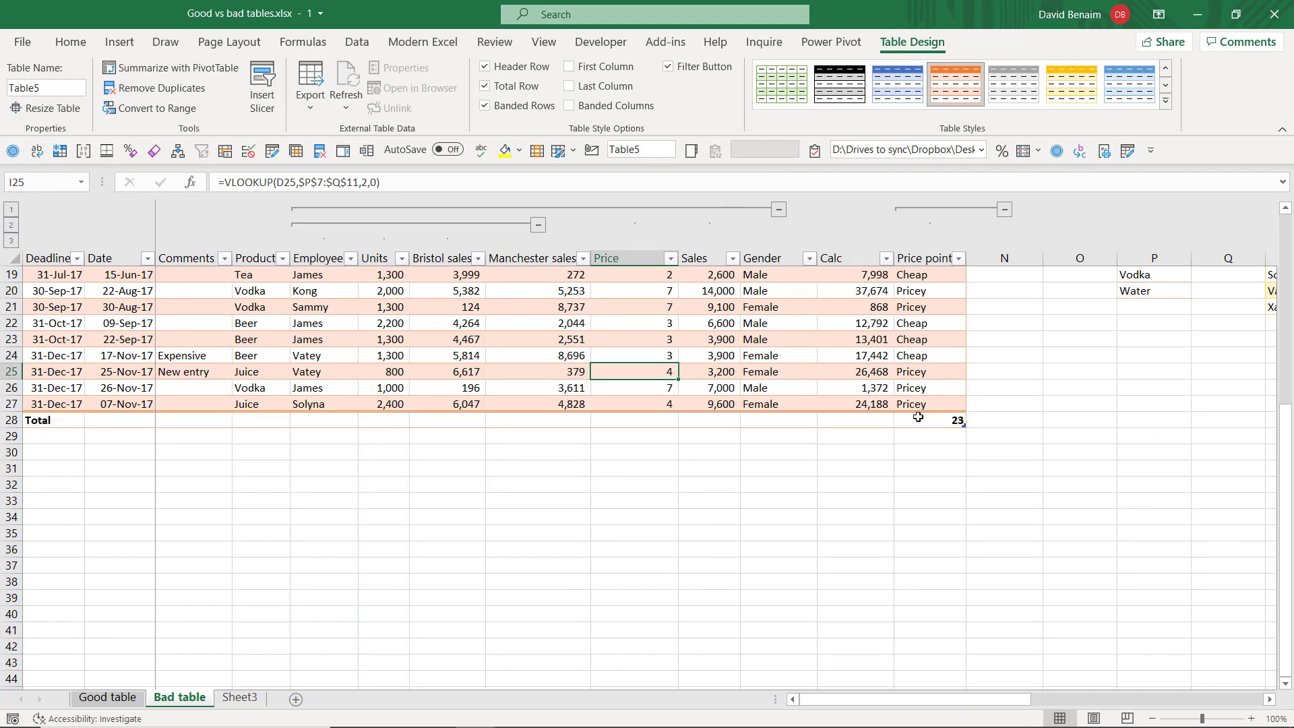
Step: Set the Calc total to Sum and fill it left to Units: 42,100, 117,800 and 306,026
click(950, 420)
click(867, 421)
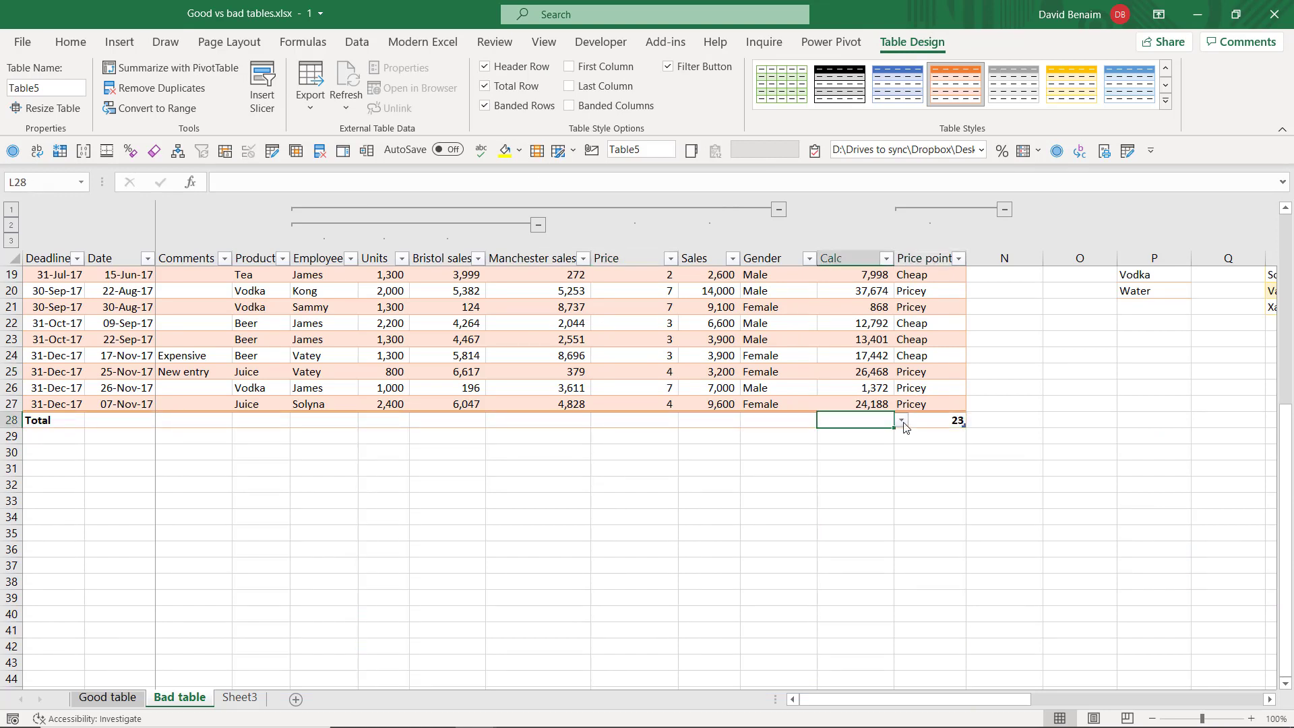
click(902, 421)
click(863, 505)
drag(896, 430, 368, 422)
click(810, 420)
key(Left)
key(Left)
key(Left)
key(Left)
key(Left)
key(Up)
key(Up)
key(Up)
key(Up)
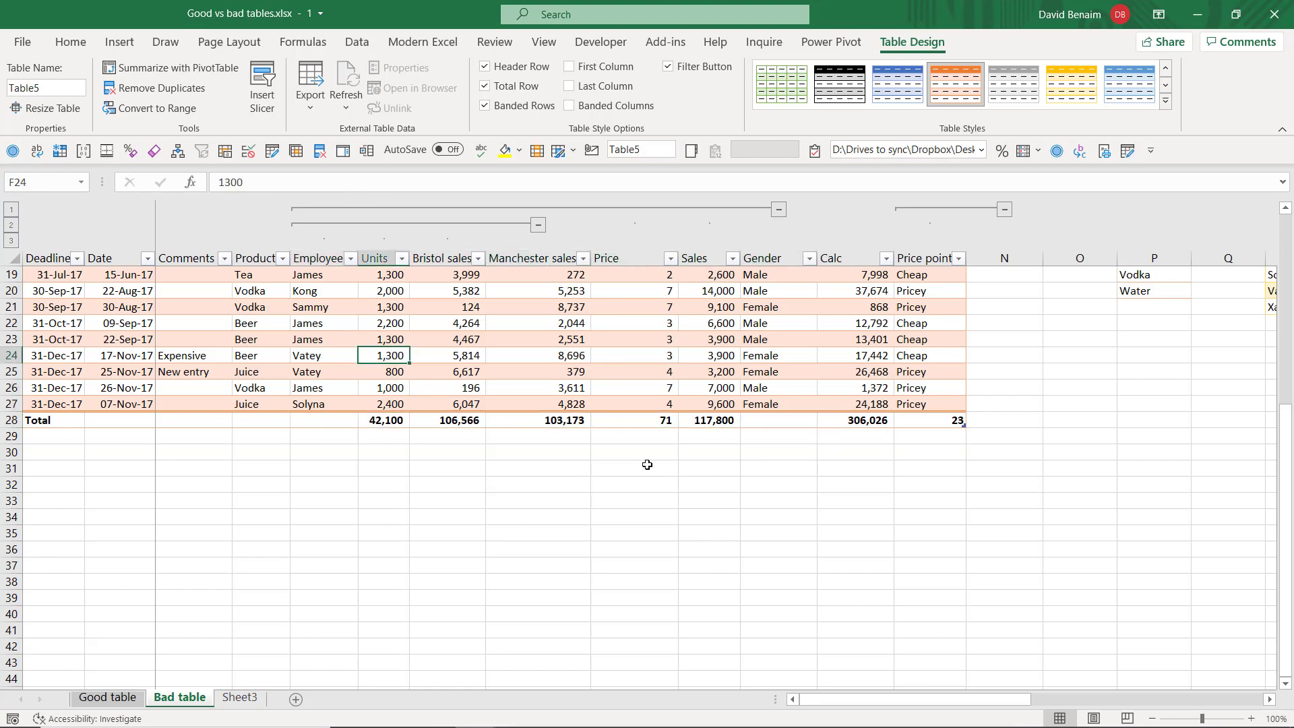
Step: Enter =SUM(Table5[Sales]) in O23 to total the whole Sales column at 117,800
click(1050, 340)
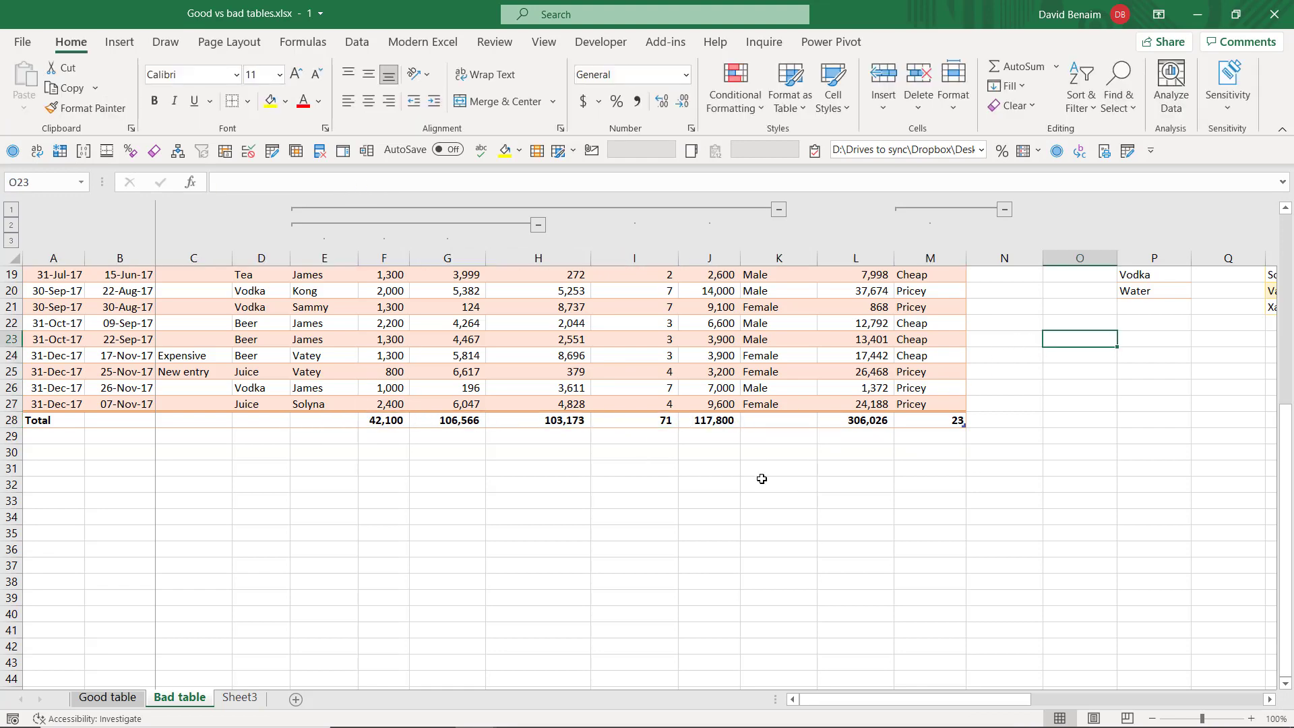
text(=sum()
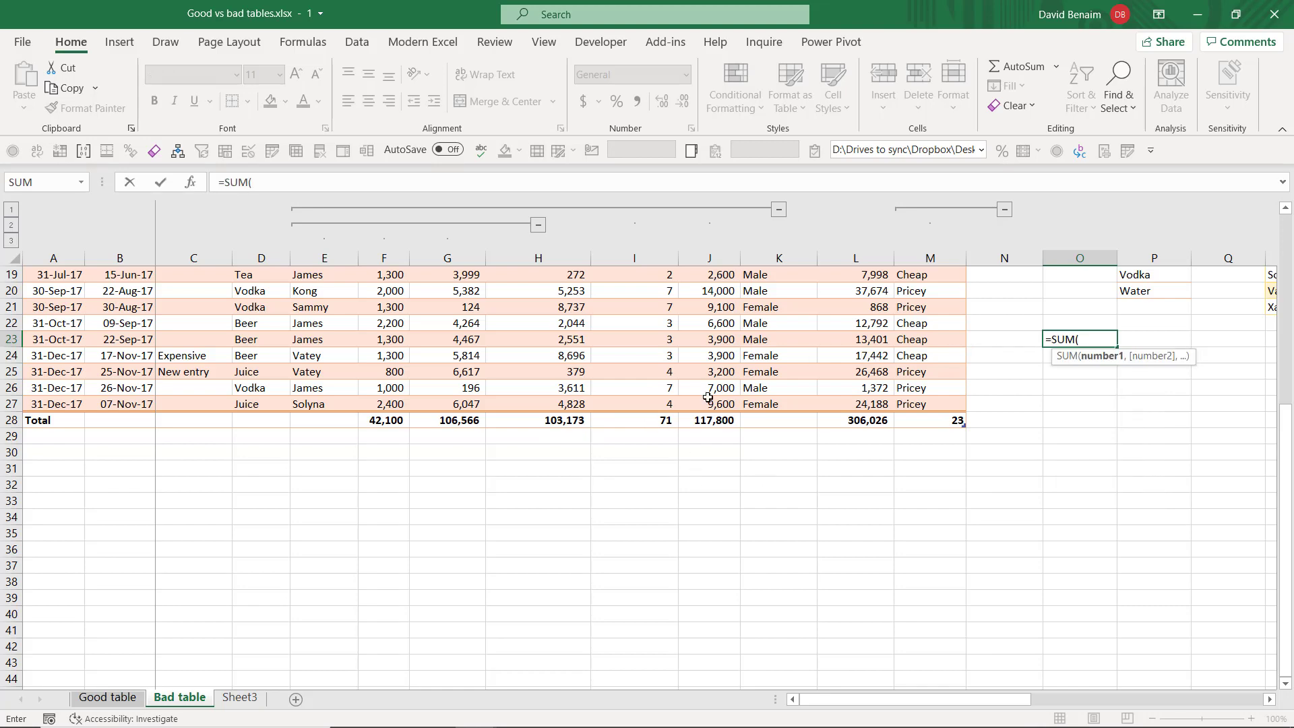
click(711, 402)
key(ctrl+shift+Up)
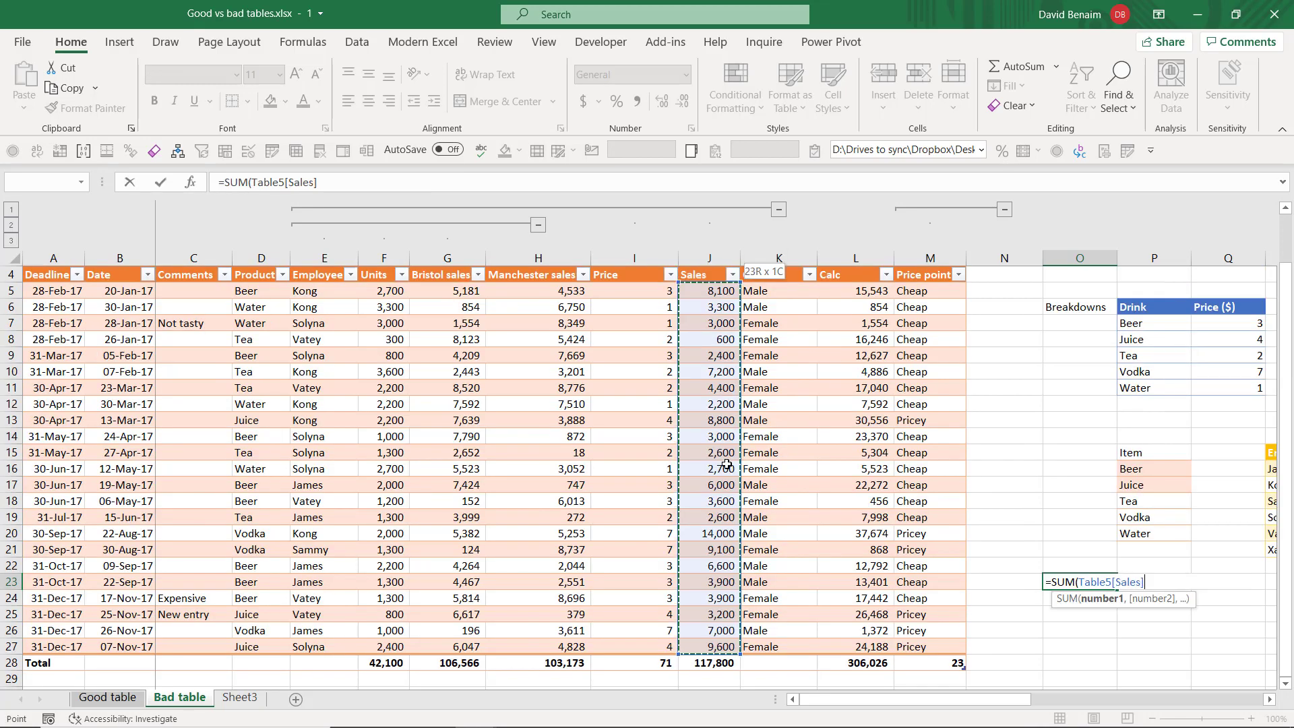
text())
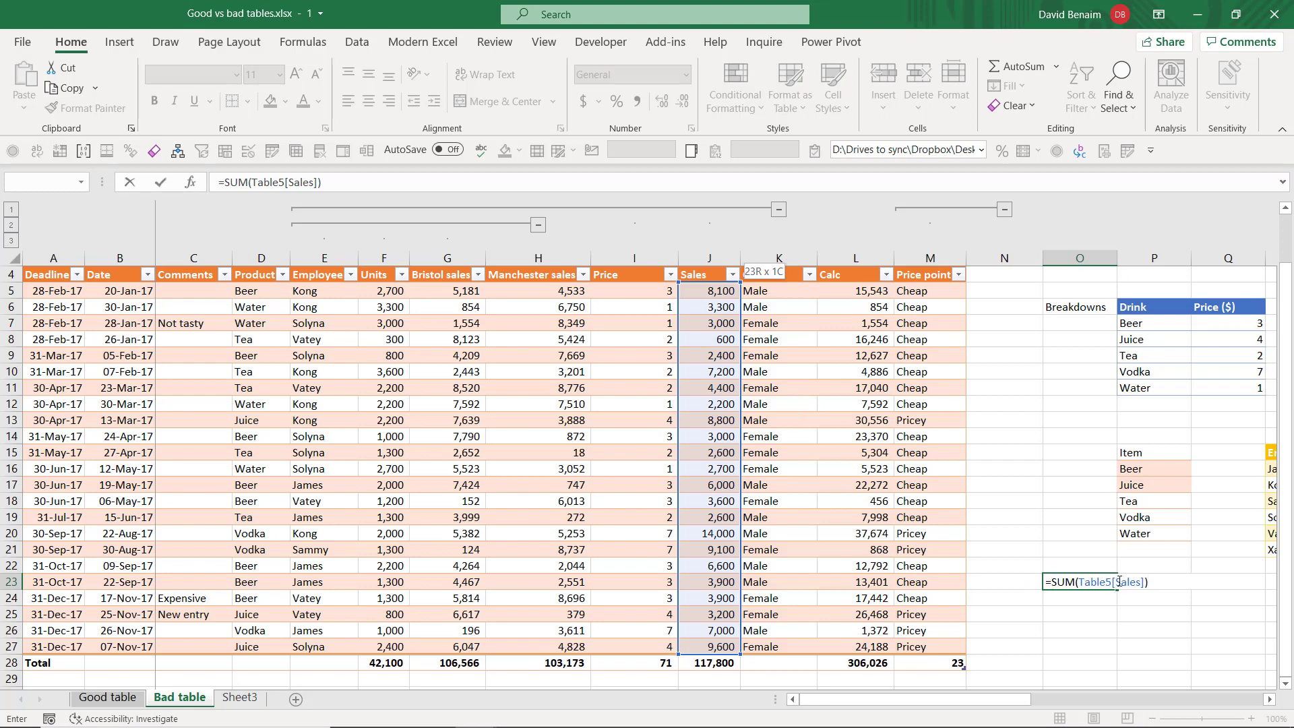
drag(1119, 581, 1144, 578)
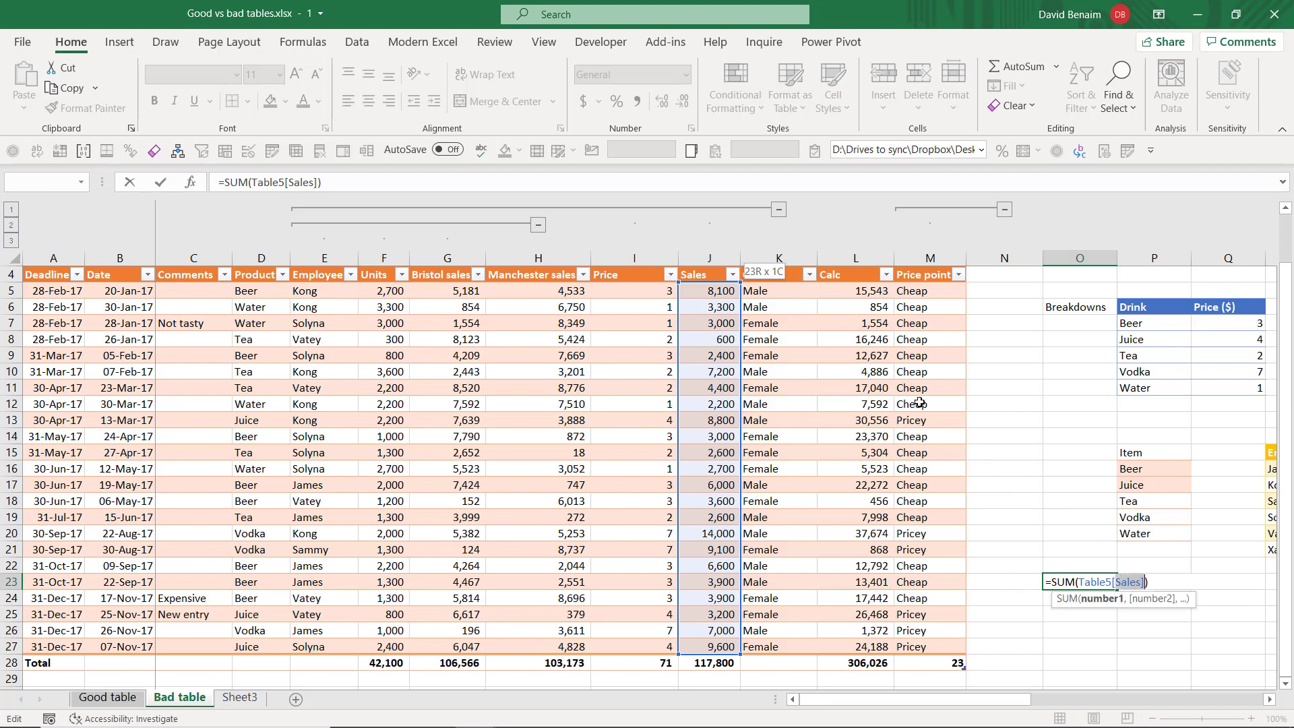
key(ctrl+Return)
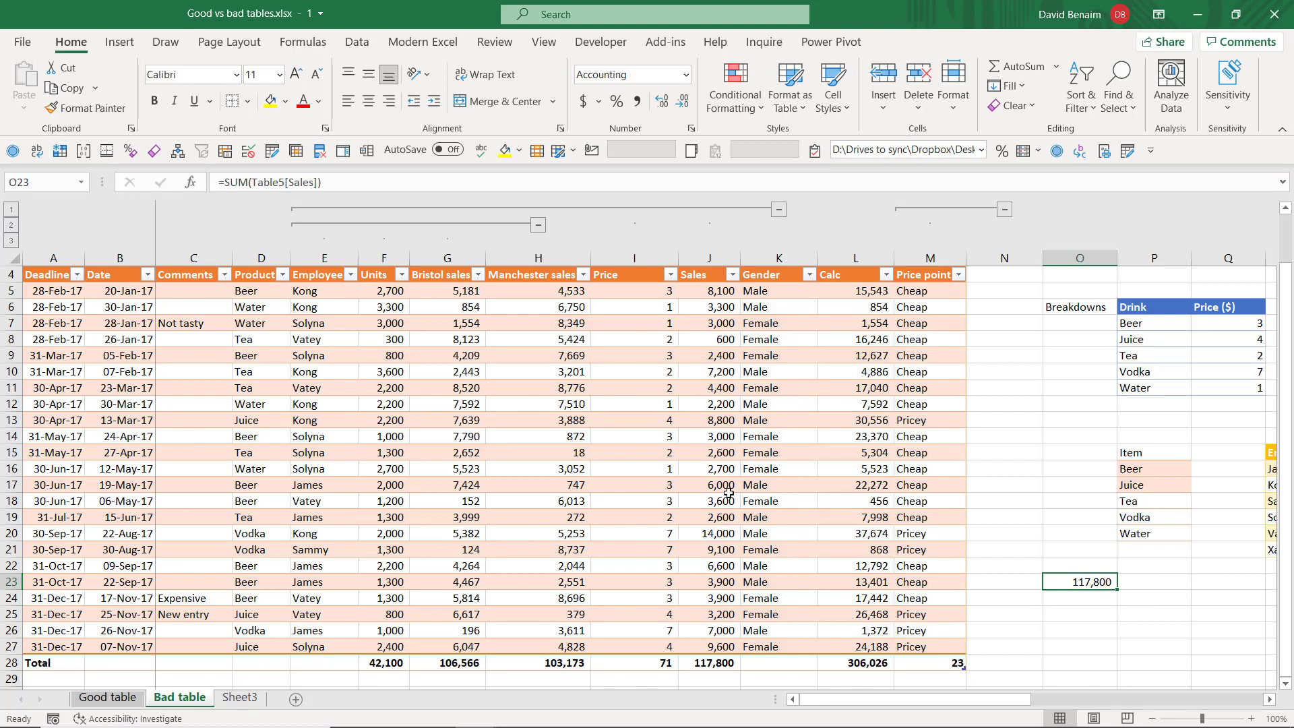
Step: Remove the Total row and enter Sales values 9000 and 7,270 as two new table rows
click(779, 372)
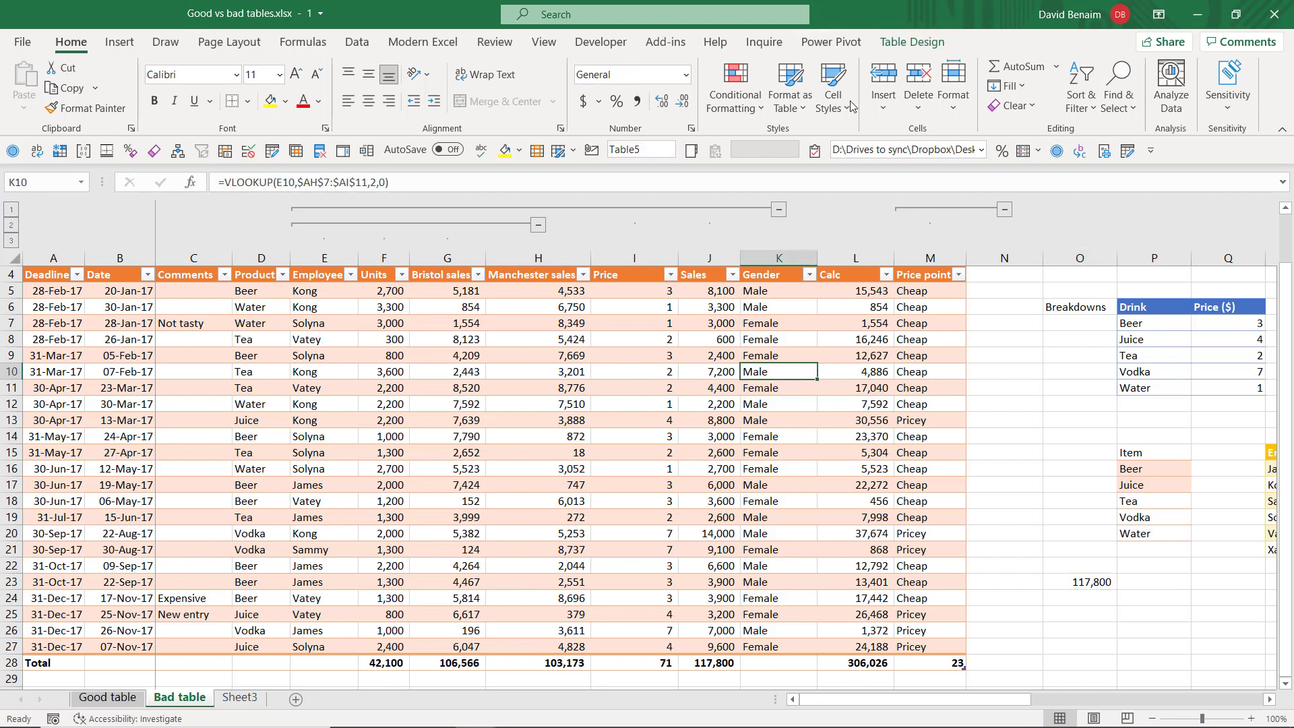
click(907, 41)
click(485, 85)
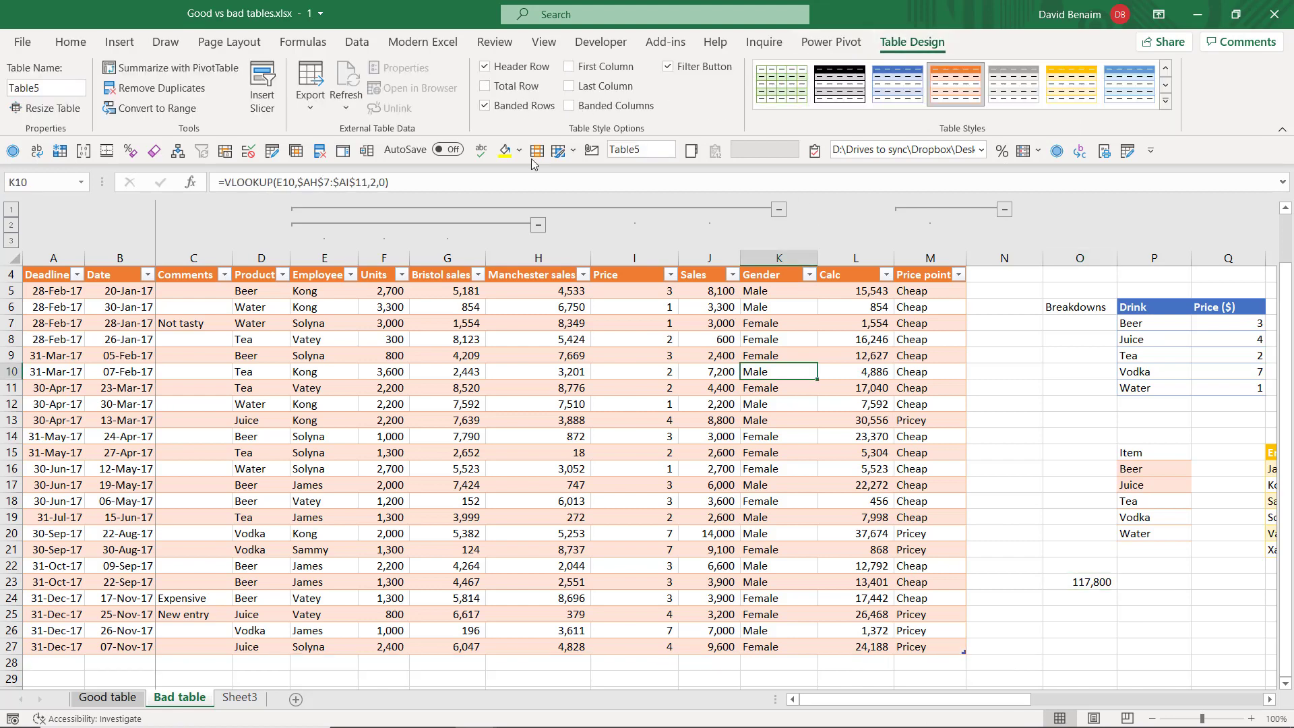
click(720, 661)
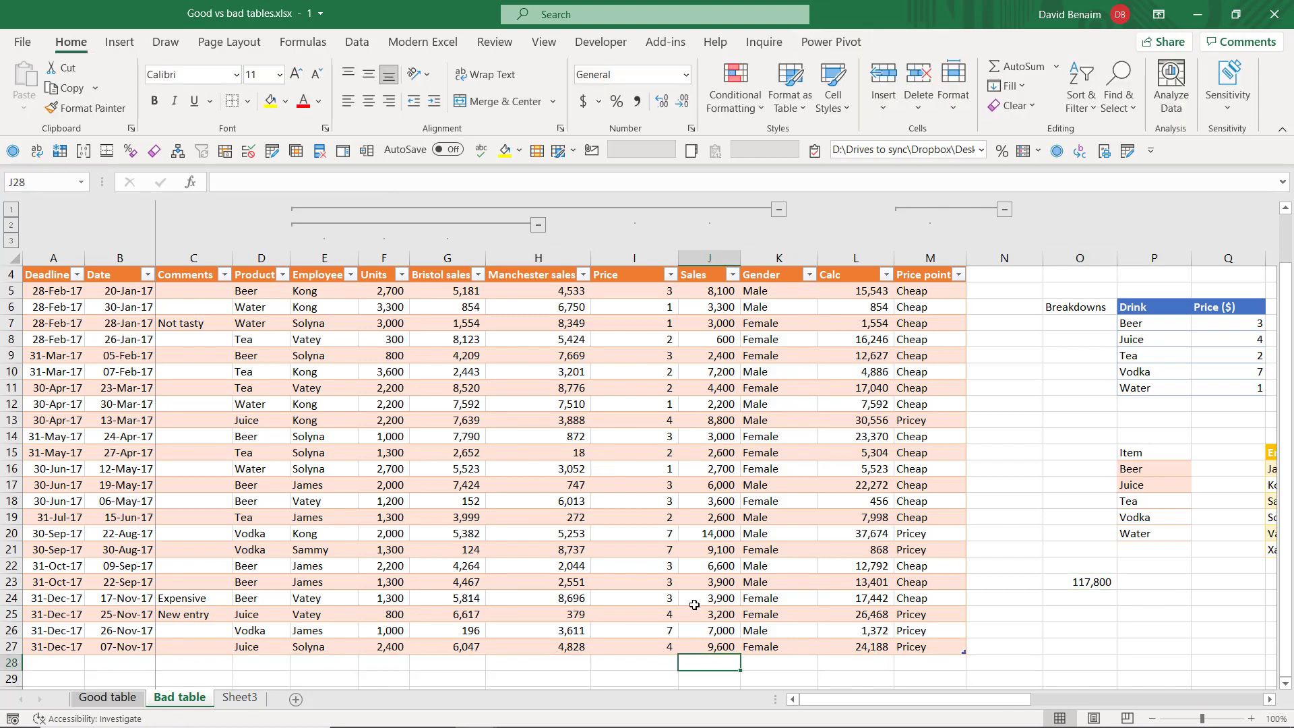
text(9000)
key(Return)
text(7,2)
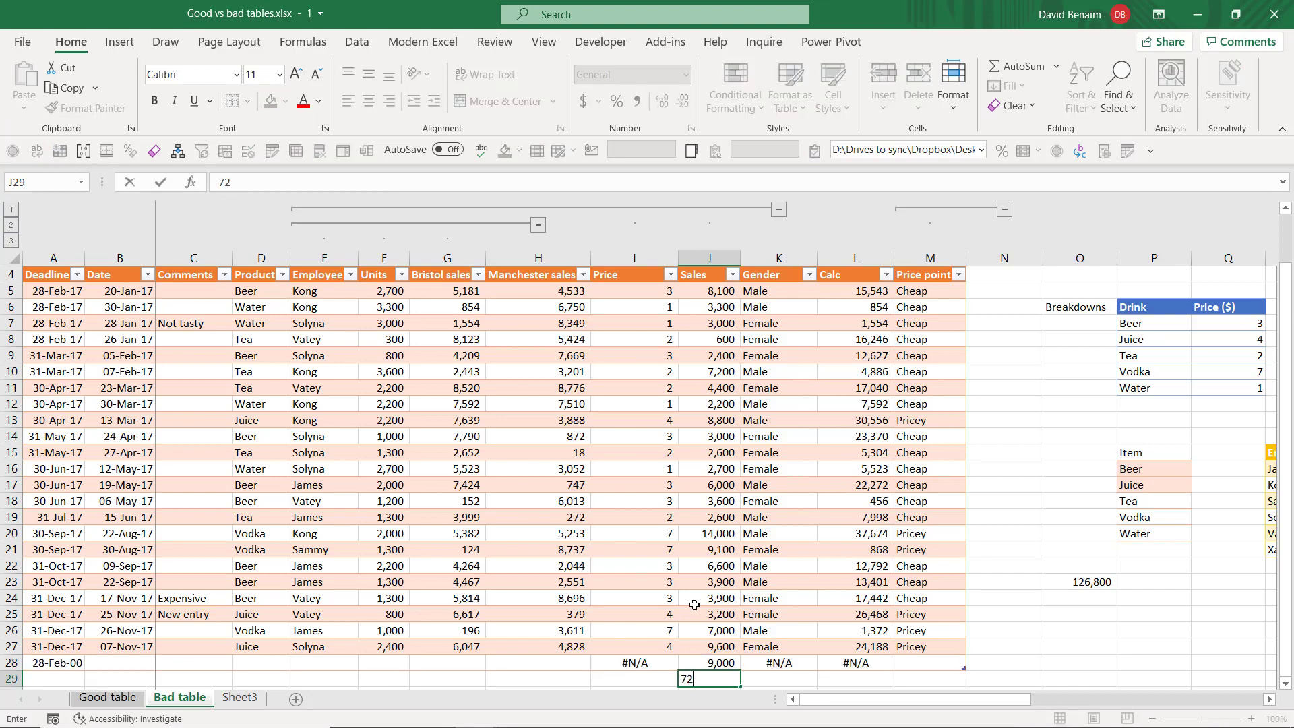
text(70)
key(Return)
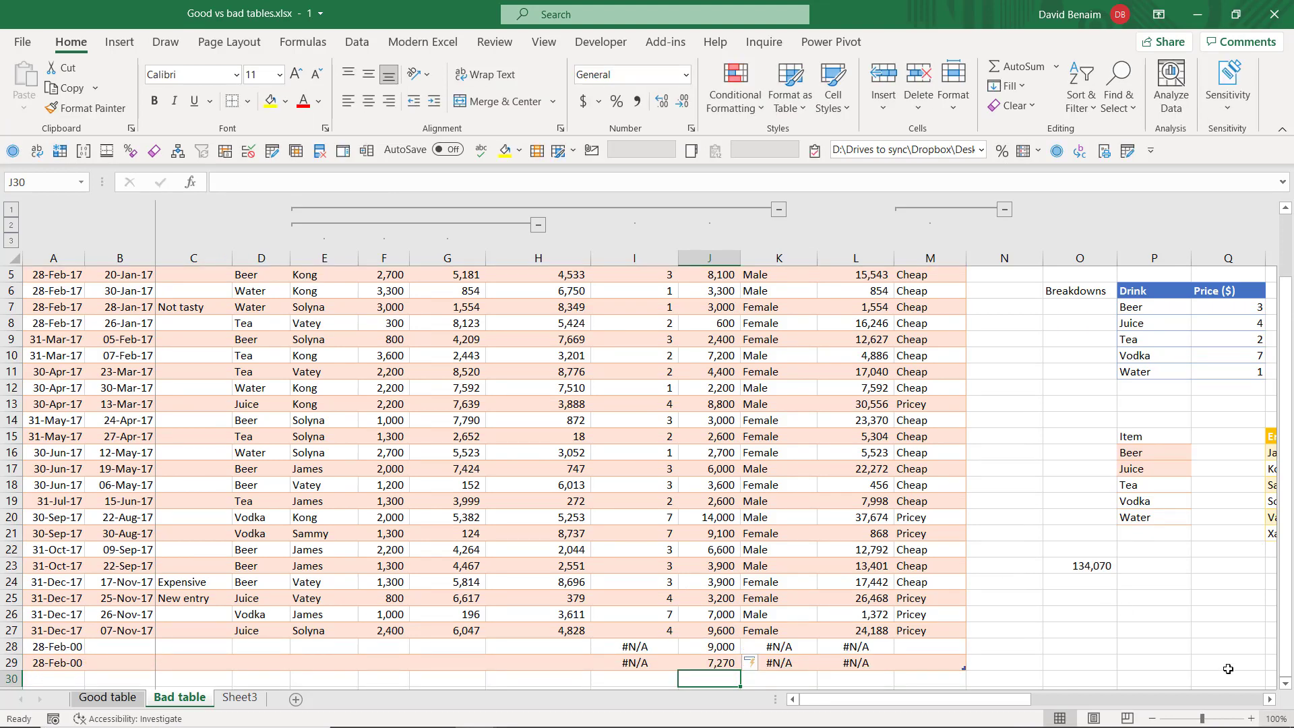
Step: Turn the Total row back on, with O23 now summing 134,070
click(733, 547)
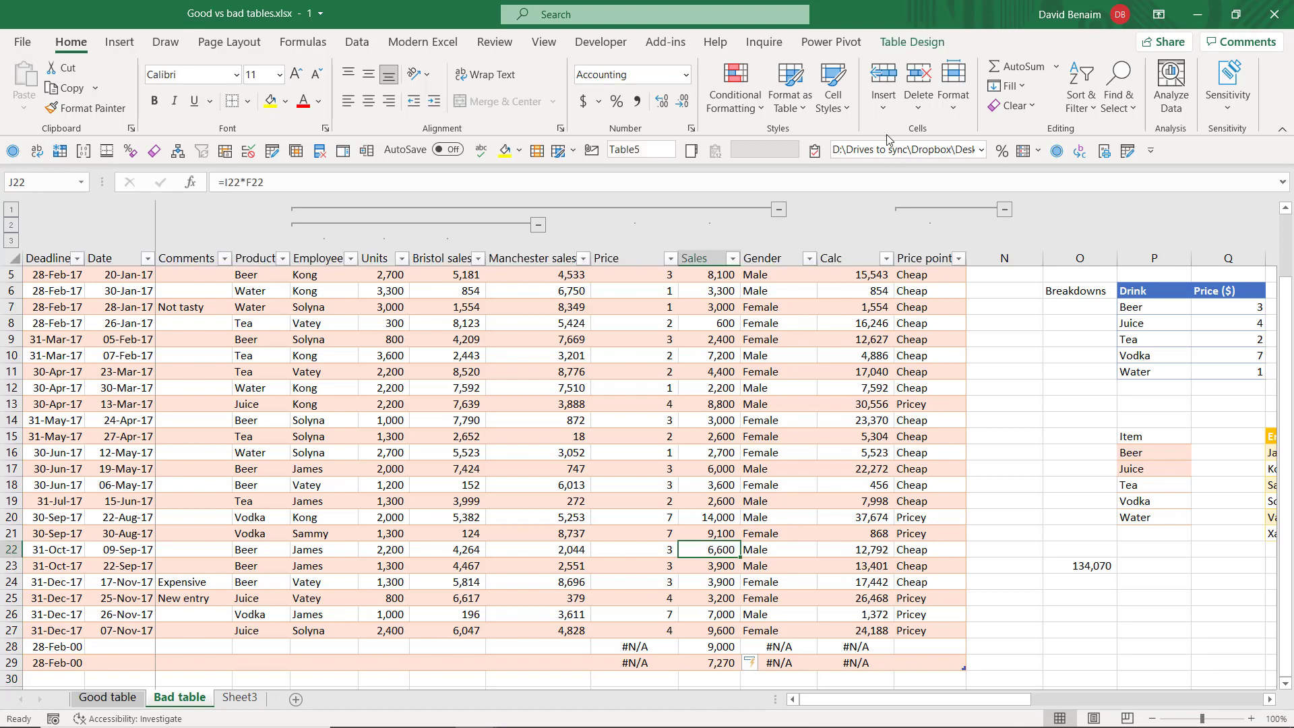
click(916, 42)
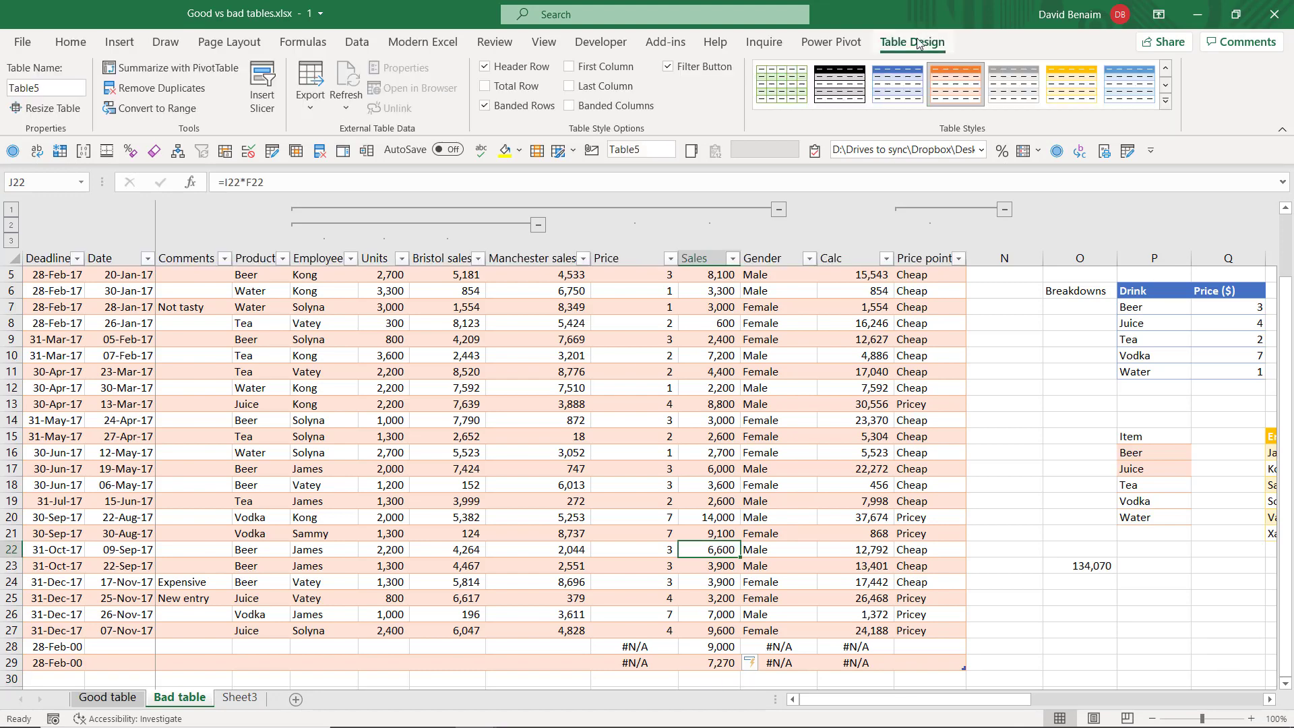
click(502, 89)
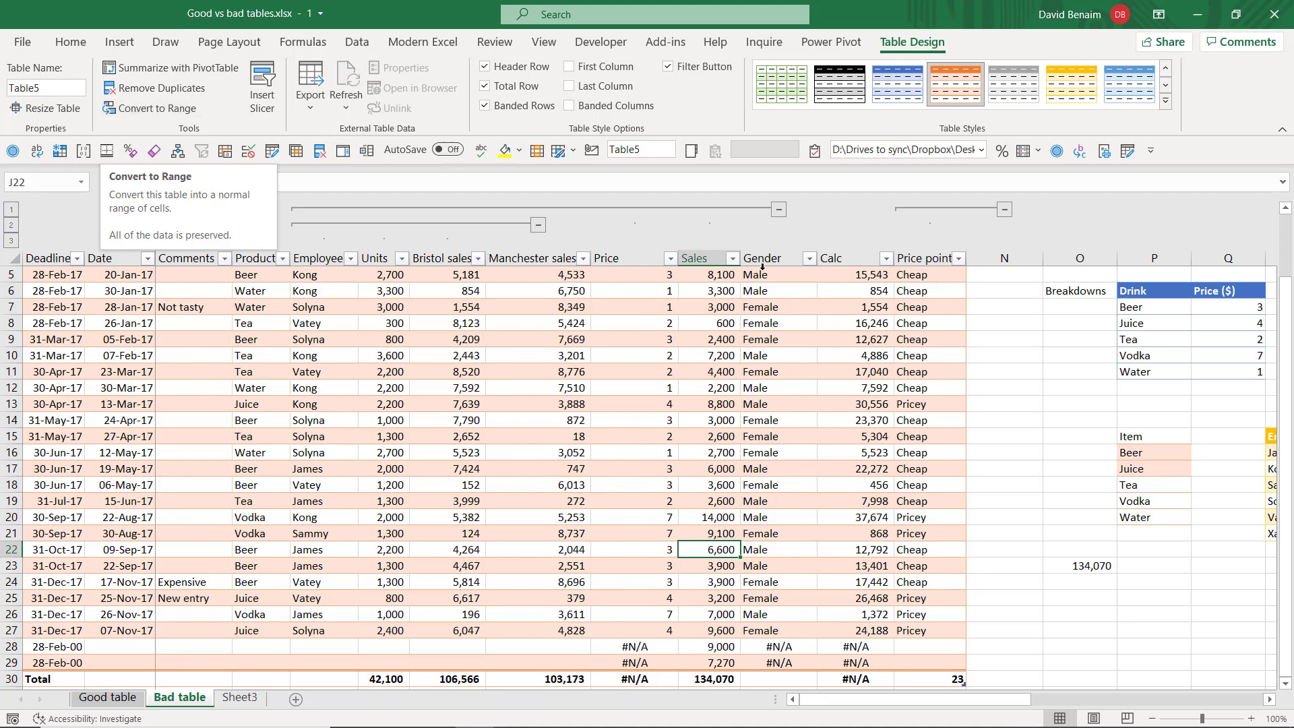
click(708, 403)
key(ctrl+Home)
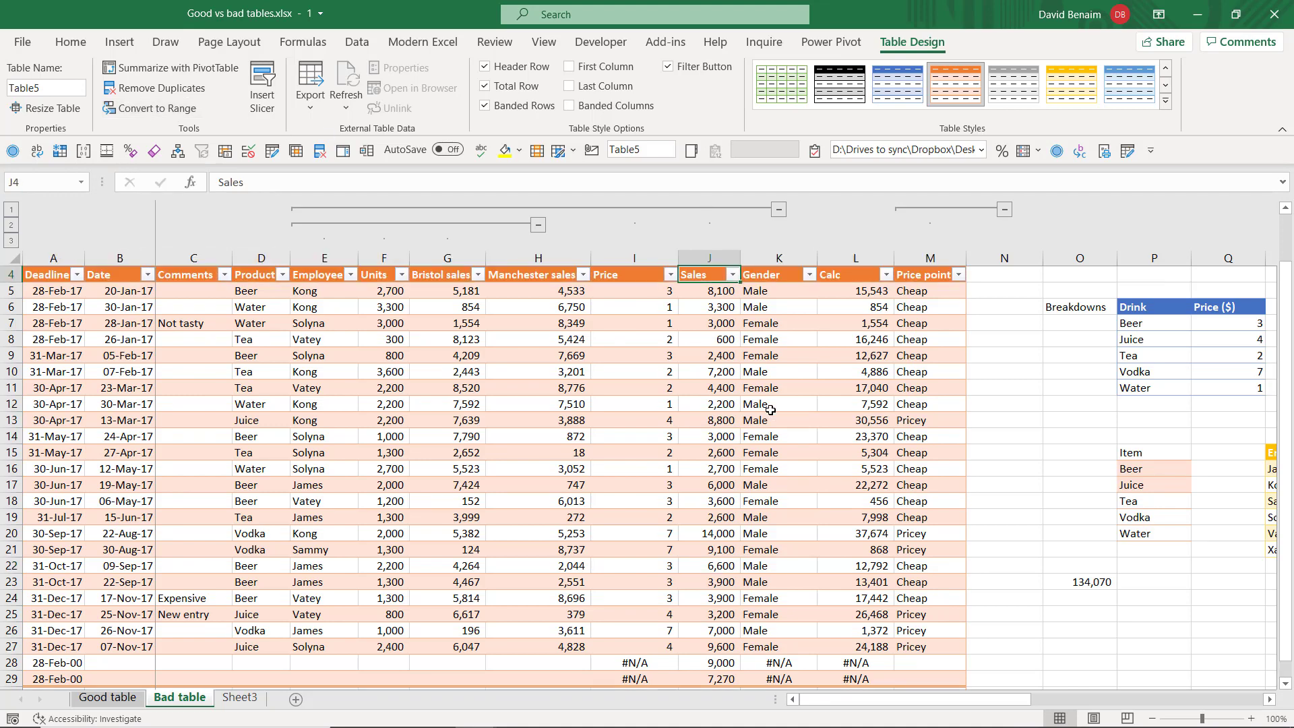
key(Down)
key(Down)
Step: Compare the Bad table's row 2 with the Good table's colour-coded instruction row
key(Right)
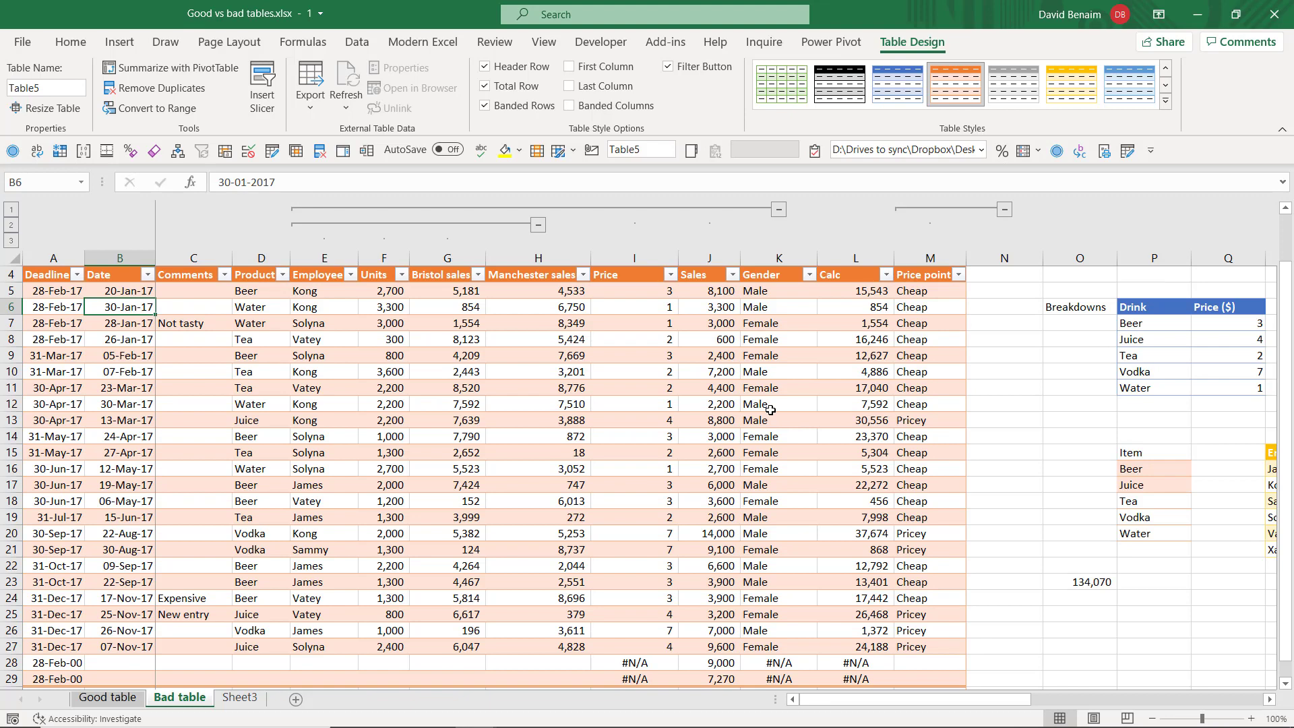
key(Right)
key(Up)
key(Up)
key(Up)
key(Up)
key(Left)
key(Left)
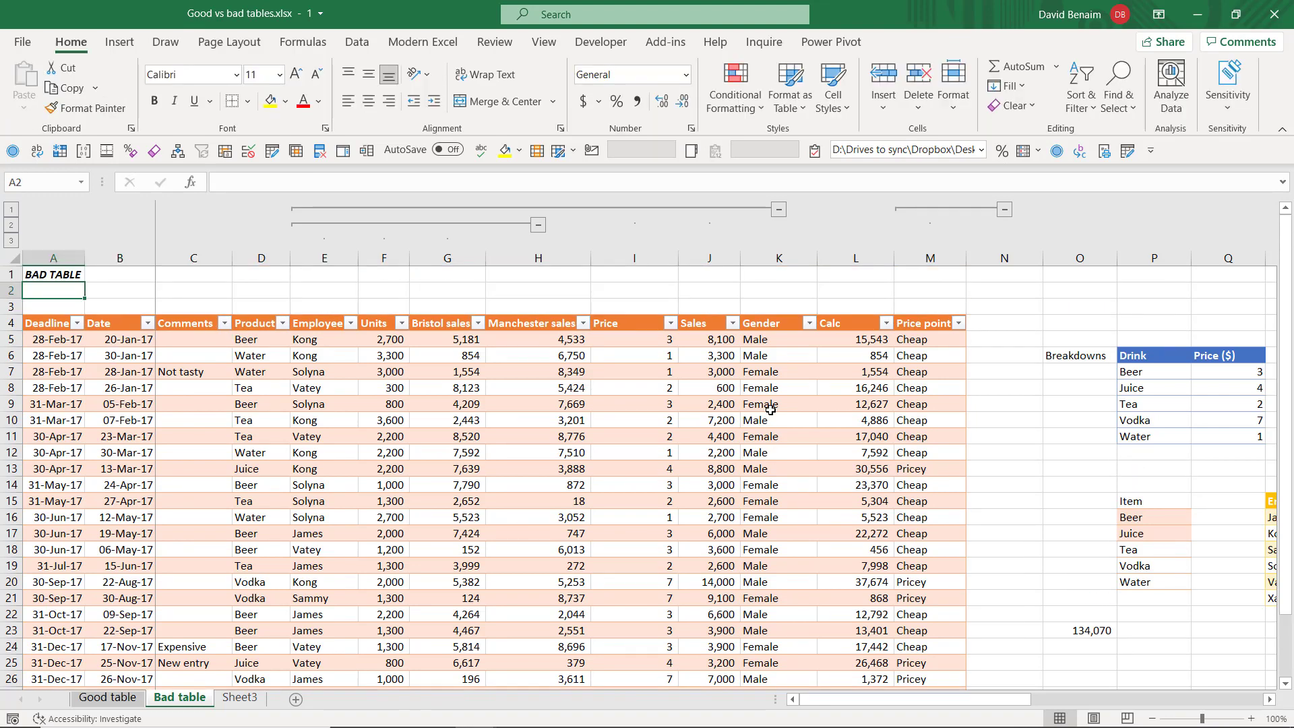
key(Right)
key(Right)
key(Left)
key(Left)
key(ctrl+Page_Up)
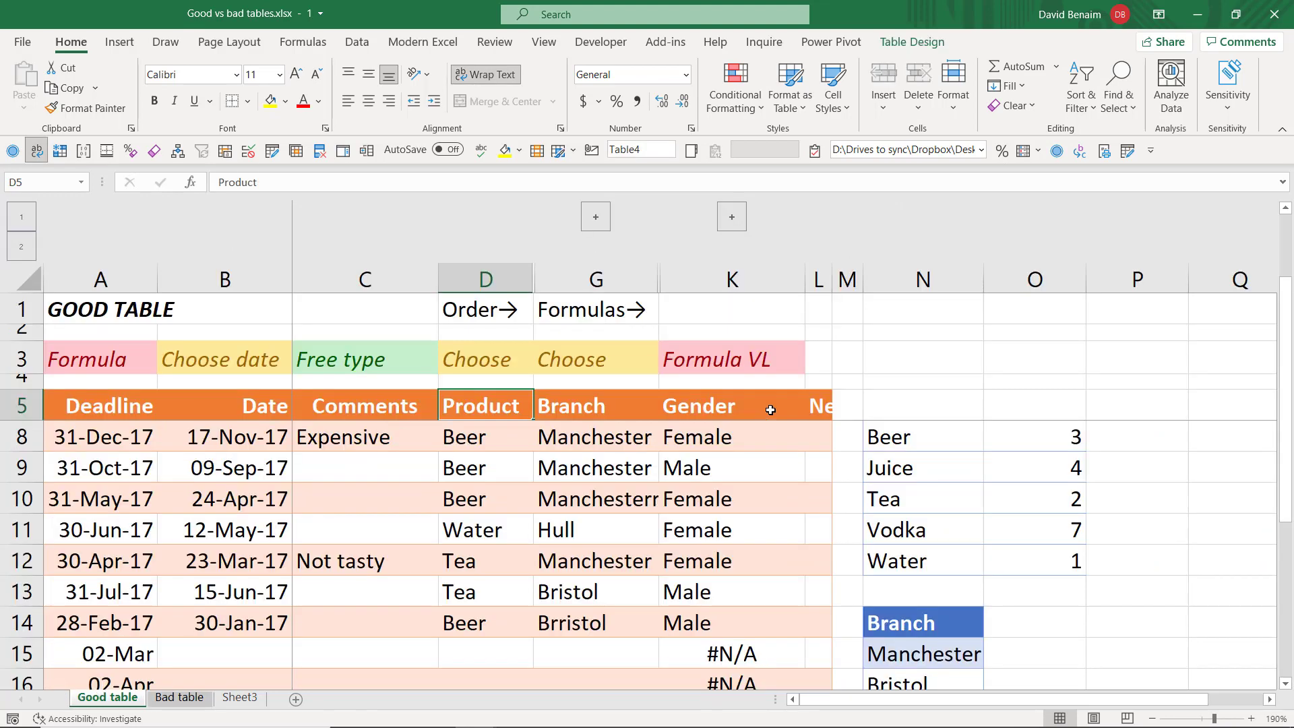
key(Left)
key(Left)
key(Left)
key(Up)
key(Up)
key(Right)
key(Right)
key(Right)
key(Right)
key(Right)
key(Right)
key(Right)
key(Left)
key(Left)
key(Left)
key(Left)
key(Left)
key(Left)
key(Left)
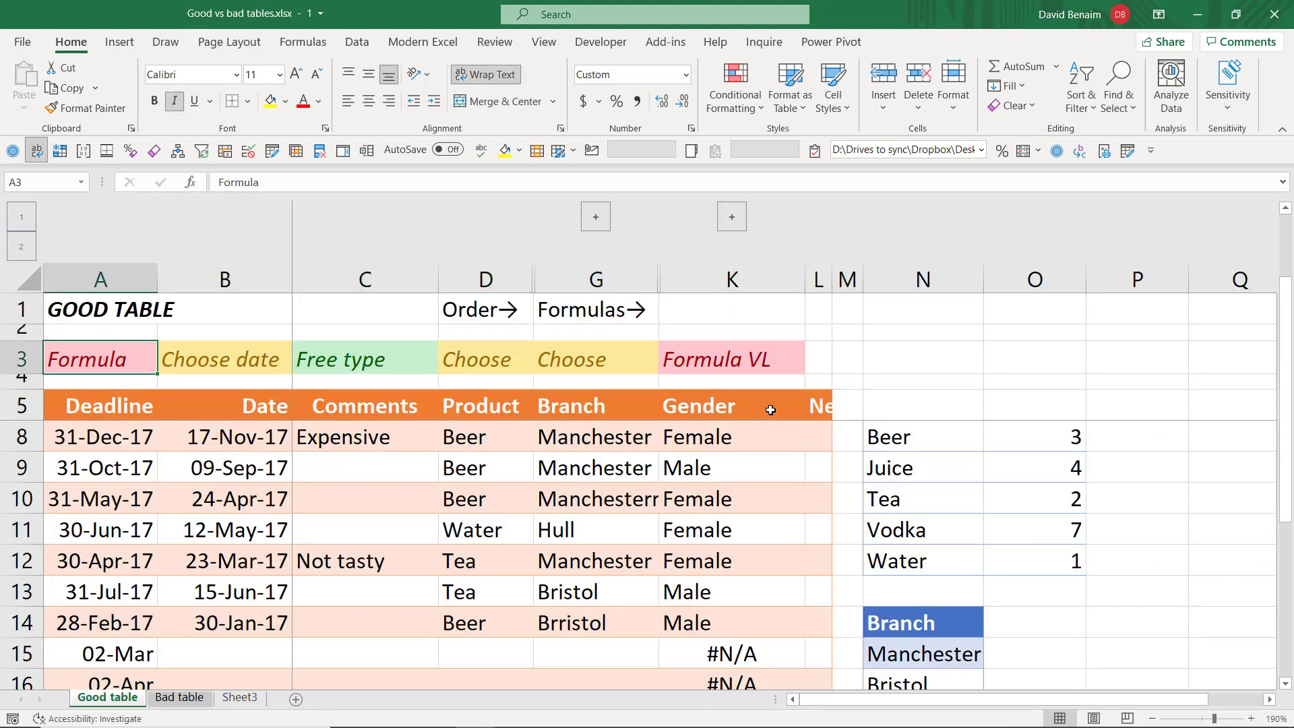
key(ctrl+Page_Down)
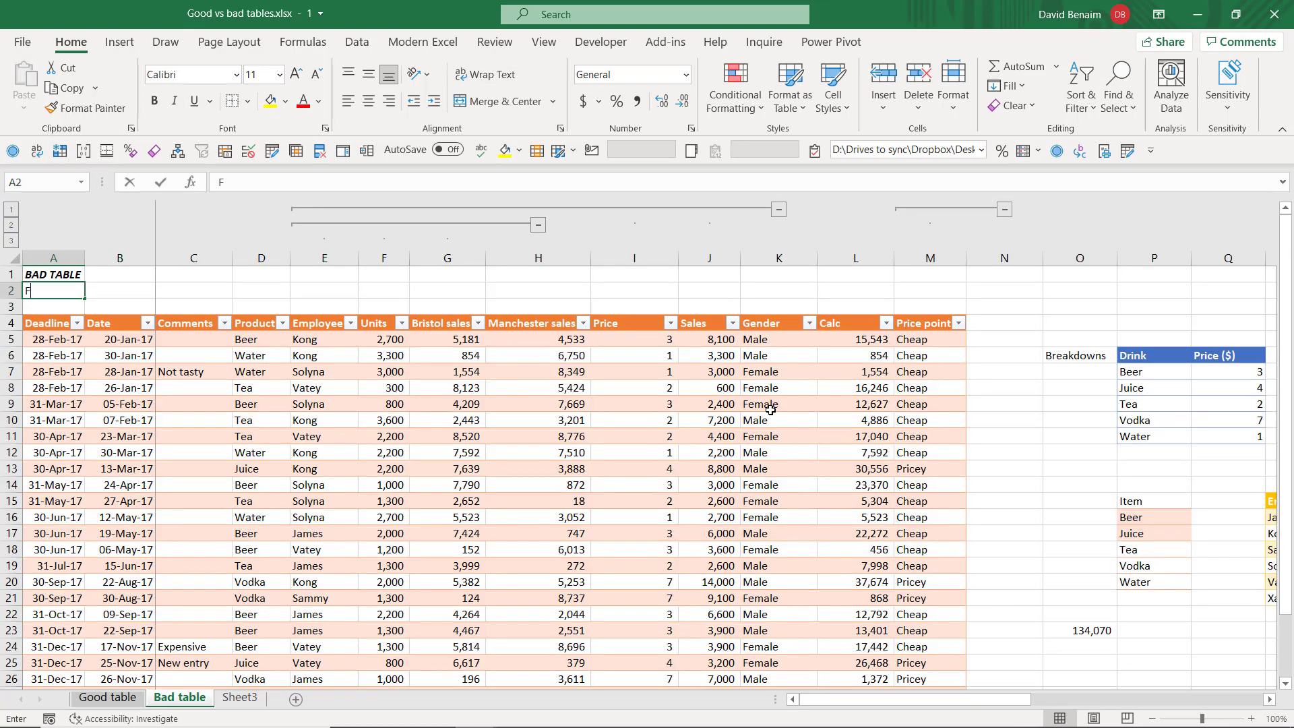
Step: Enter 'Formula' in A2 and 'Choose date' in B2 above the Bad table headers
text(Formula)
key(Tab)
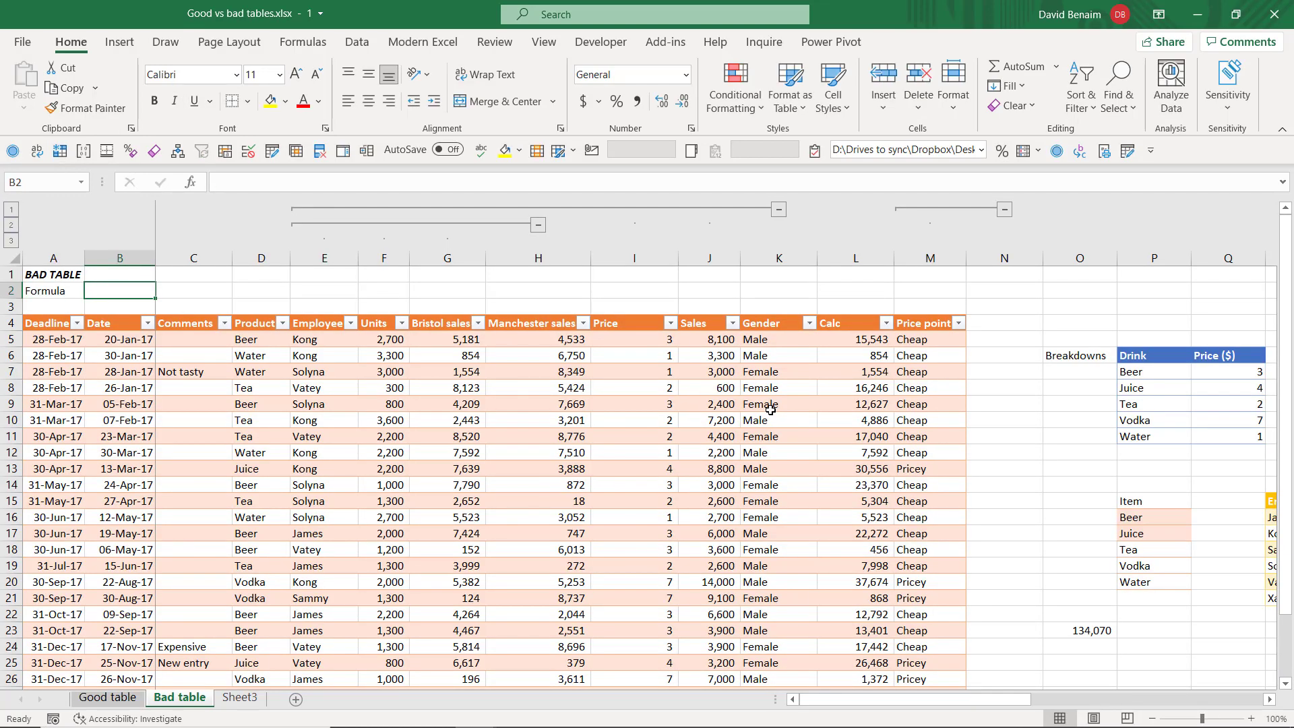
text(Choose date)
key(Tab)
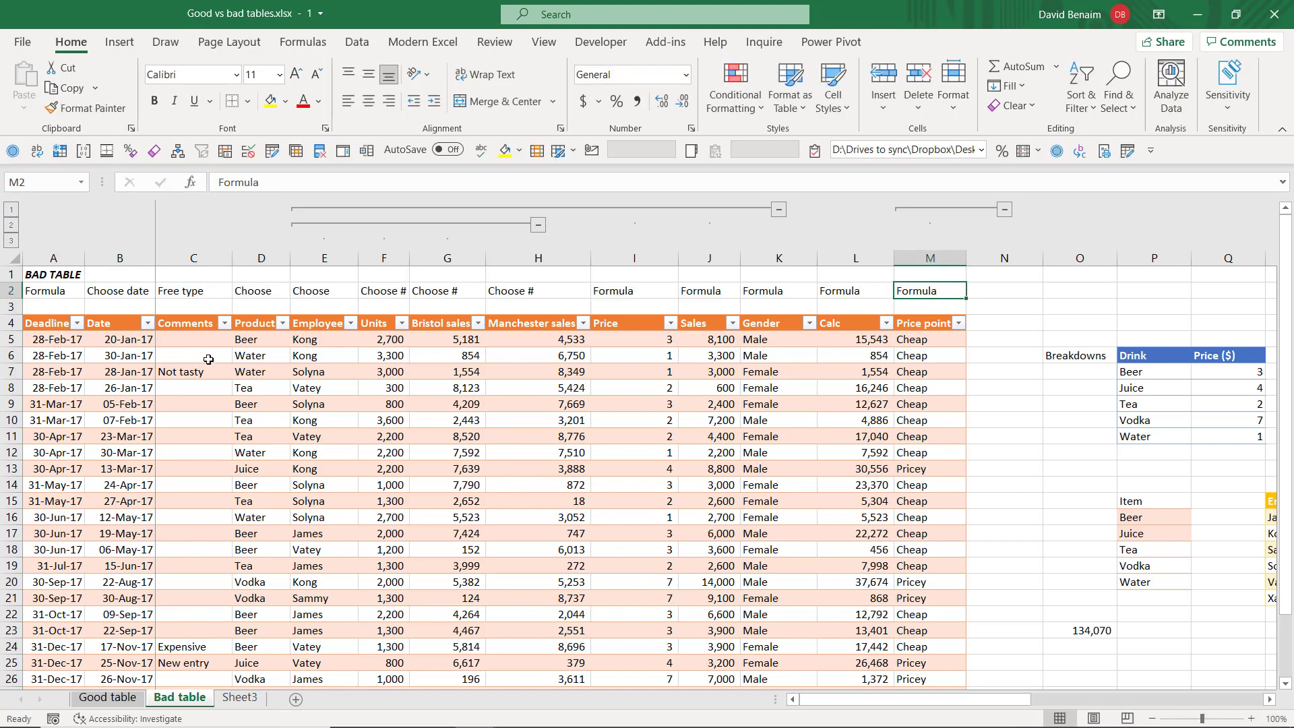
Step: Check the Good table's Free type label, then select the Bad table's instruction row A2:M2
click(108, 698)
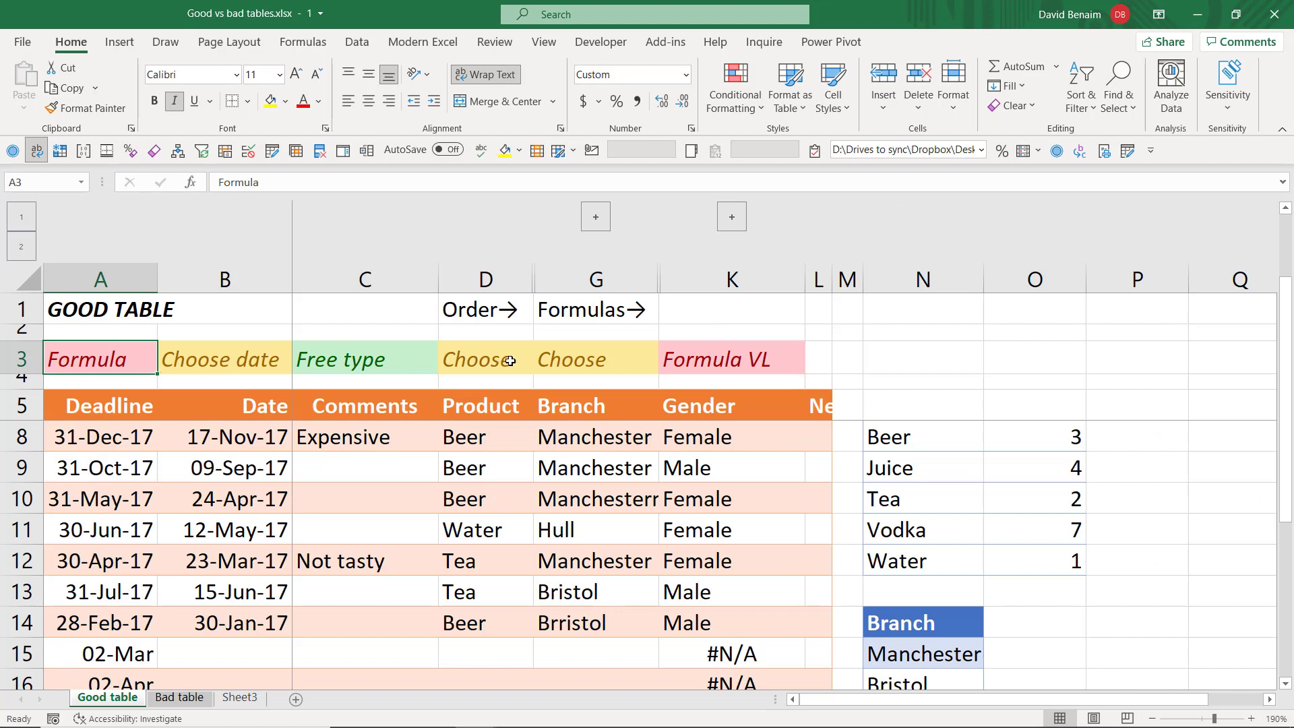
click(391, 361)
text(choose)
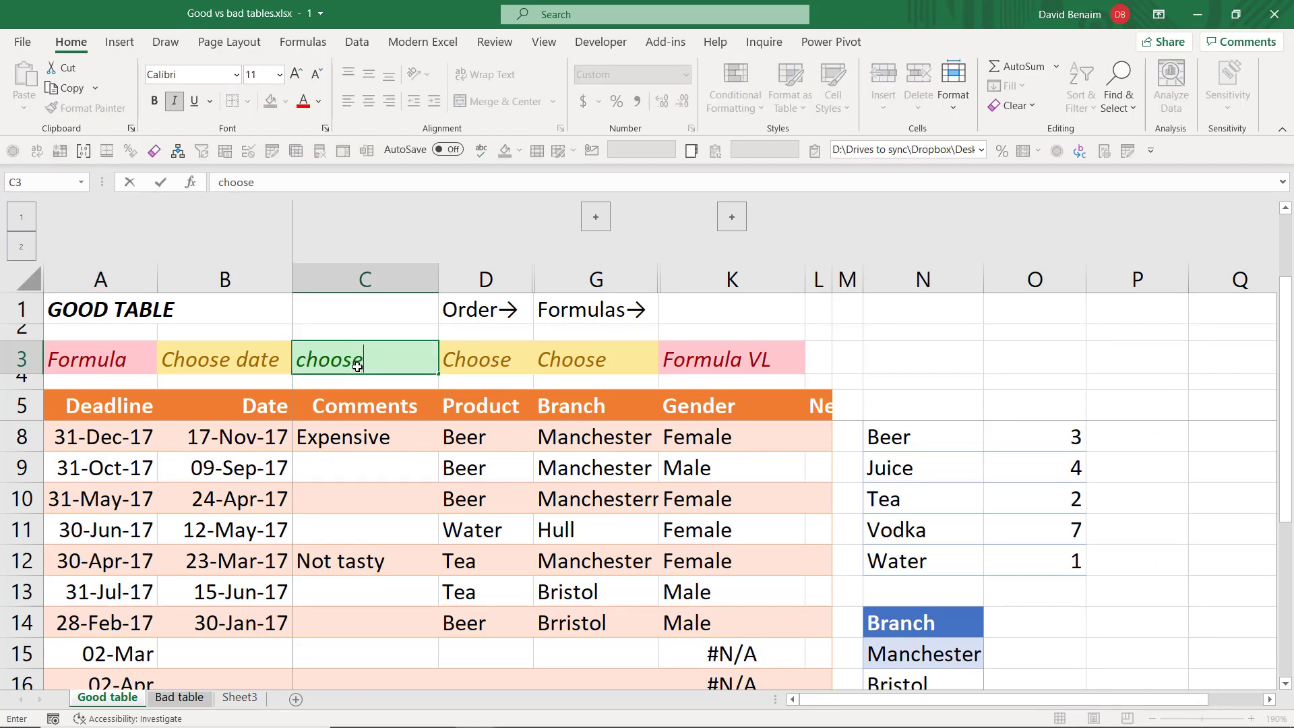
key(ctrl+Return)
key(ctrl+z)
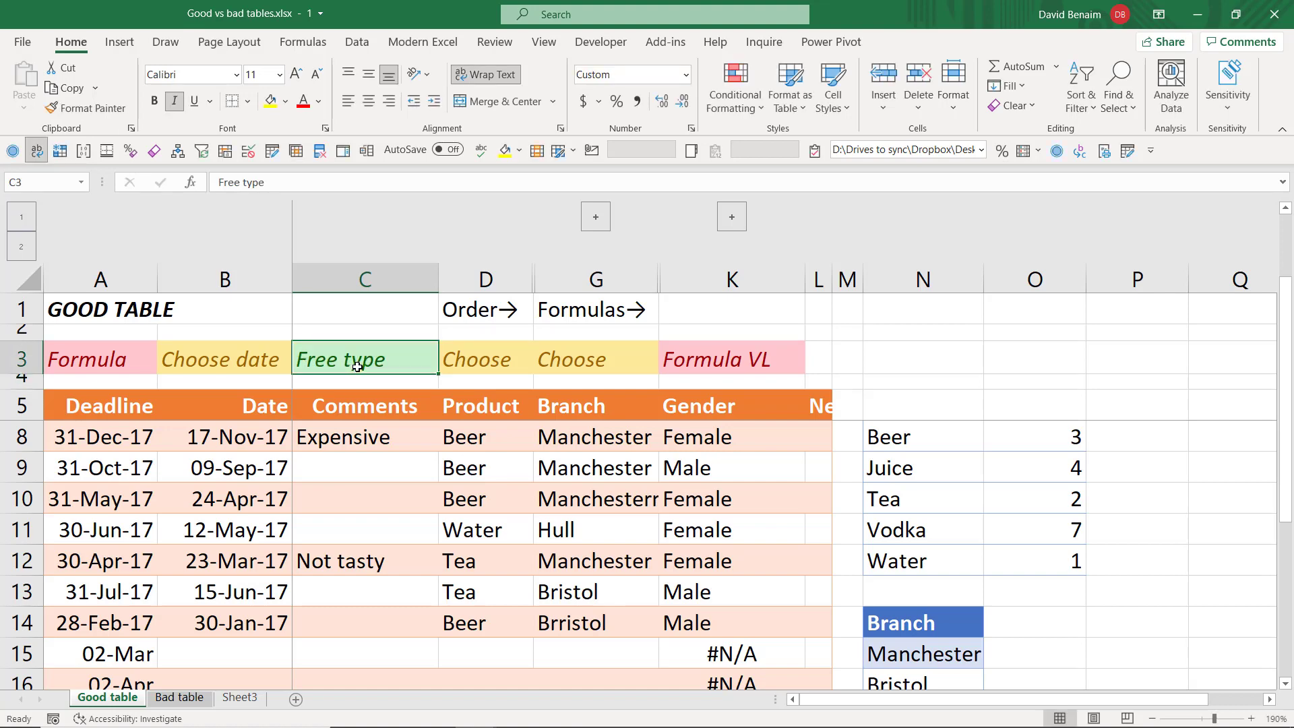
key(ctrl+Page_Down)
key(Left)
key(Left)
key(Right)
key(Right)
key(ctrl+shift+Left)
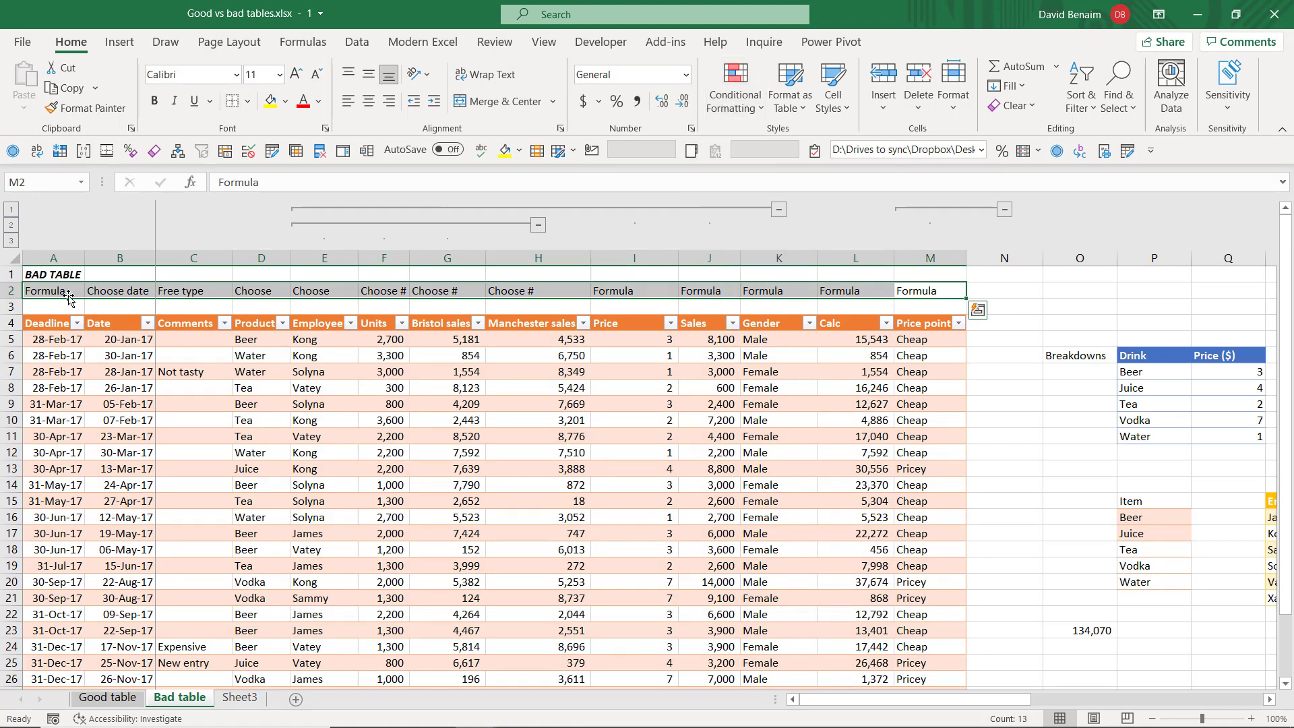
Step: Add a Text that Contains rule highlighting 'Formula' cells in light red
click(734, 91)
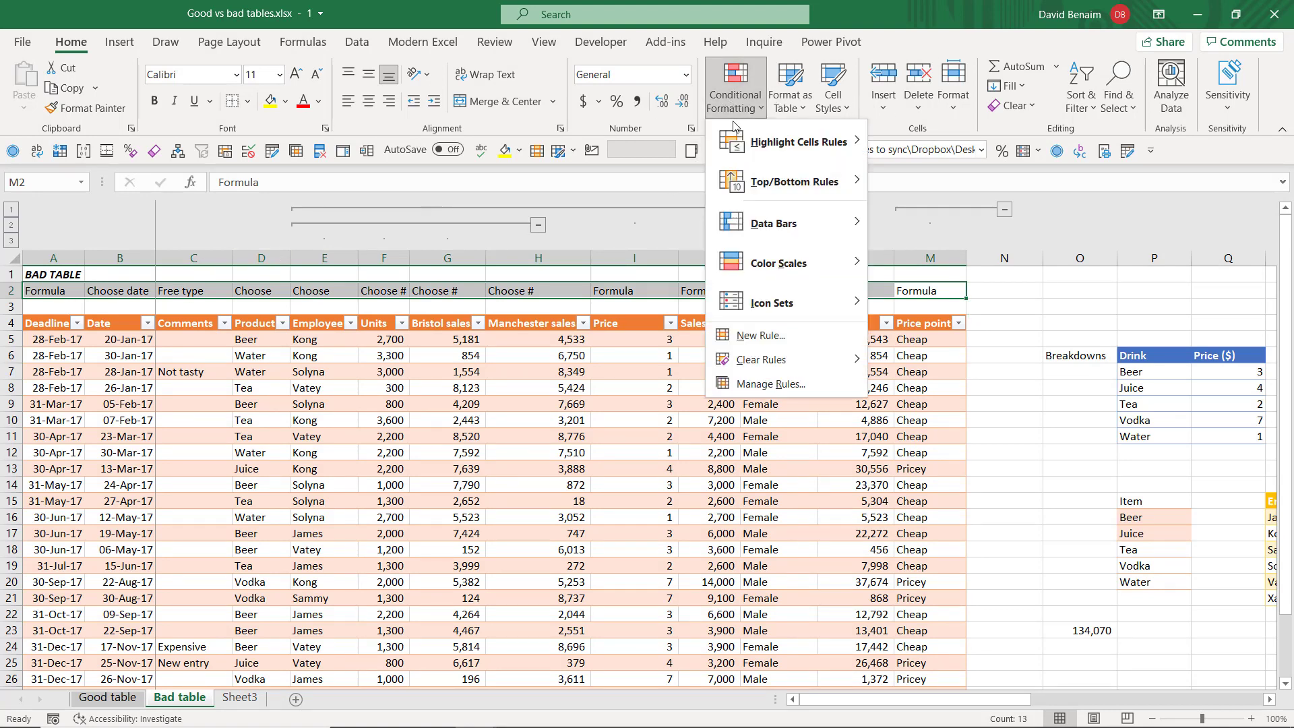
mouse_move(819, 139)
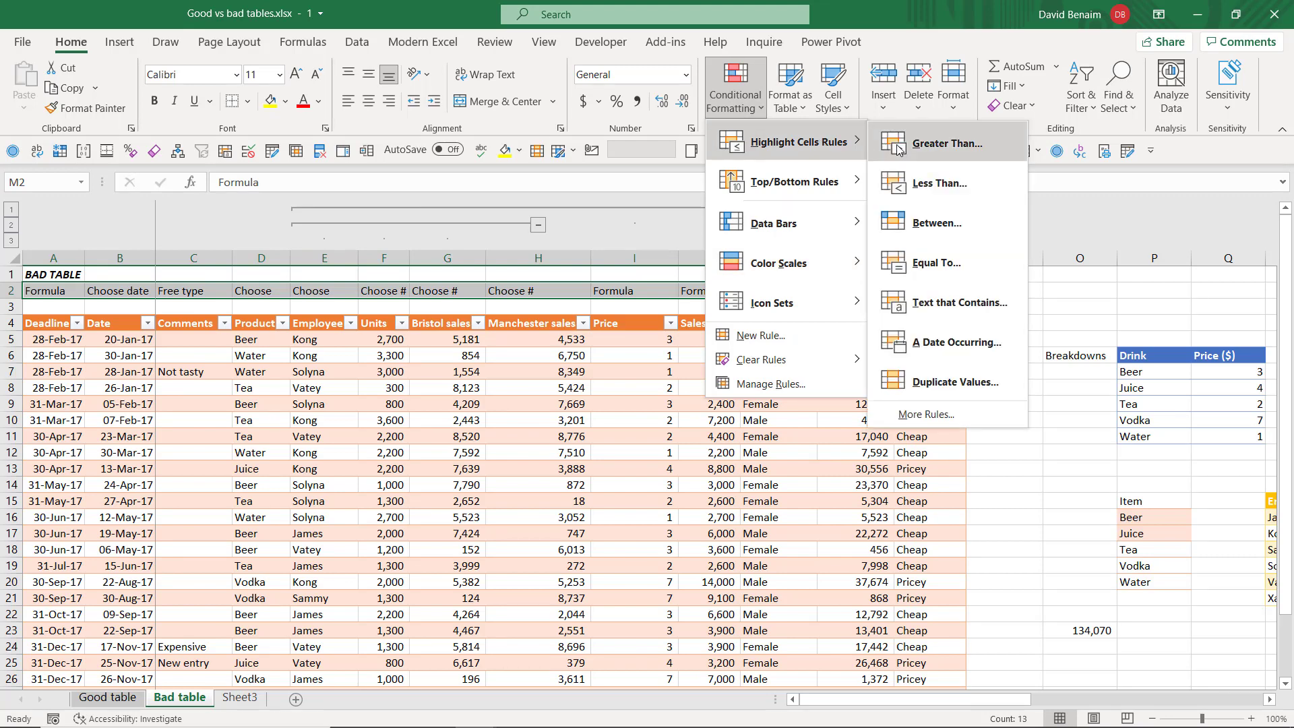
click(948, 306)
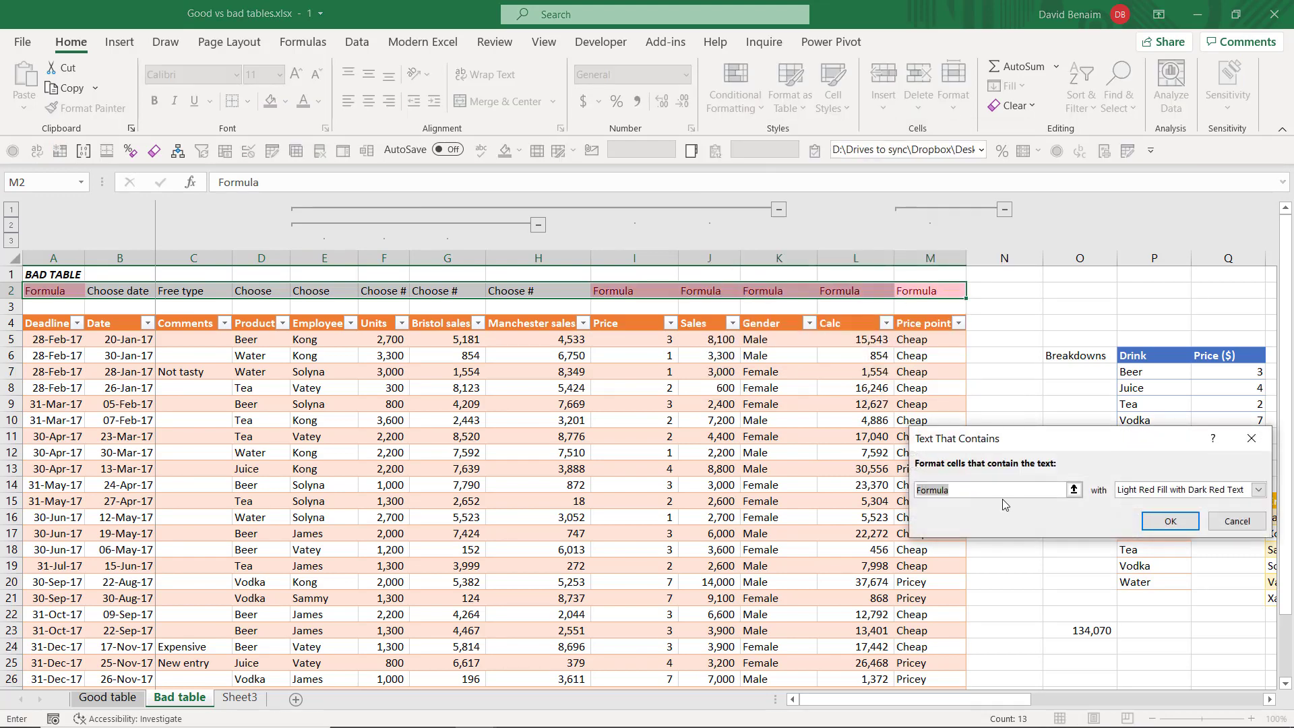
click(1171, 522)
Step: Add a Text that Contains rule giving 'choose' cells a yellow fill
click(745, 109)
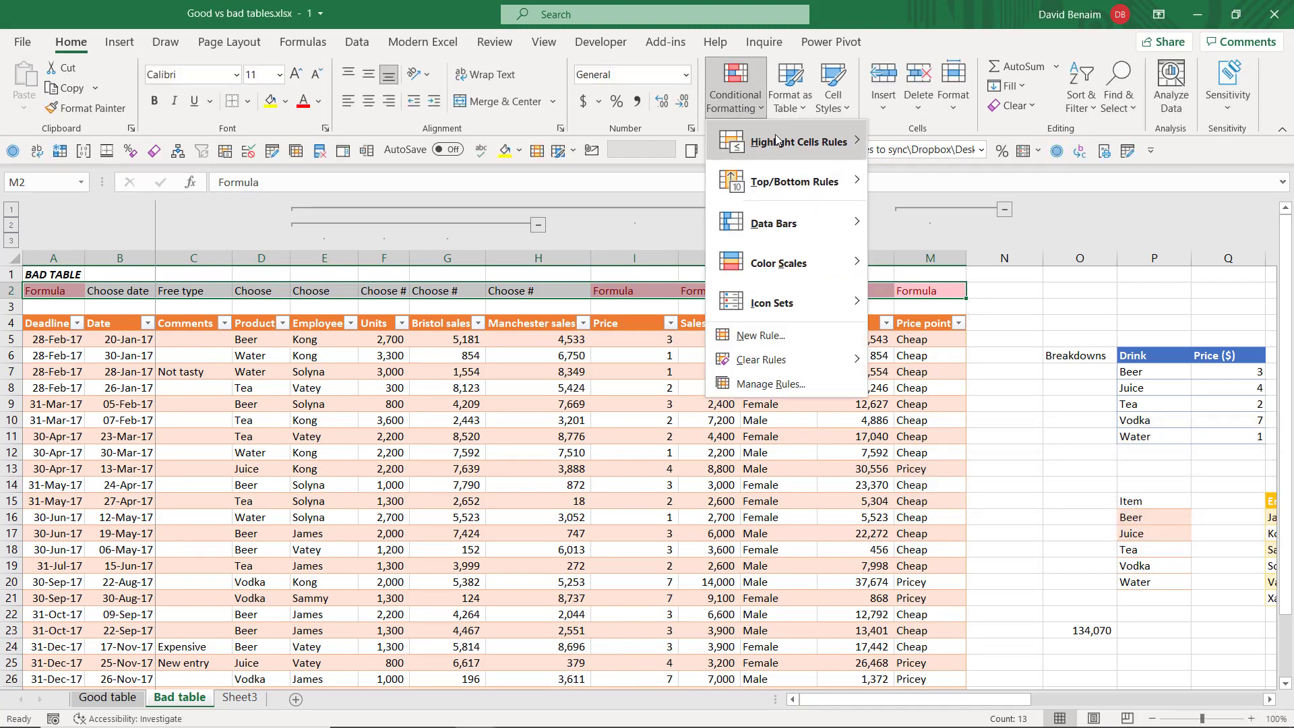
mouse_move(777, 140)
click(948, 303)
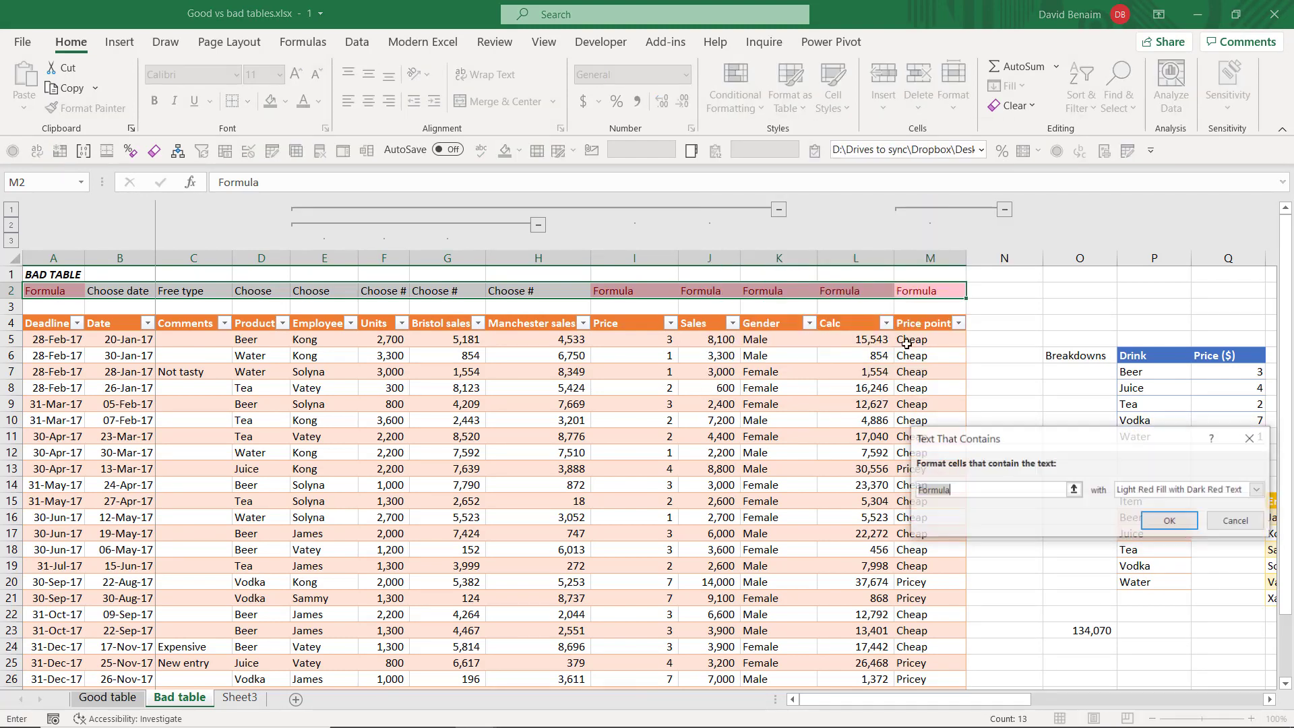
text(choose)
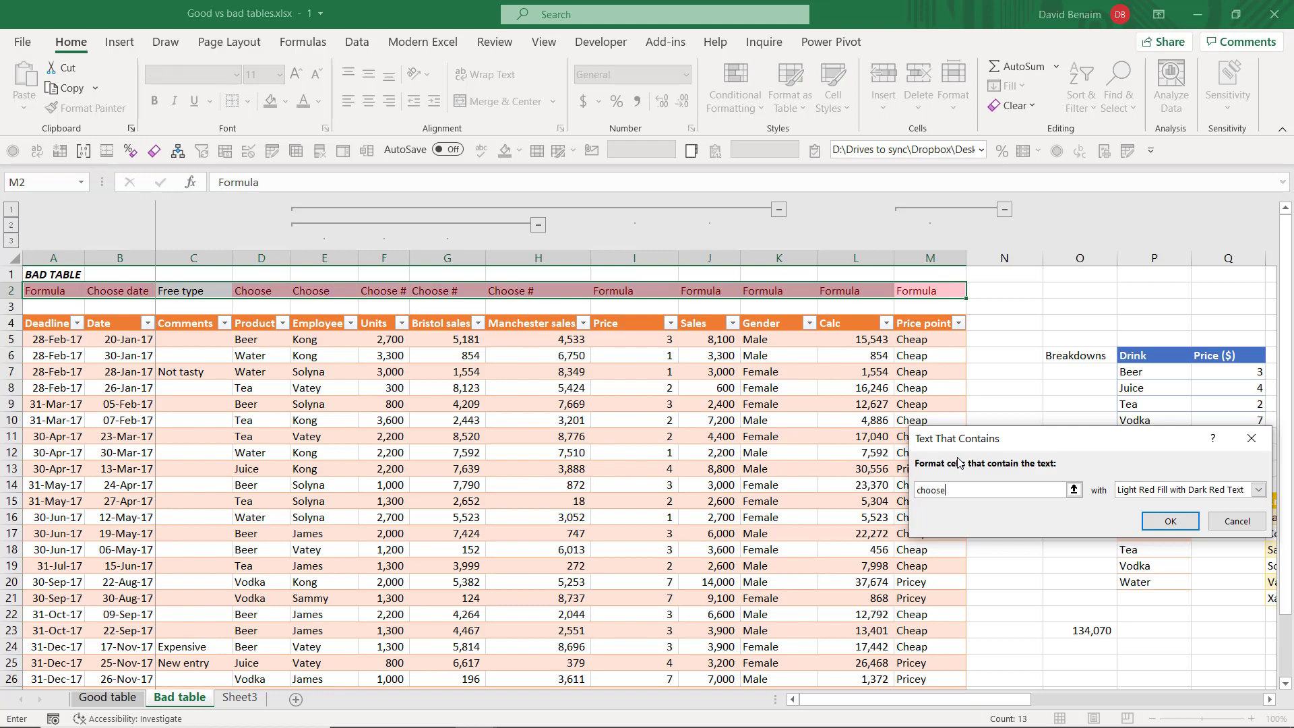
key(Tab)
key(alt+Down)
key(Down)
key(Return)
key(Return)
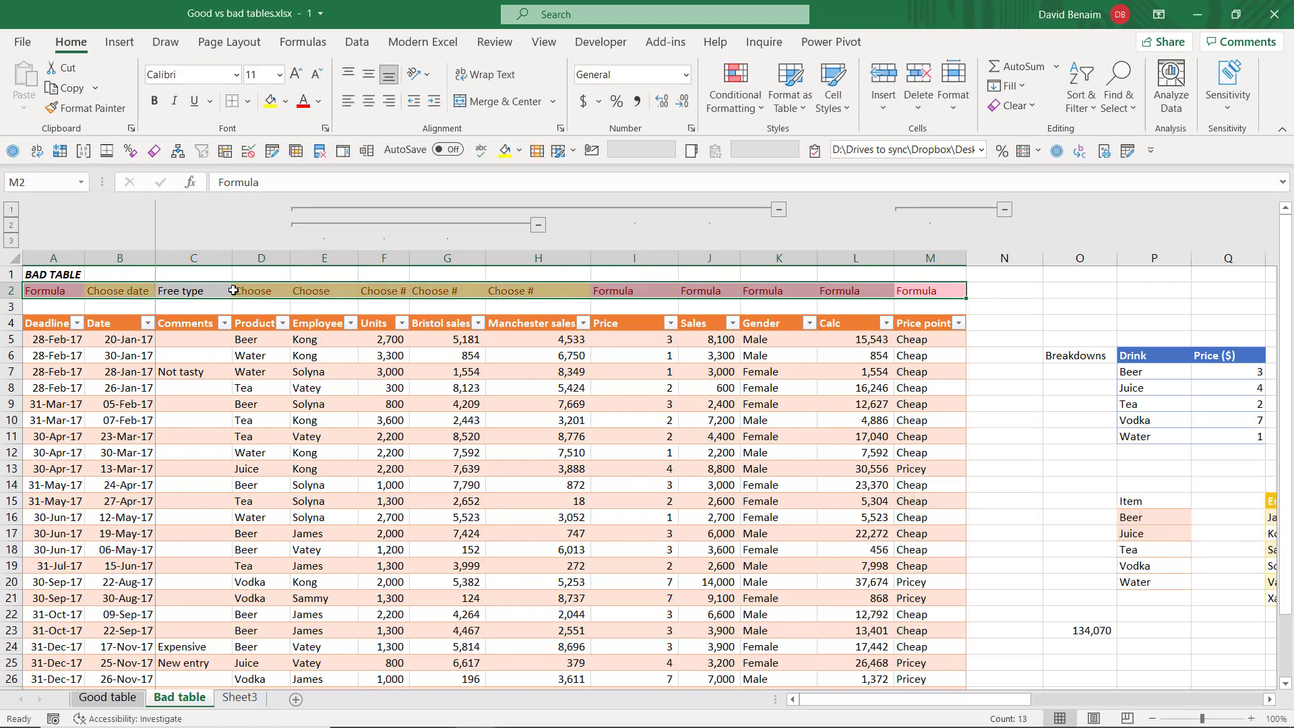
Step: Add a Text that Contains rule giving 'free' cells a green fill
click(738, 101)
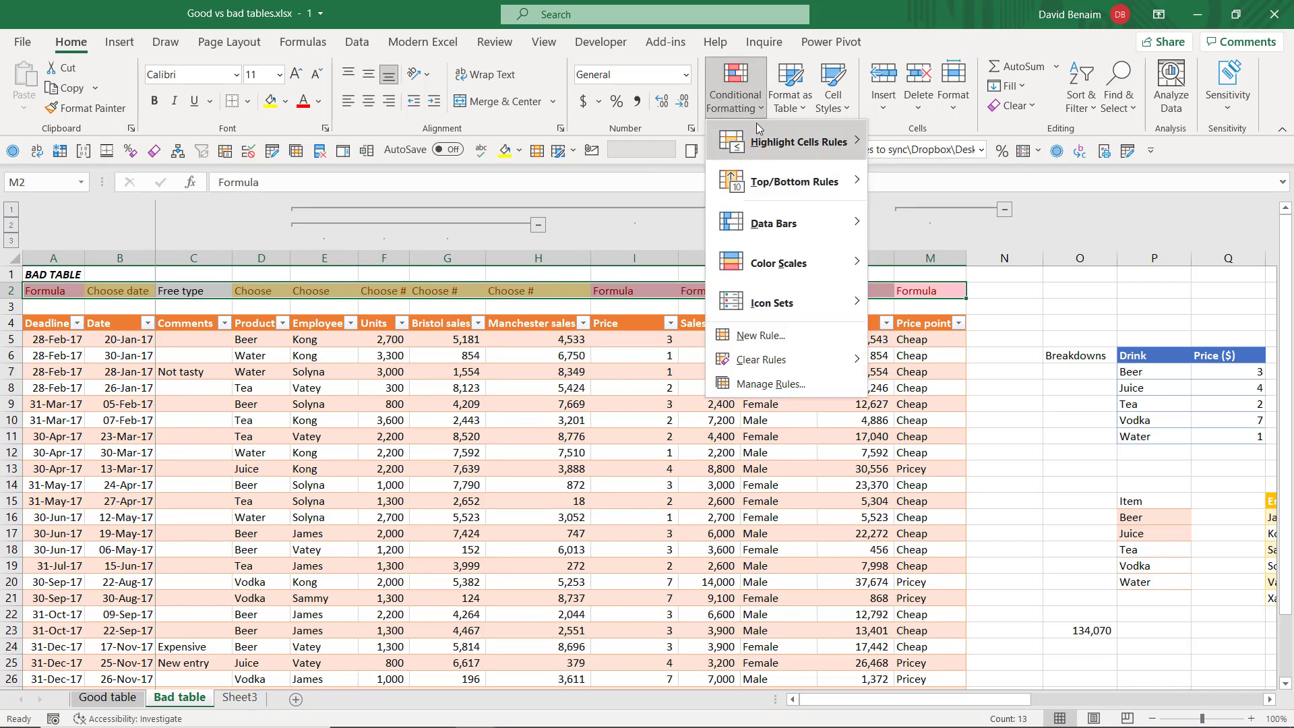
mouse_move(762, 128)
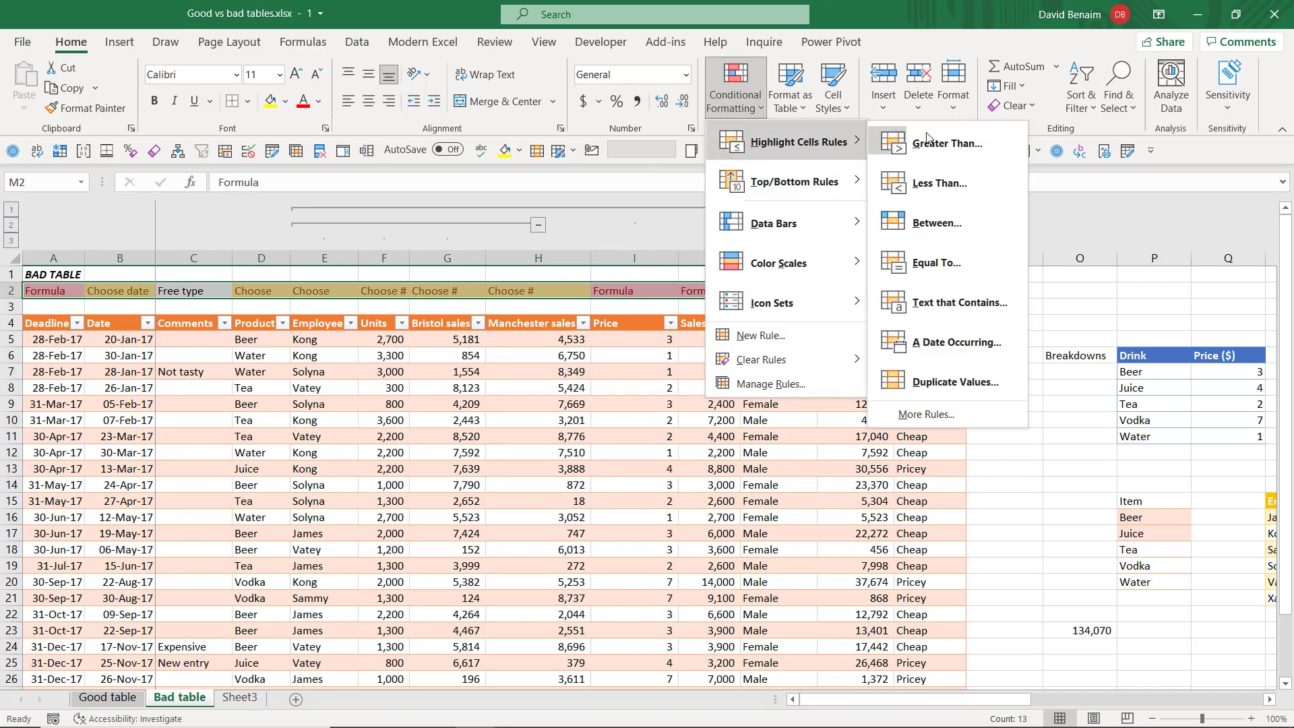
click(956, 309)
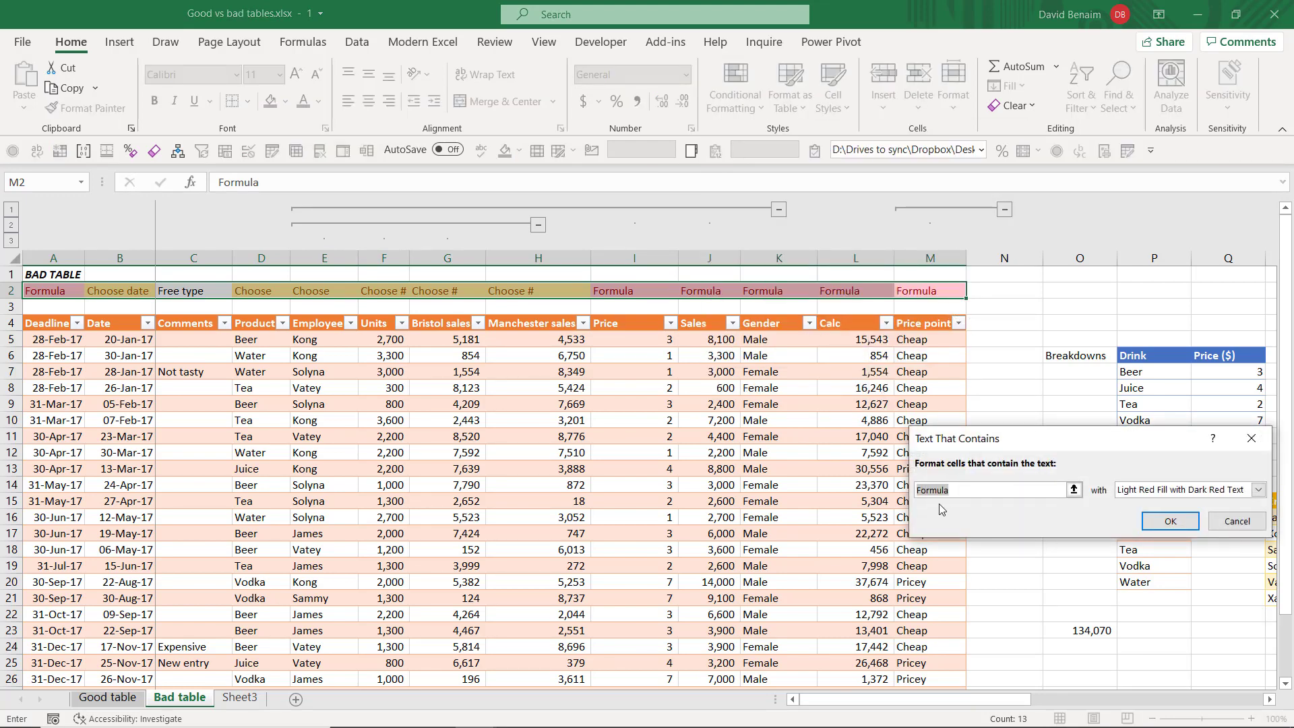
text(free)
key(Tab)
key(alt+Down)
key(Down)
key(Down)
key(Return)
key(Return)
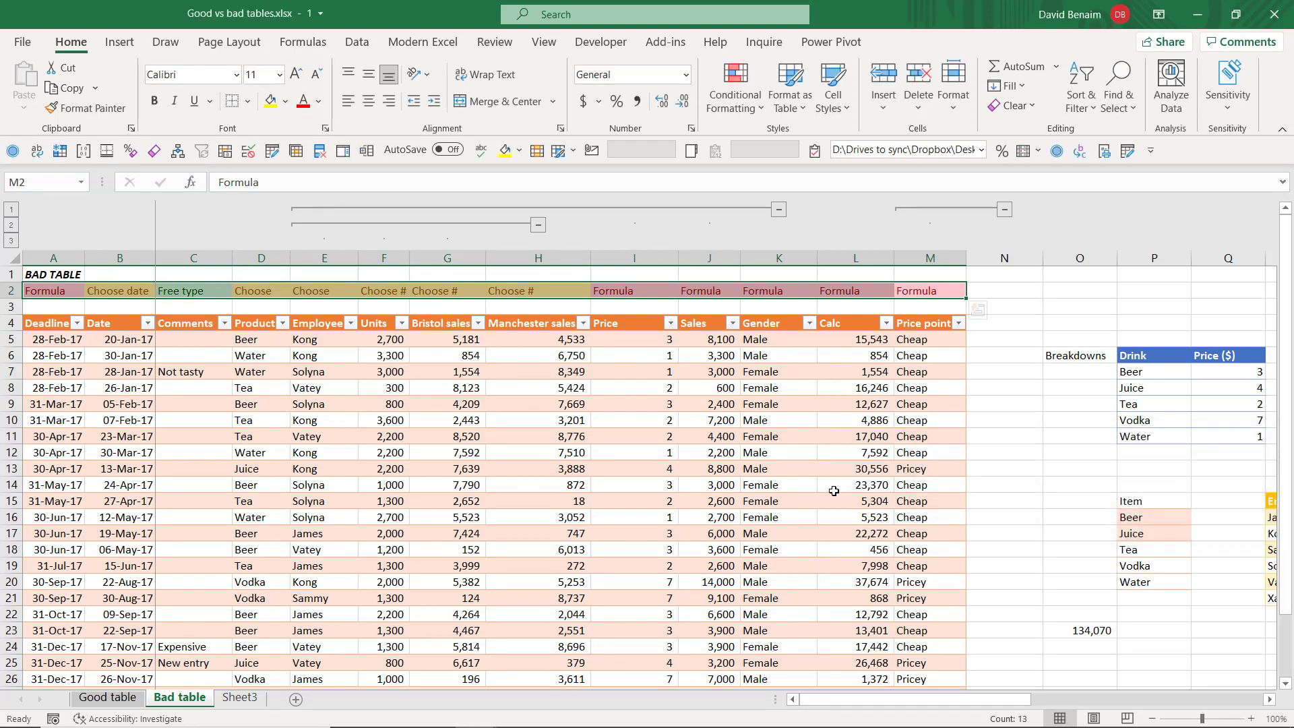
Step: Test 'Free type' in G2, then undo to restore Choose #
click(429, 291)
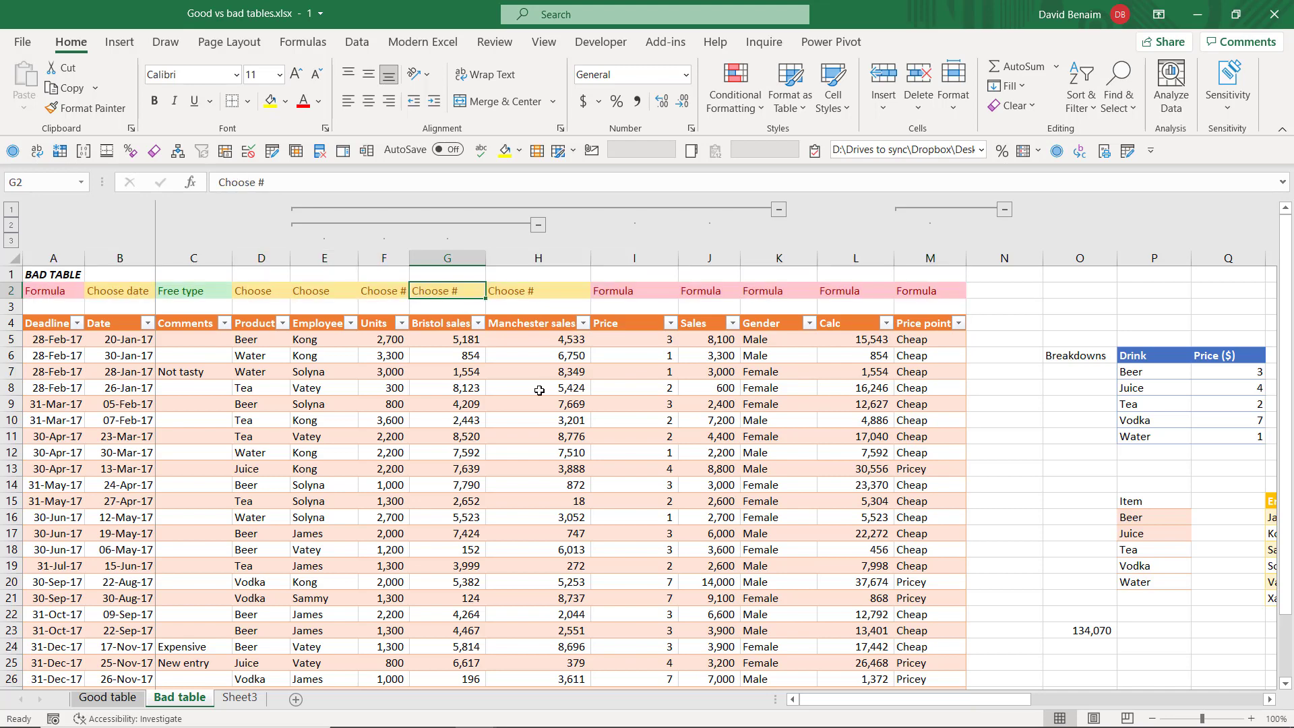
text(Free ty)
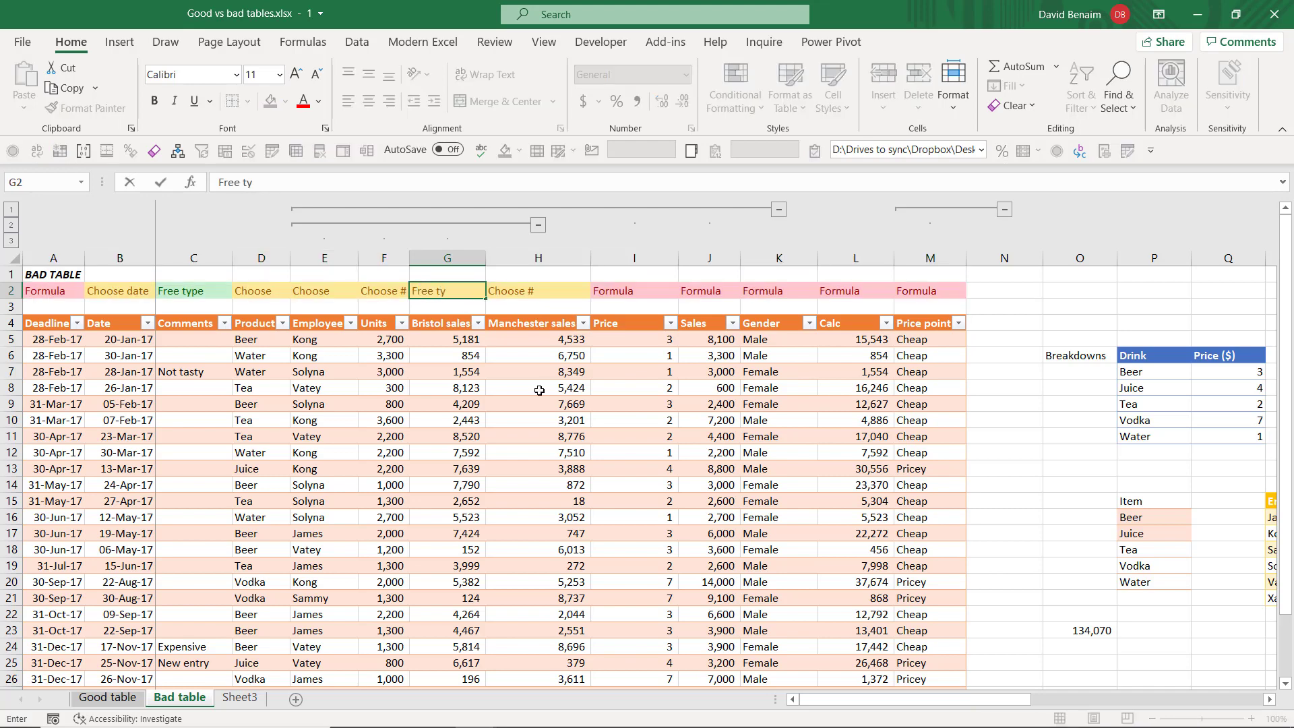
text(pe)
key(Return)
key(Up)
key(ctrl+z)
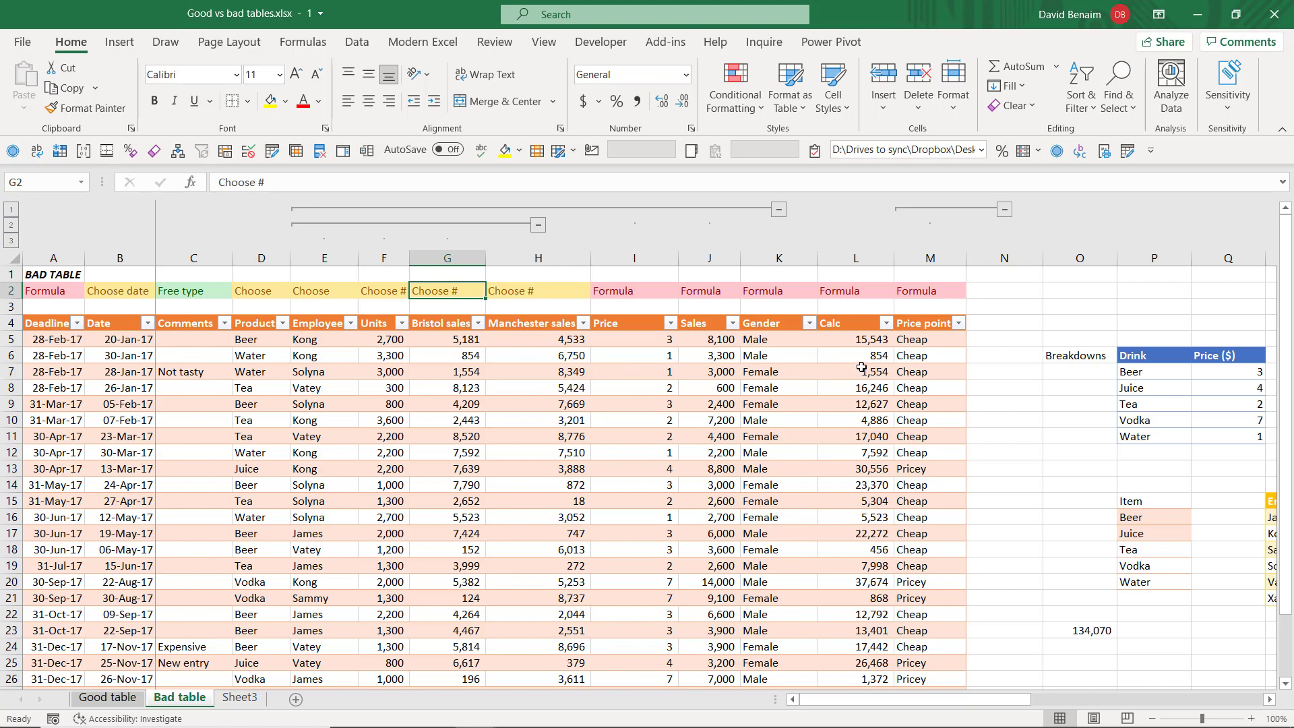
Step: Turn off the Bad table's Total Row
click(636, 354)
key(alt+a)
click(913, 42)
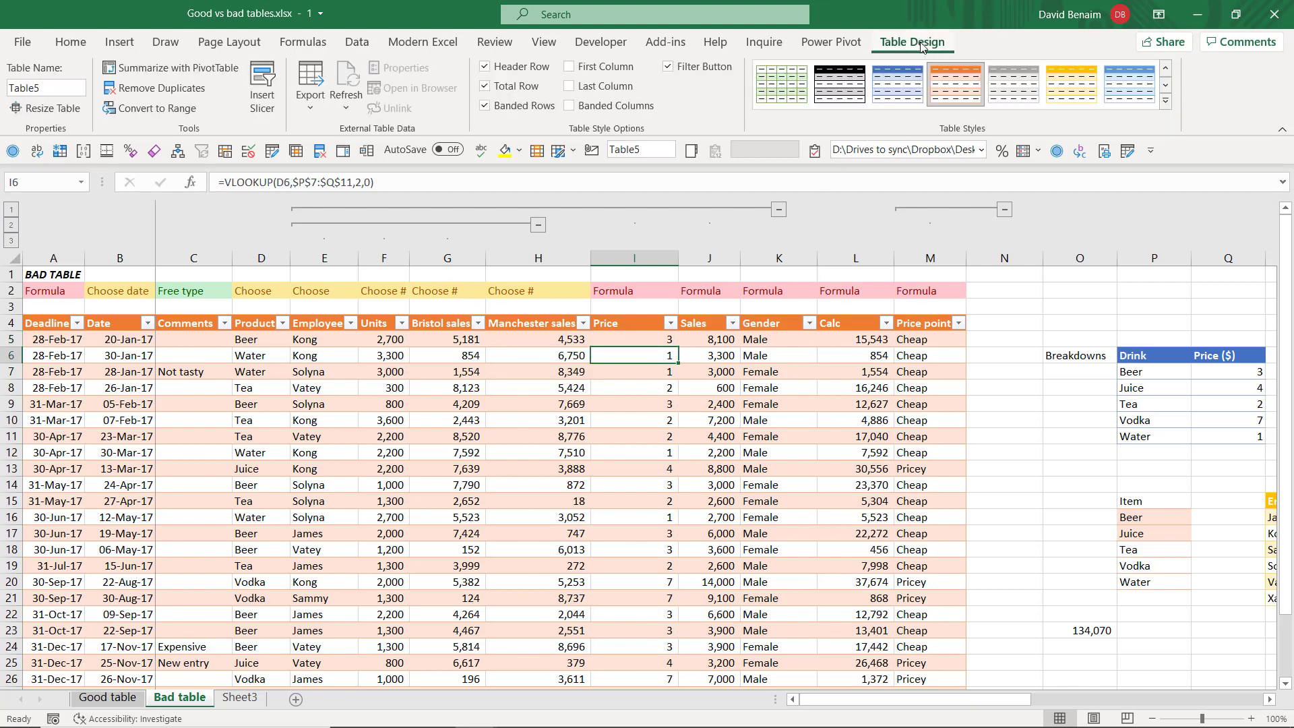
click(510, 86)
key(Left)
key(Left)
key(Down)
key(Down)
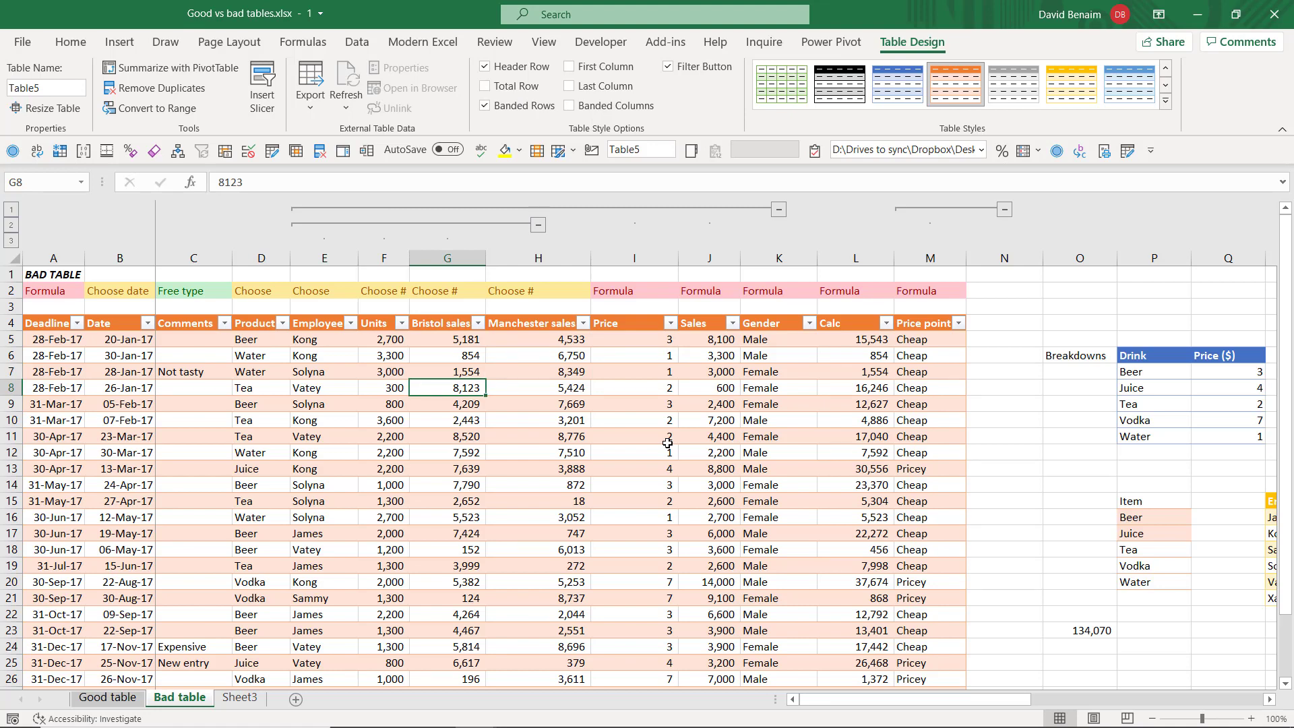
Step: Select every formula cell on the sheet with Go To Special > Formulas
click(63, 47)
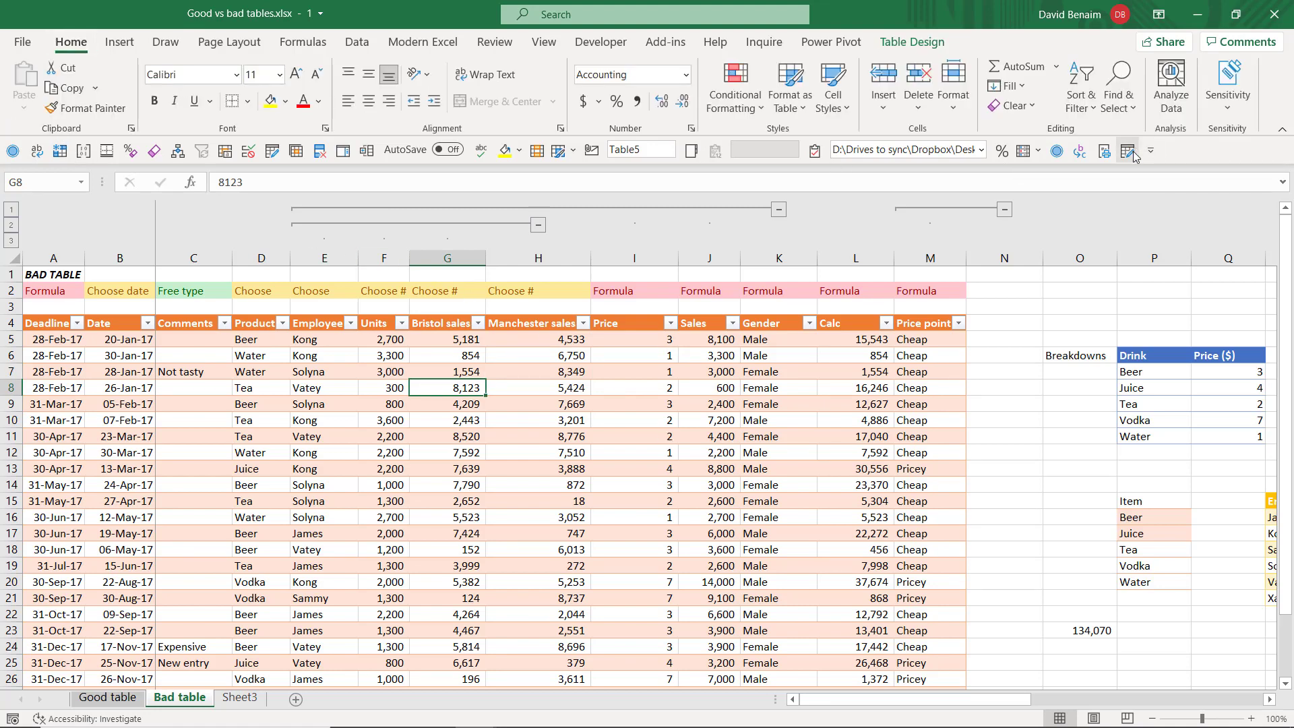
click(1118, 102)
click(1160, 205)
click(1015, 400)
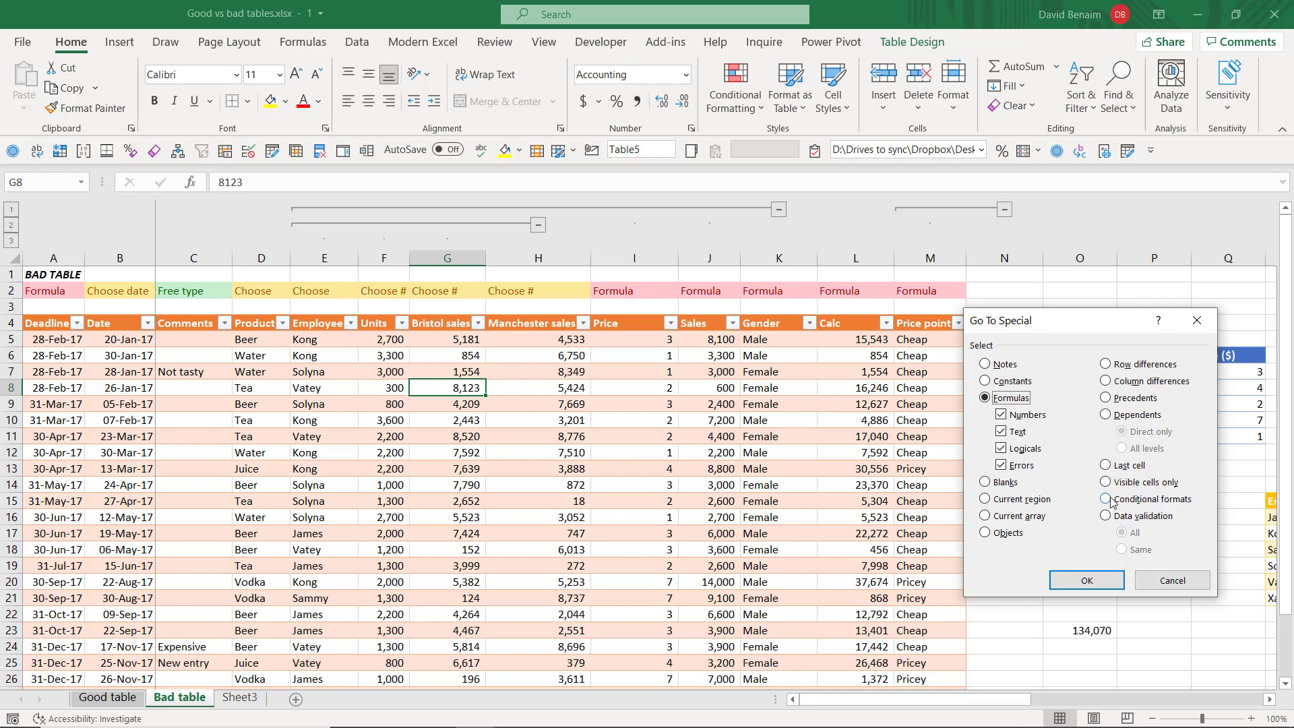
click(1096, 573)
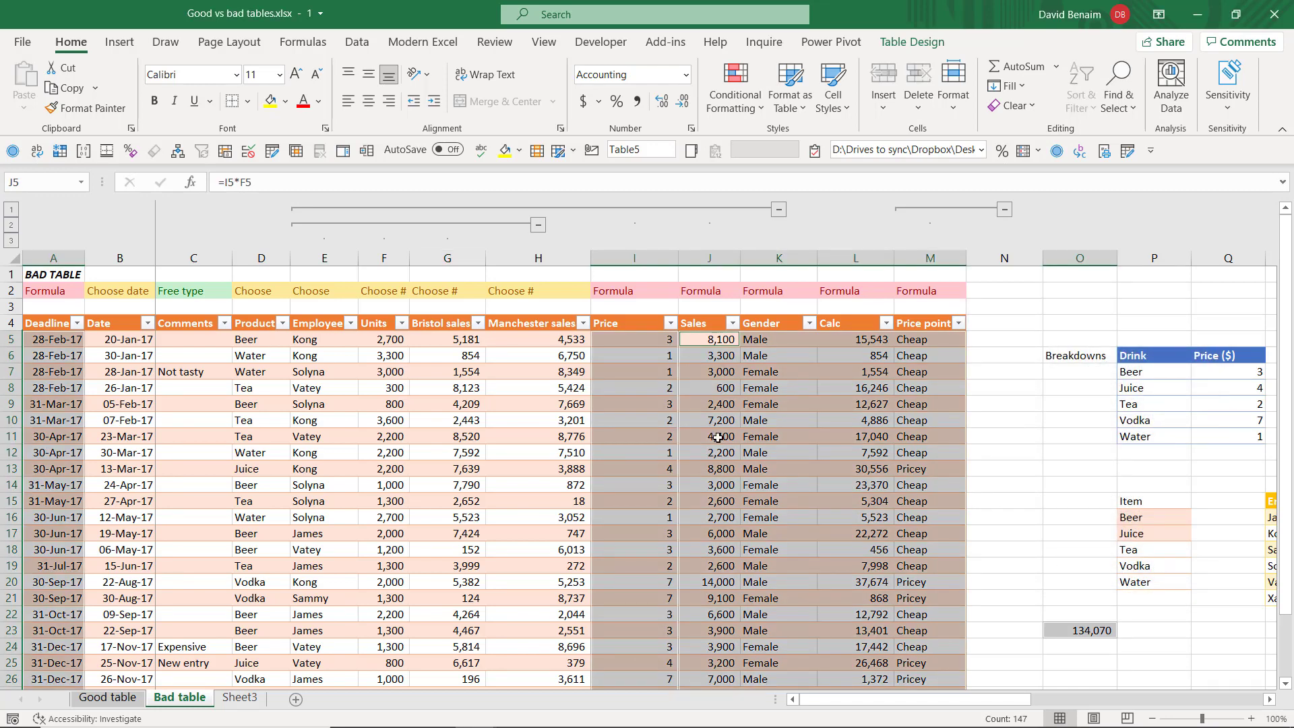
scroll(686, 460, down, 6)
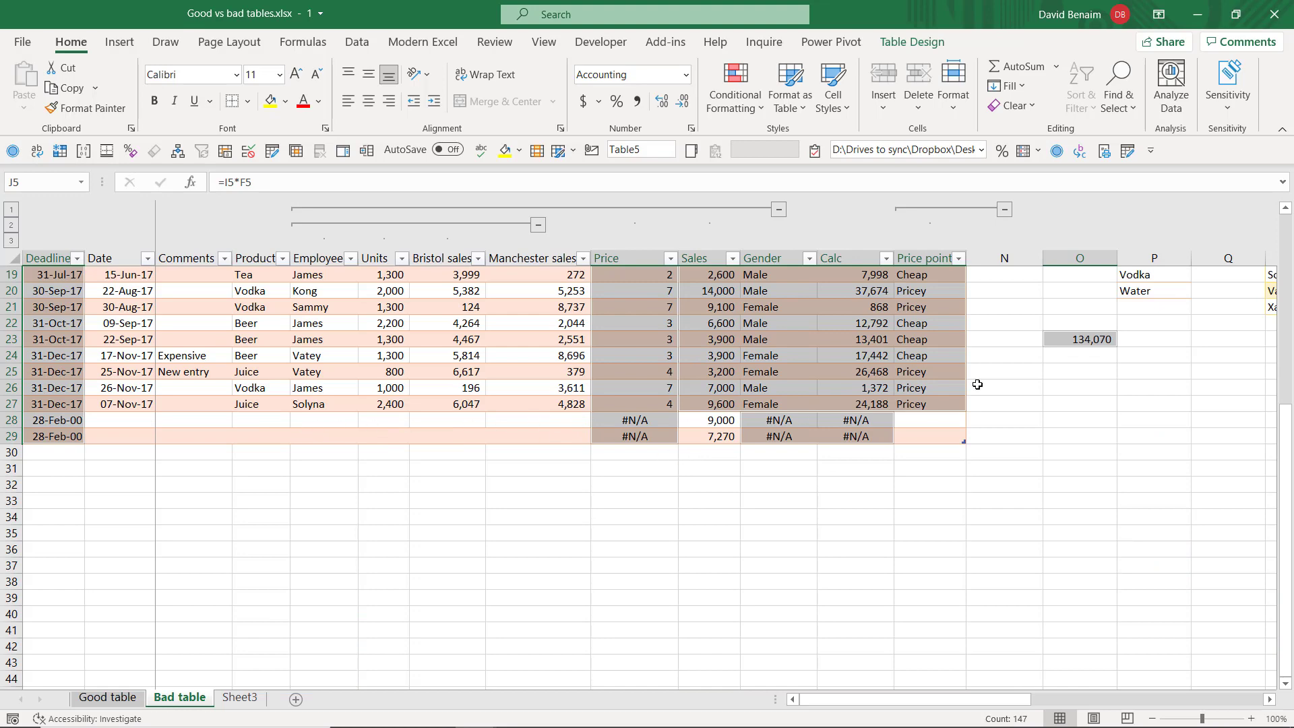
scroll(1079, 340, up, 6)
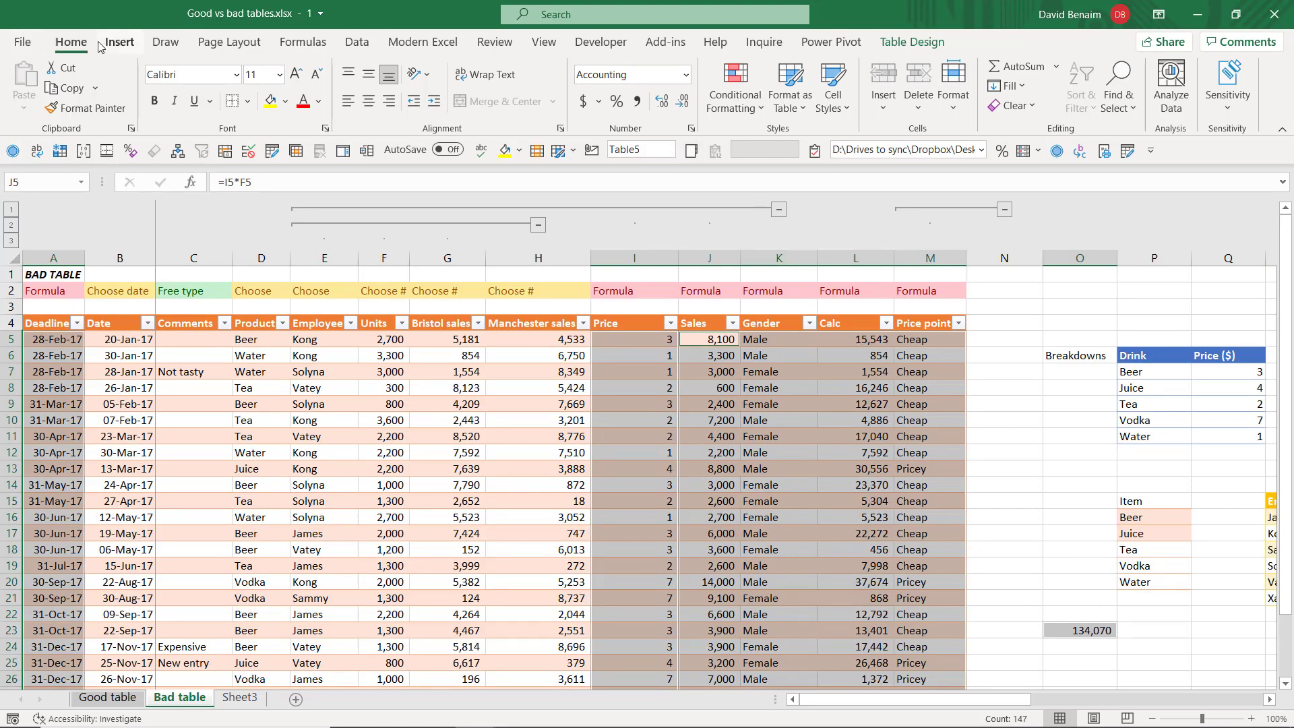
Step: Set a Data Validation rule allowing only decimals equal to 67.512942
click(353, 44)
click(881, 106)
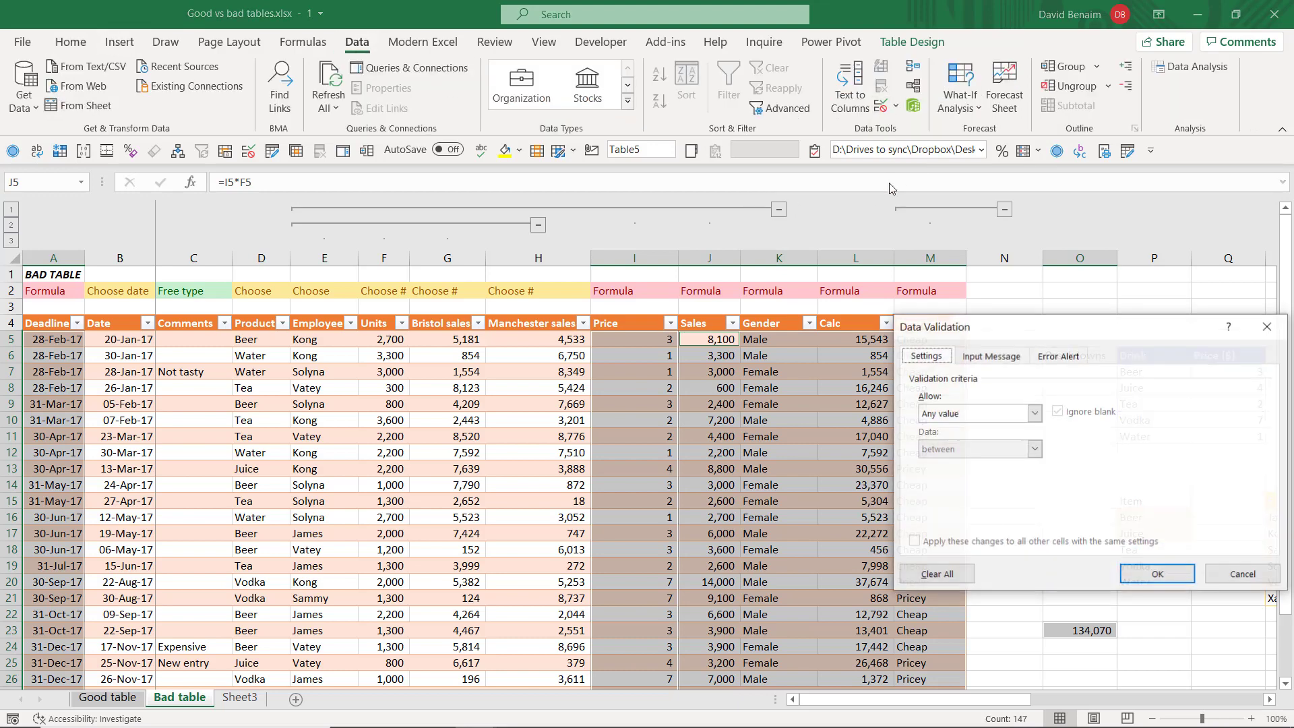
click(1011, 413)
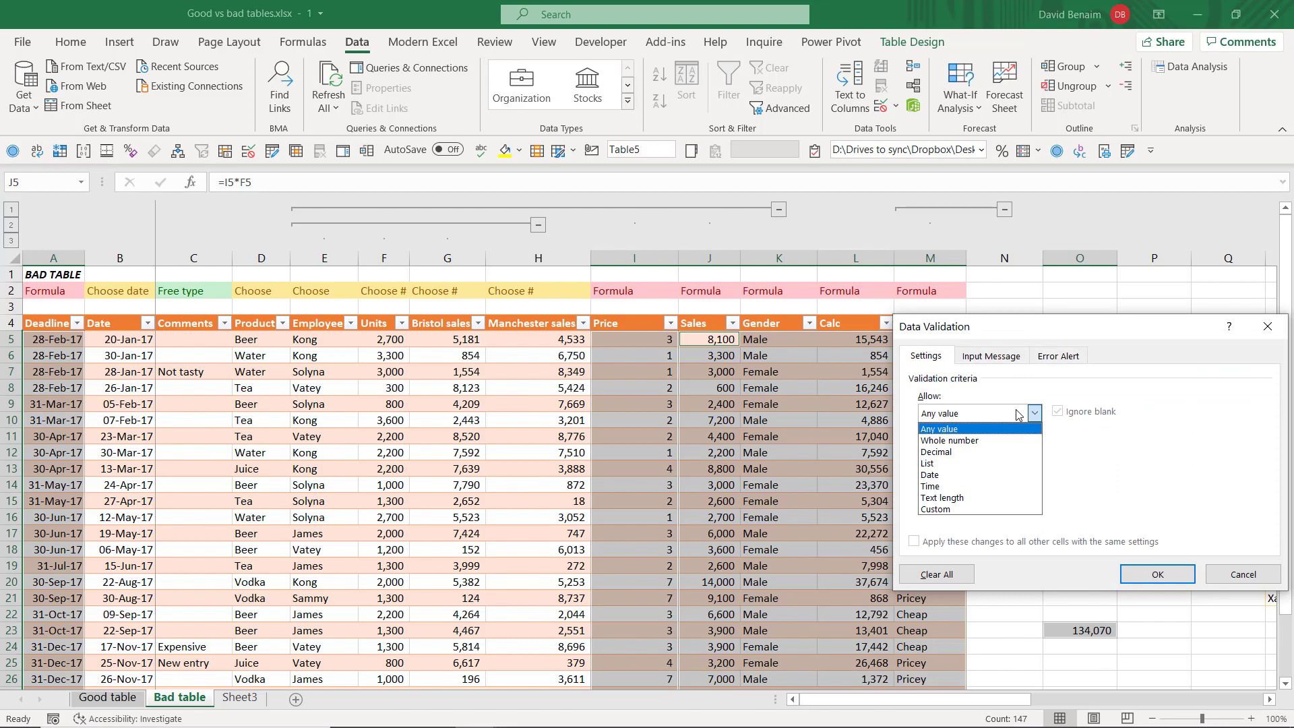
click(986, 452)
click(1009, 450)
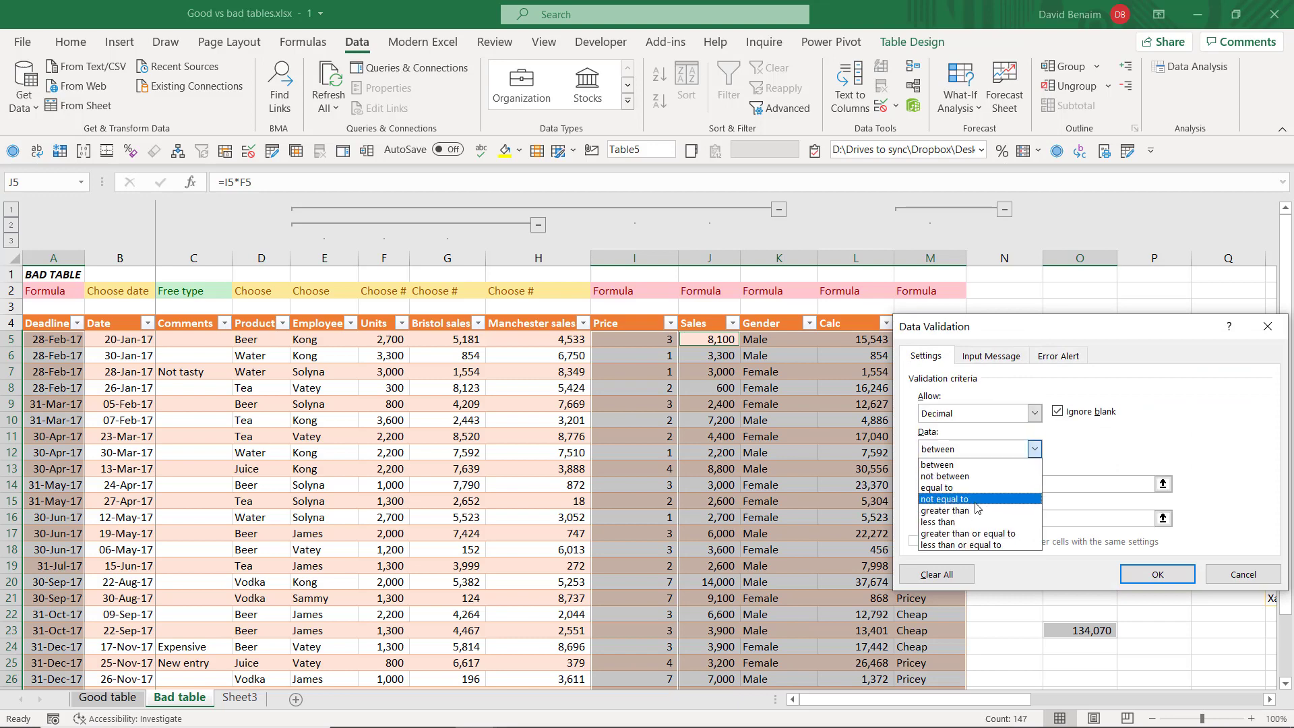
click(971, 486)
click(972, 482)
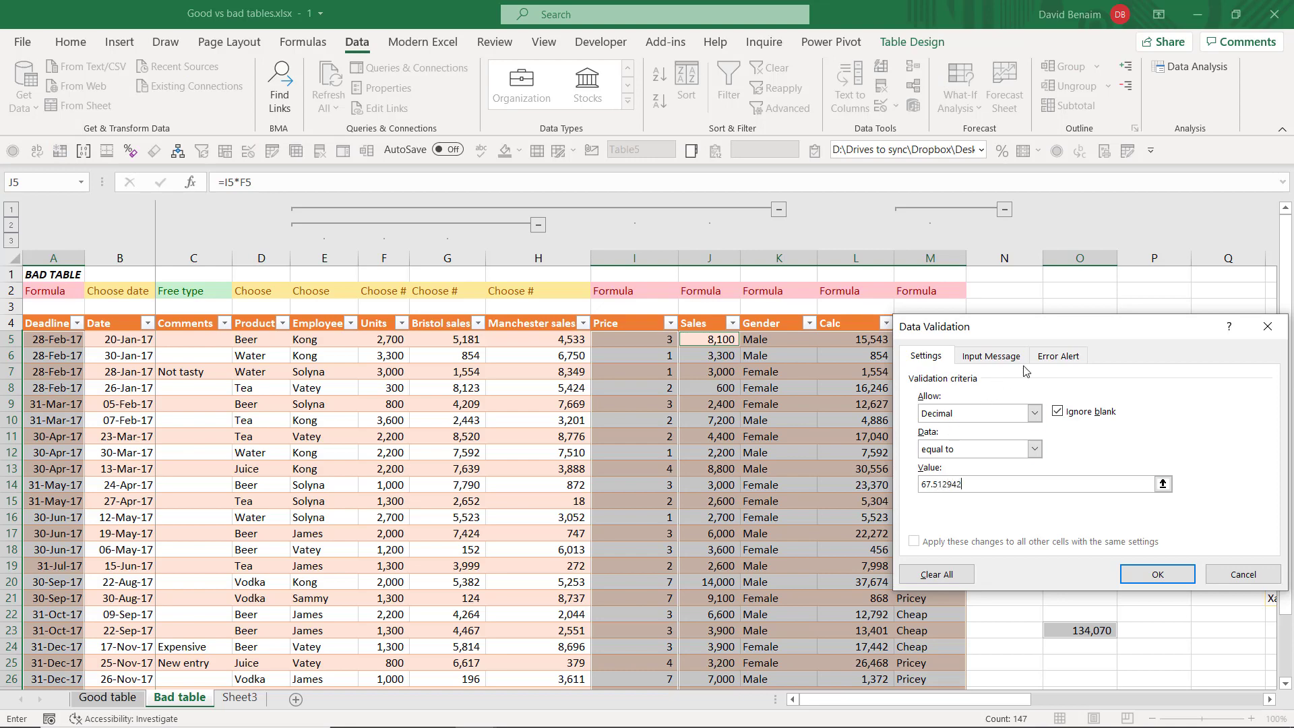
Step: Add a Stop alert titled 'Don't write over formulas' with message 'You'll get fired if you continue'
click(1050, 358)
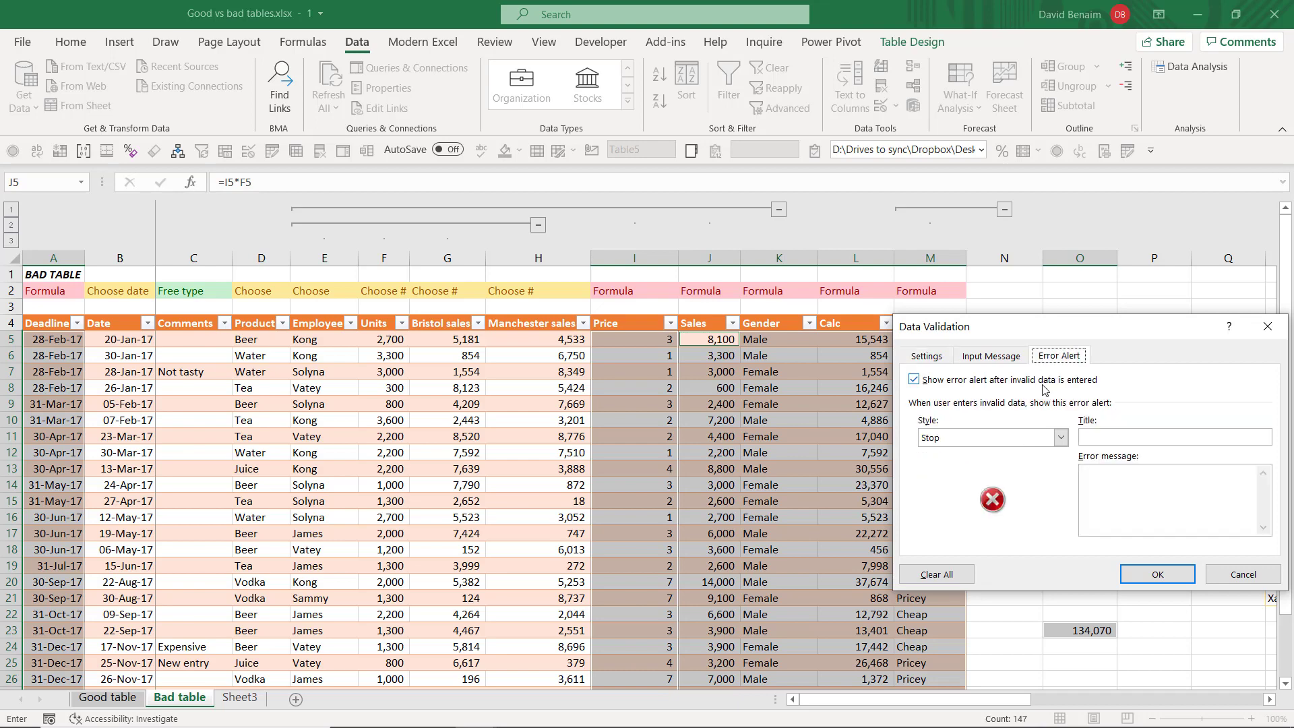
click(1120, 437)
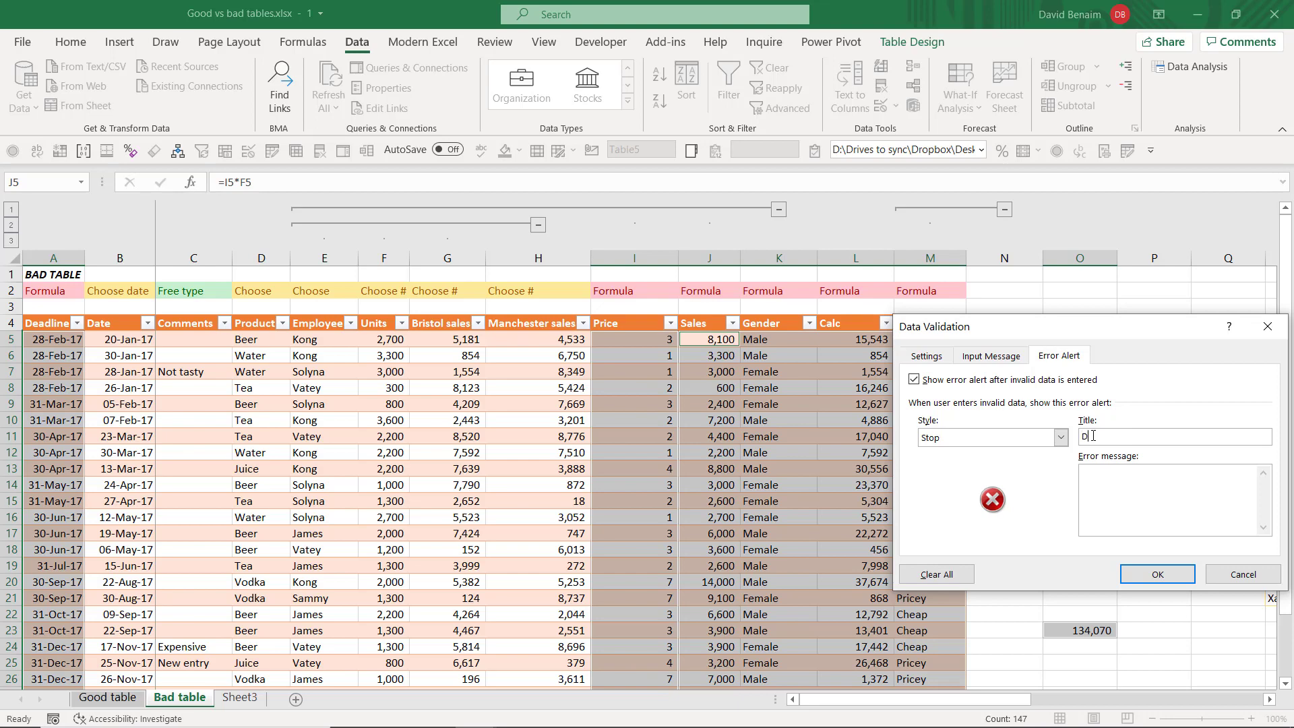
text(Don't write over formulass)
click(1131, 487)
text(You'll get fired if you cont)
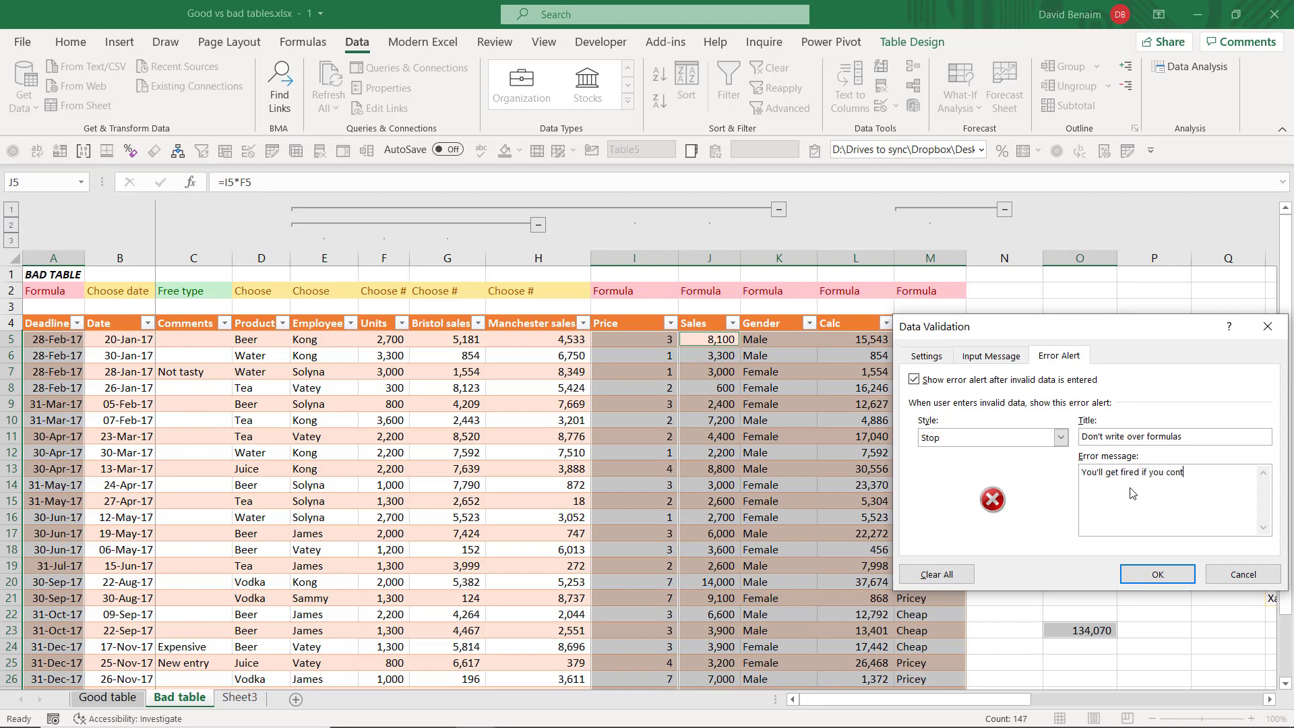
text(inue)
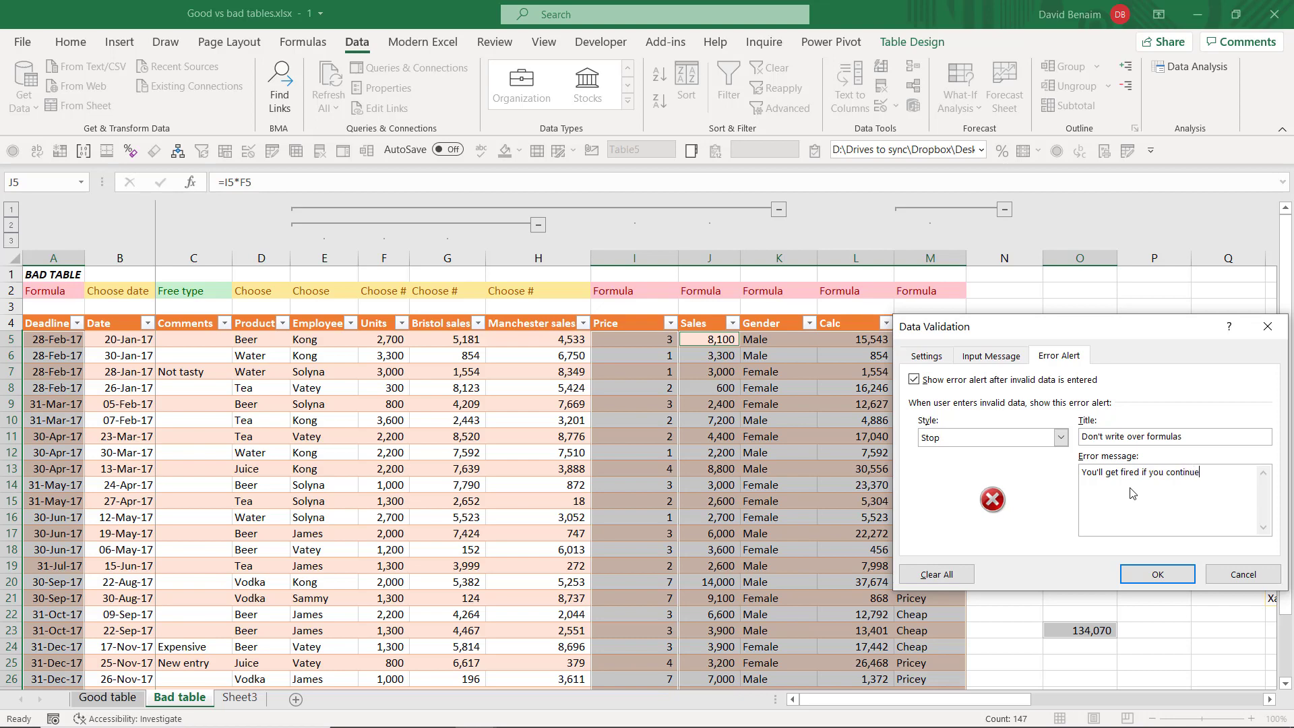
click(1158, 574)
Step: Type junk into J9 and cancel the resulting validation alert
click(708, 408)
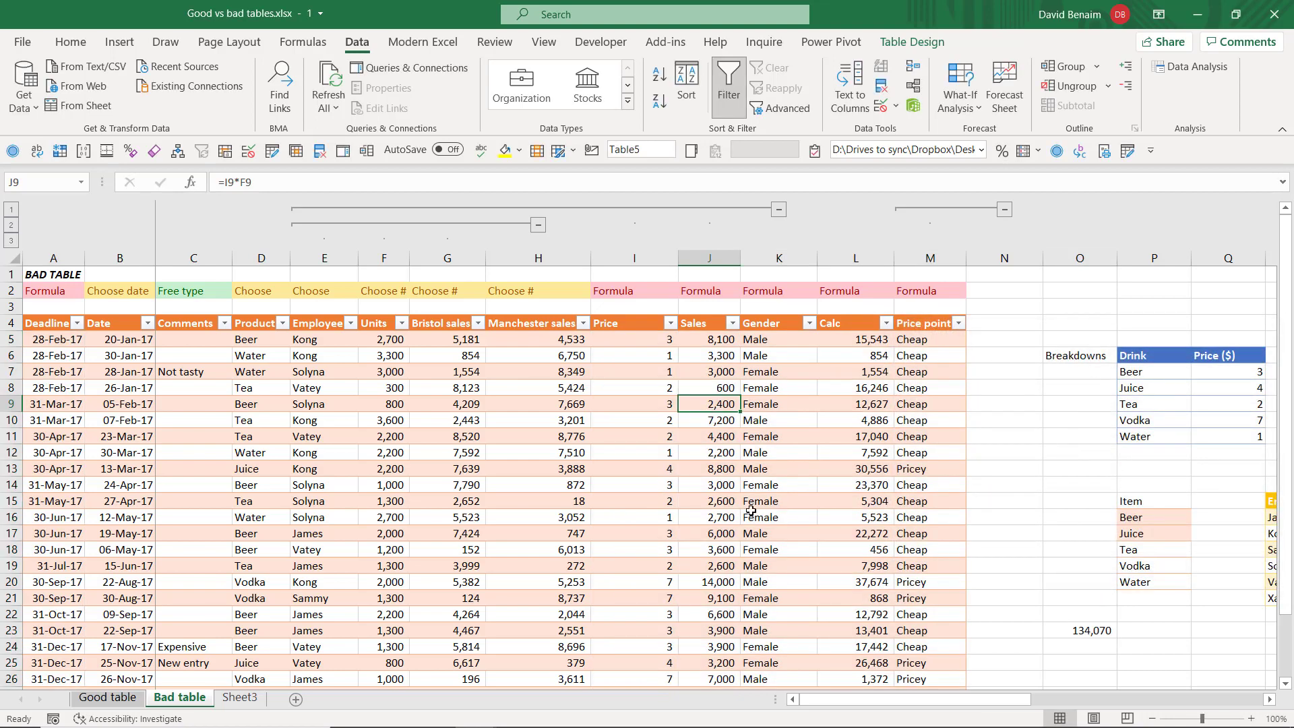
text(asdds)
key(Return)
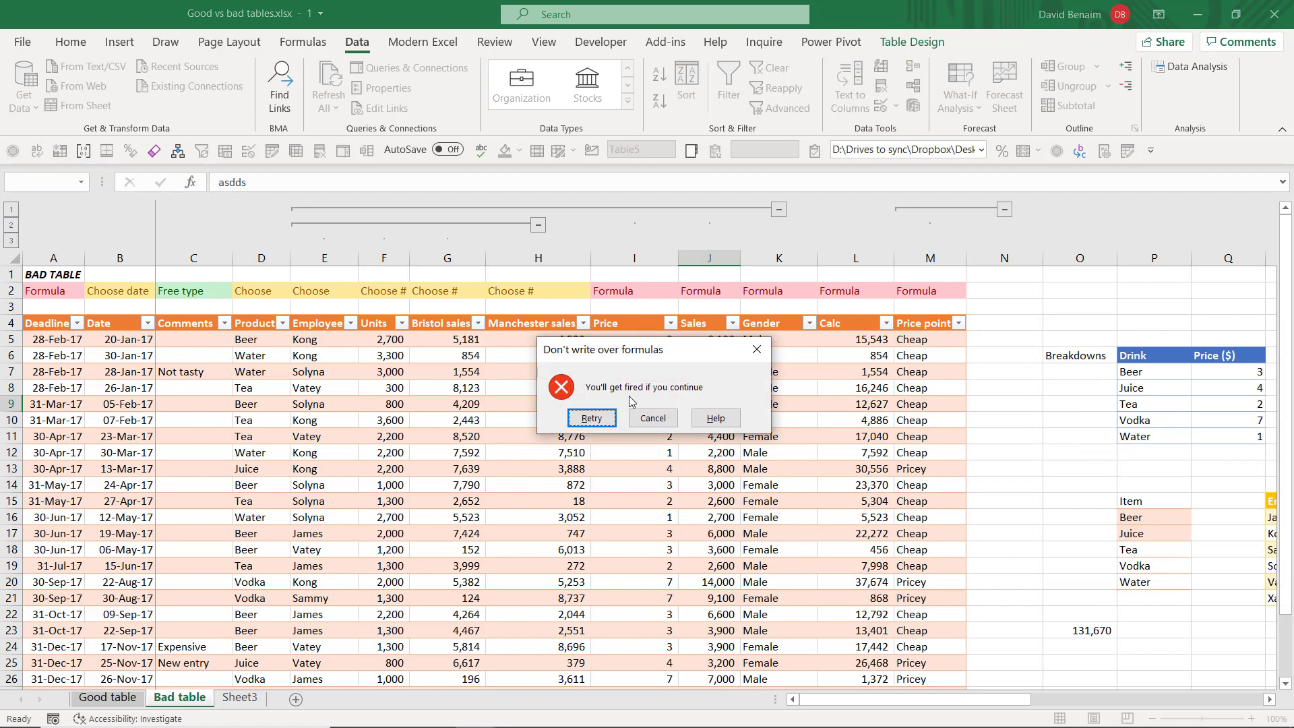
click(757, 350)
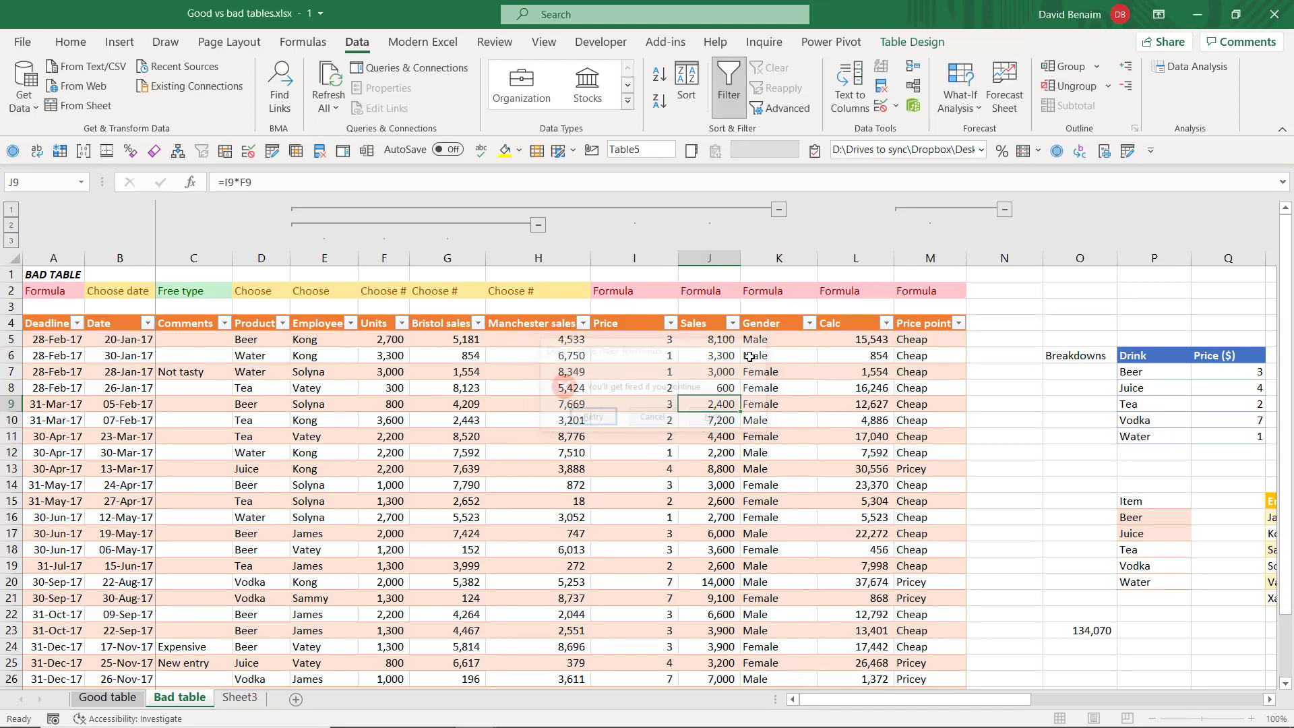
Step: Copy the allowed value 67.512942 from the Data Validation rule without changing it
click(883, 109)
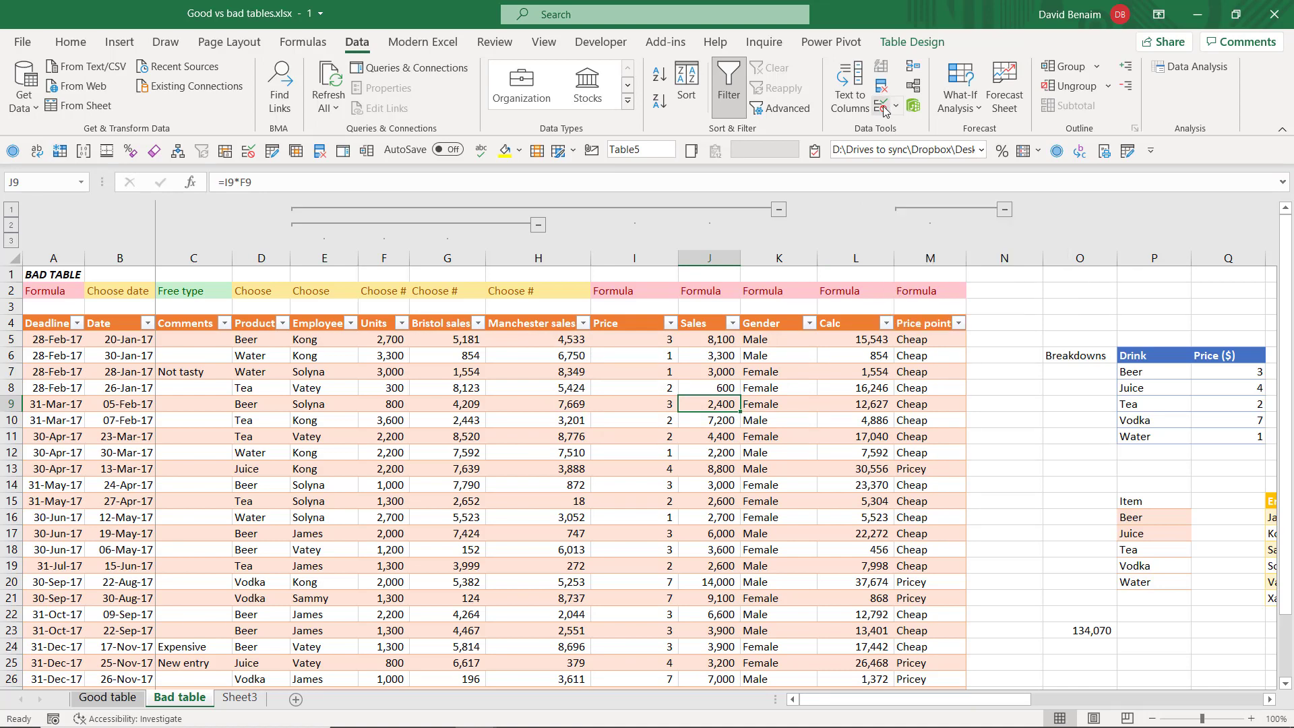
click(884, 110)
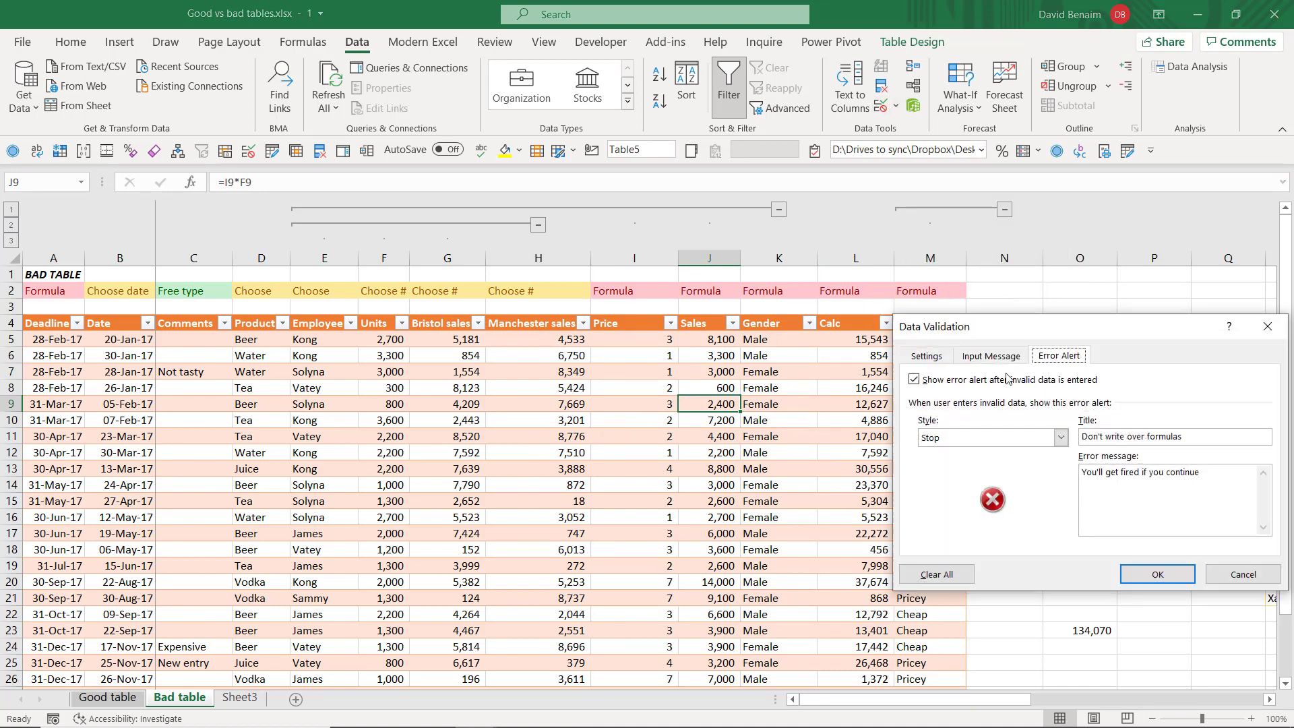
click(929, 356)
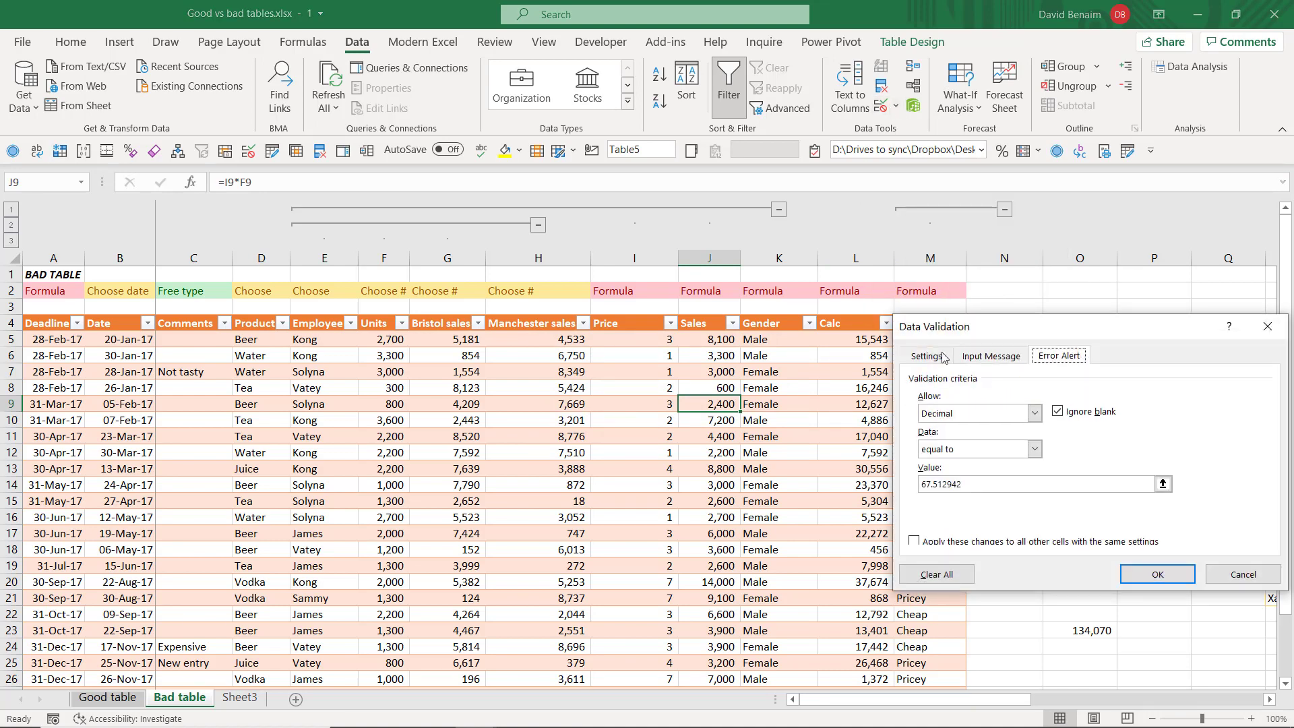
click(945, 483)
double_click(945, 483)
key(ctrl+c)
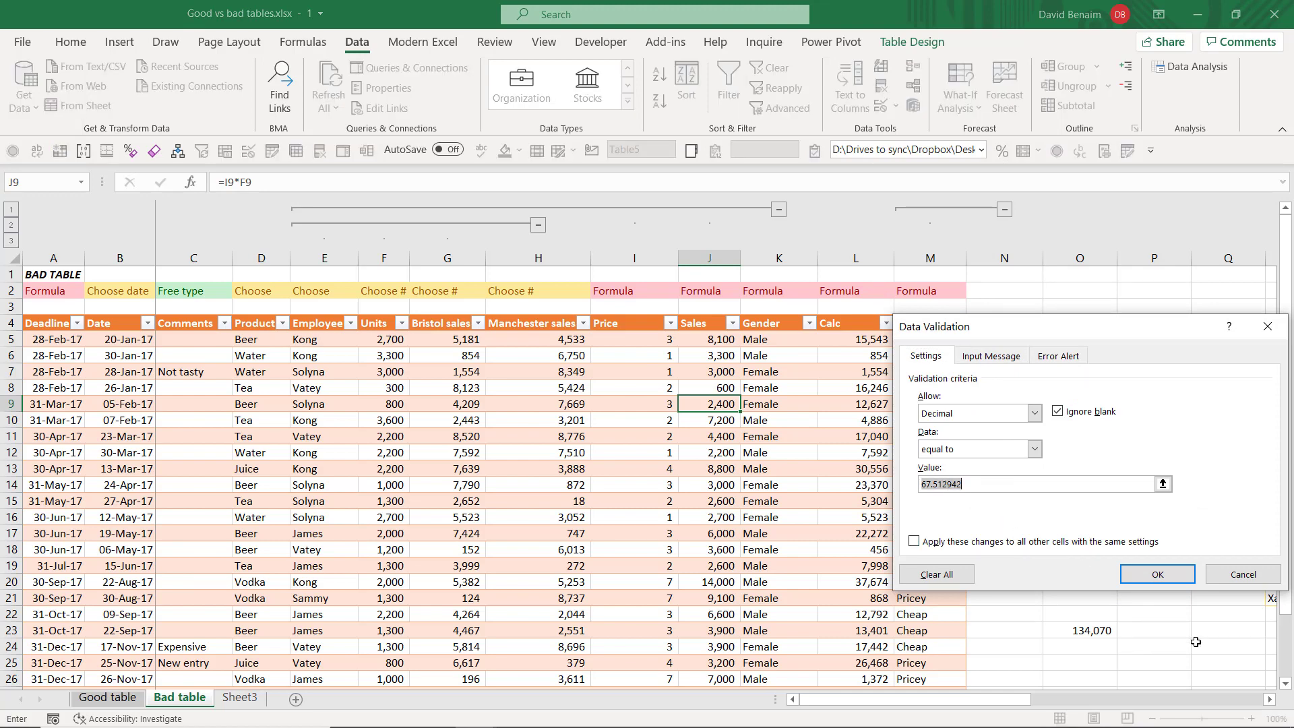
click(1234, 575)
Step: Test overwriting K13's formula, dismiss the alert, and restore its VLOOKUP formula
click(755, 466)
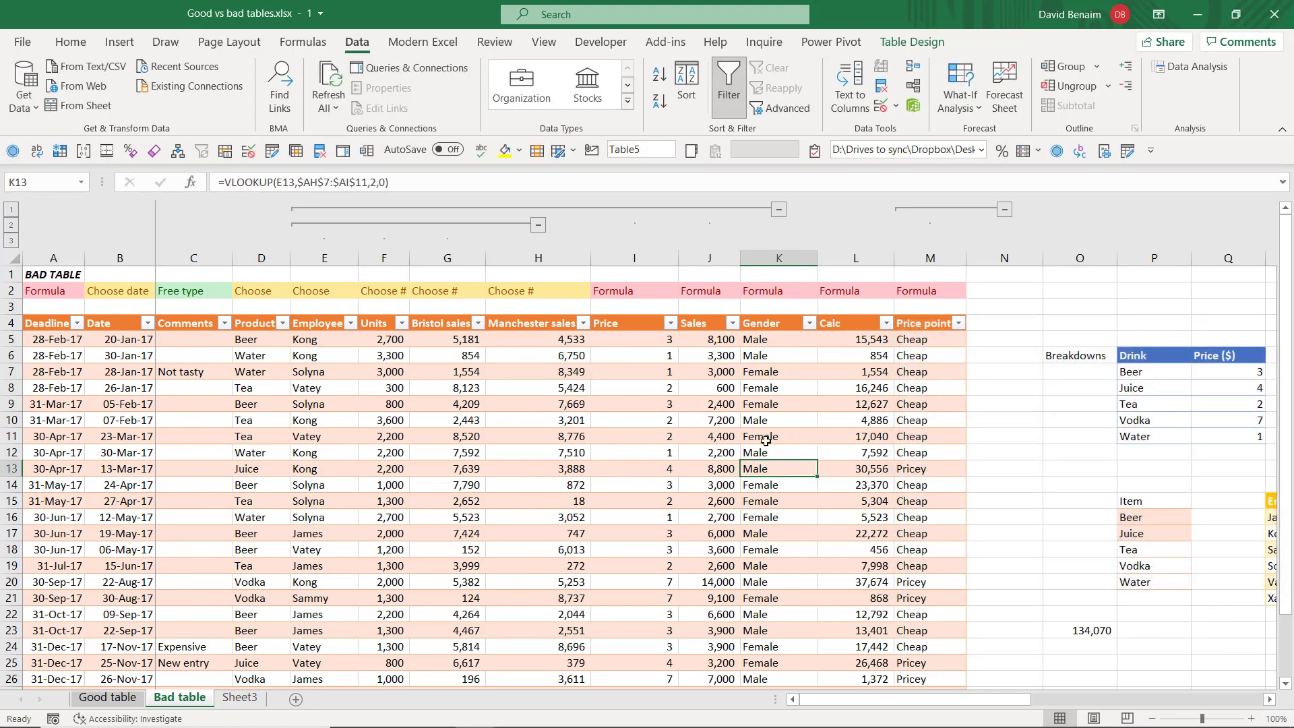
drag(415, 181, 170, 165)
key(ctrl+v)
key(ctrl+z)
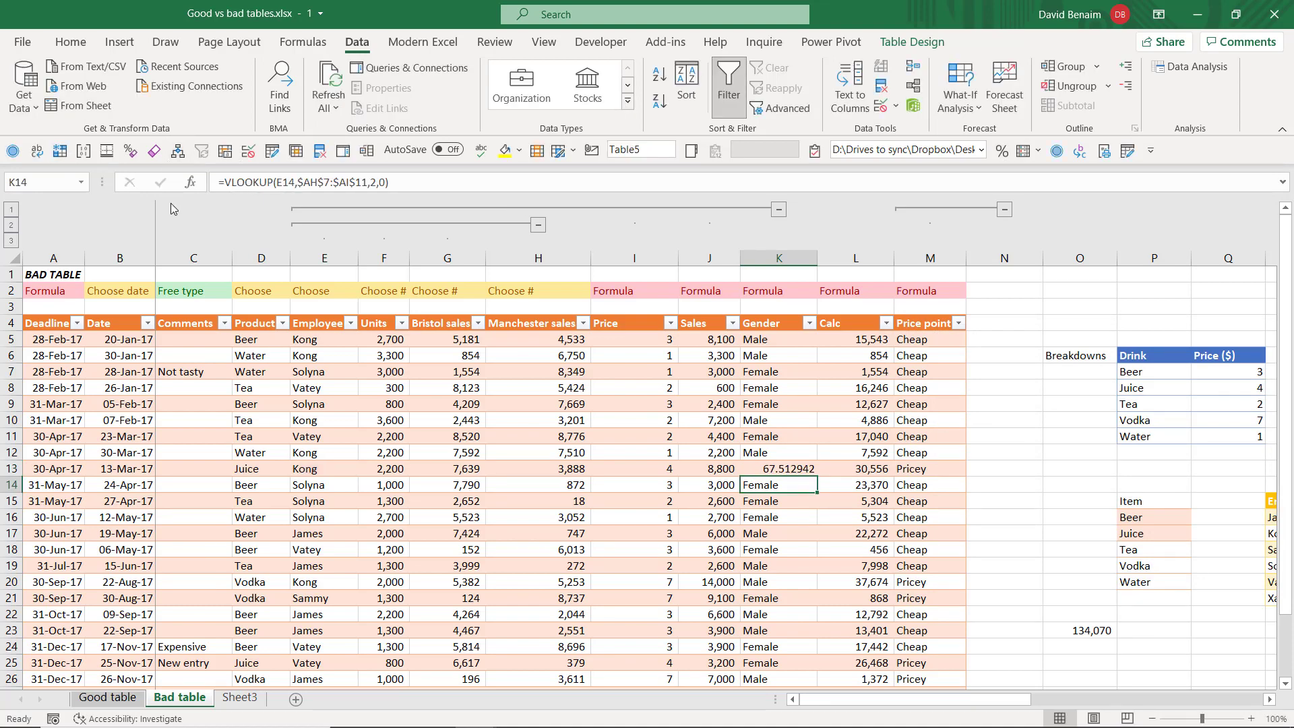
key(ctrl+y)
text(dfdsdf)
key(Return)
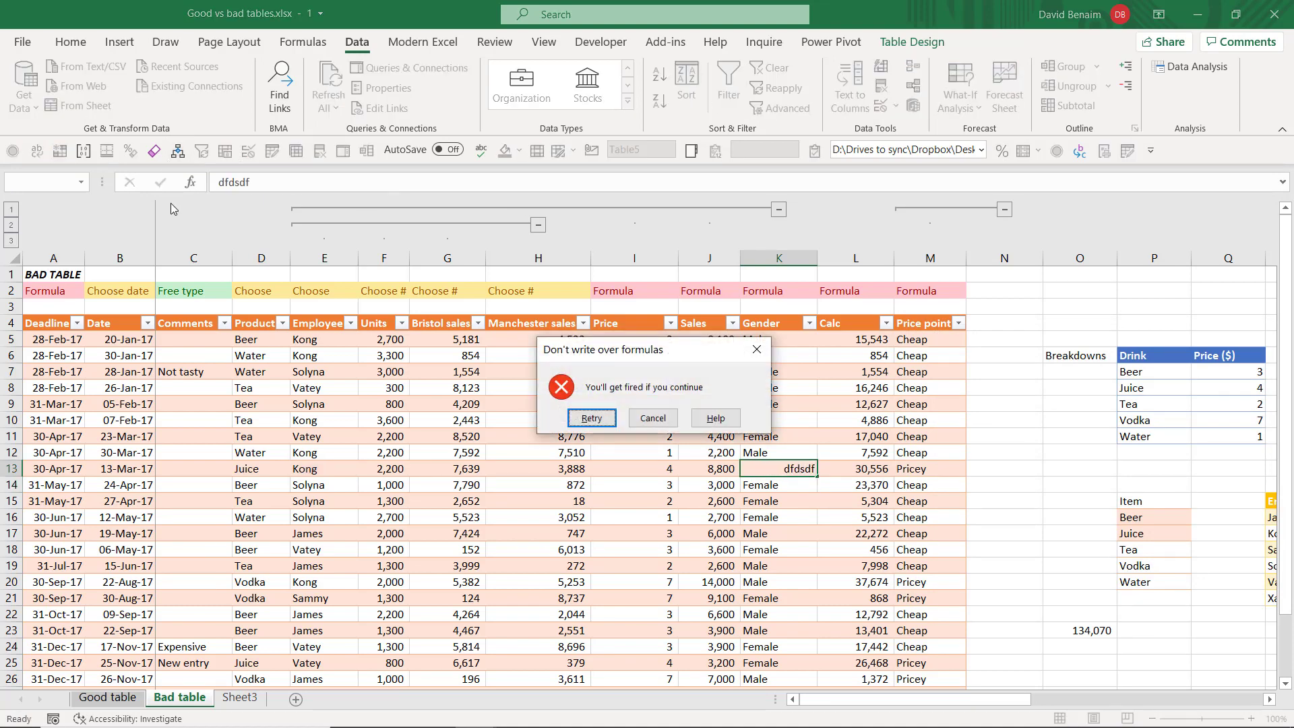
key(Escape)
key(ctrl+z)
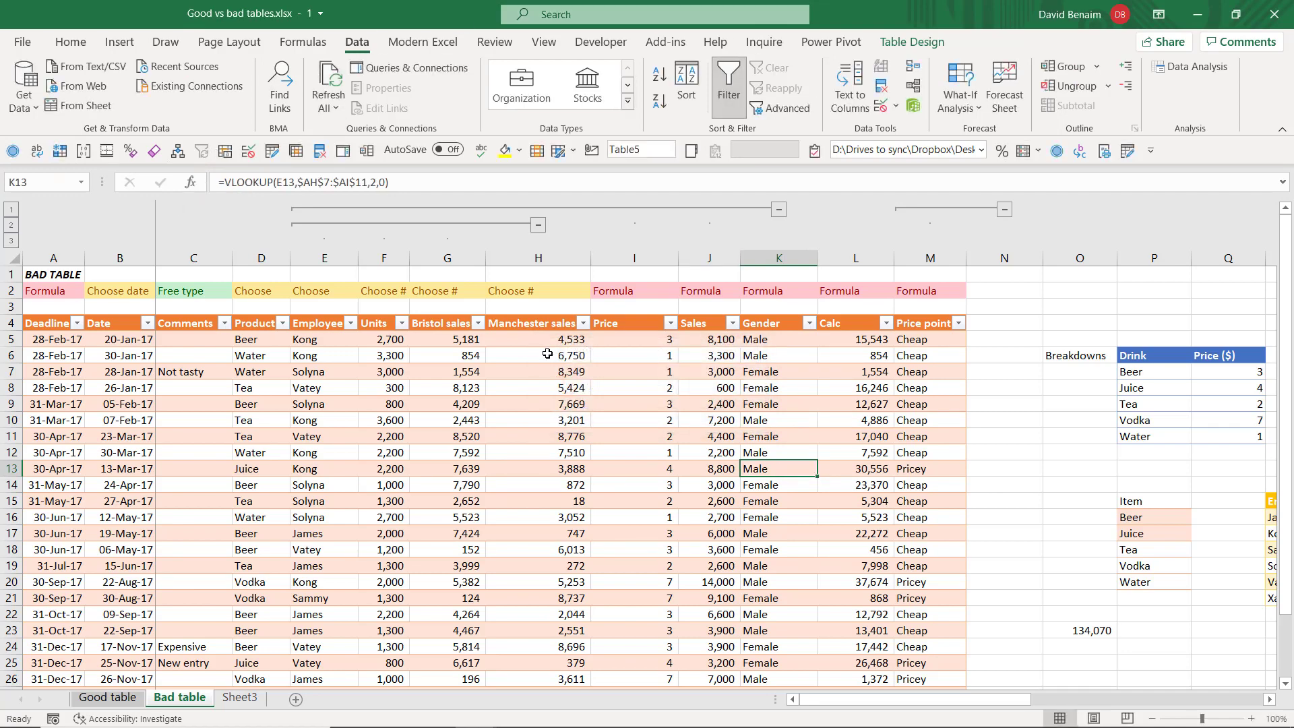
Step: Show the Review tab's sheet-protection commands and move along row 9 from K9
click(494, 42)
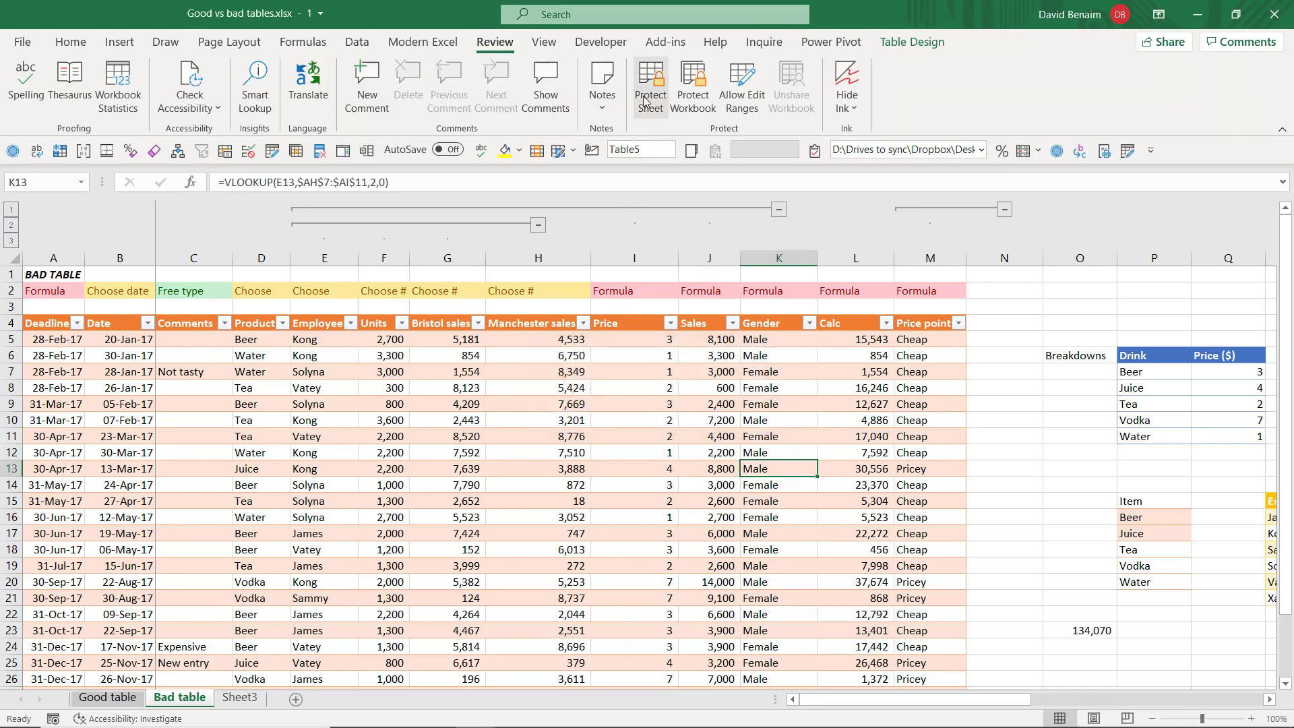
click(782, 408)
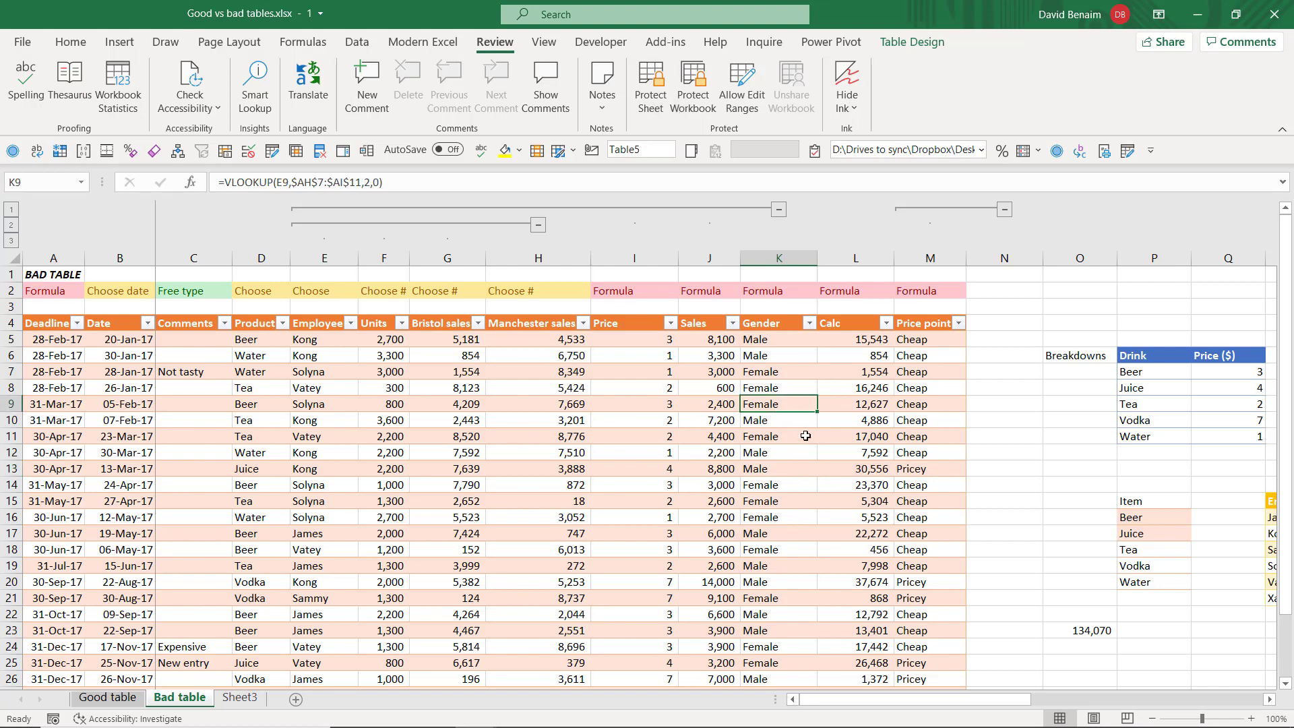
key(Left)
key(Left)
key(Left)
key(Left)
key(Left)
key(Left)
key(Left)
key(Left)
key(Left)
key(Left)
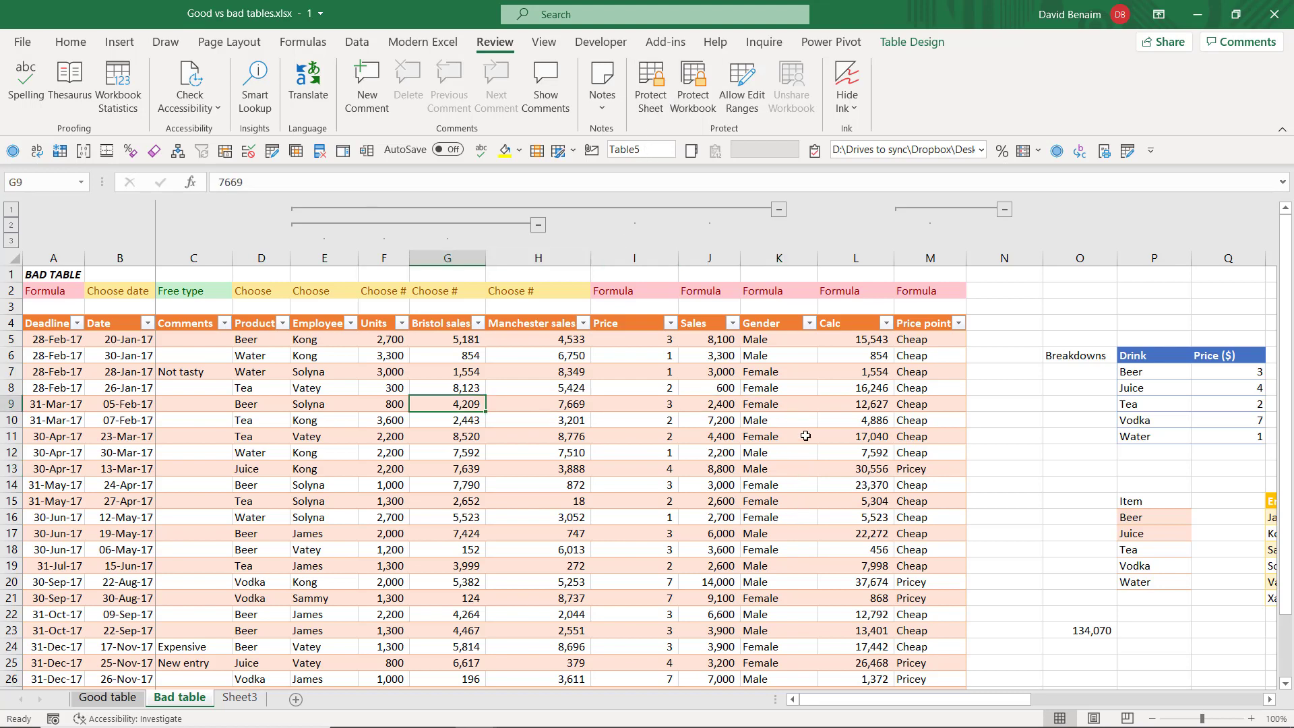
key(Right)
key(Right)
key(Right)
key(Right)
key(Right)
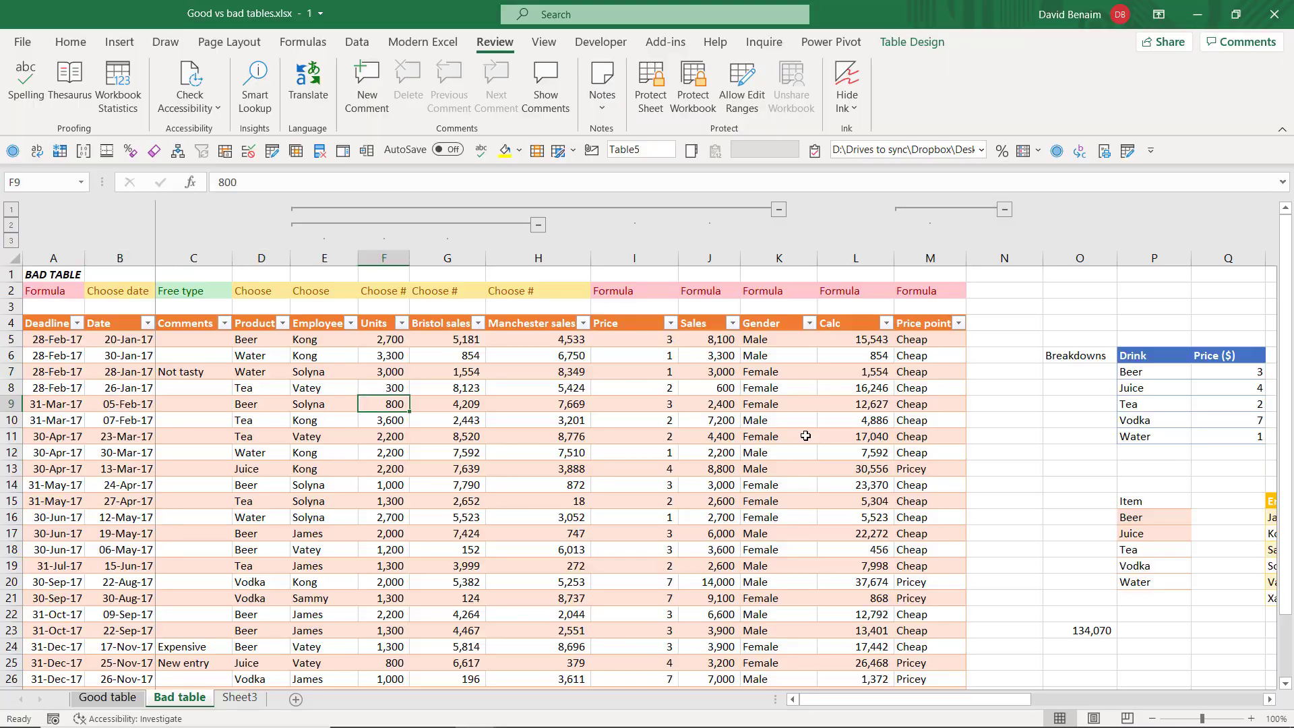